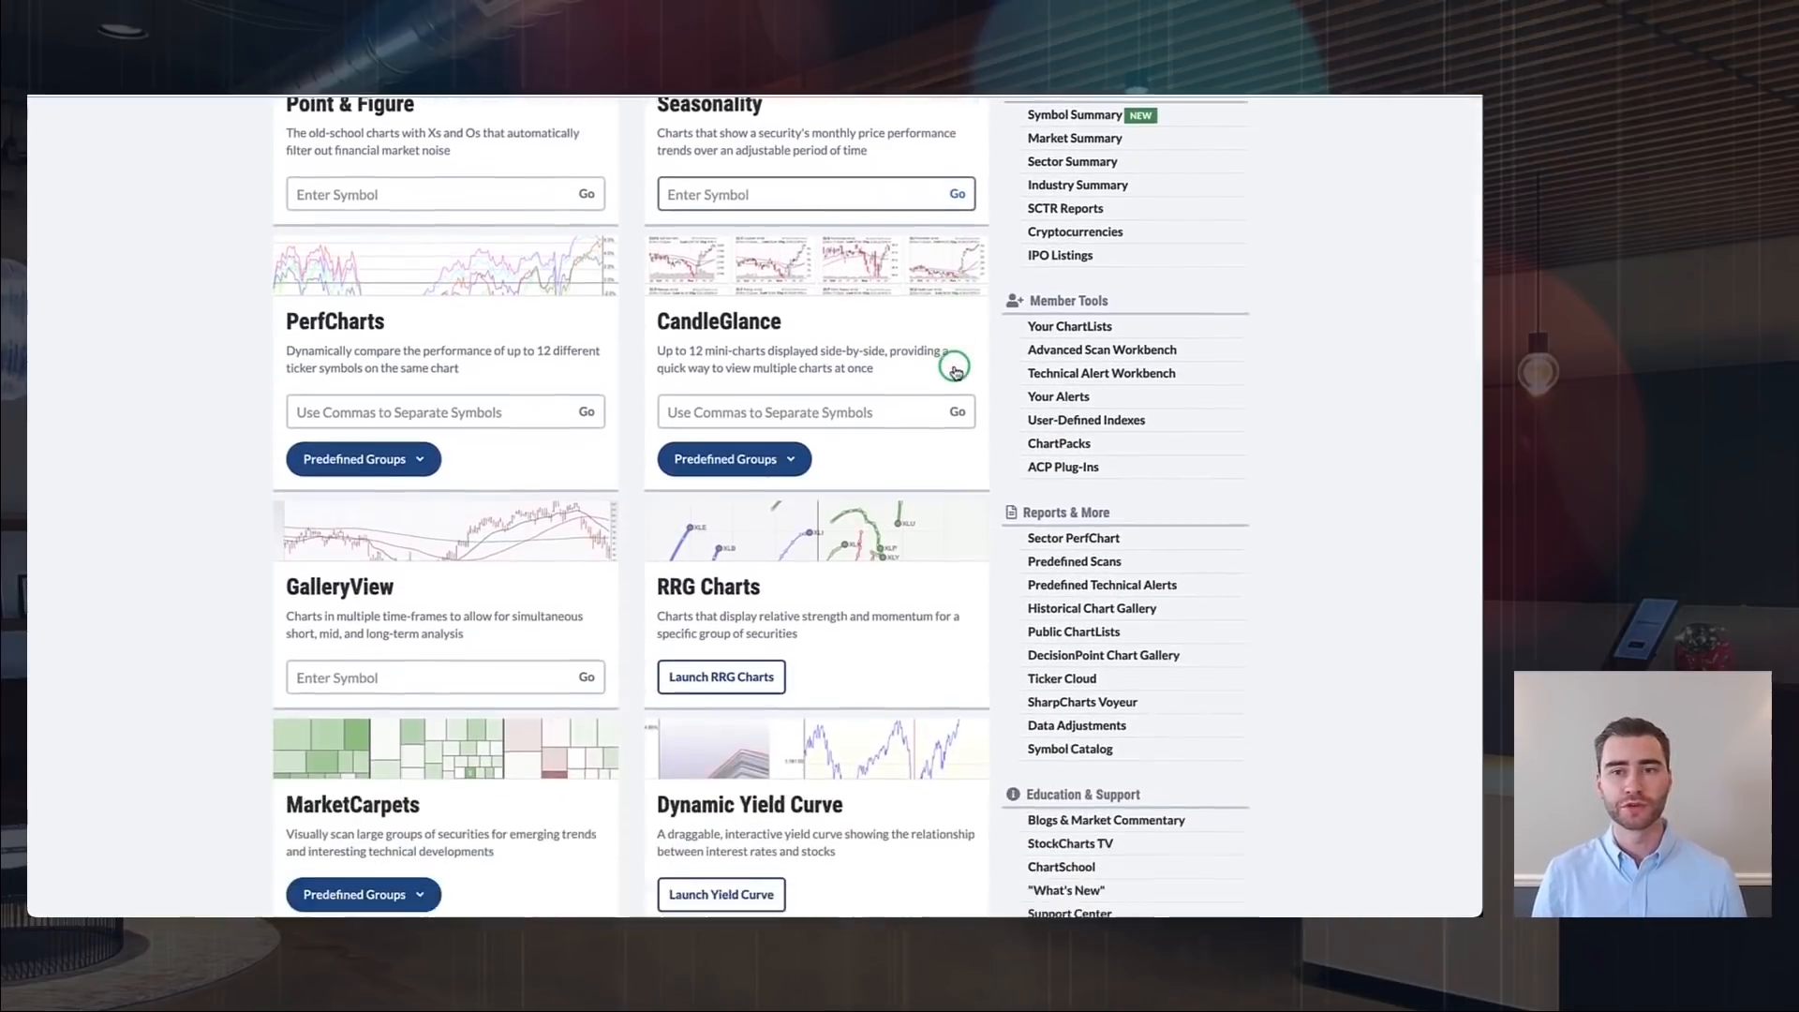
Look through the charting tools, summary pages, member tools, reports and education sections of the Charts & Tools page.
scroll(955, 369, down, 1)
scroll(955, 369, down, 4)
scroll(955, 369, down, 8)
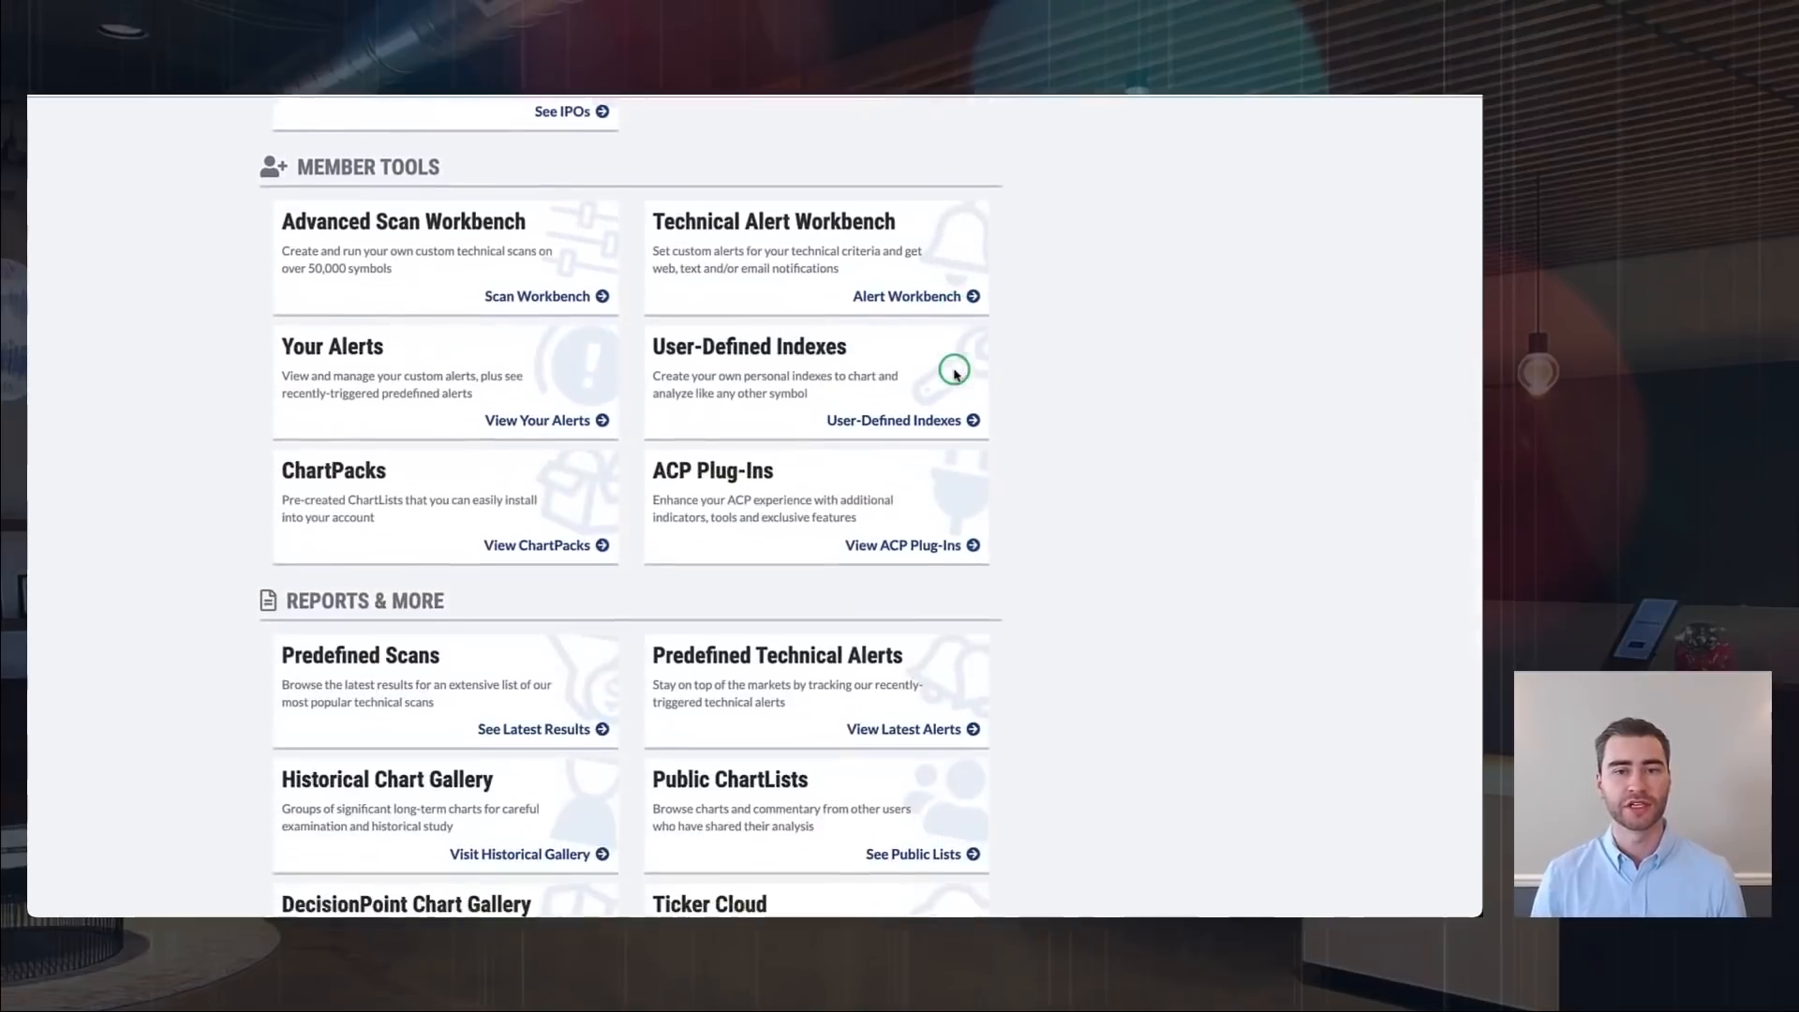
scroll(955, 369, down, 6)
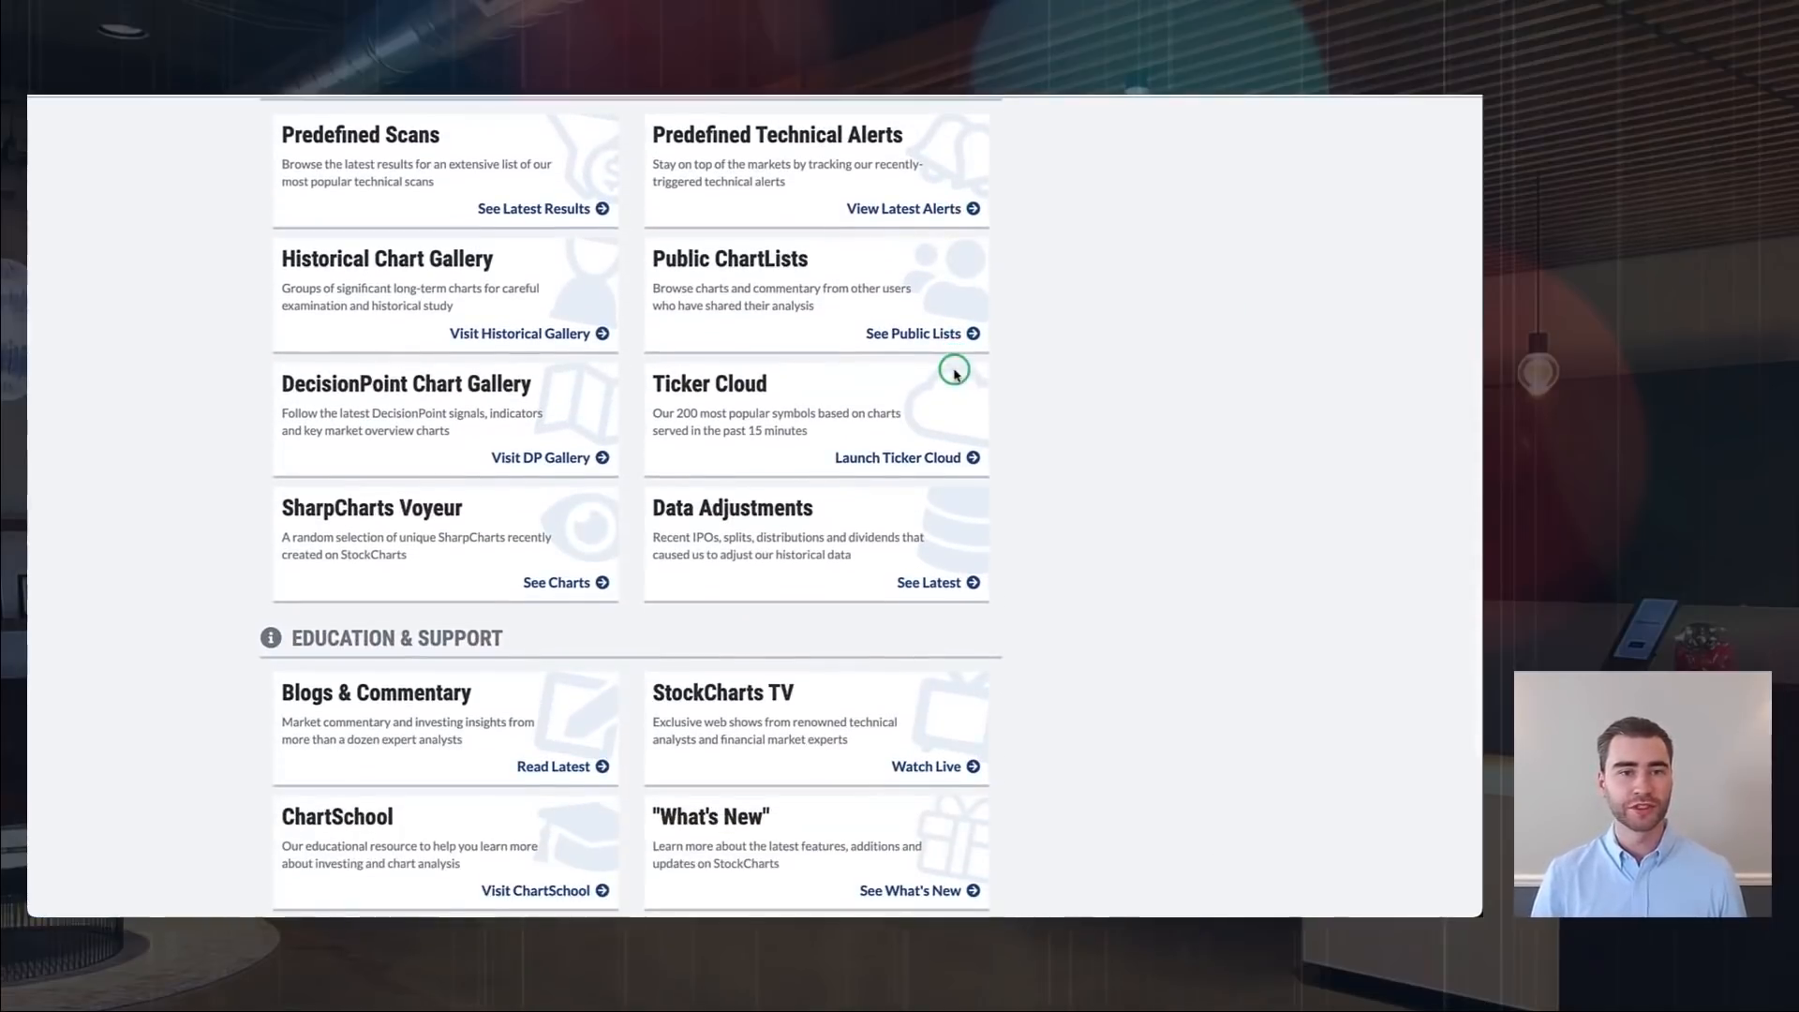
scroll(469, 540, up, 15)
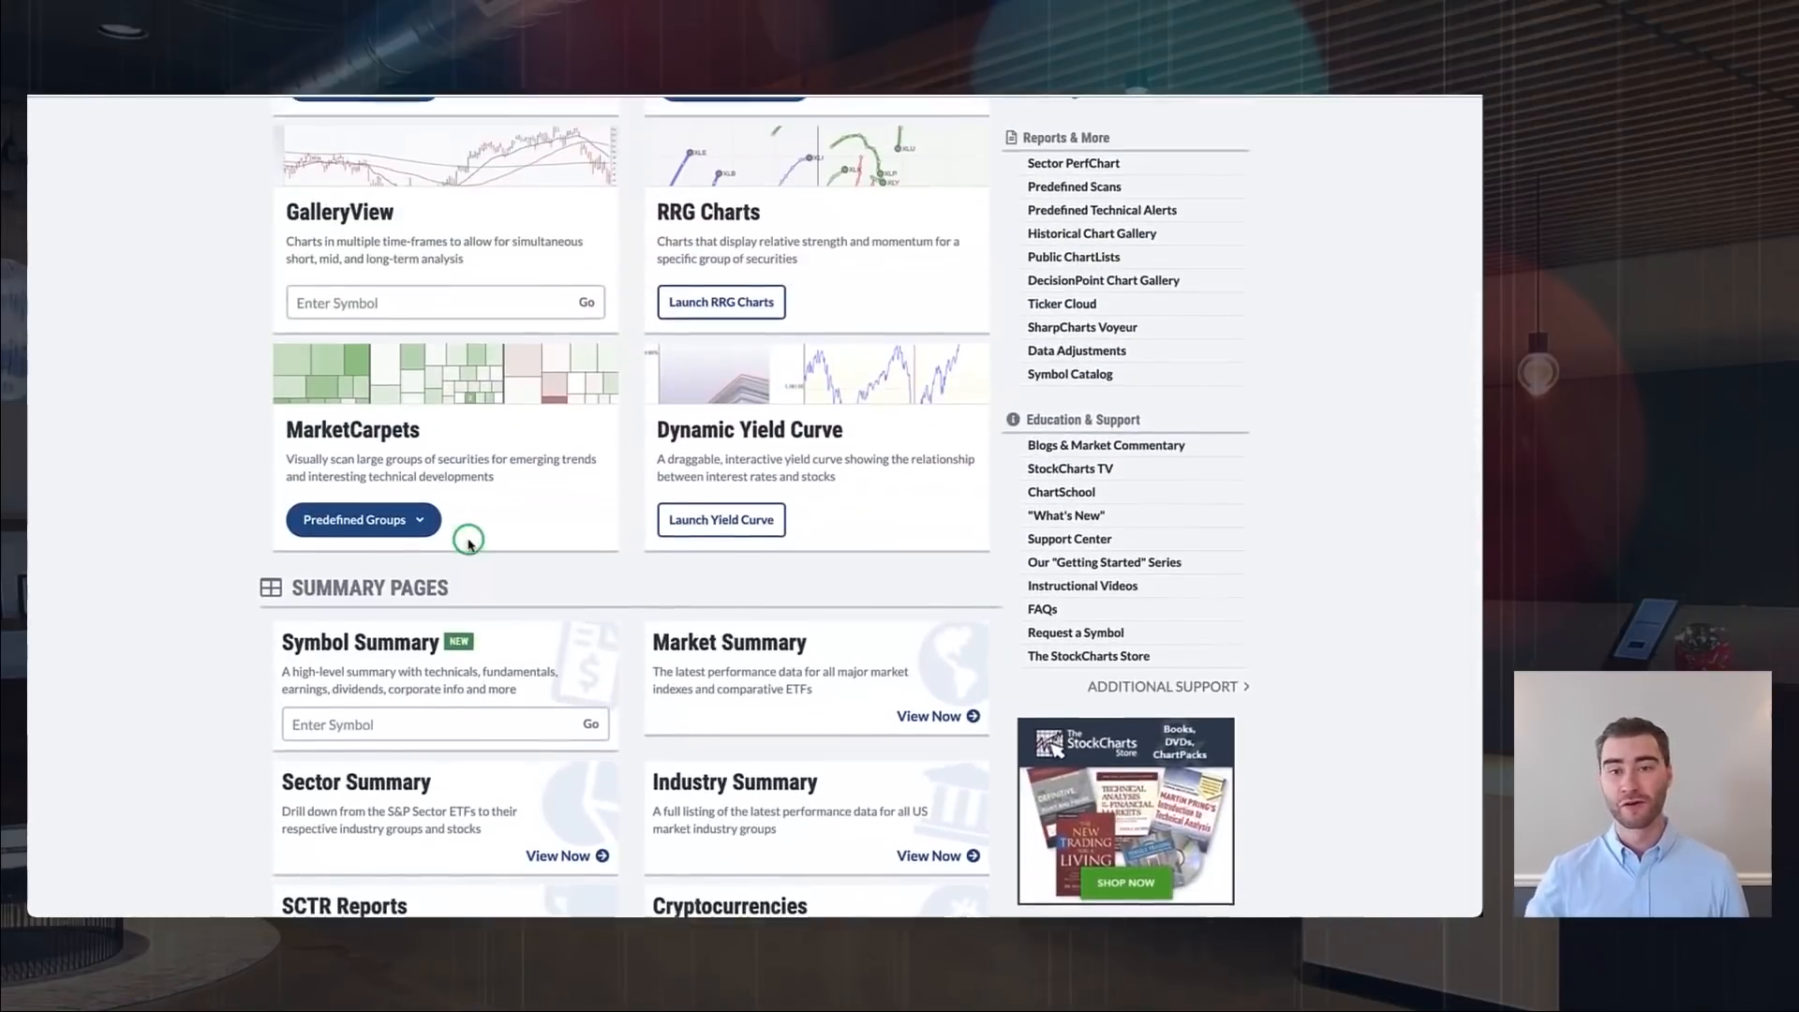
scroll(468, 540, up, 3)
scroll(468, 540, up, 5)
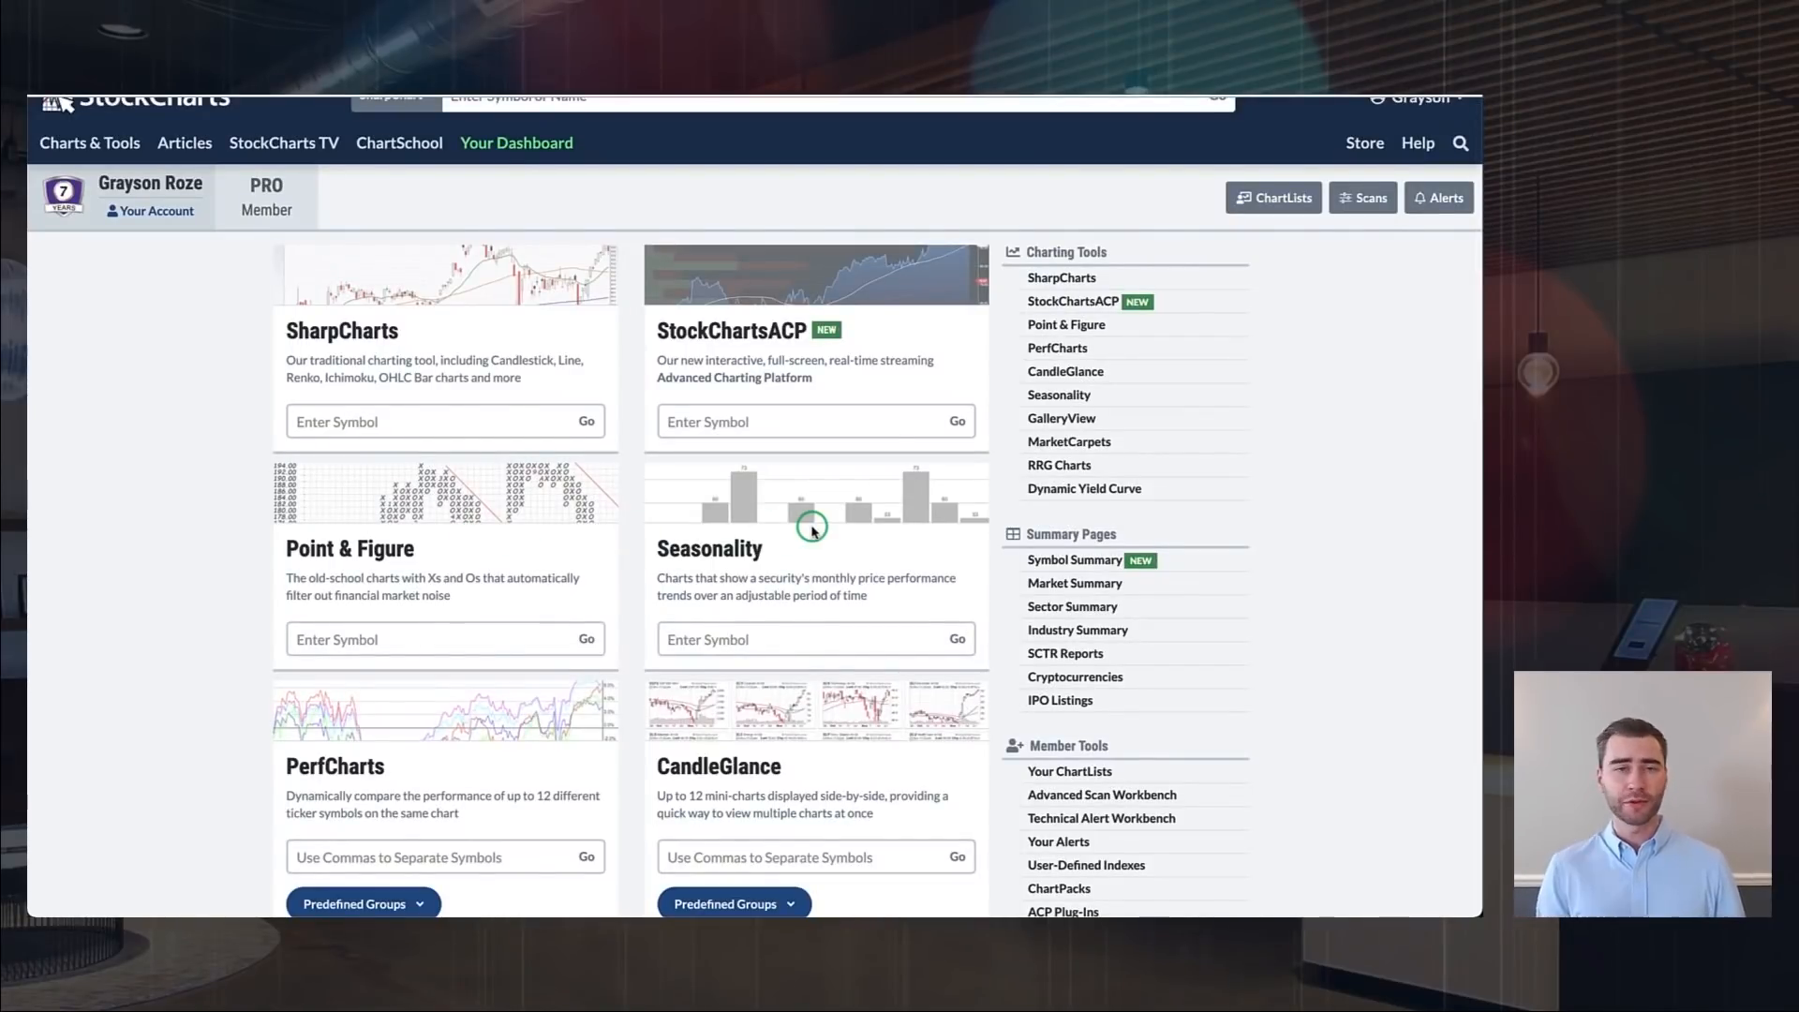
Open the Sector Summary page and sort the S&P sectors by SCTR, highest first.
scroll(913, 492, down, 2)
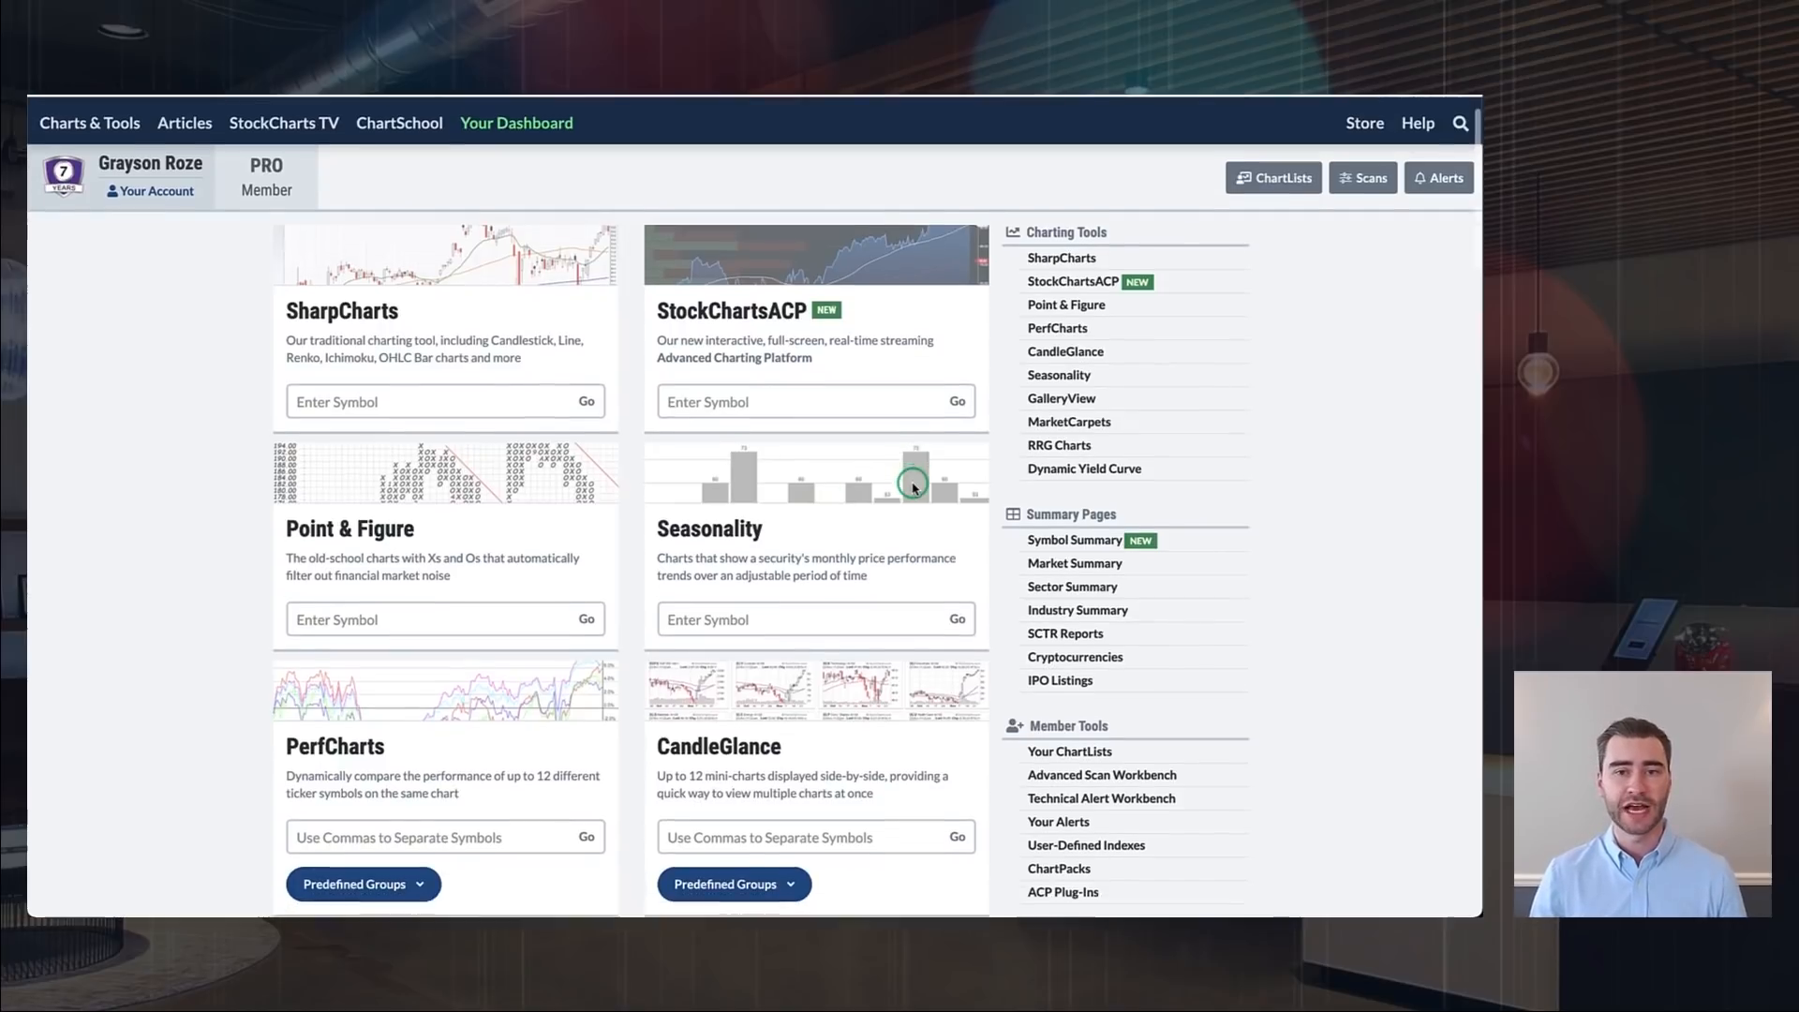
scroll(914, 488, down, 2)
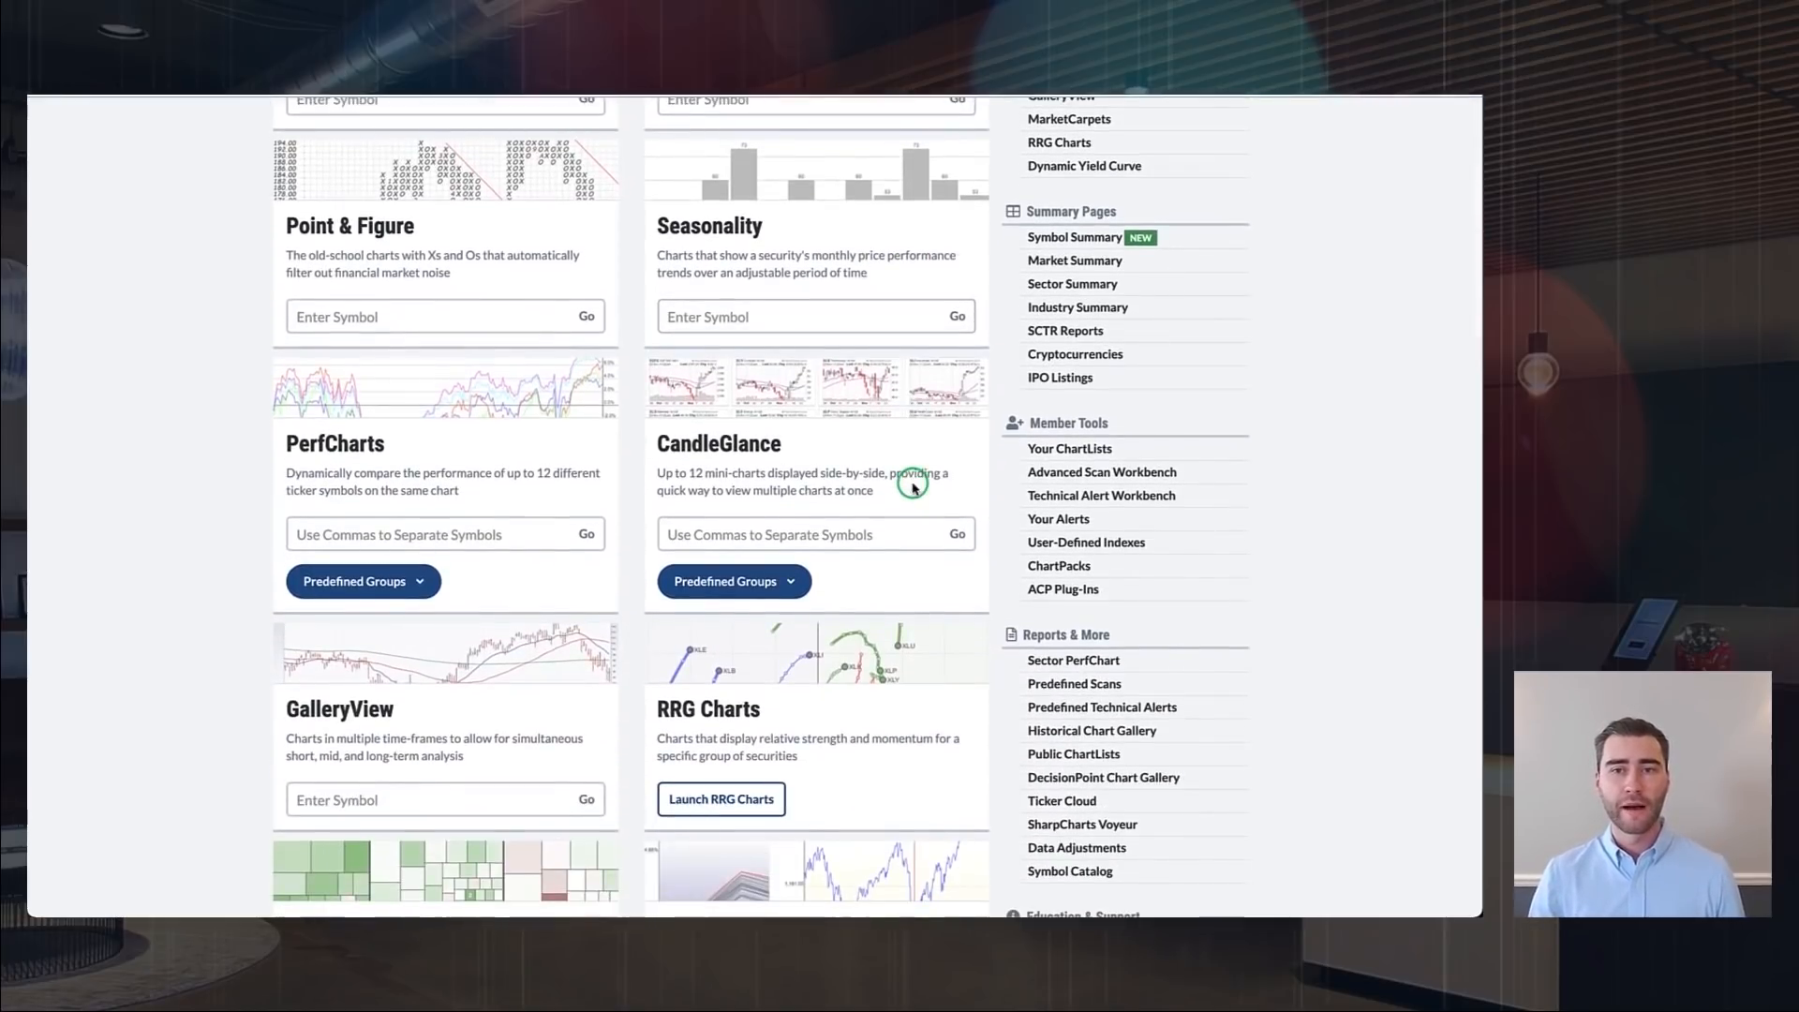
scroll(914, 487, down, 8)
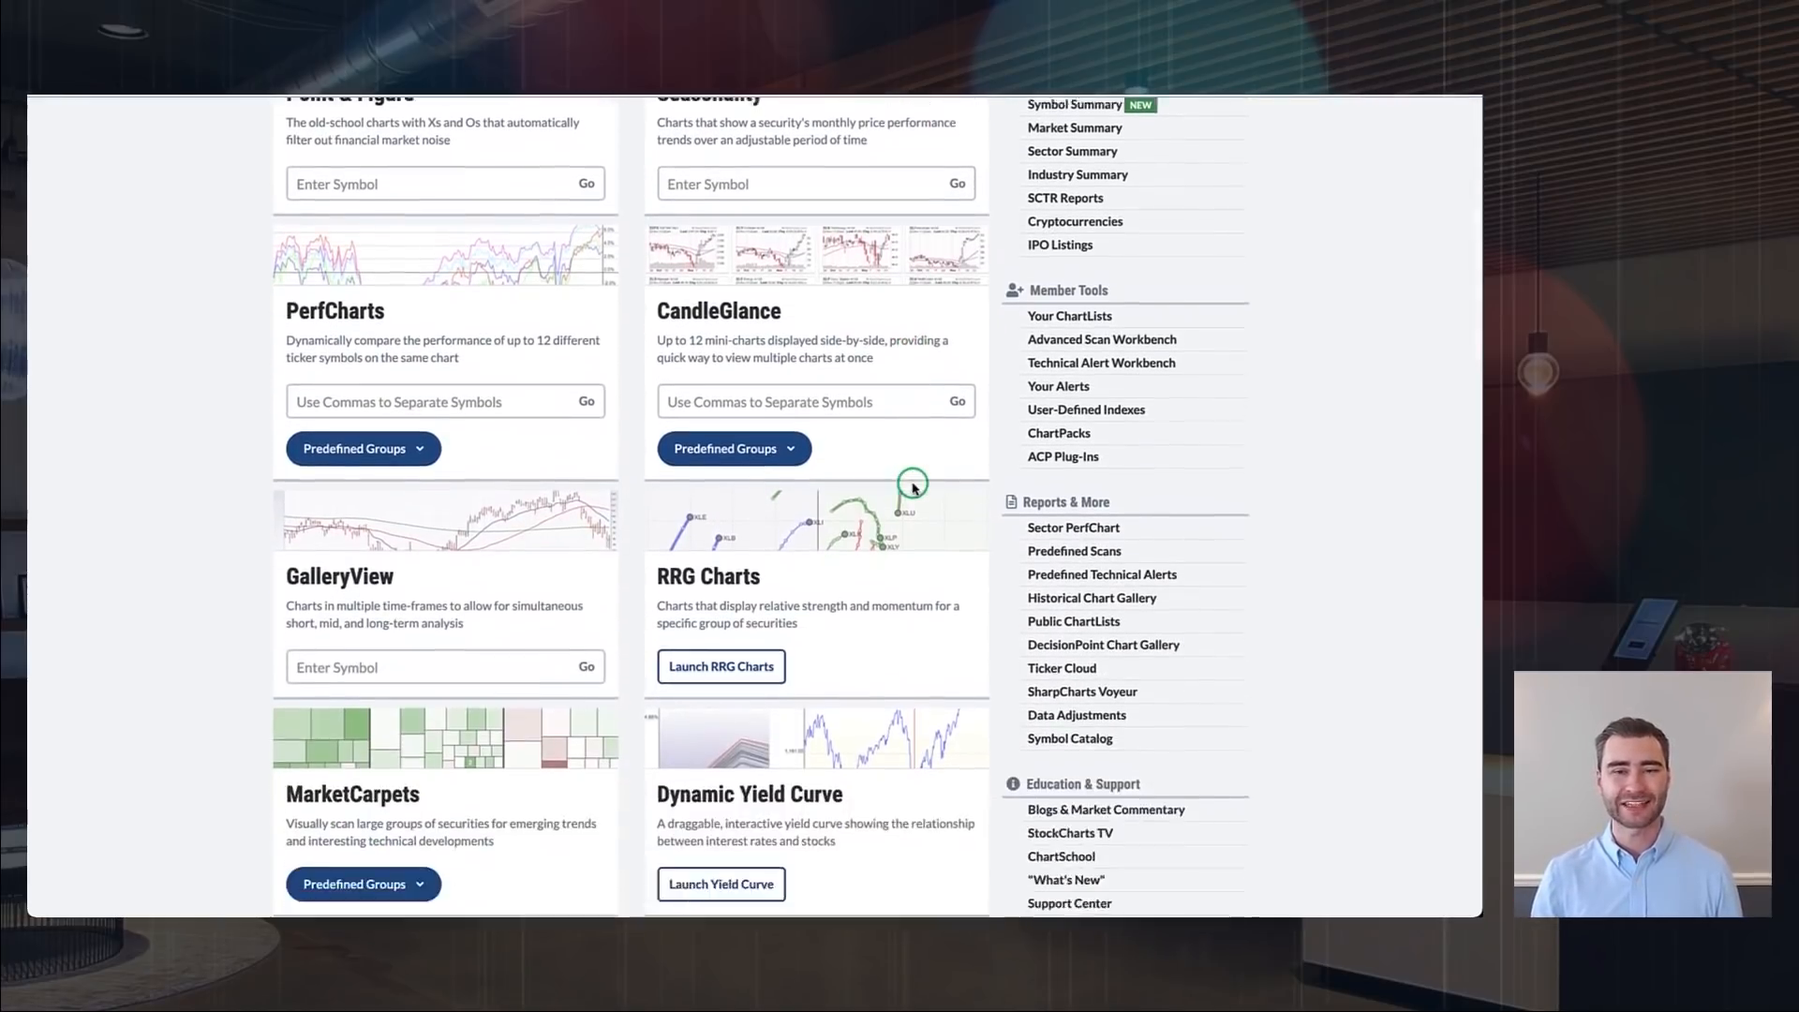
scroll(914, 486, down, 2)
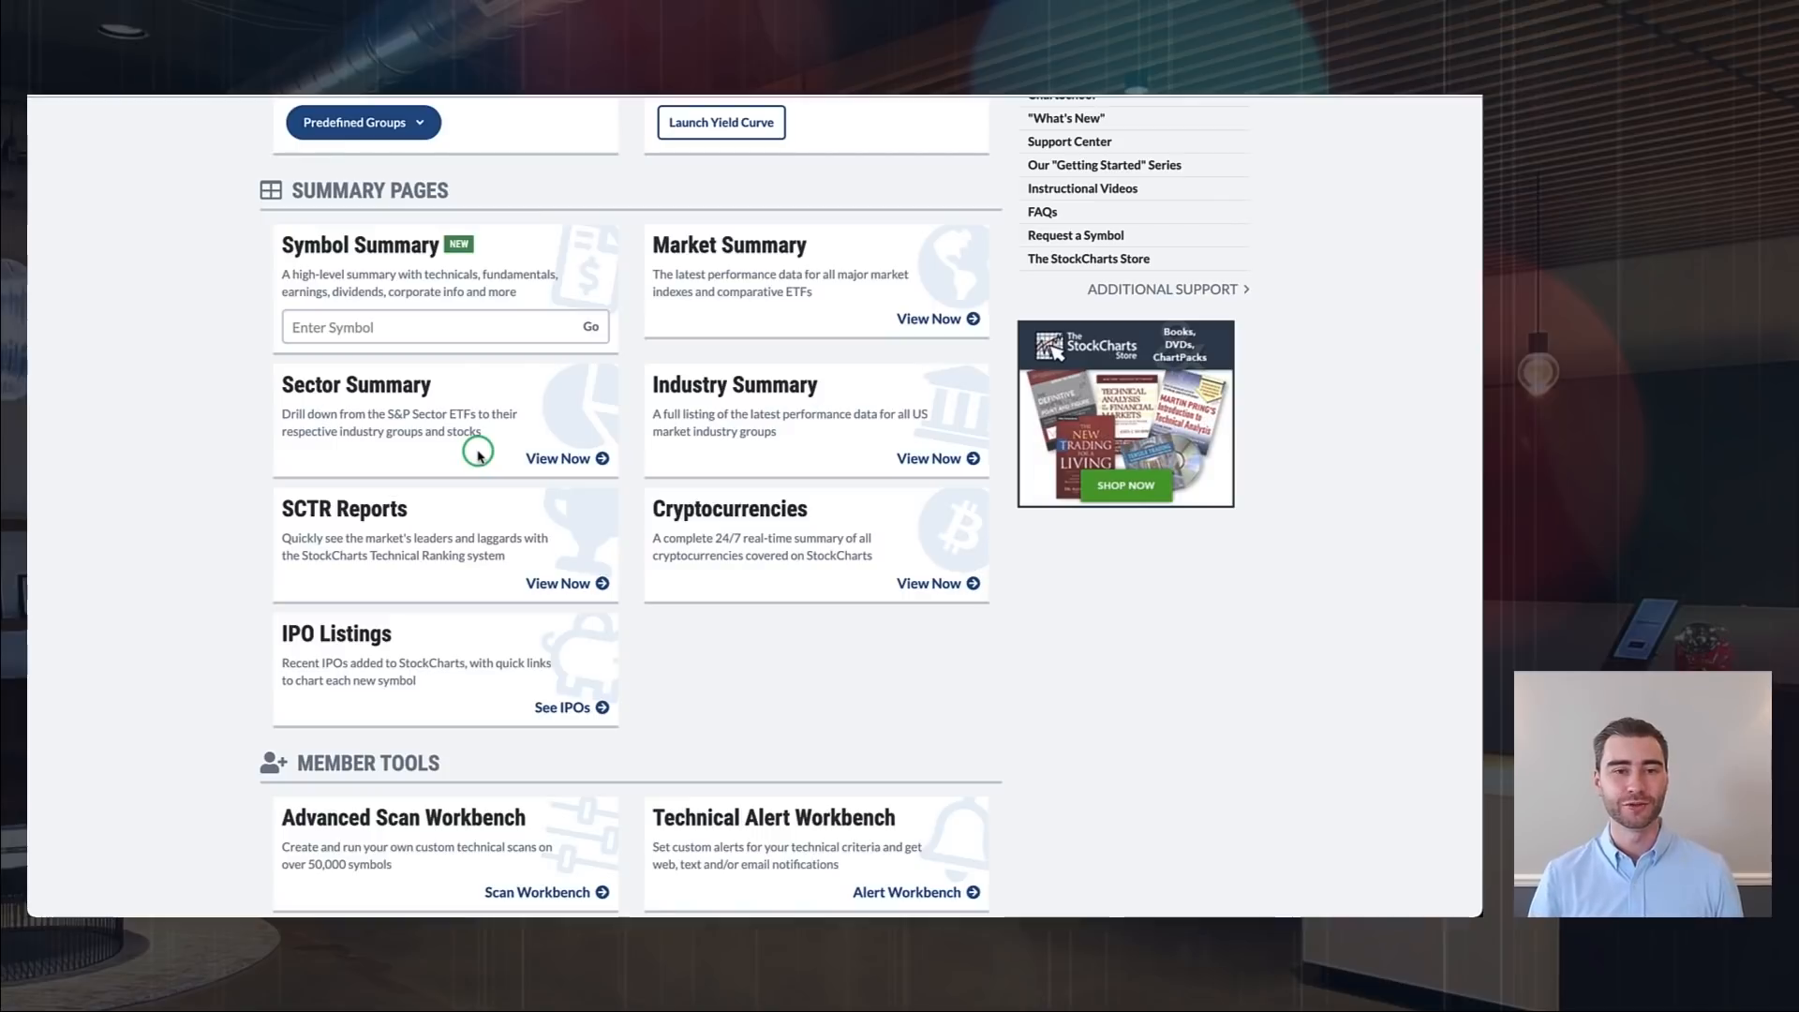
click(560, 457)
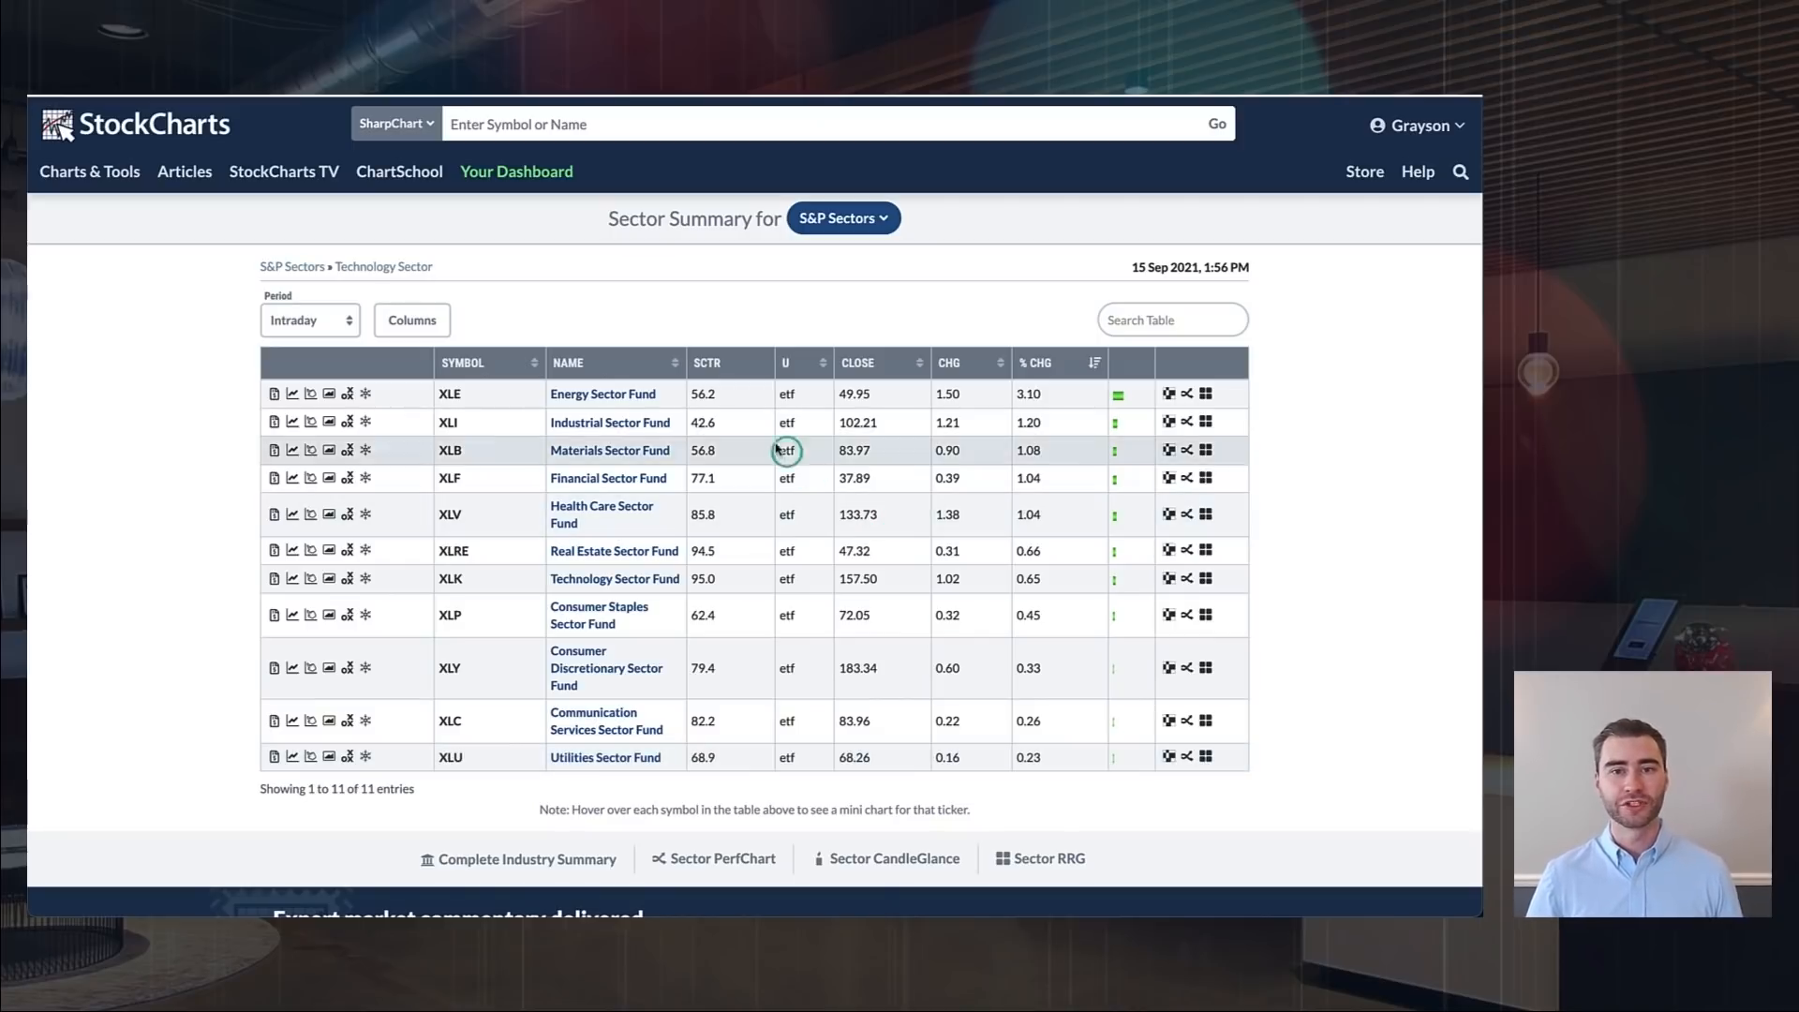
click(714, 366)
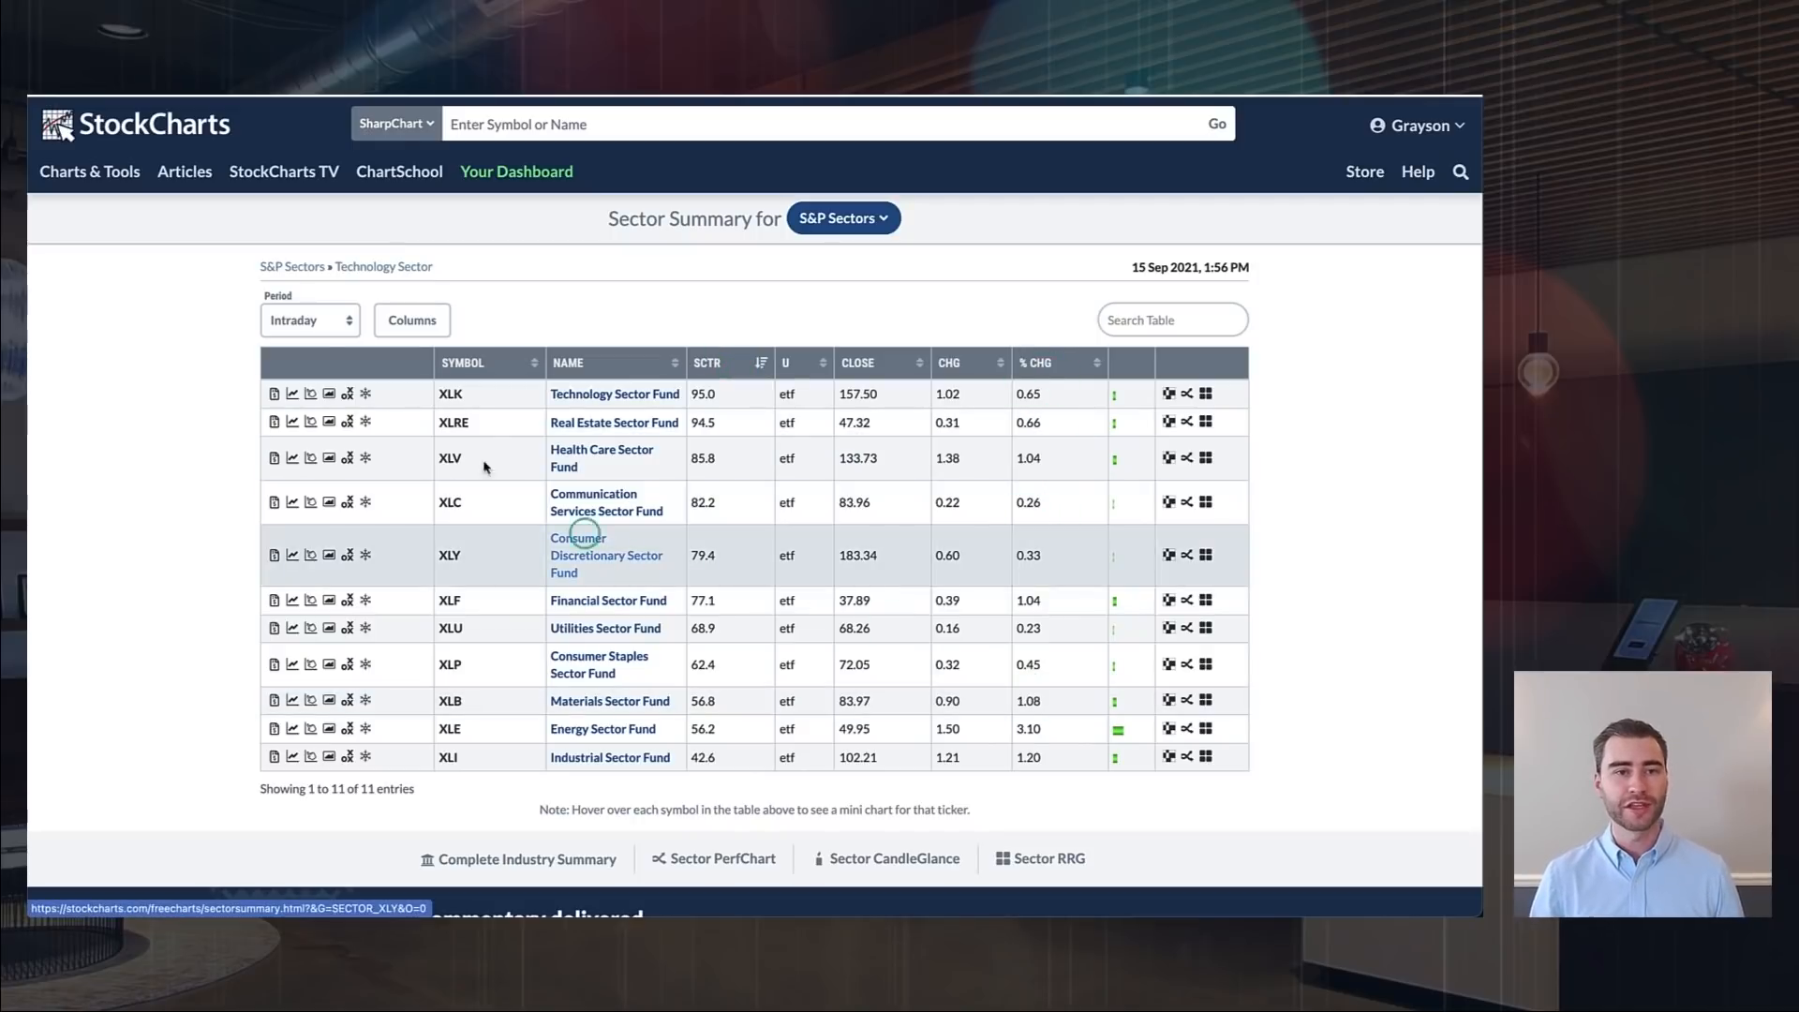
Set the sector table's period to Three Month and sort it by SCTR, highest first.
click(314, 321)
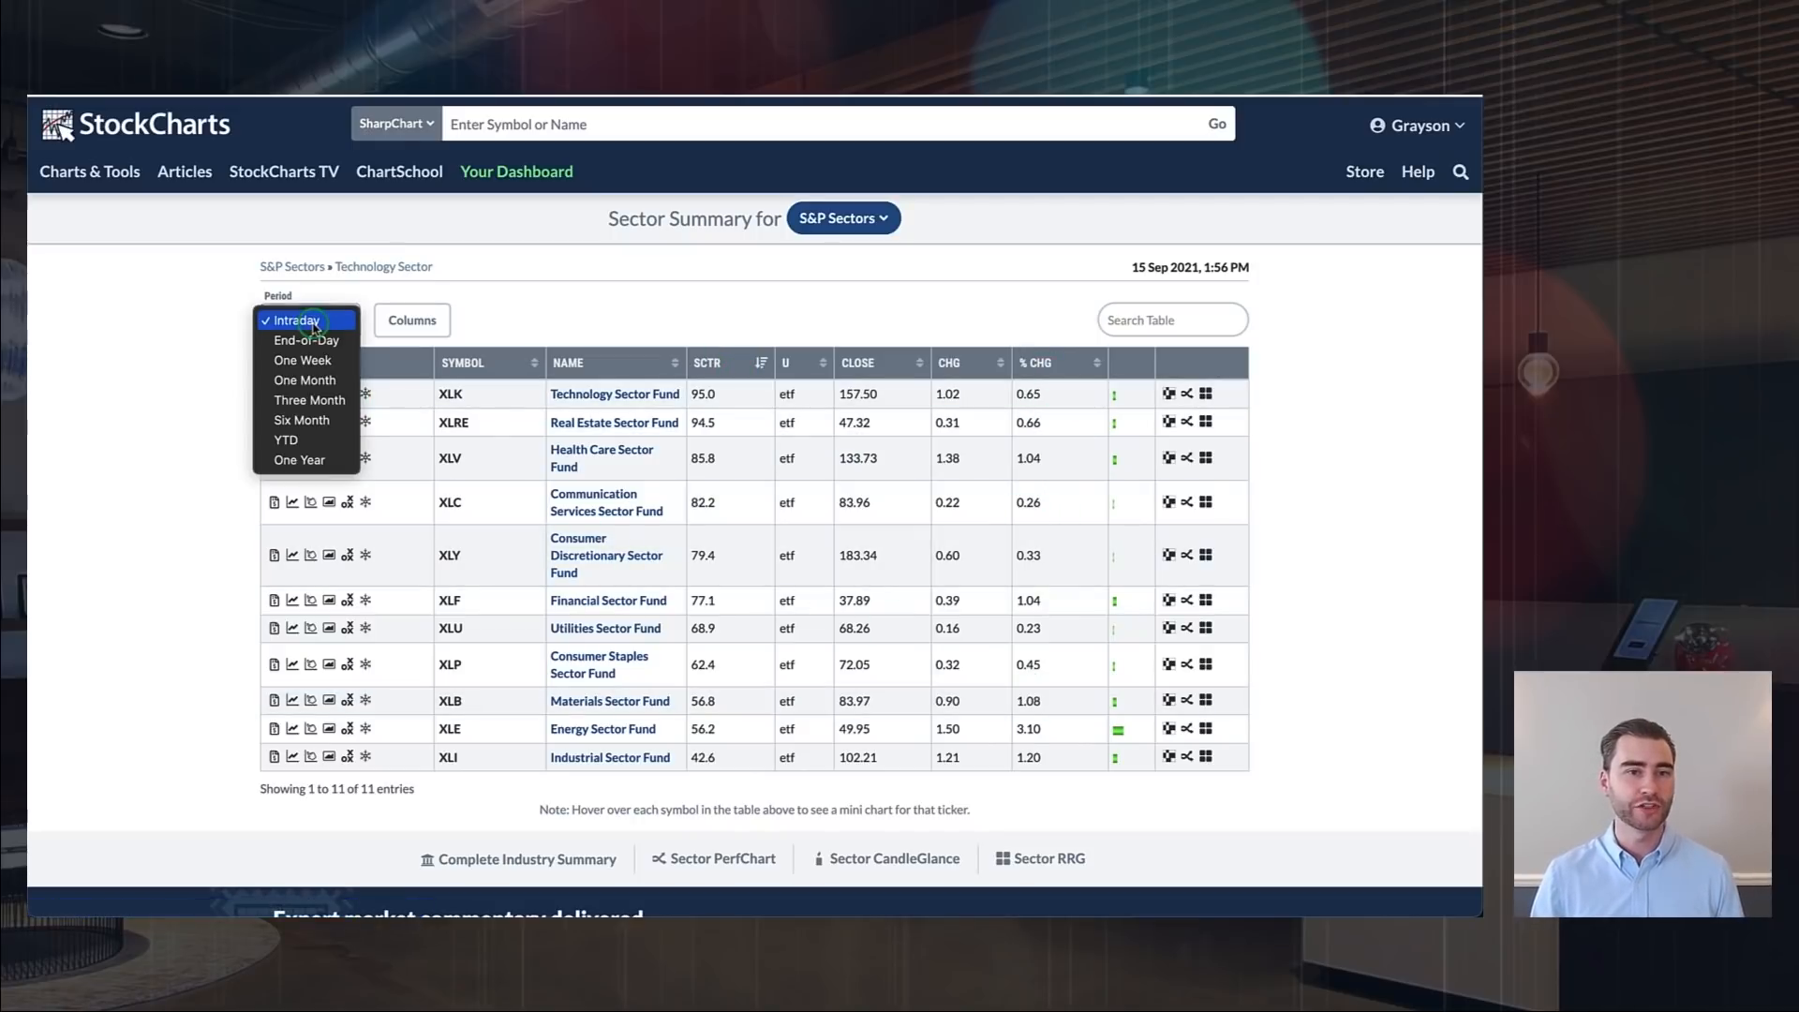
click(309, 403)
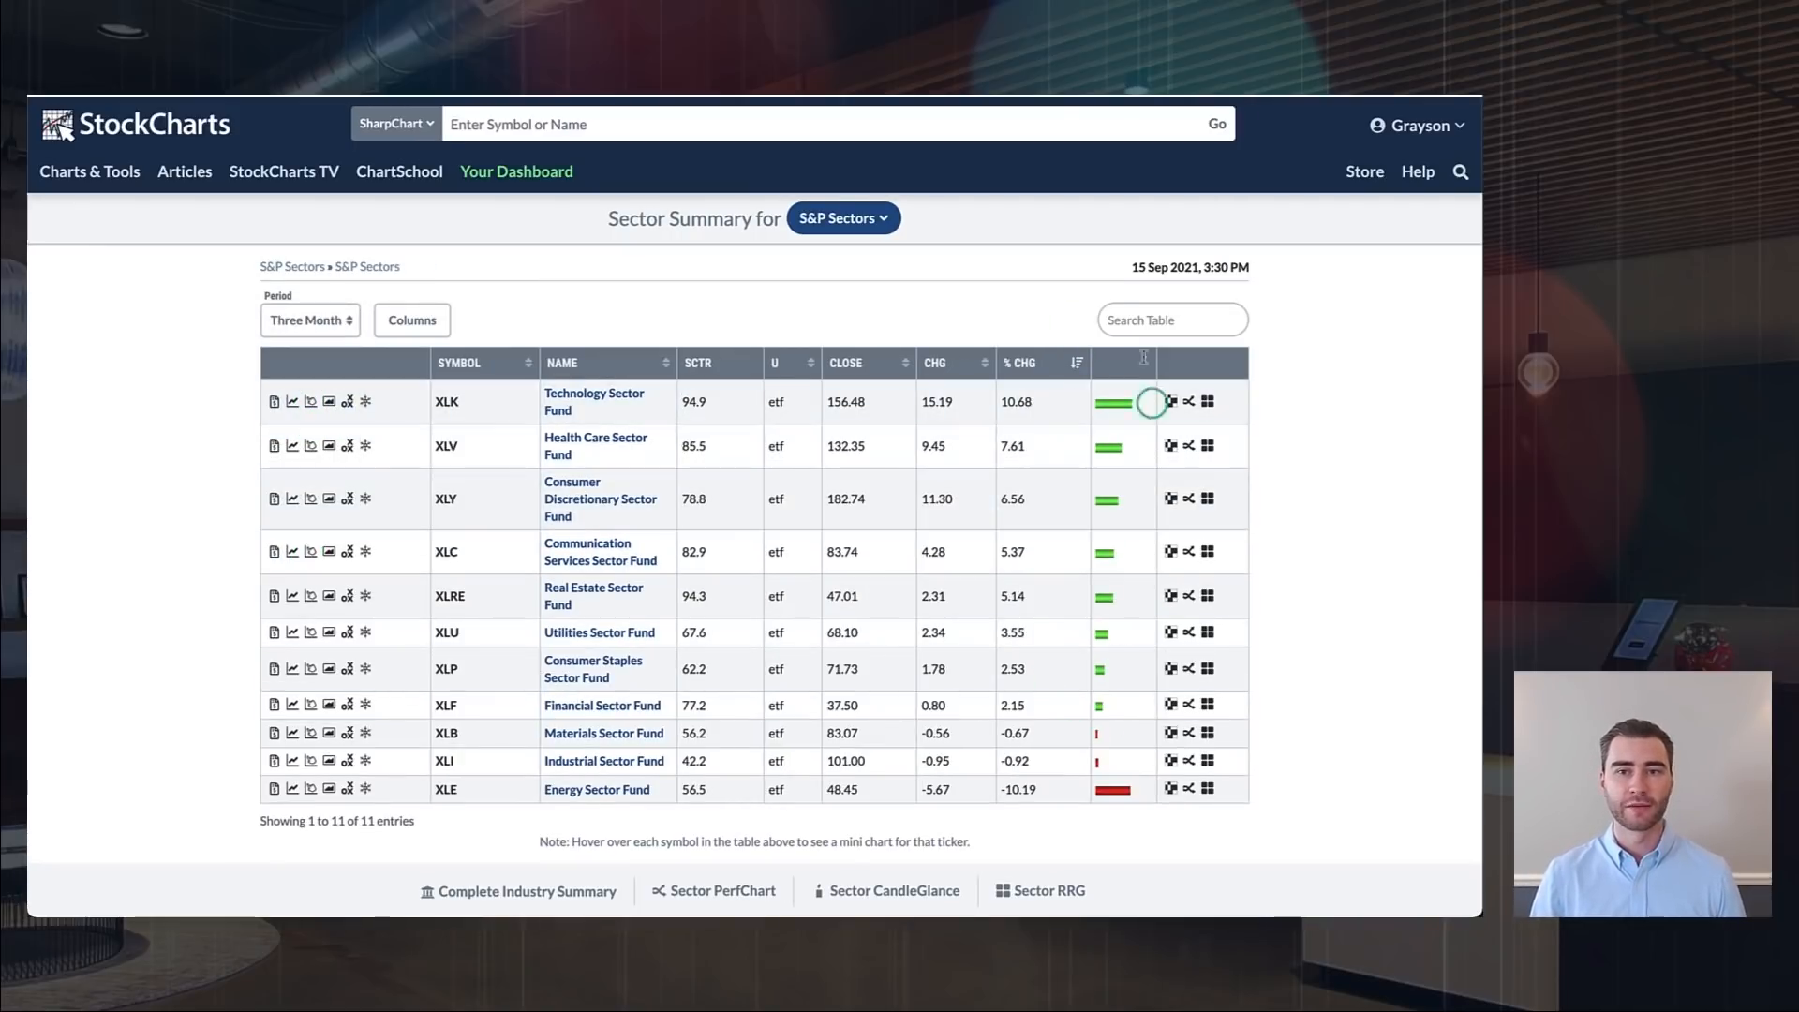
click(730, 365)
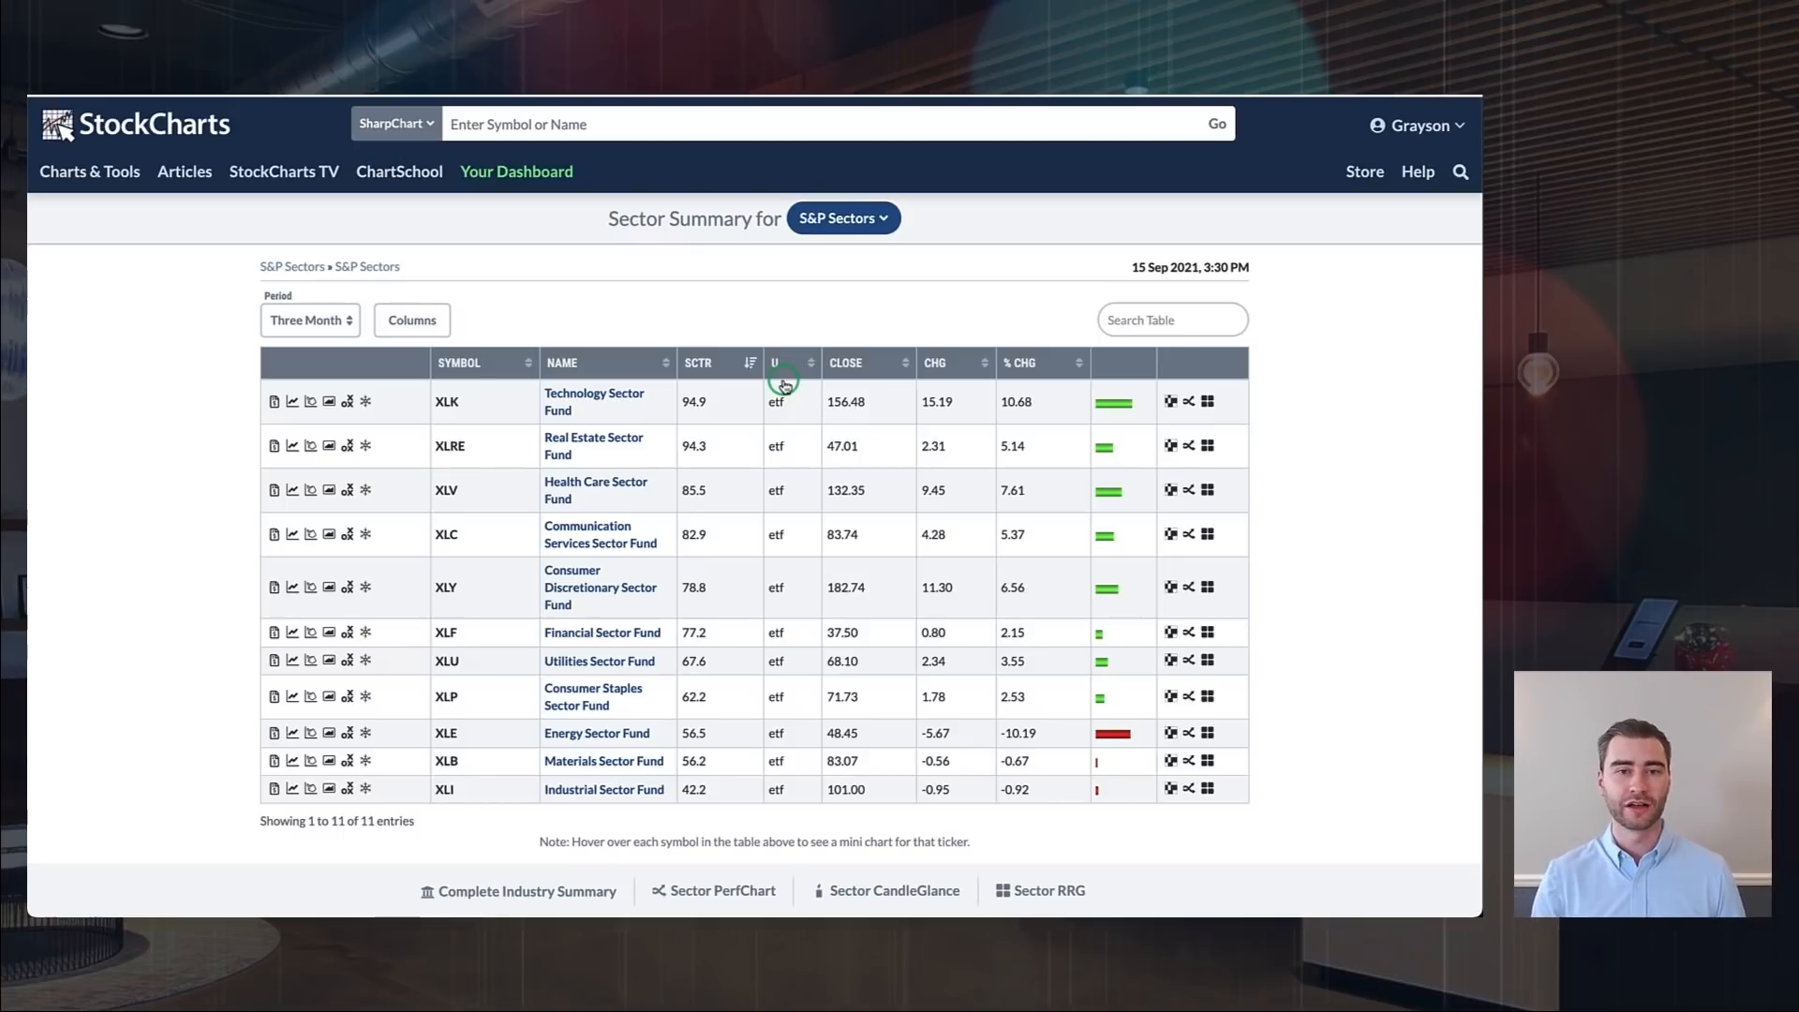
Open the industry breakdown of the Technology Sector Fund and check which sectors the summary's selector offers.
click(580, 405)
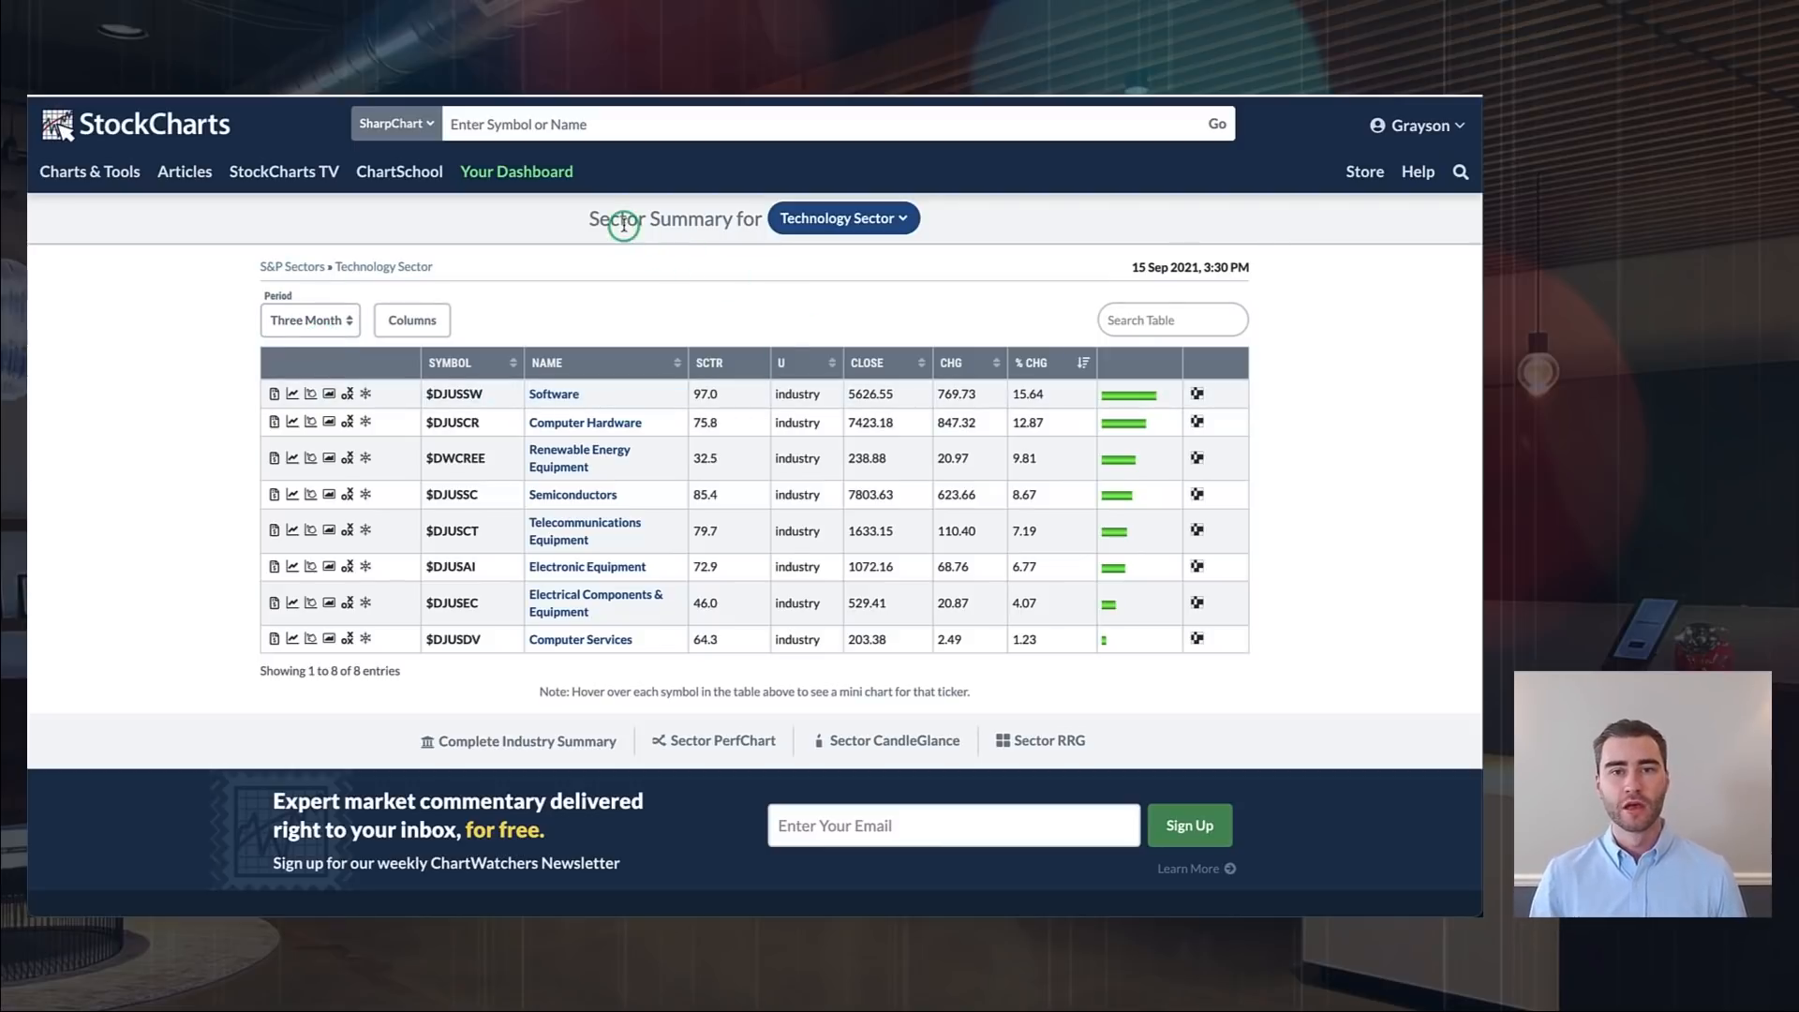
click(854, 229)
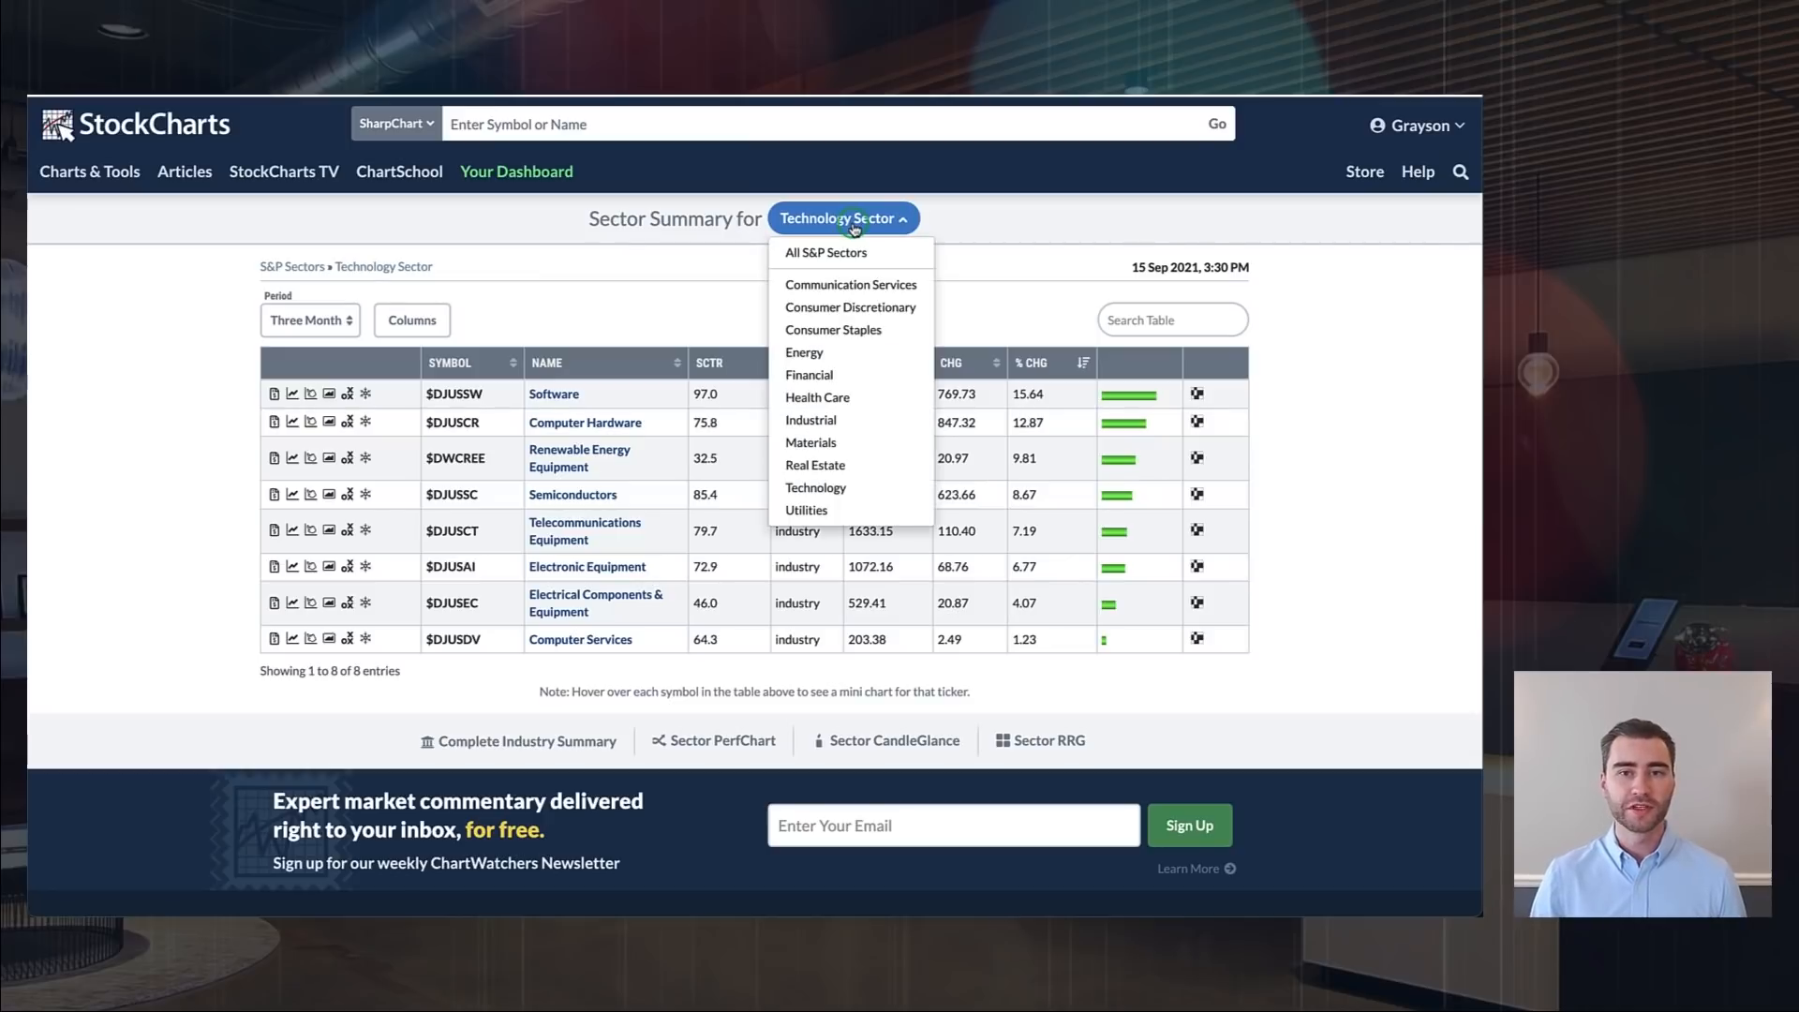
click(832, 302)
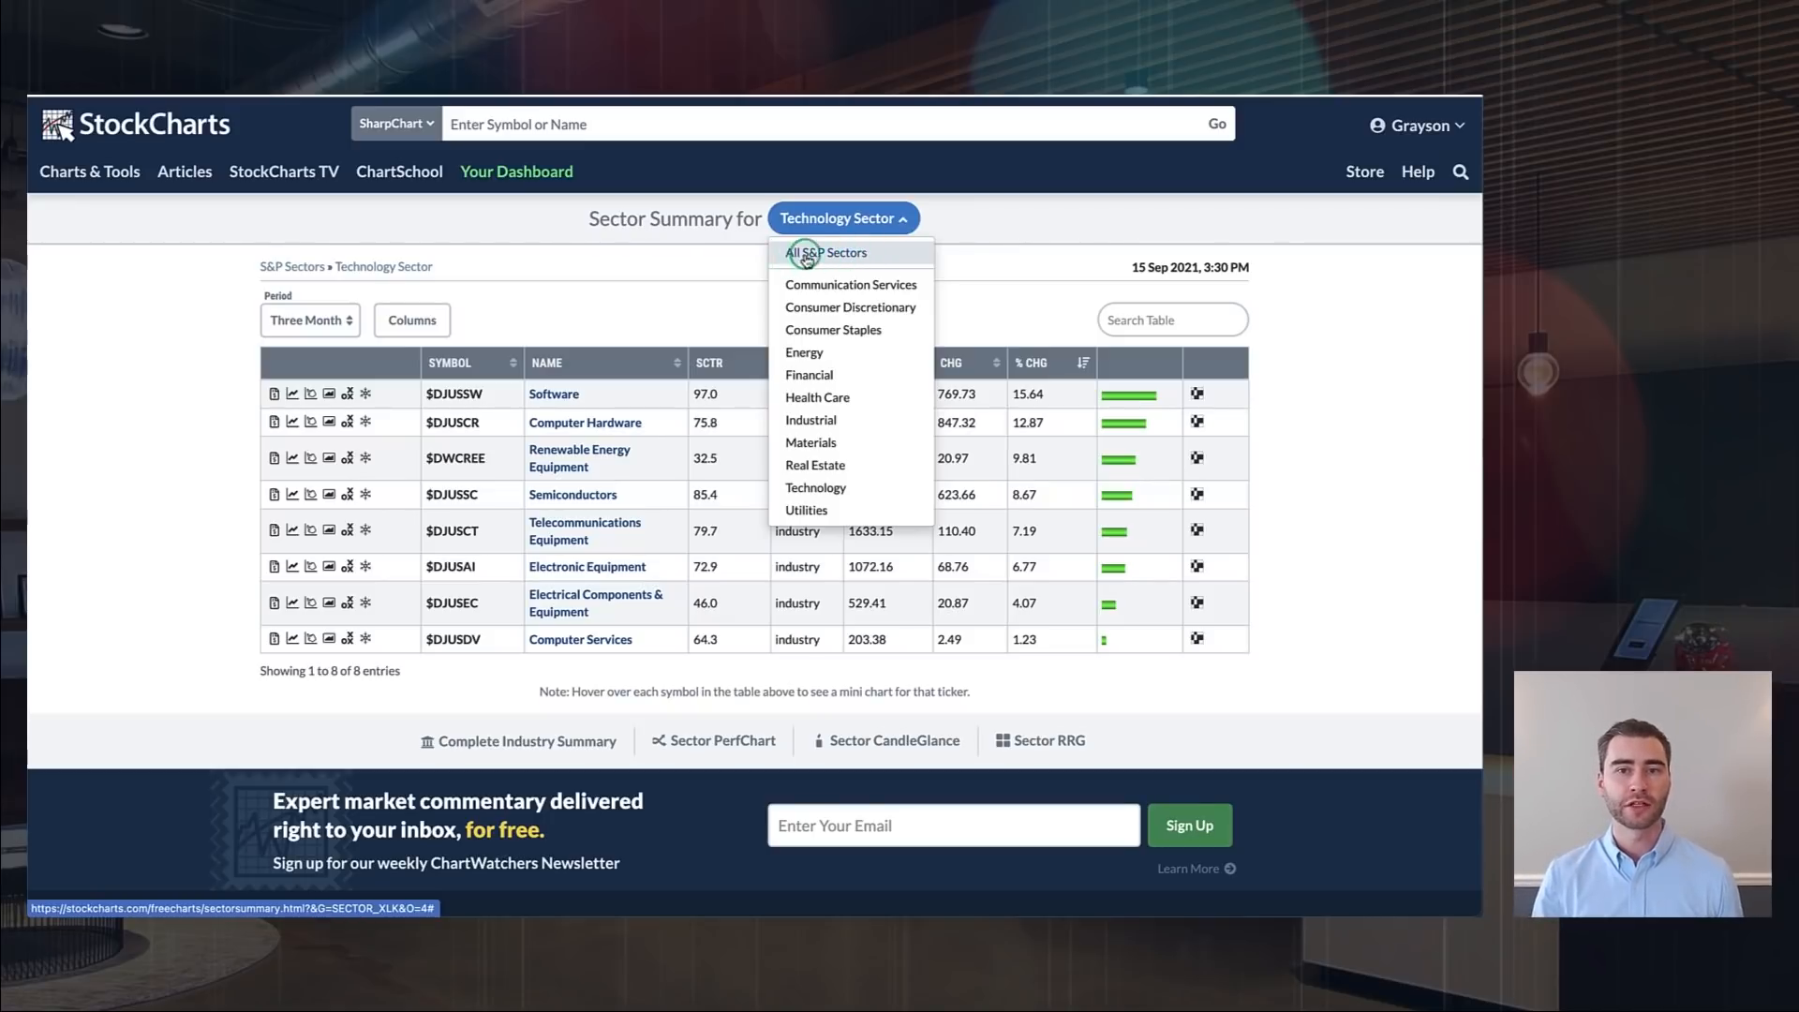
click(822, 217)
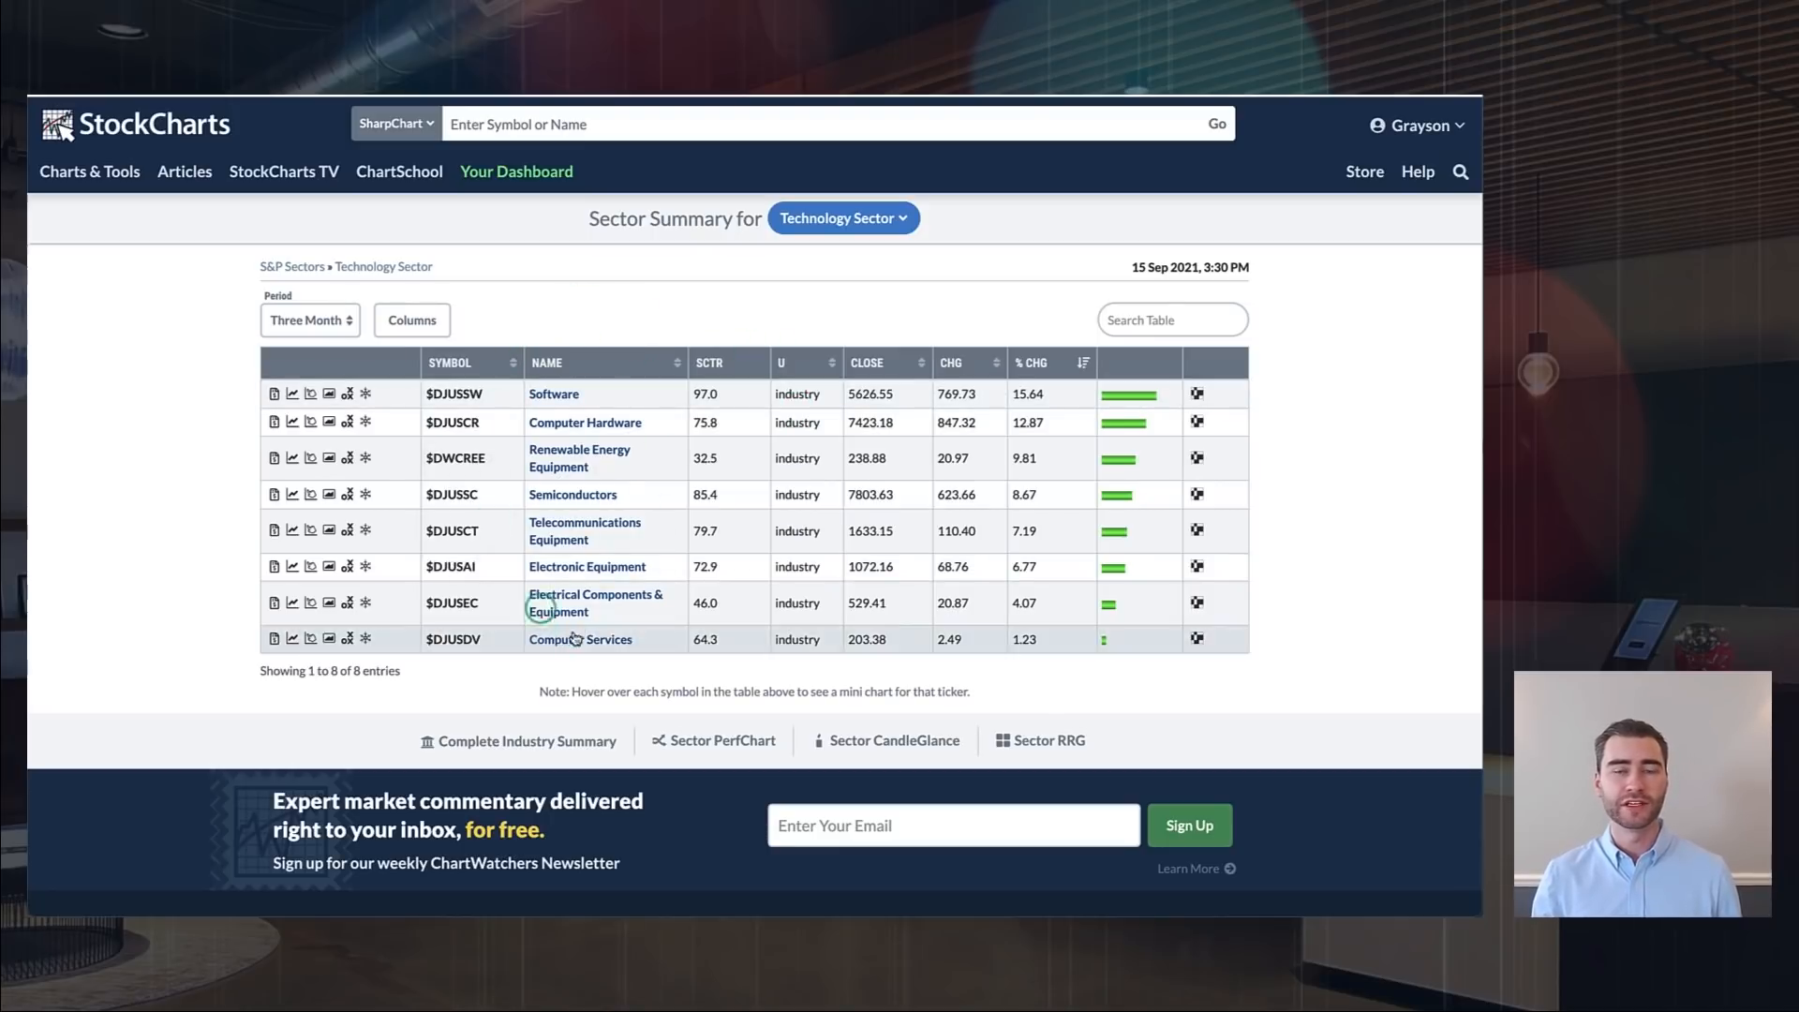
Compare the technology industries by SCTR and leave them sorted by % CHG, highest first.
click(735, 373)
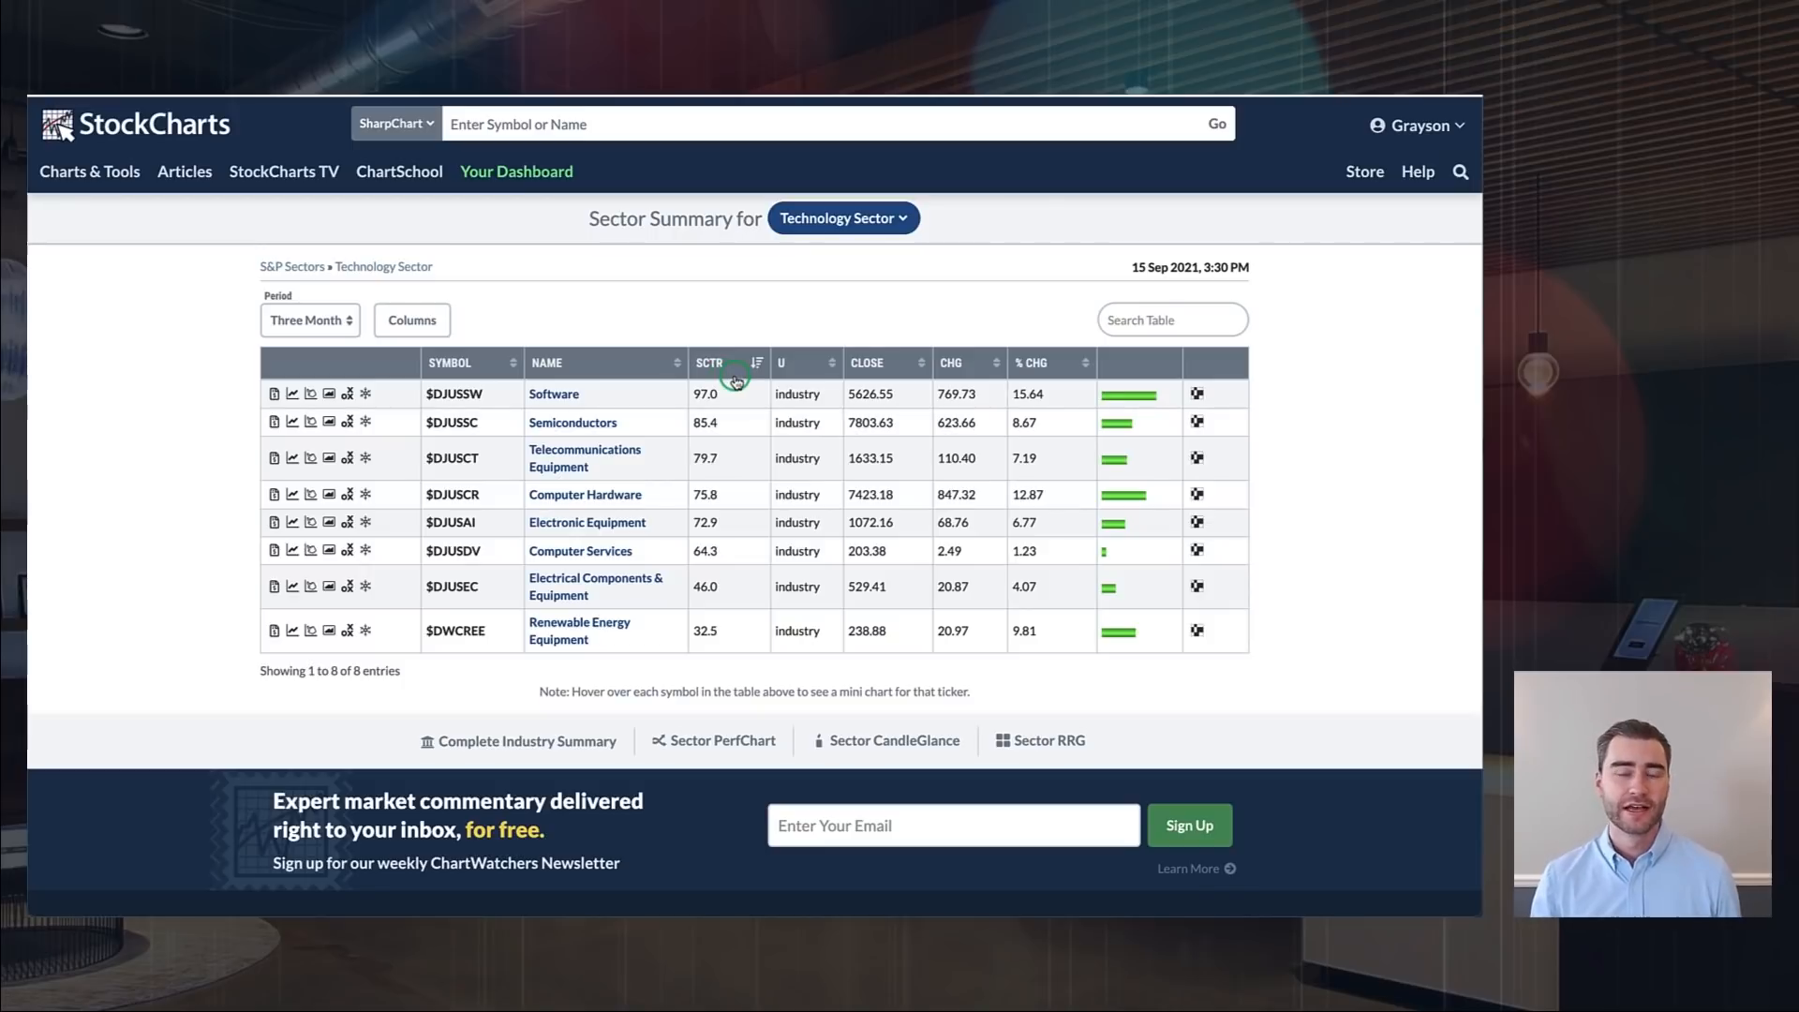
click(352, 331)
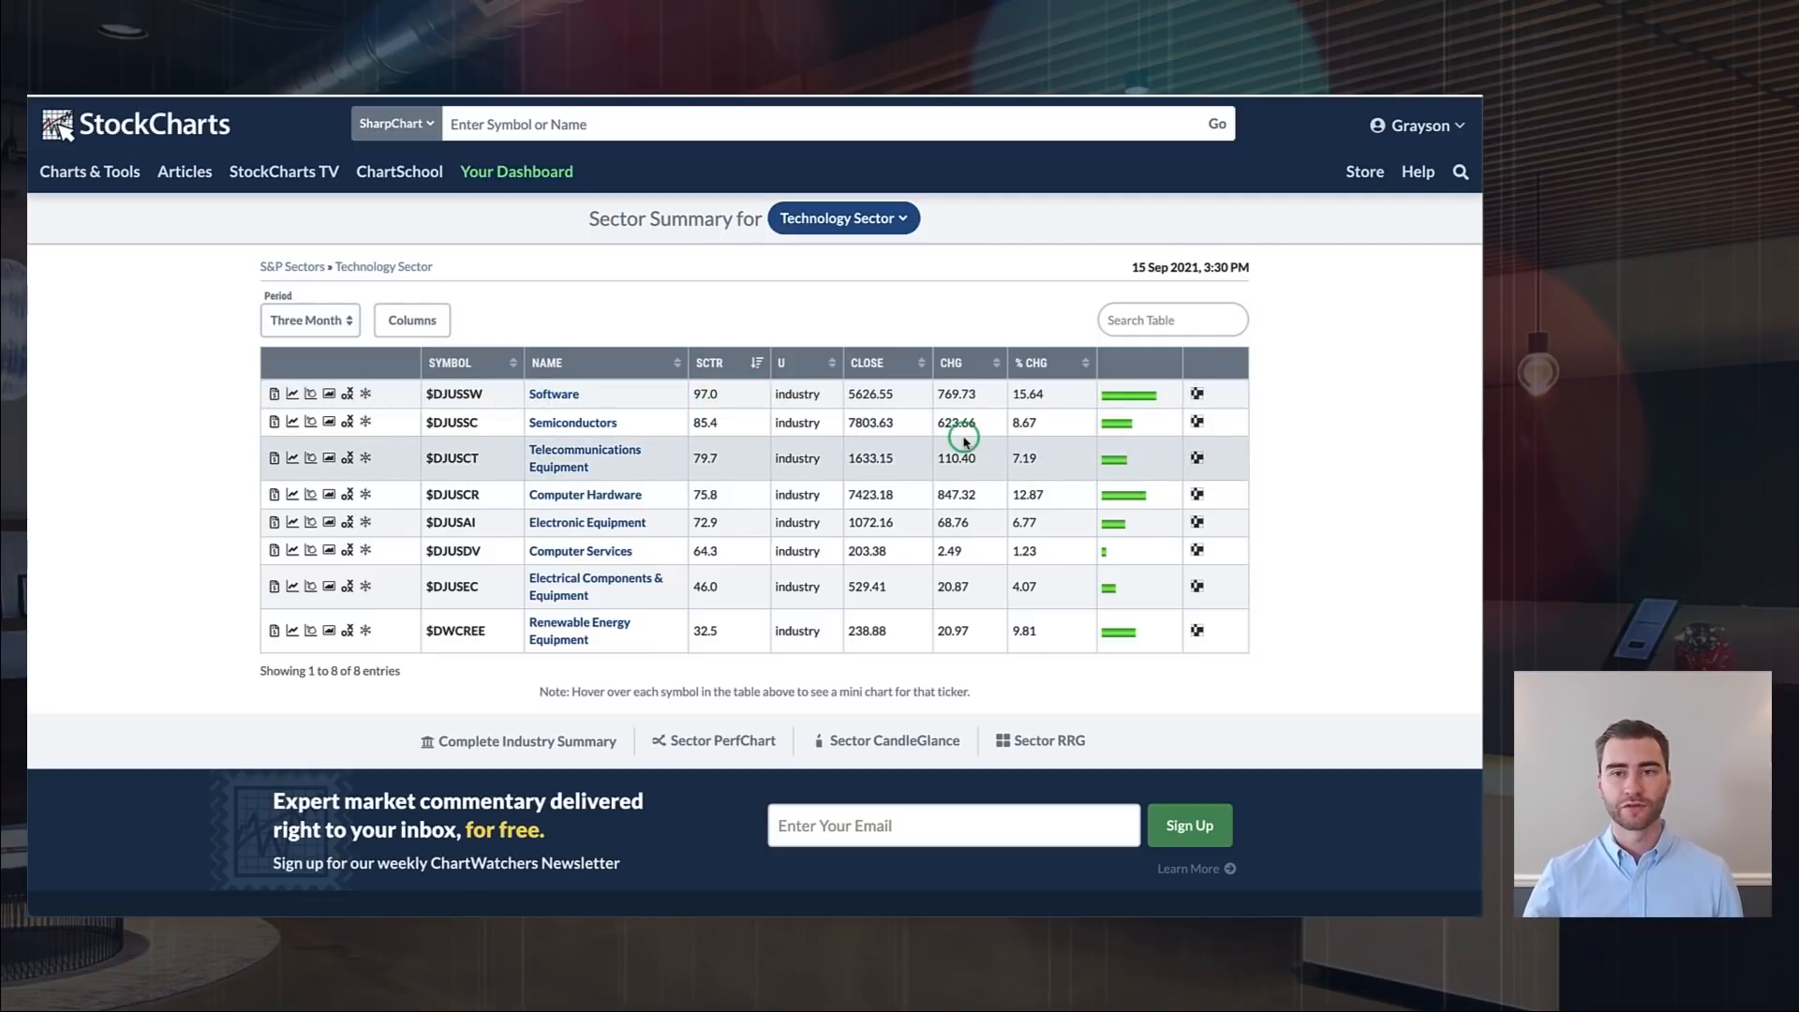
click(1038, 363)
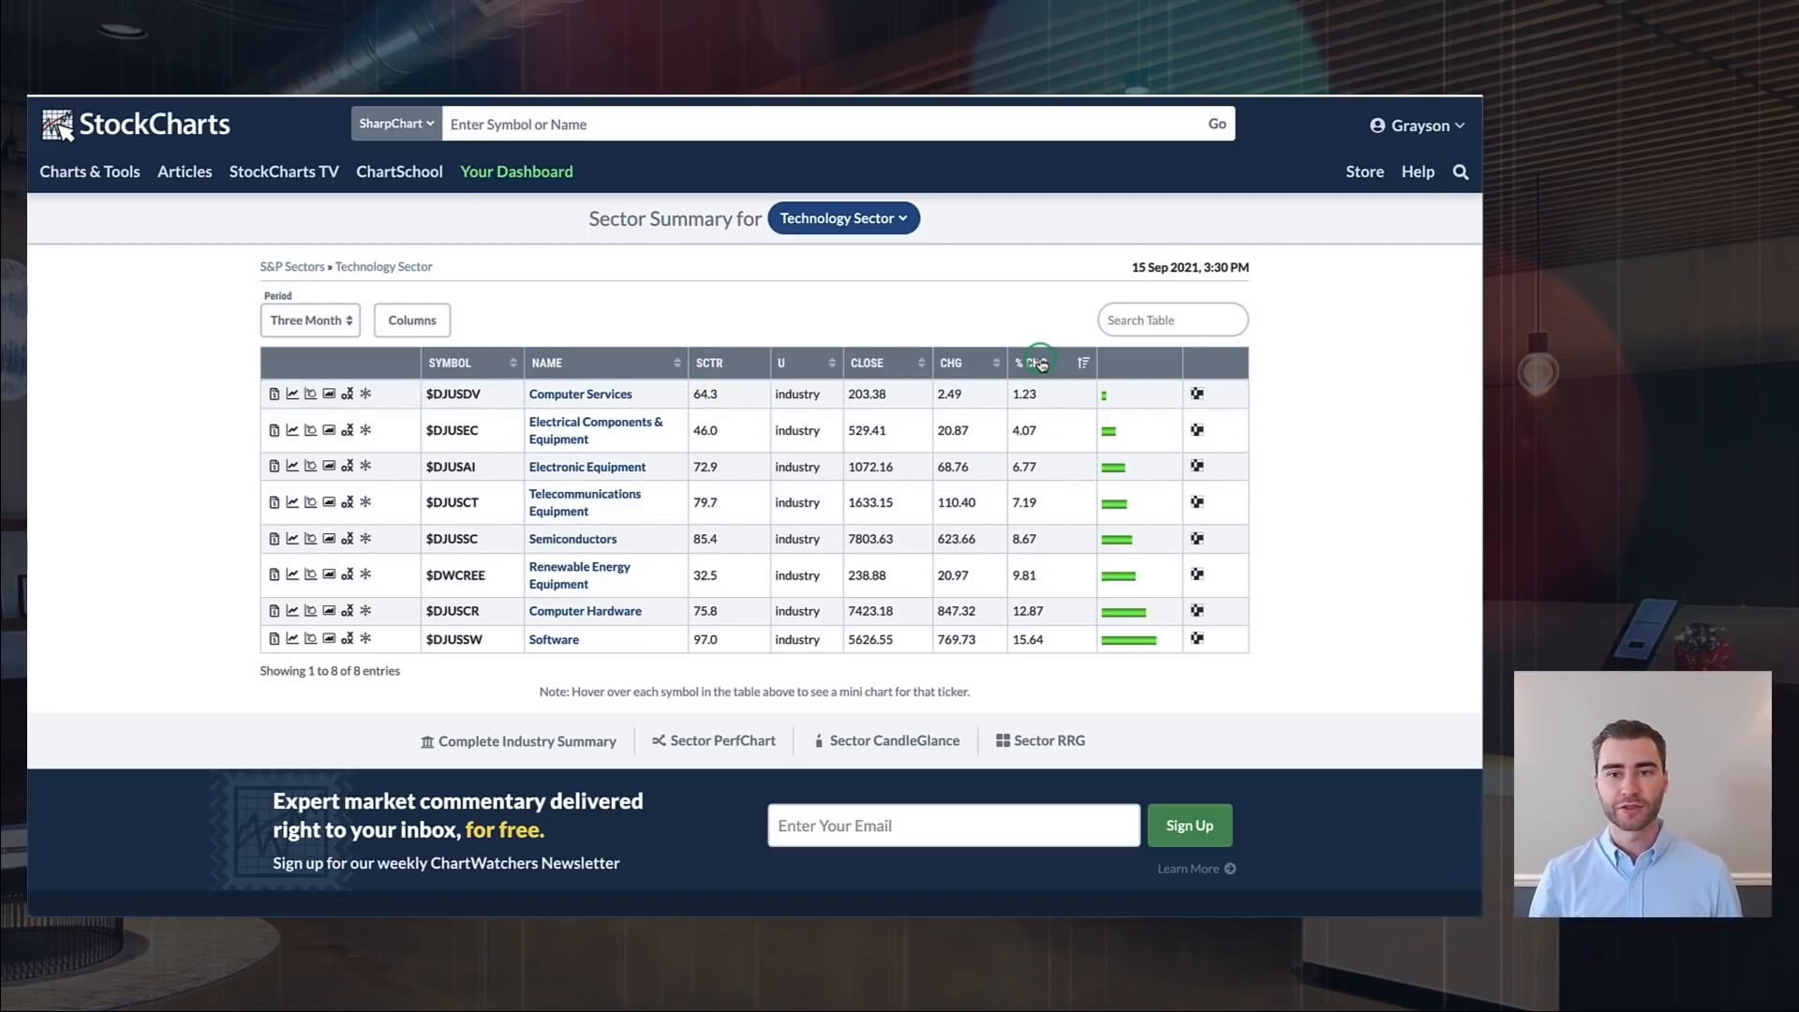
click(1040, 362)
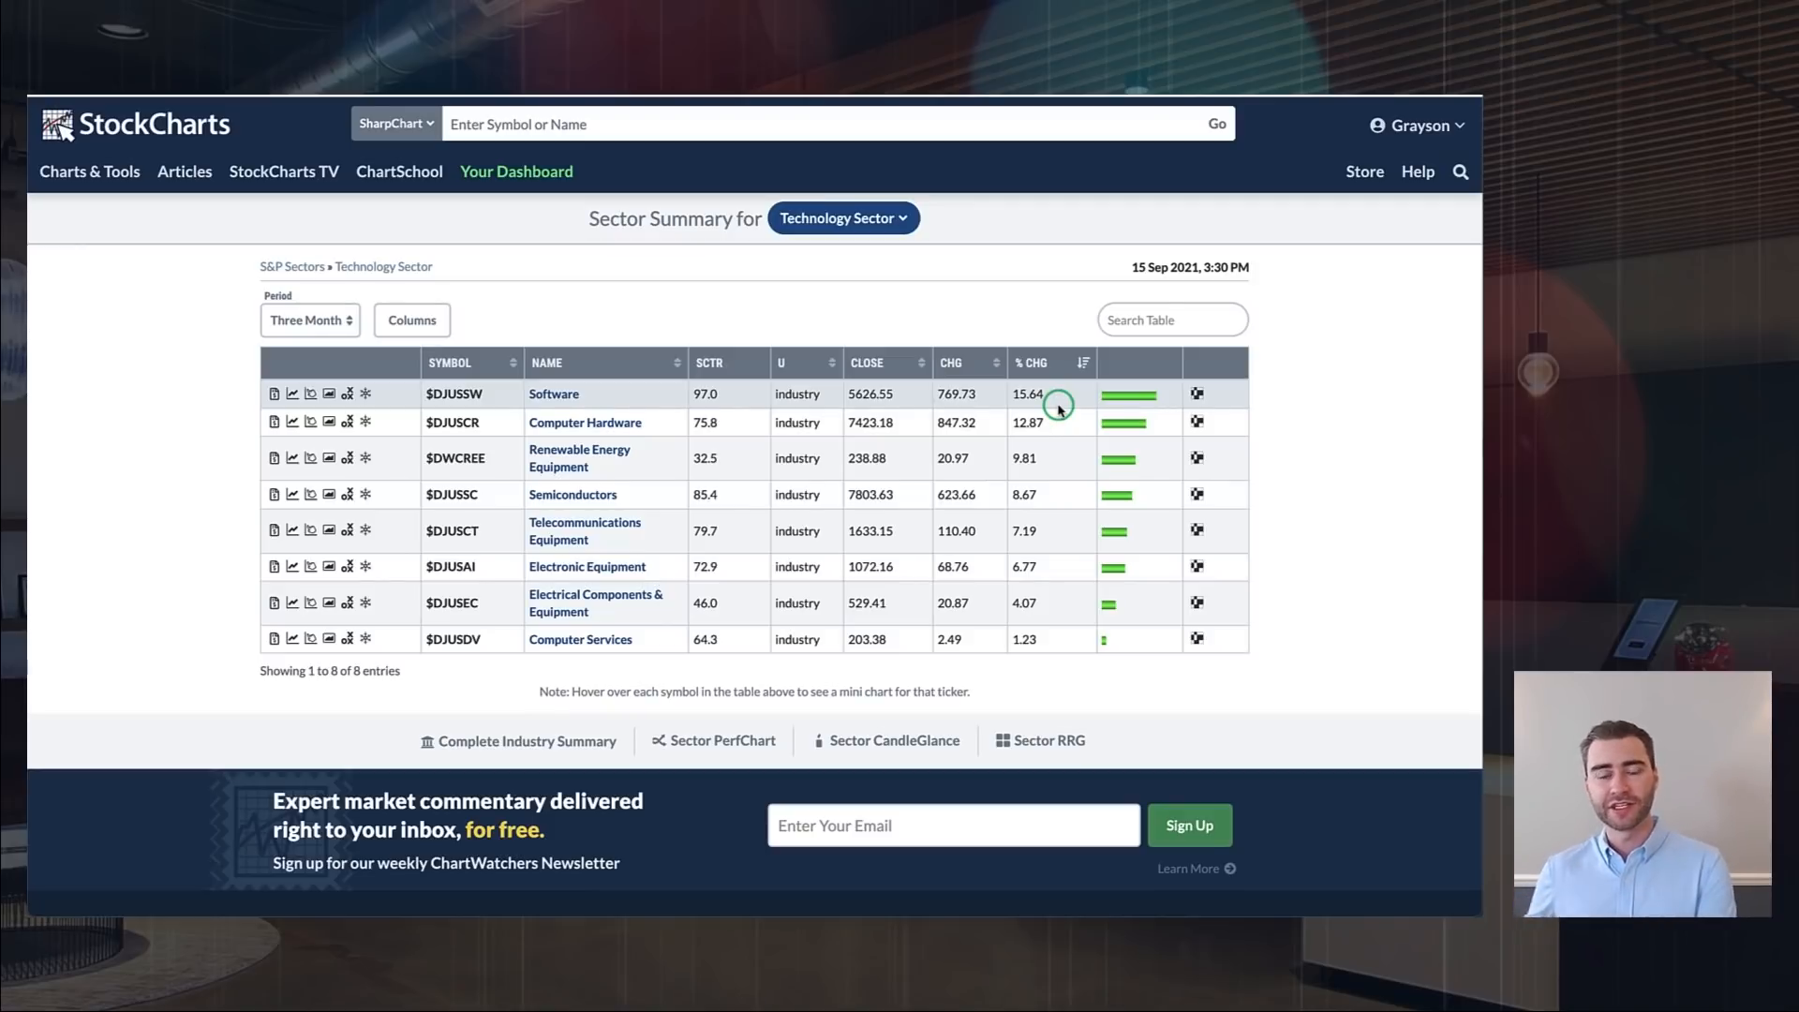
Open the Software industry's stock list and set its period to Intraday.
click(592, 391)
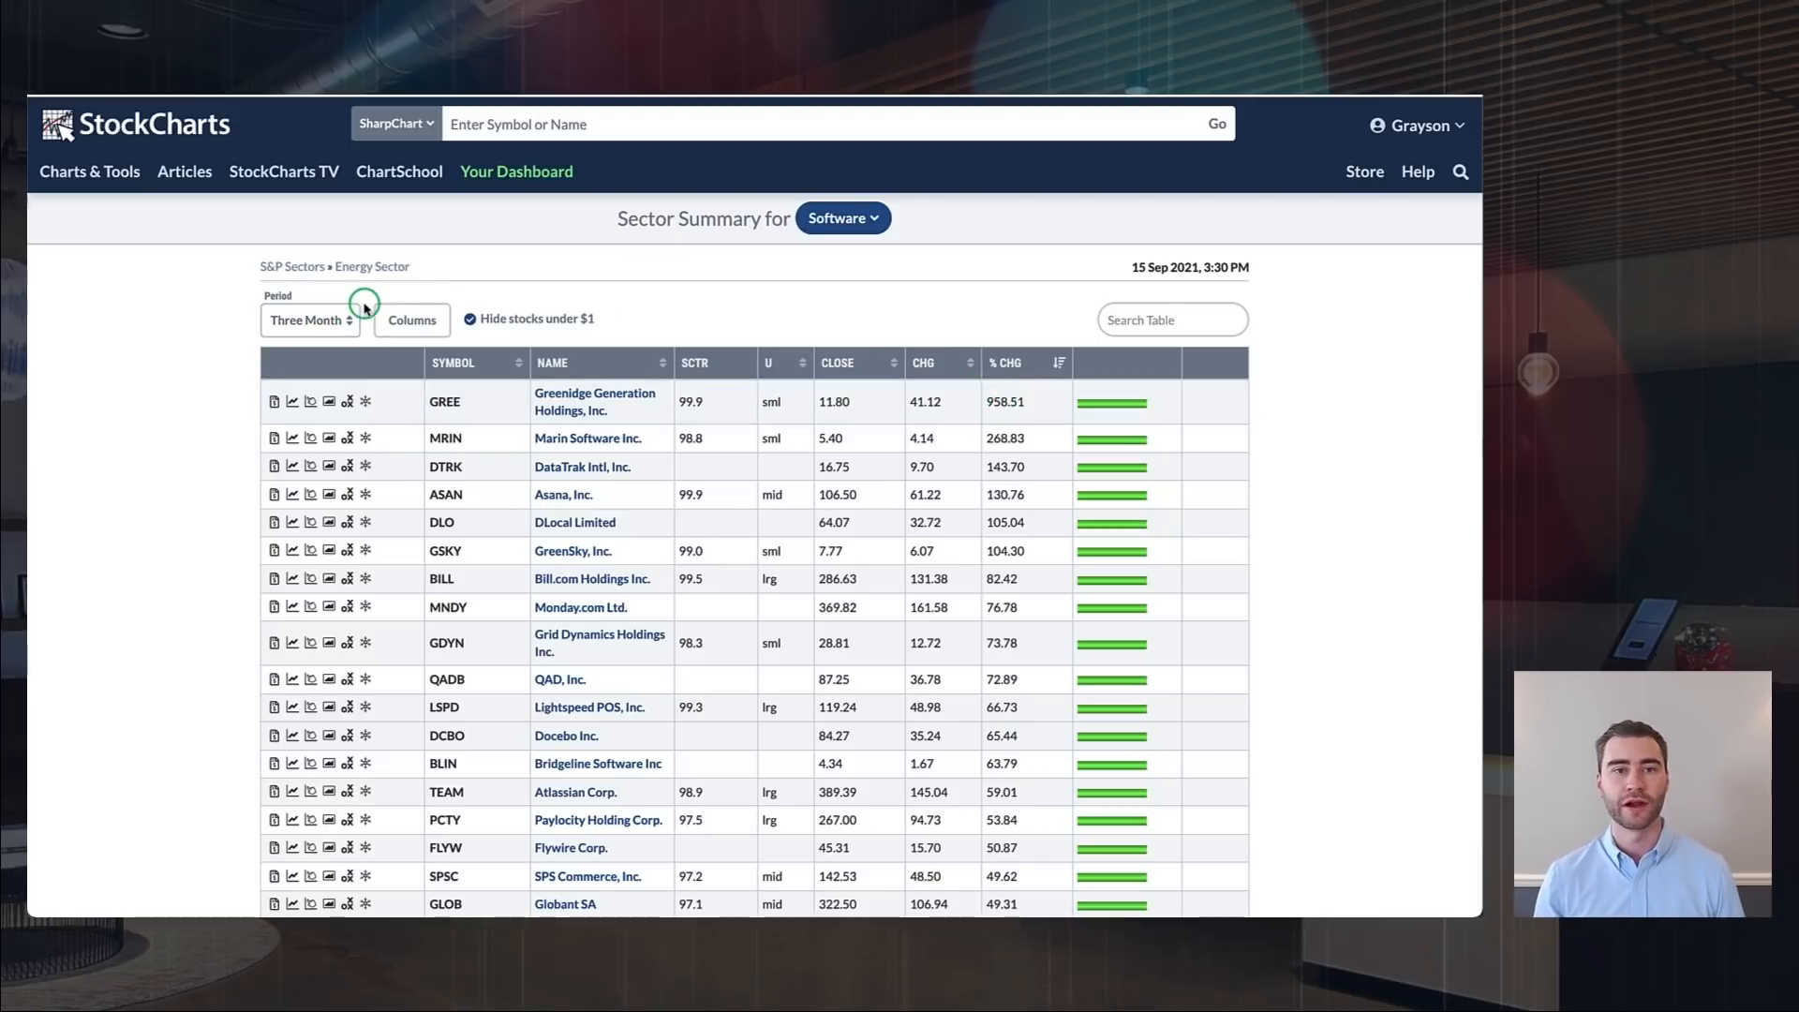
click(319, 320)
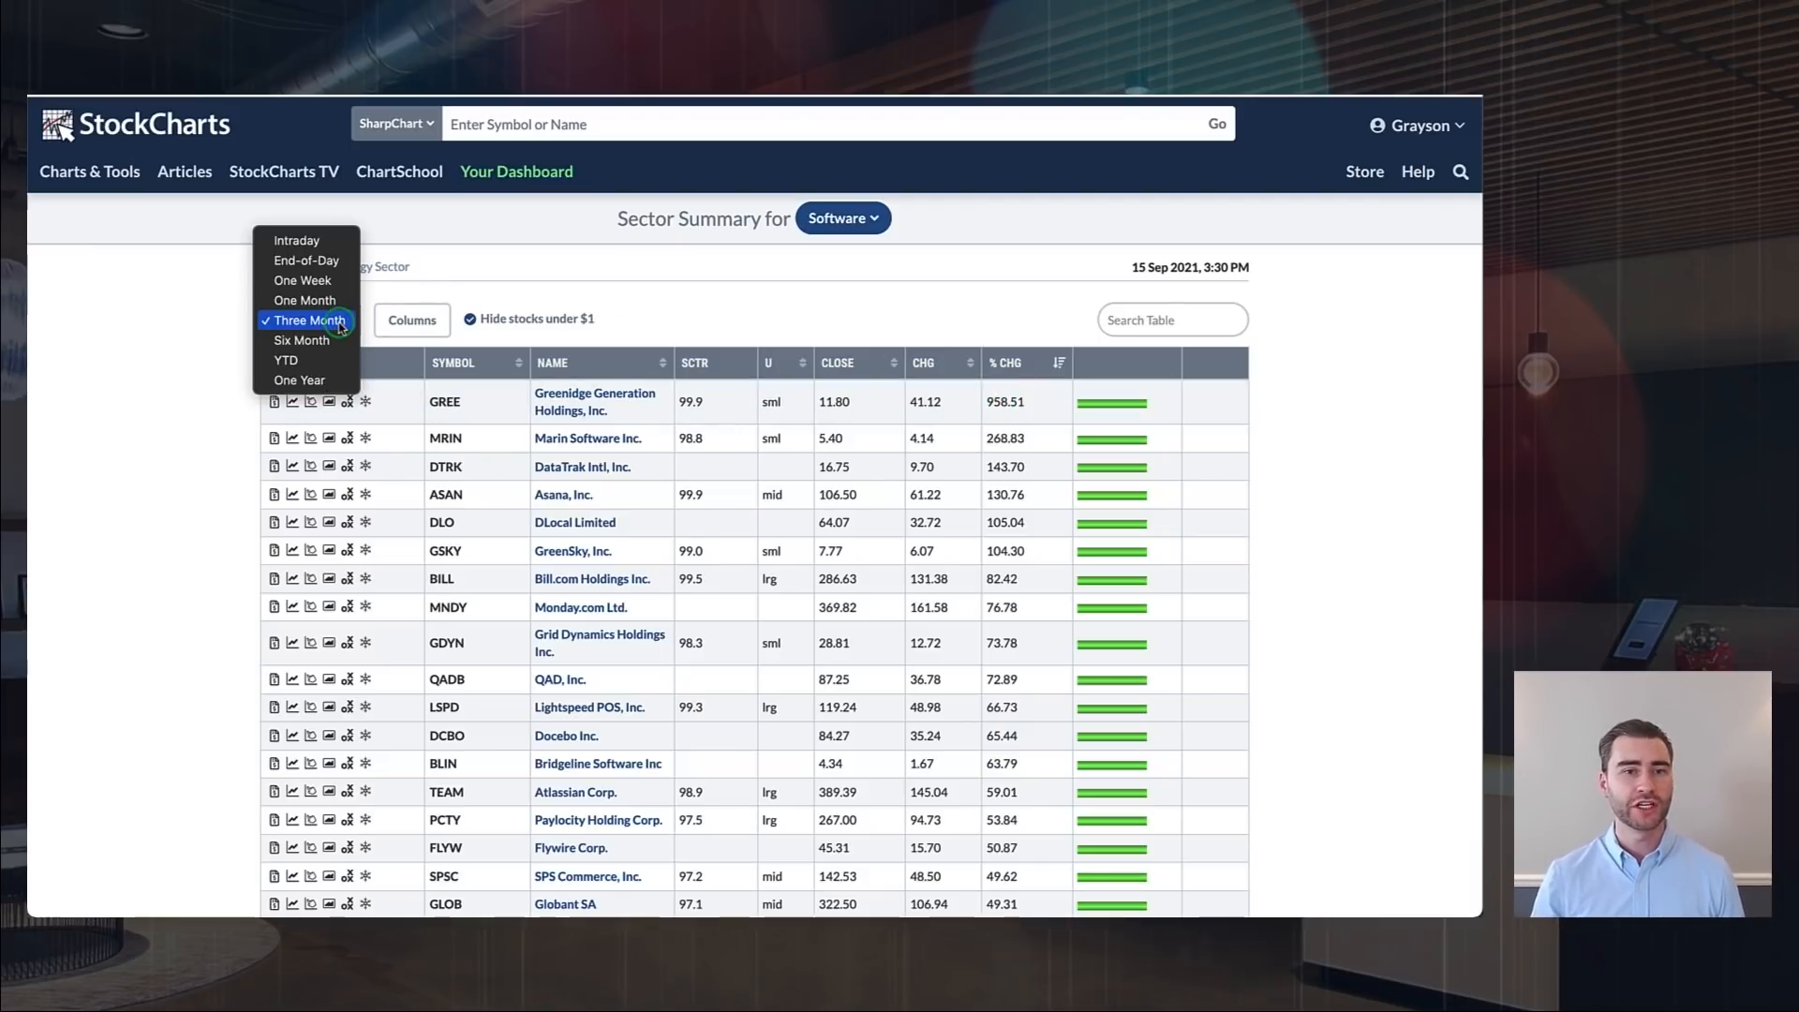
click(296, 241)
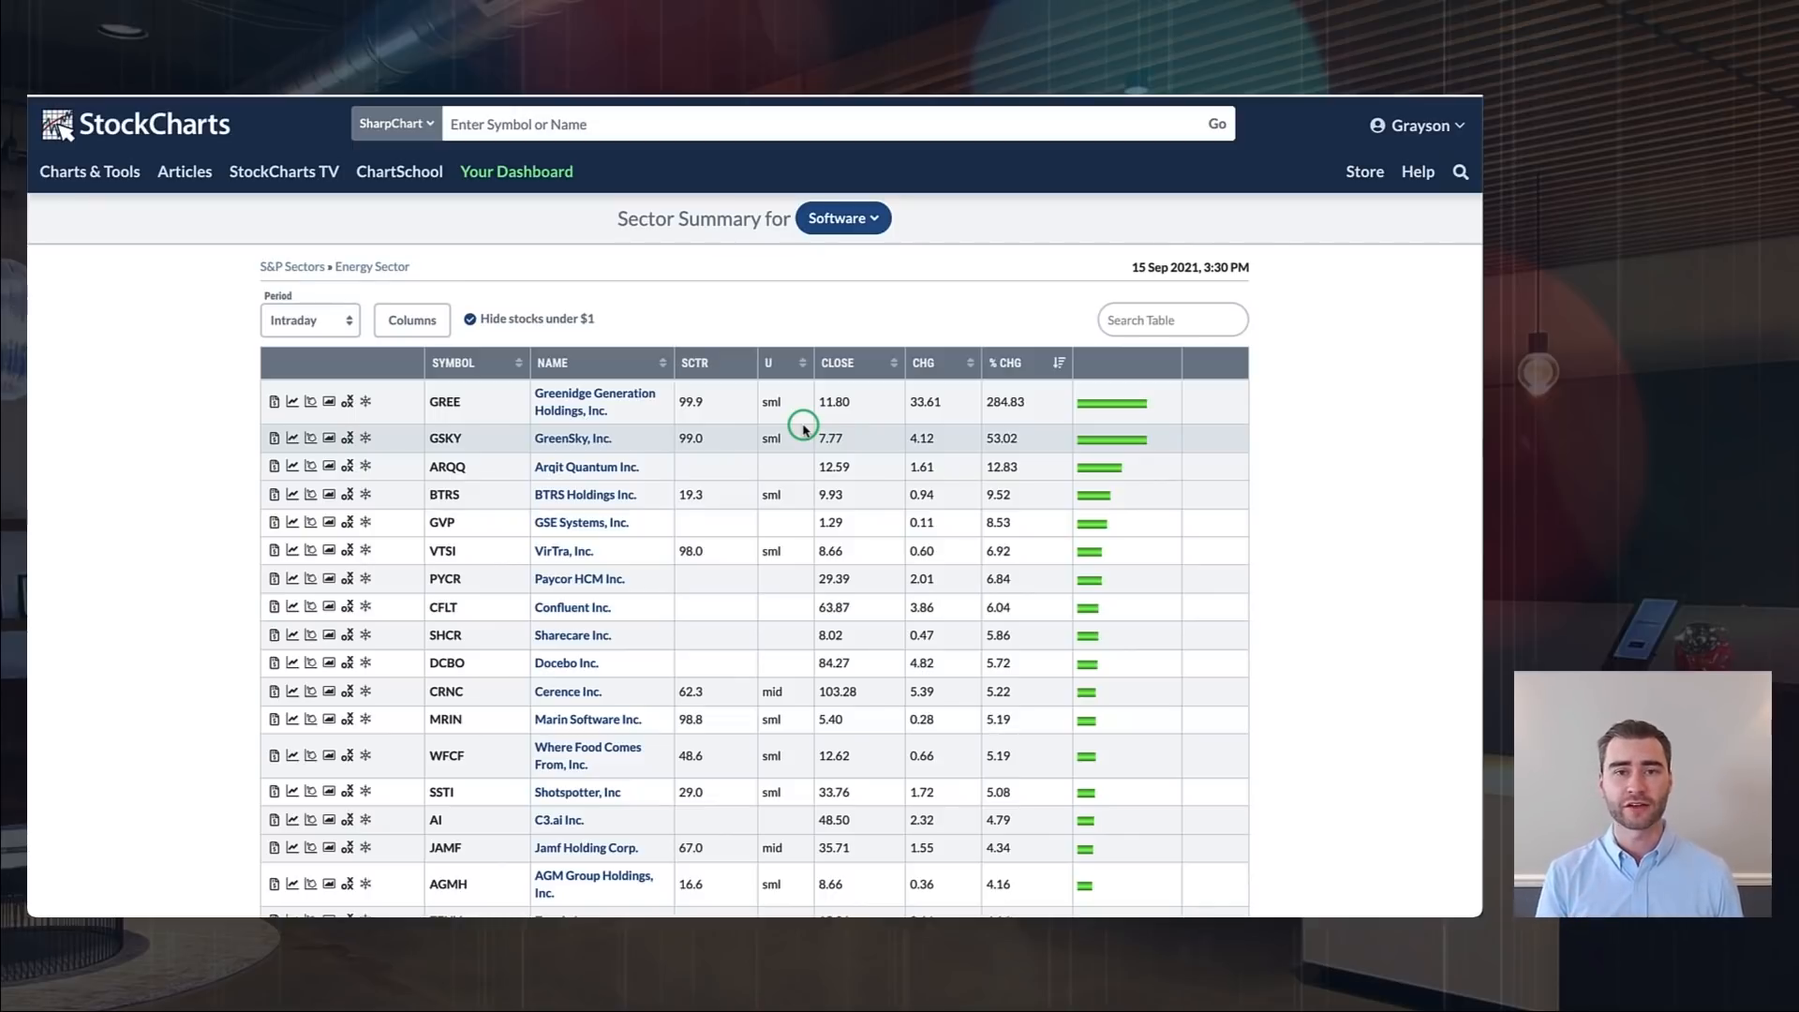
Sort the software stocks by the U column in descending order and review the small-, mid- and large-cap groups.
click(780, 371)
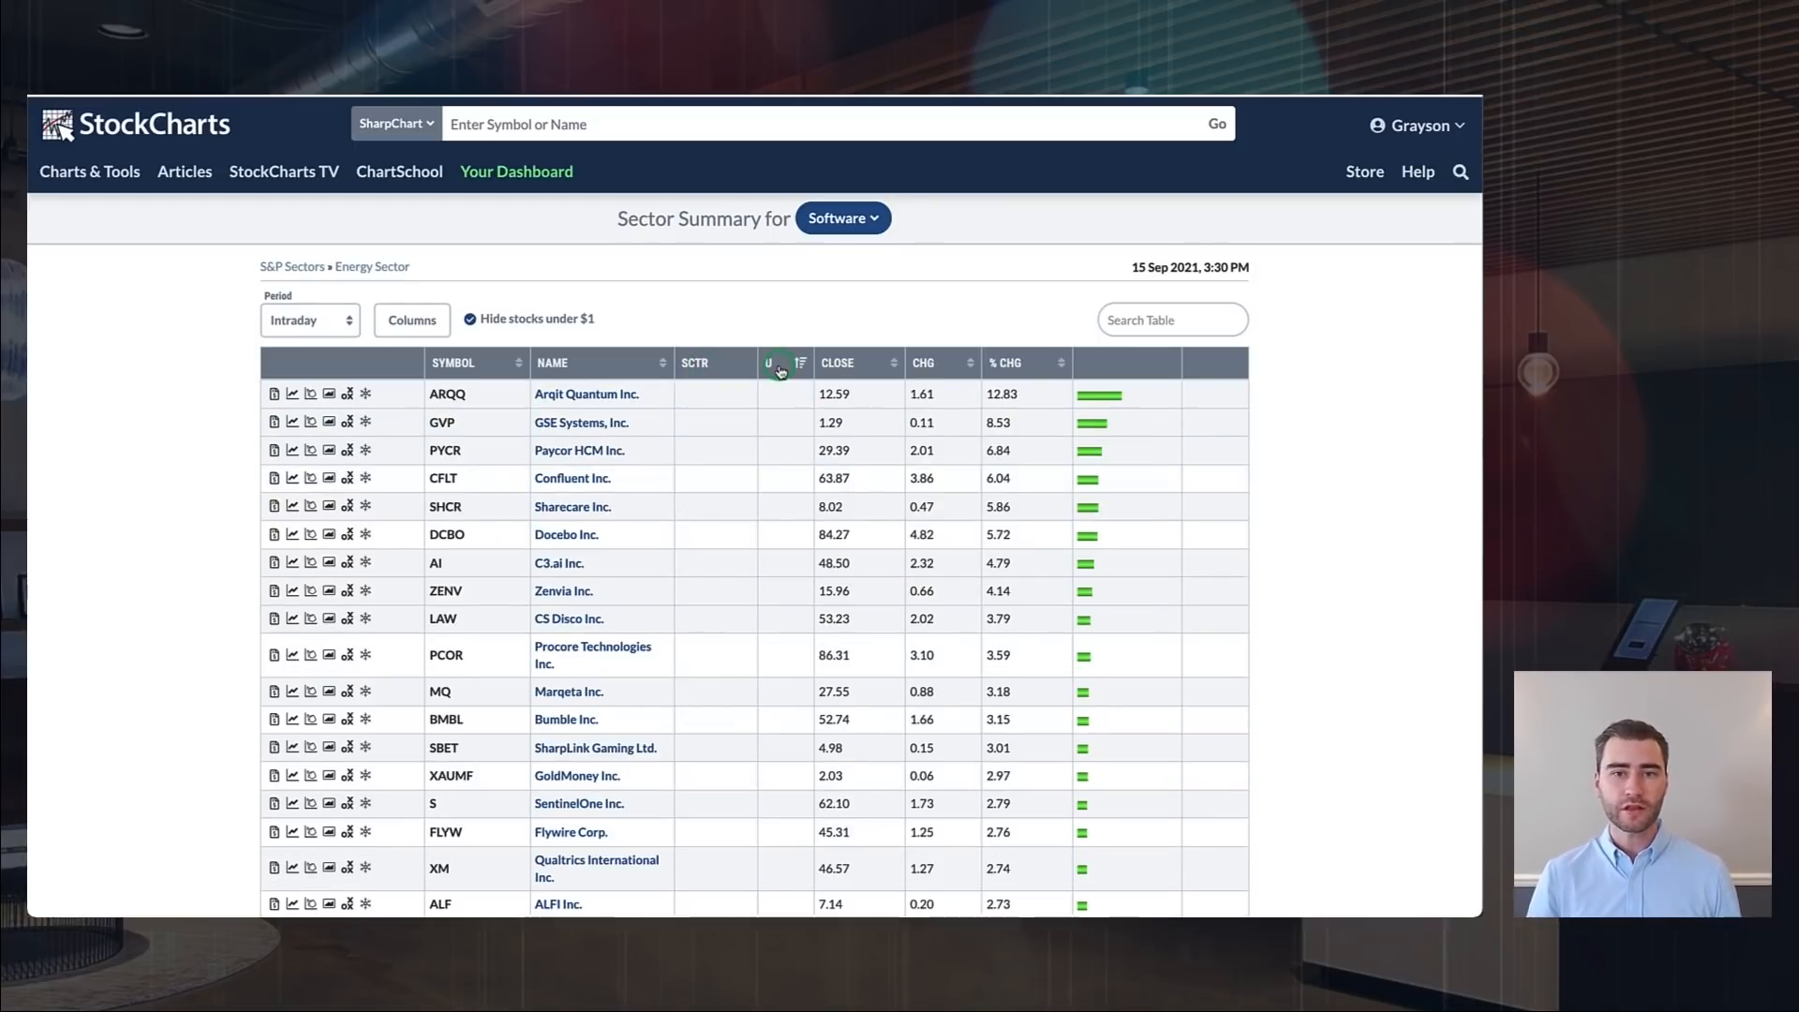
click(780, 371)
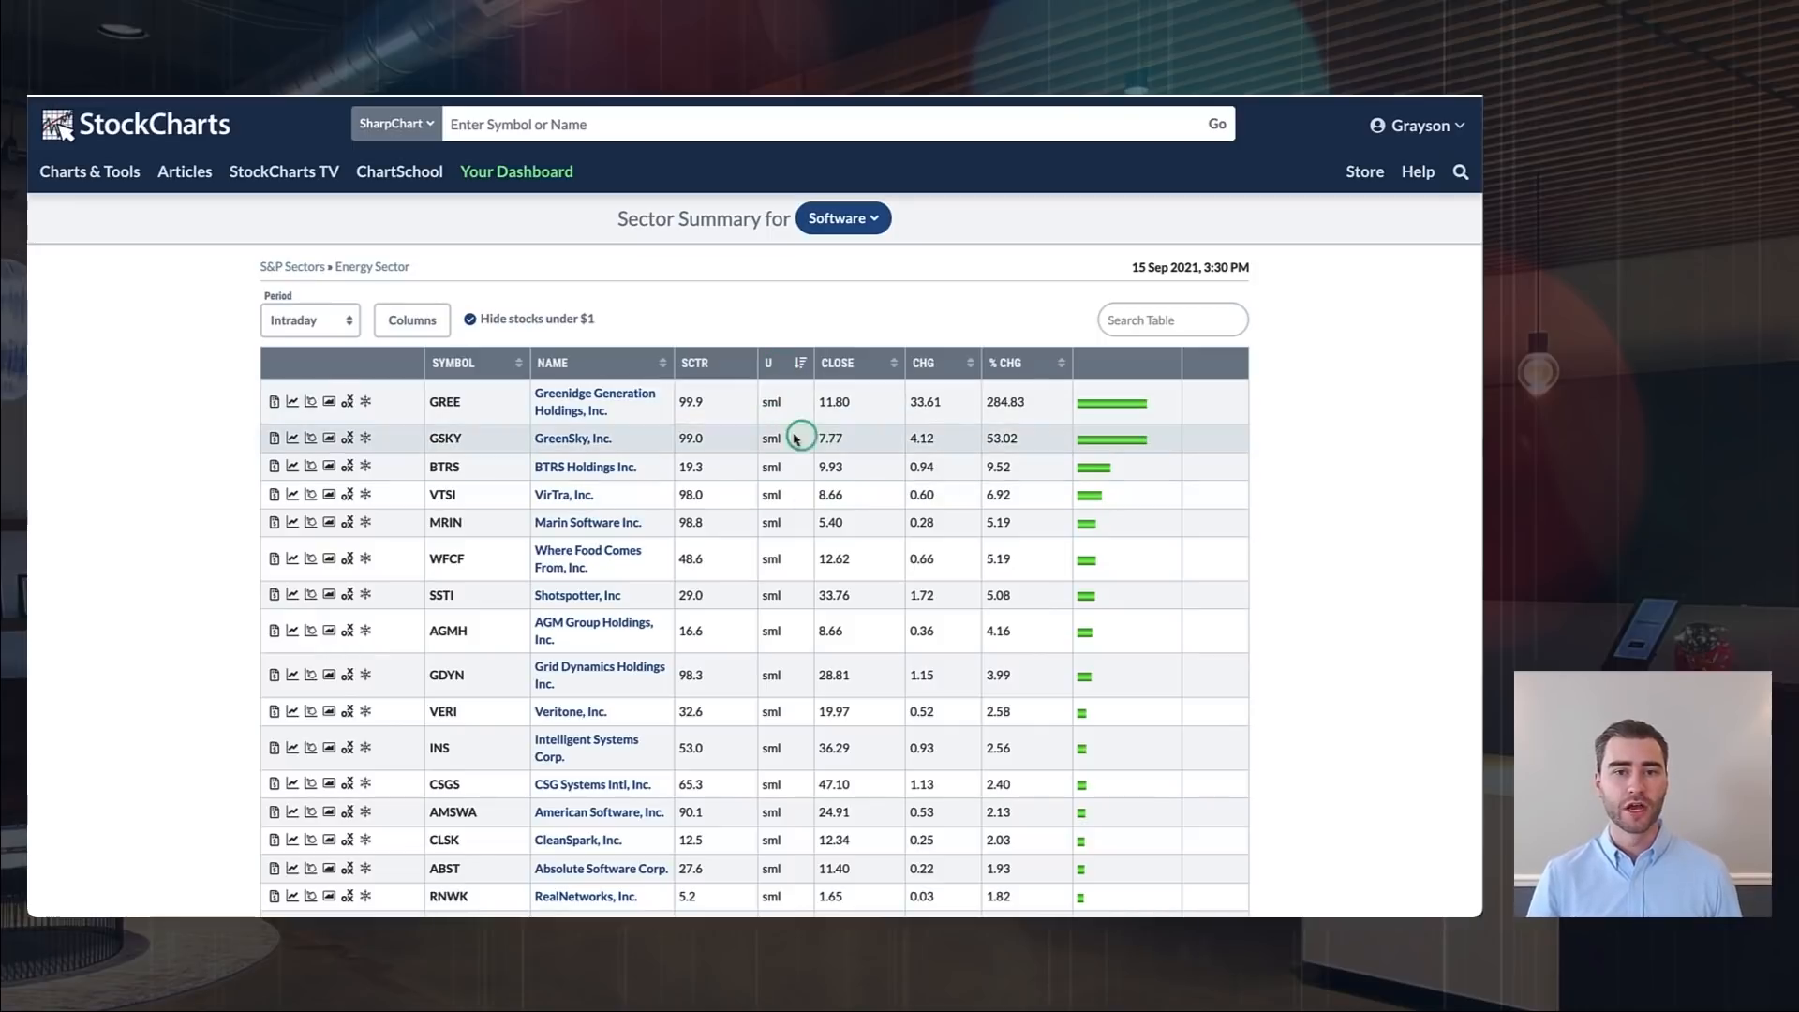
scroll(801, 539, down, 20)
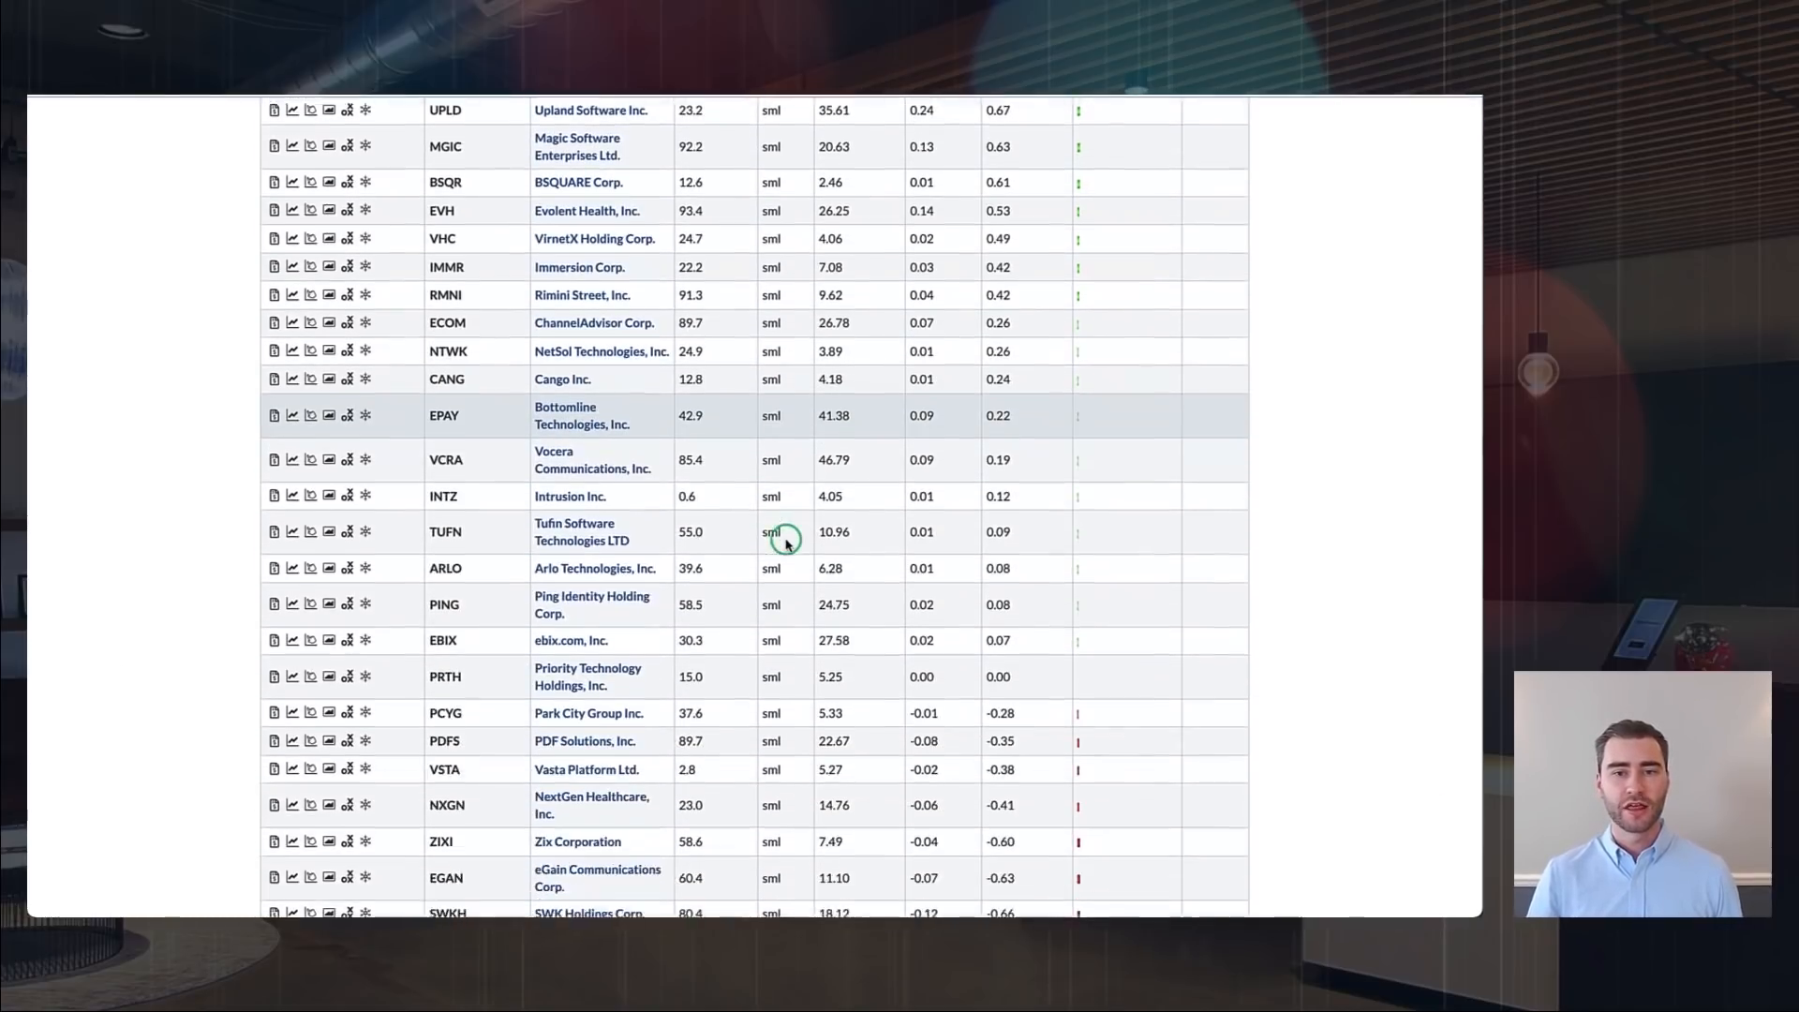
scroll(786, 542, down, 15)
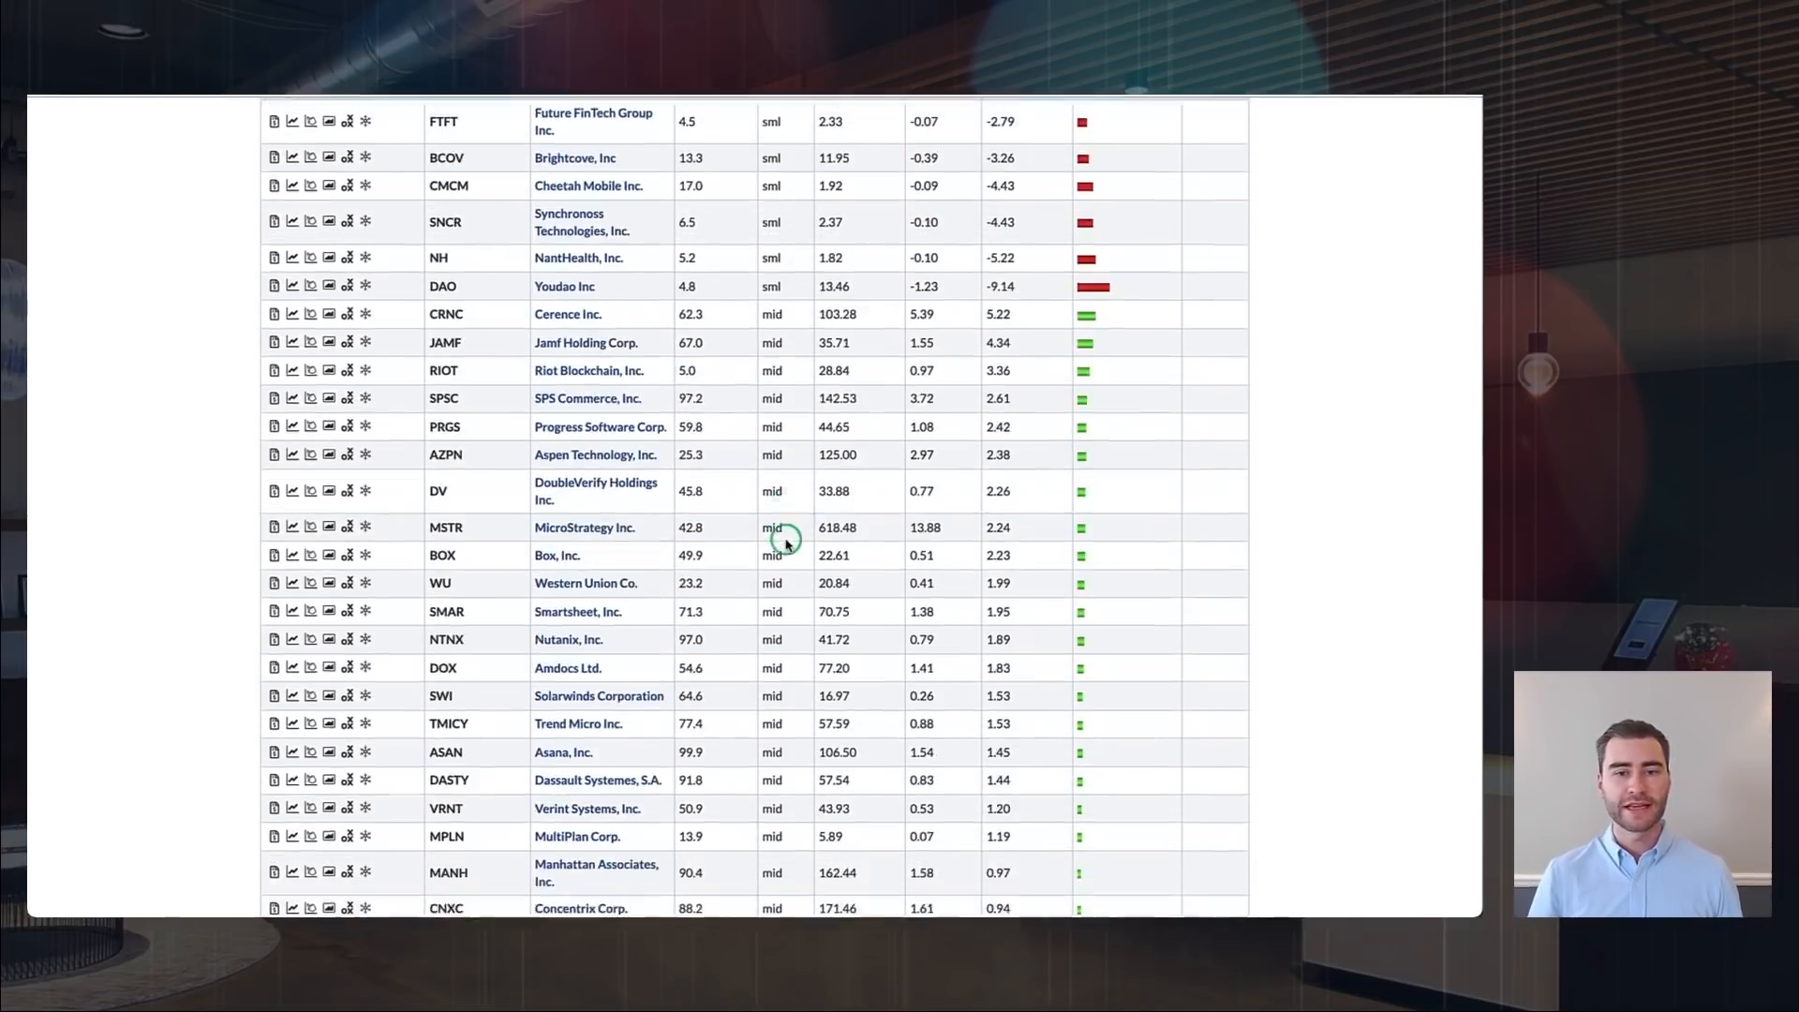
scroll(785, 541, down, 15)
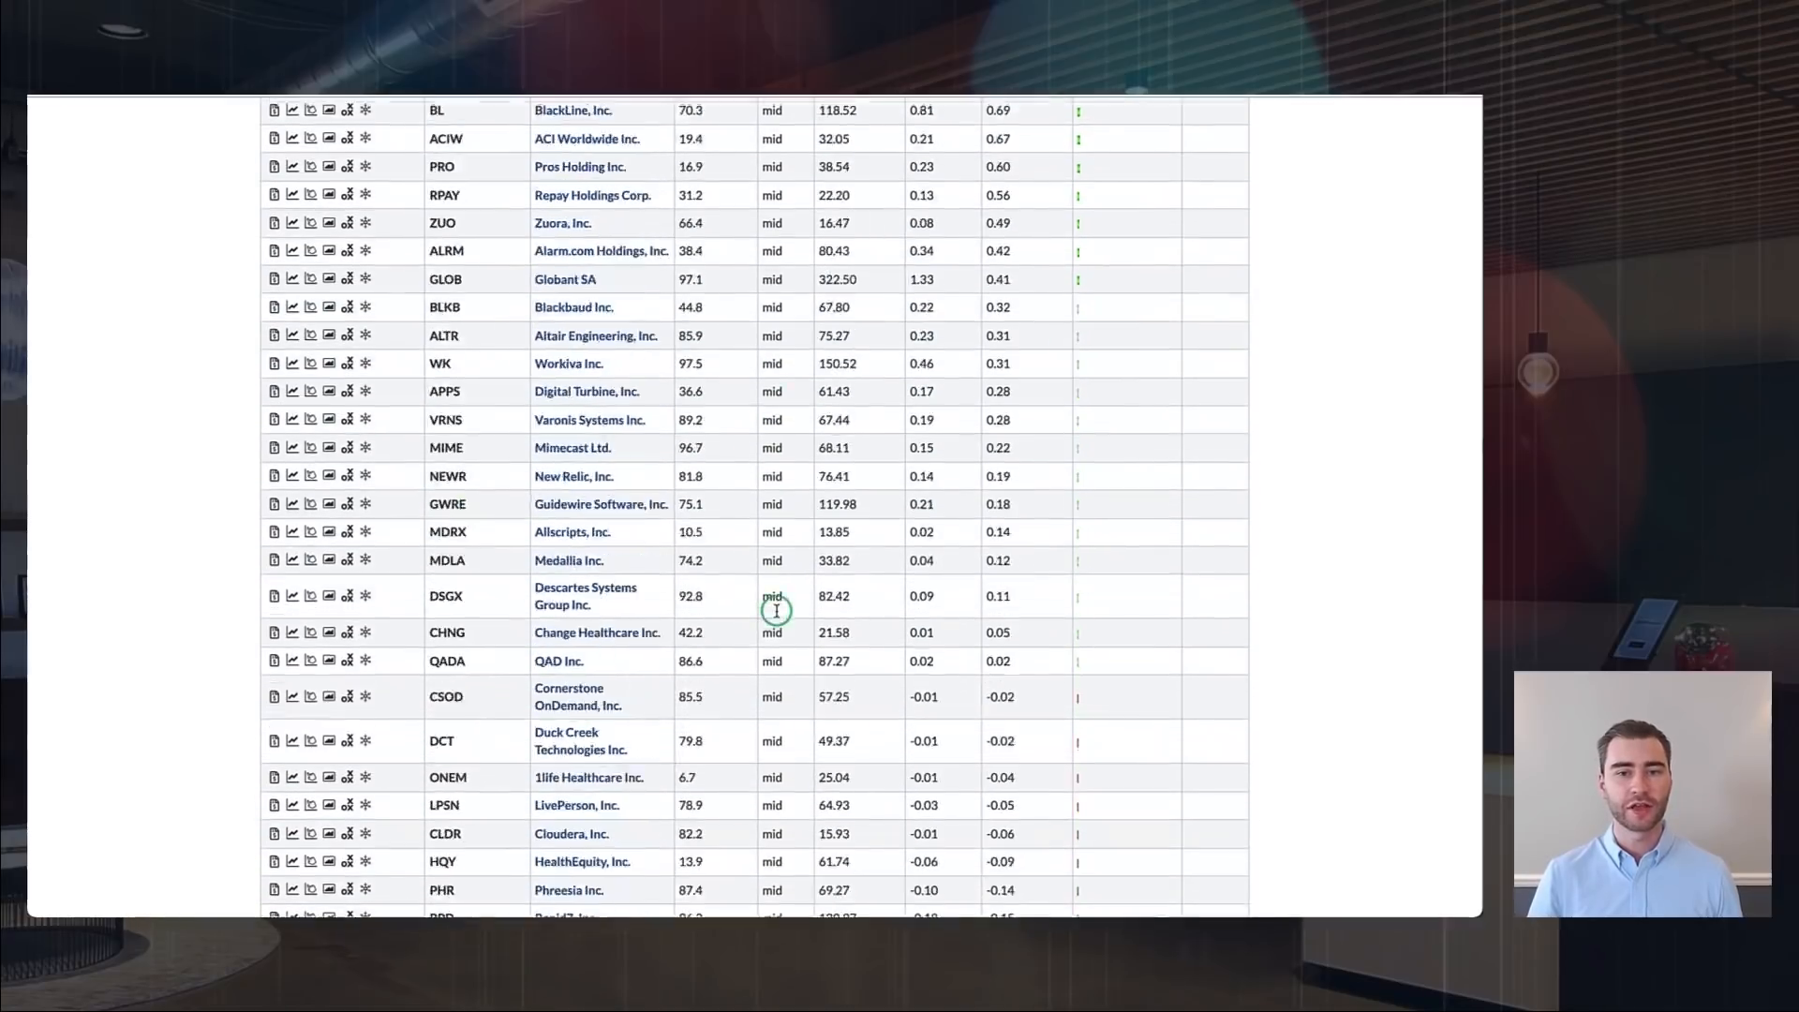
scroll(777, 610, down, 15)
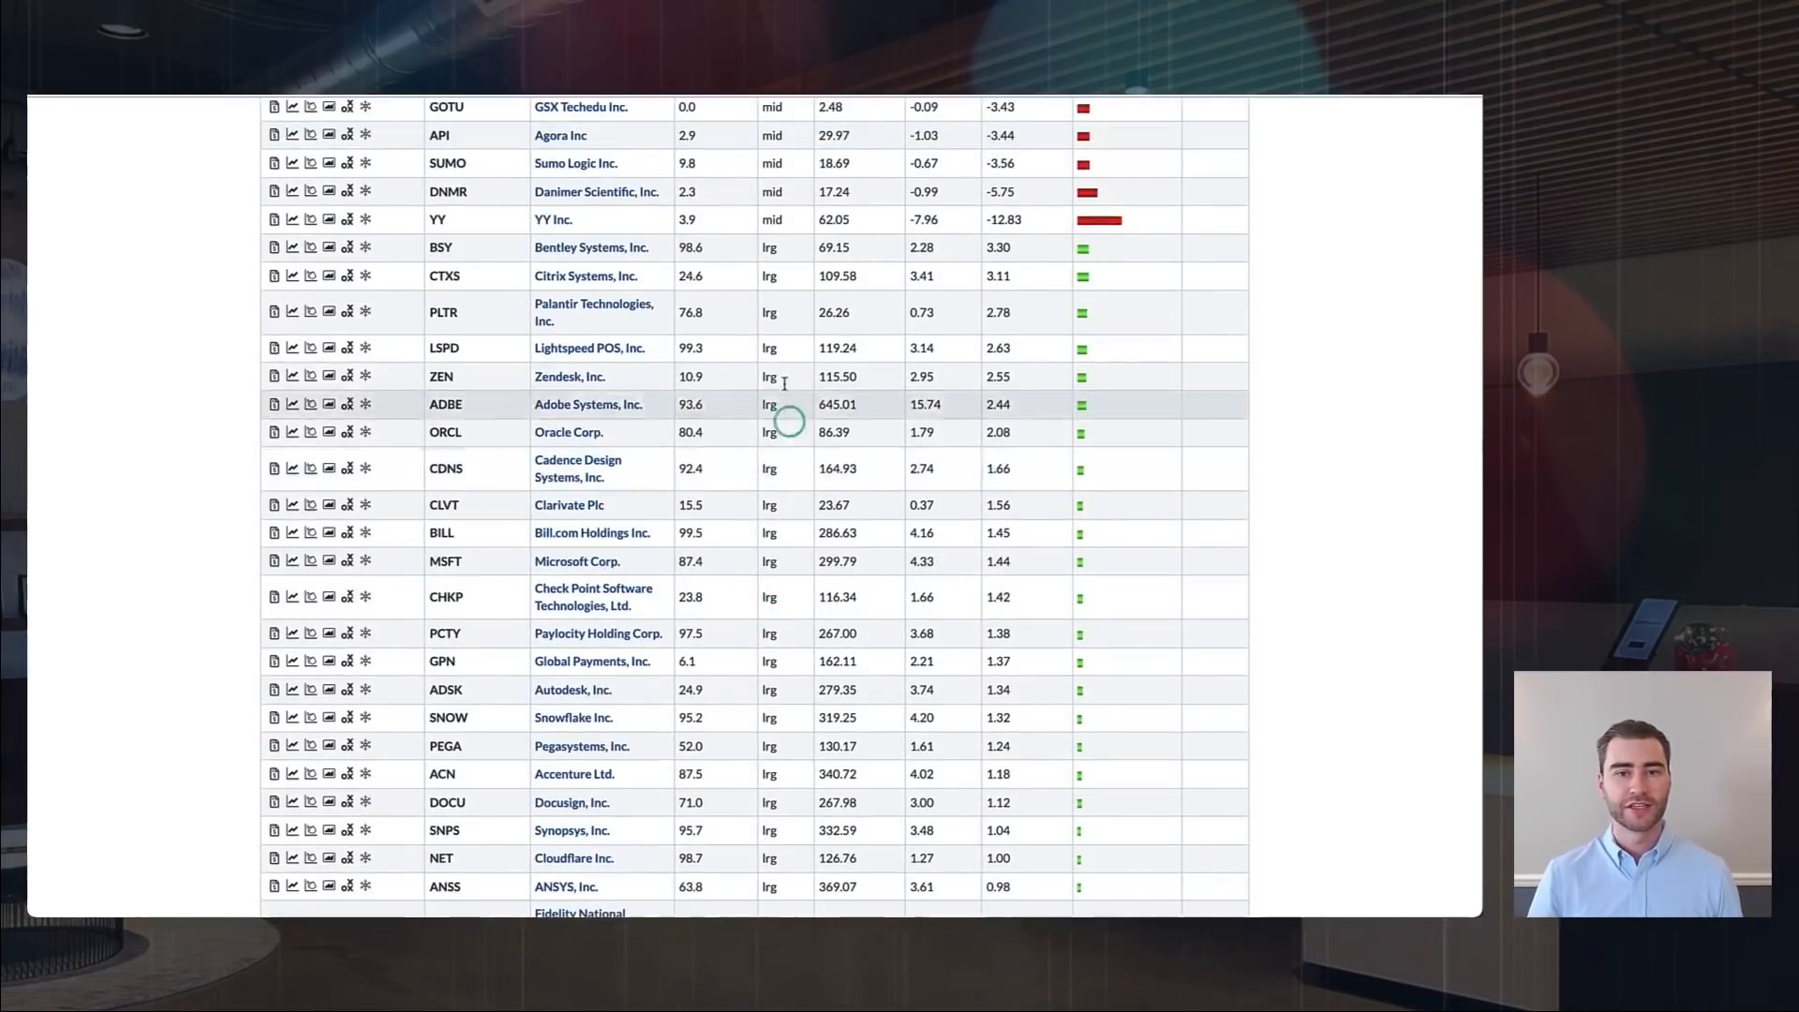
scroll(794, 575, up, 20)
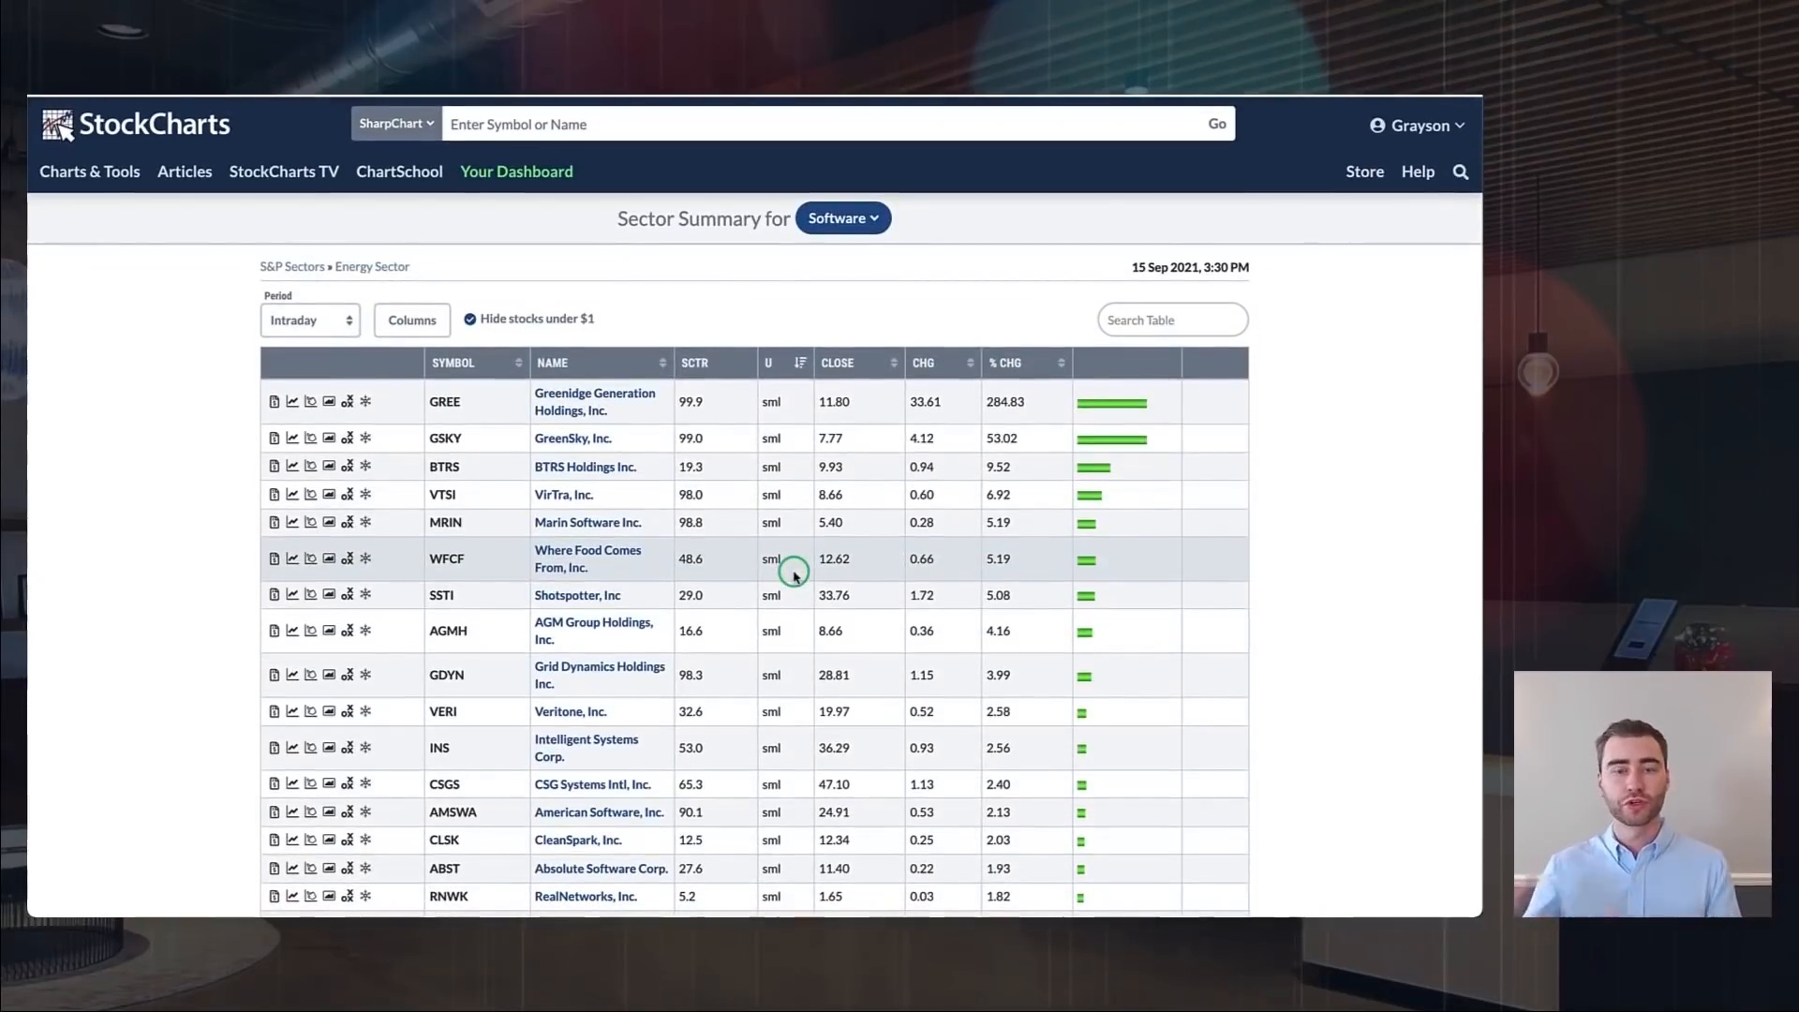
Sort the software stocks by SCTR and by the U column in ascending order, and review the large-cap stocks ranked by SCTR.
click(705, 364)
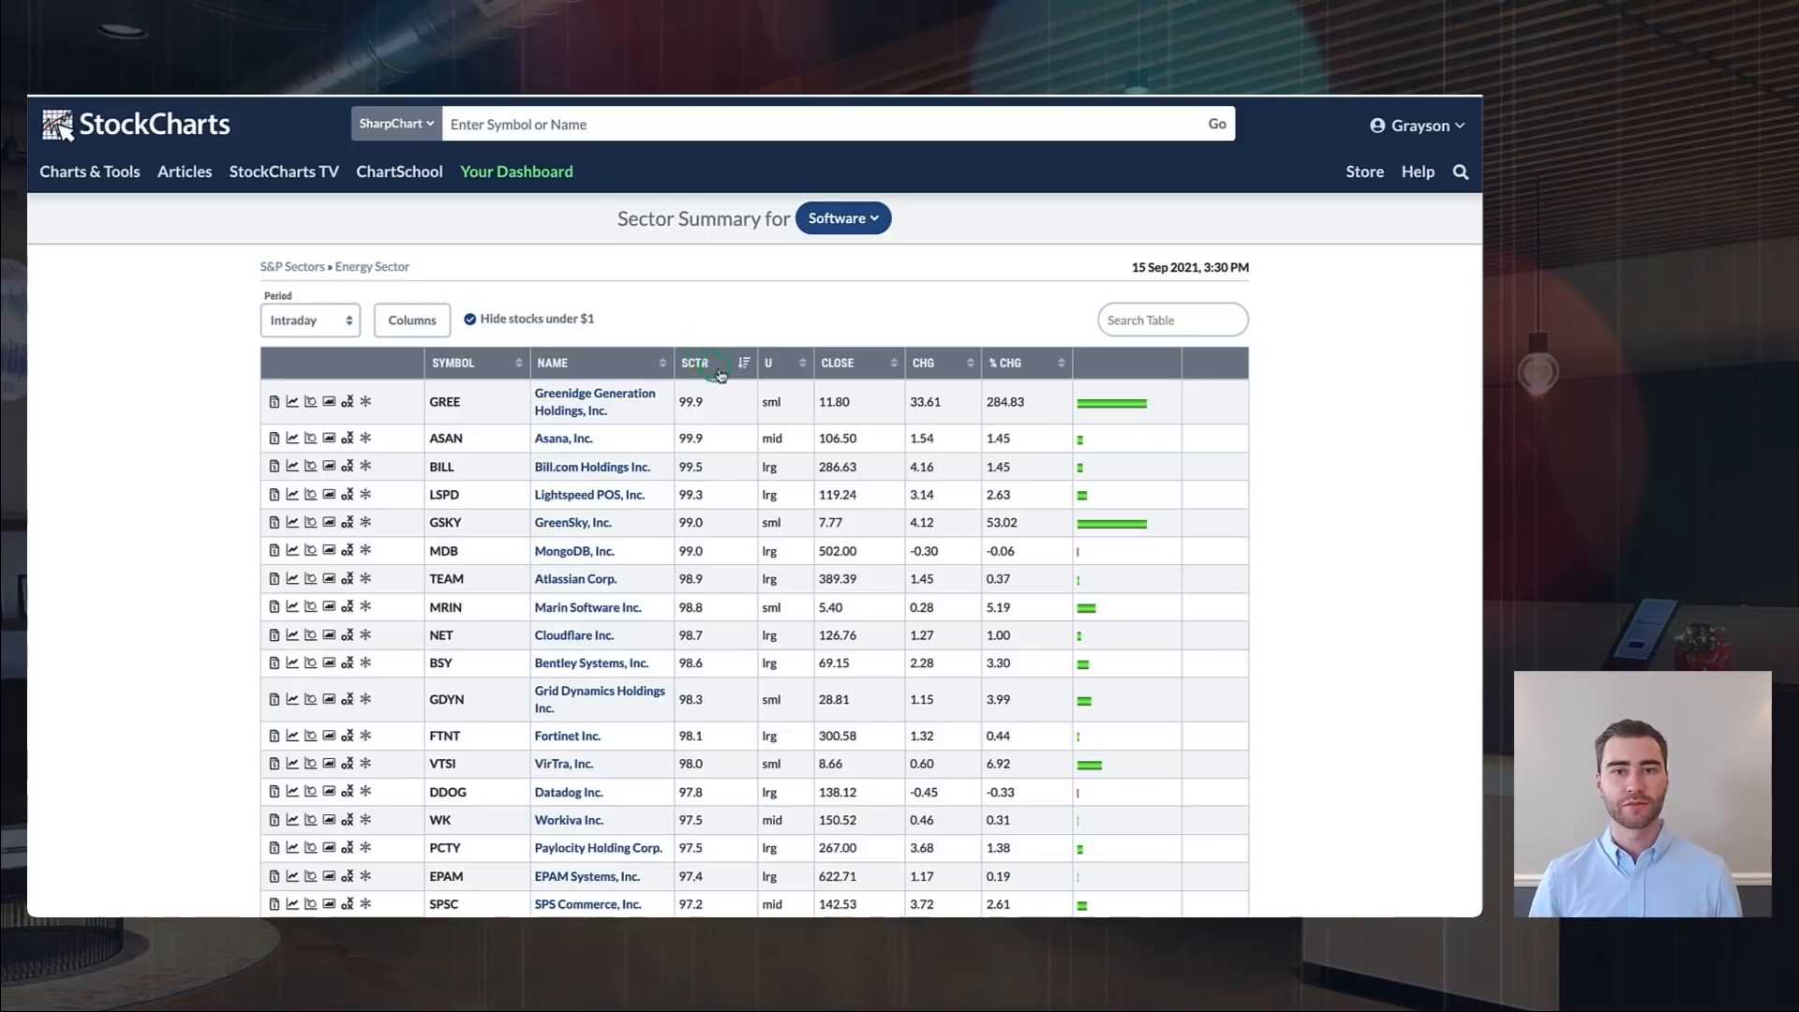
click(772, 365)
scroll(715, 421, down, 20)
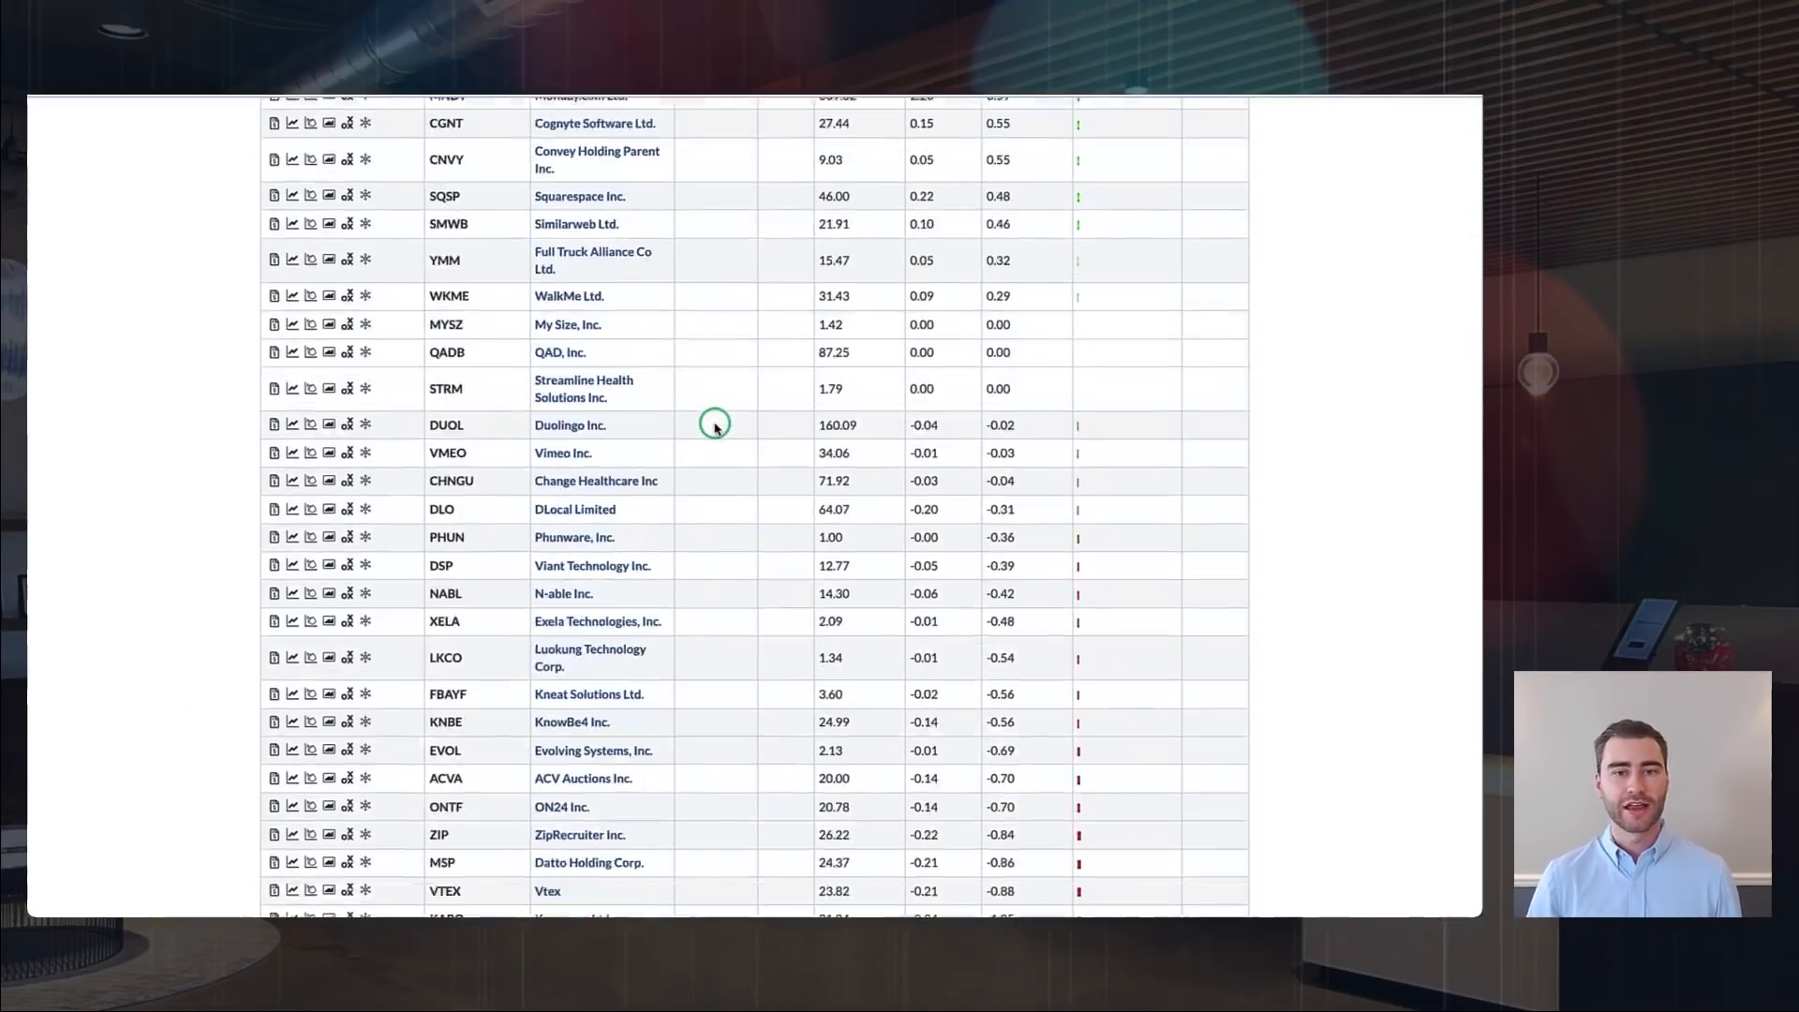
scroll(715, 424, up, 4)
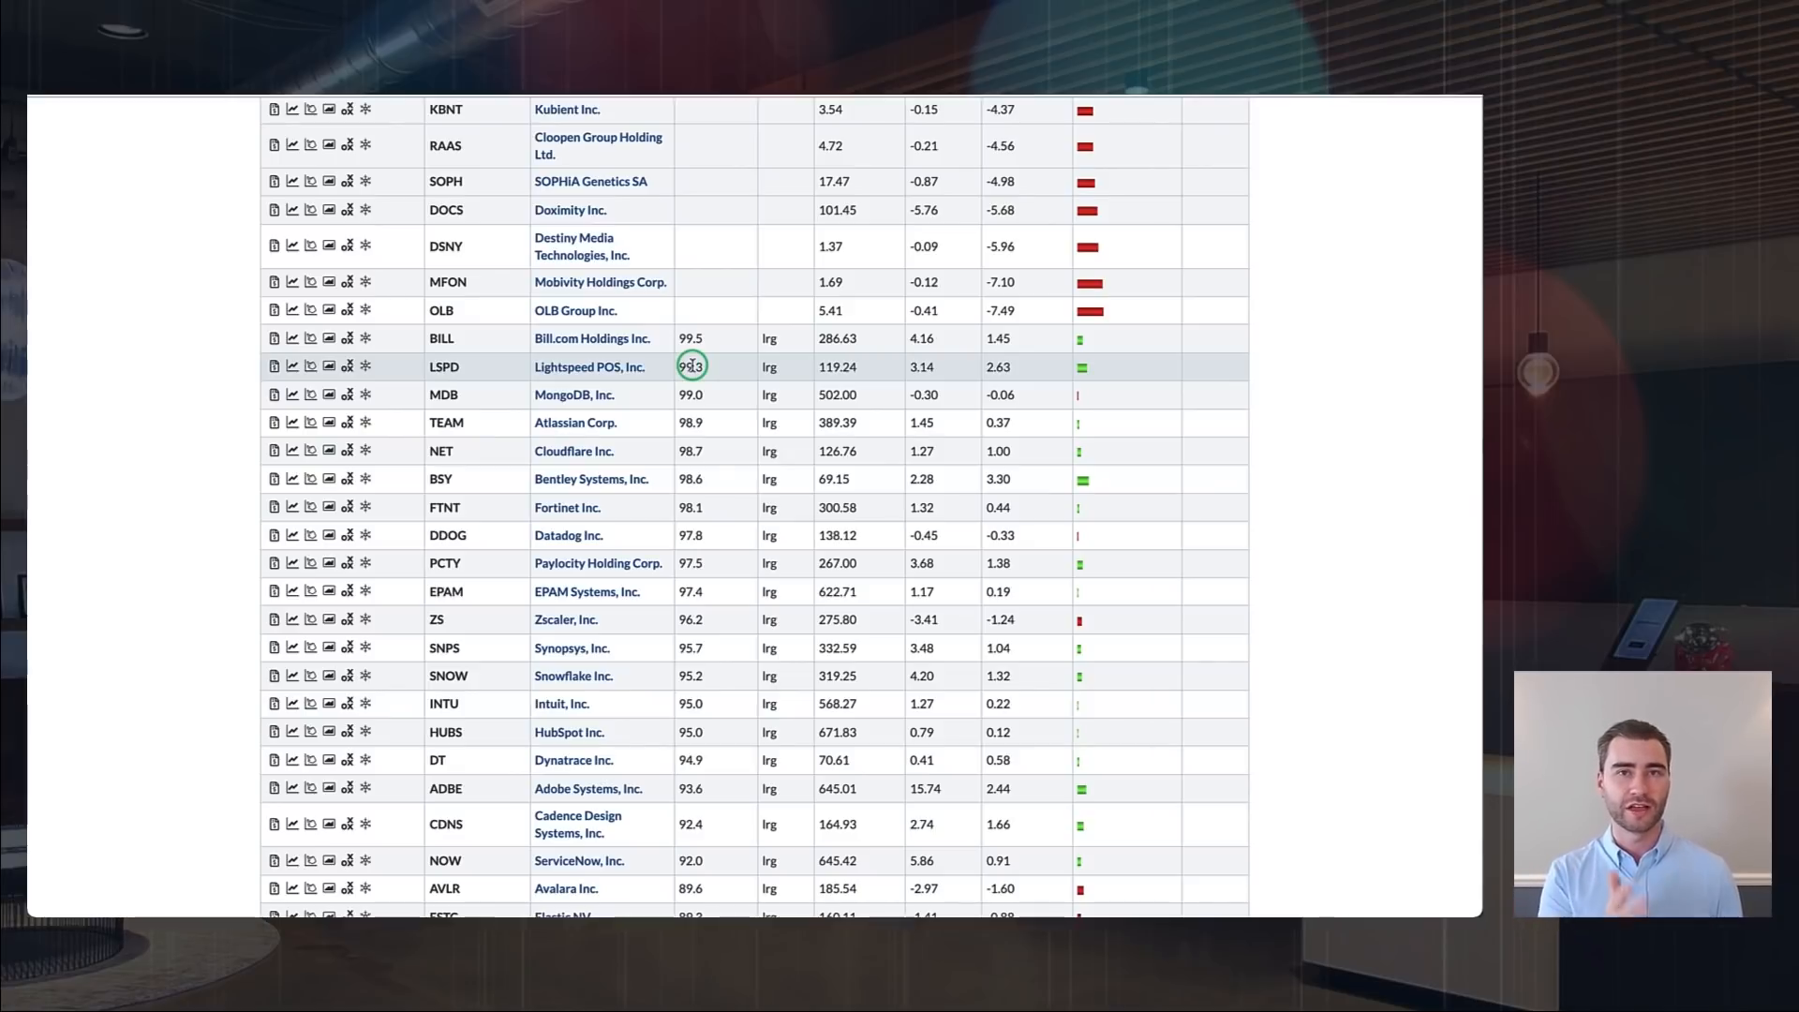
scroll(692, 366, down, 3)
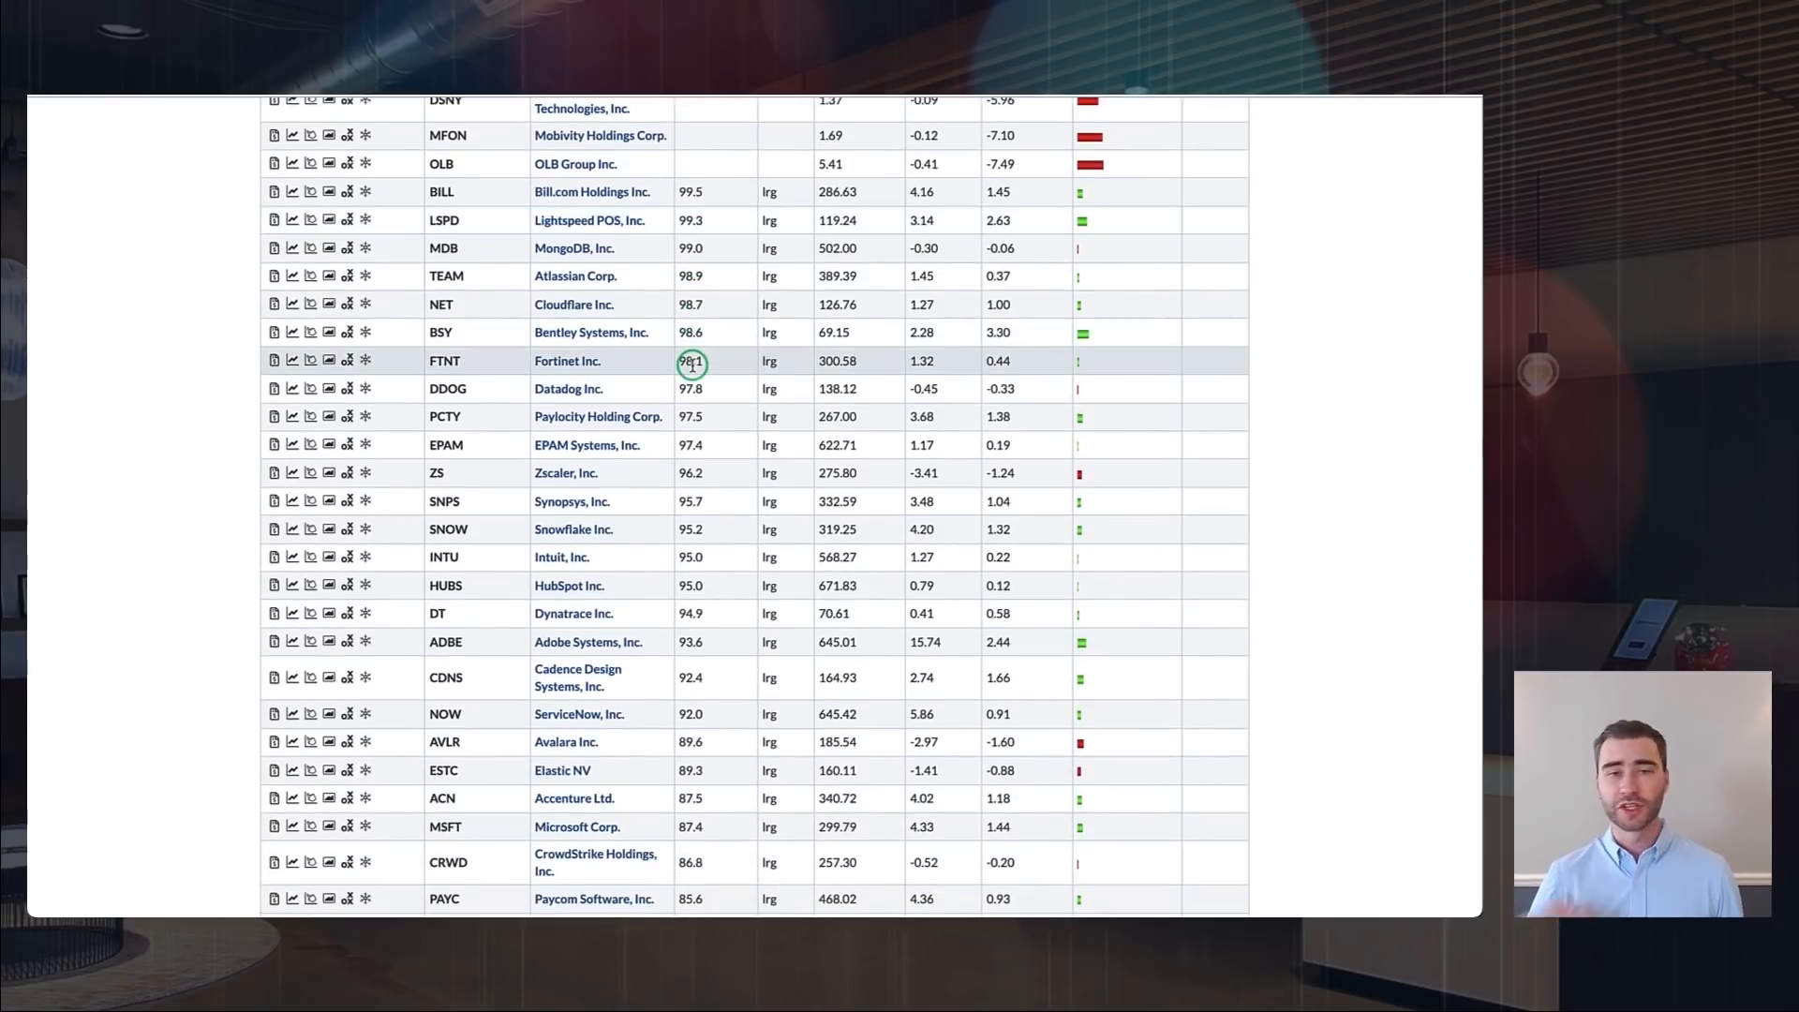
Review the large- and mid-cap software stocks by SCTR and return to the top-ranked large caps.
scroll(692, 365, down, 20)
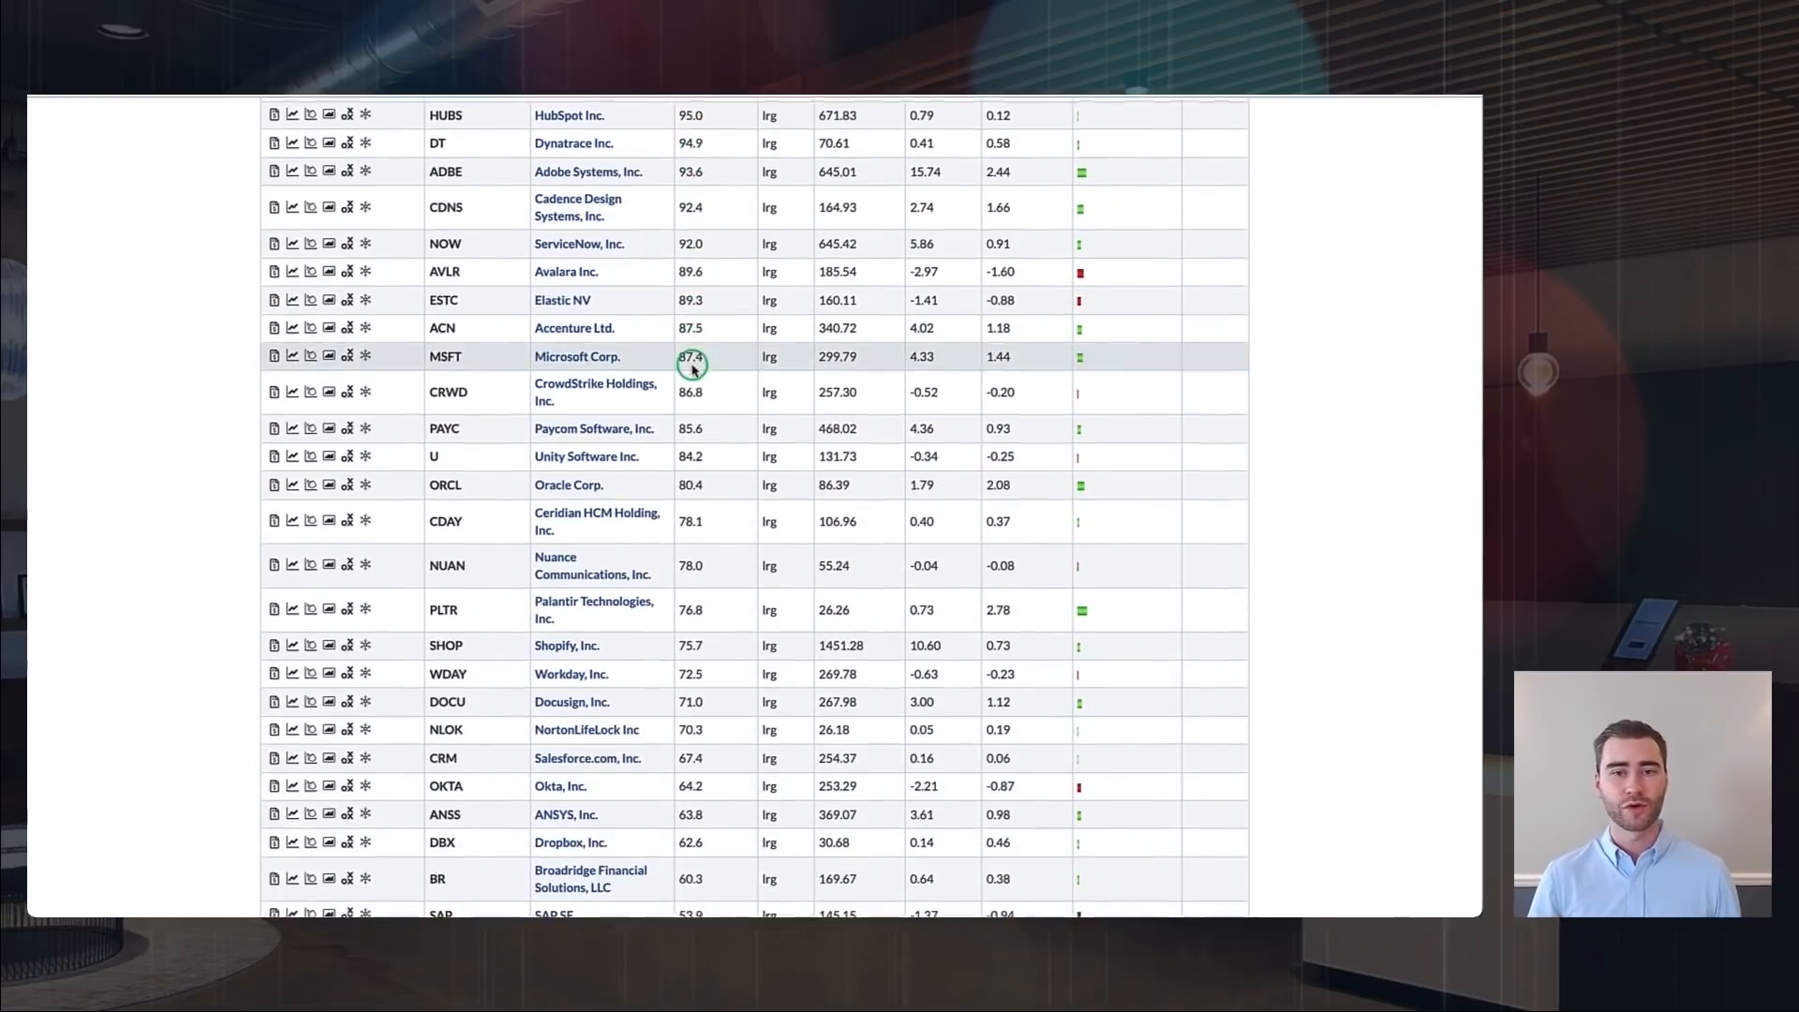
scroll(691, 365, down, 17)
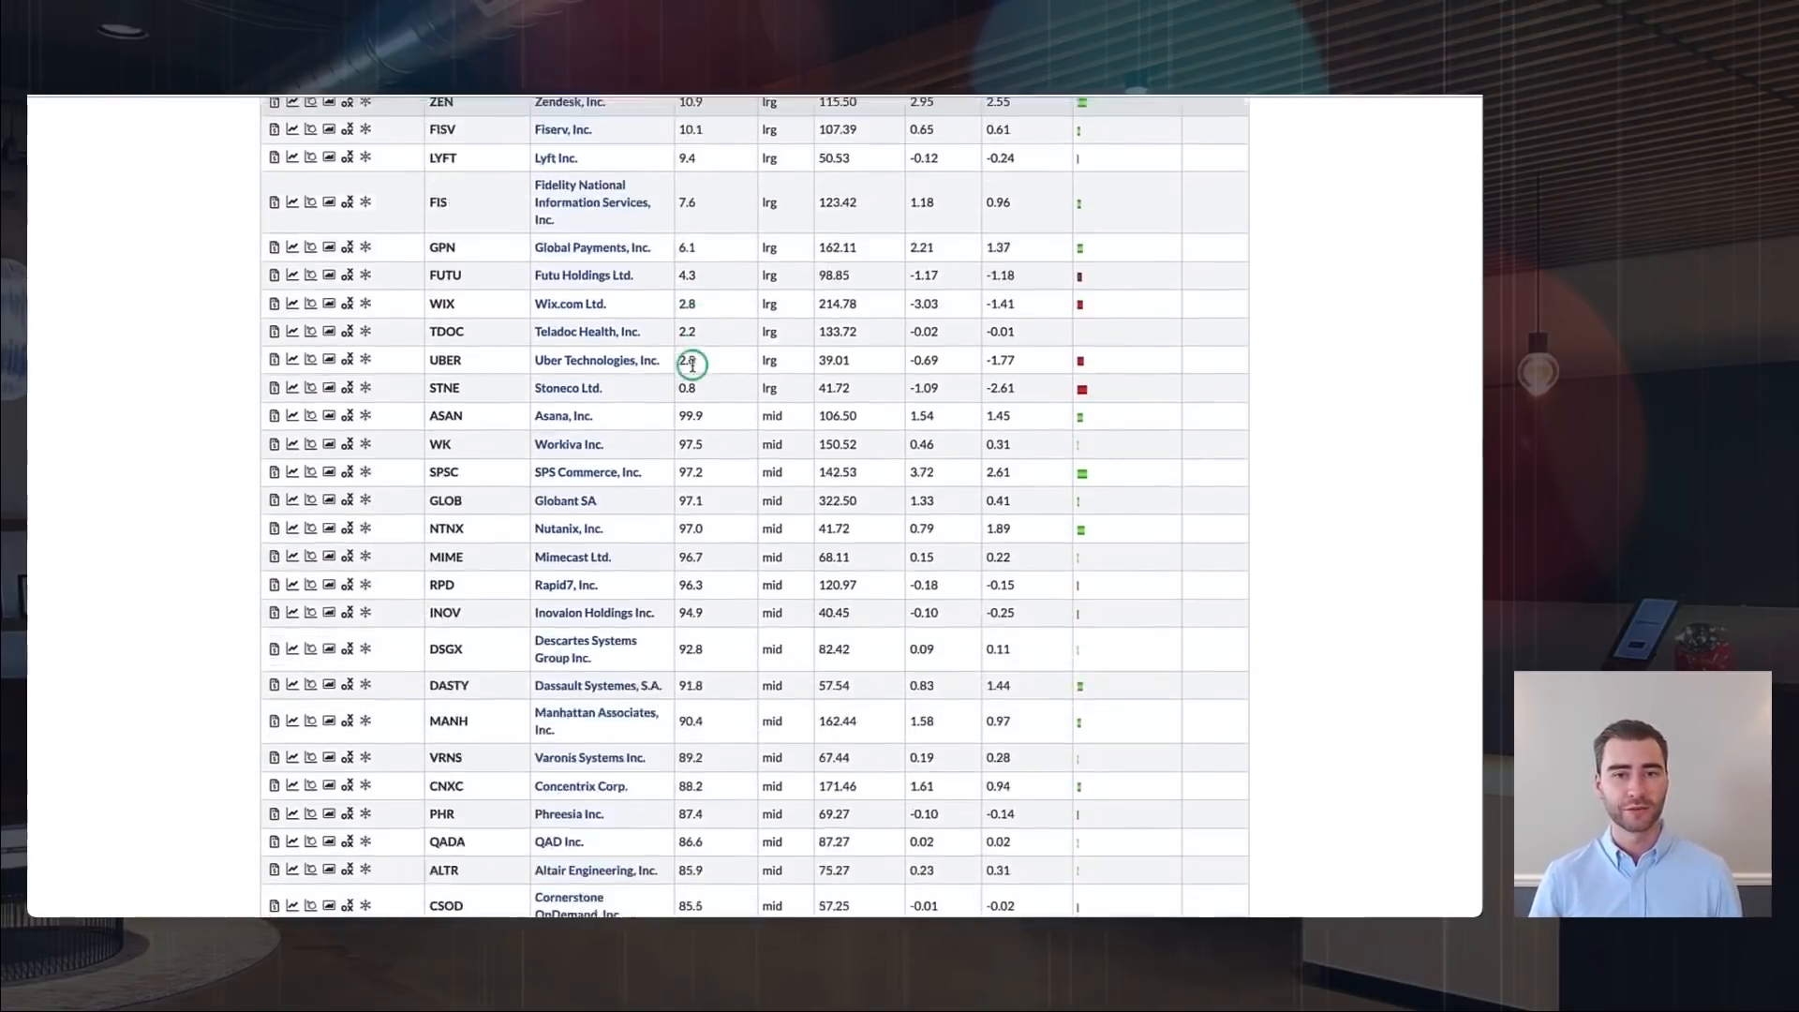
scroll(692, 366, up, 2)
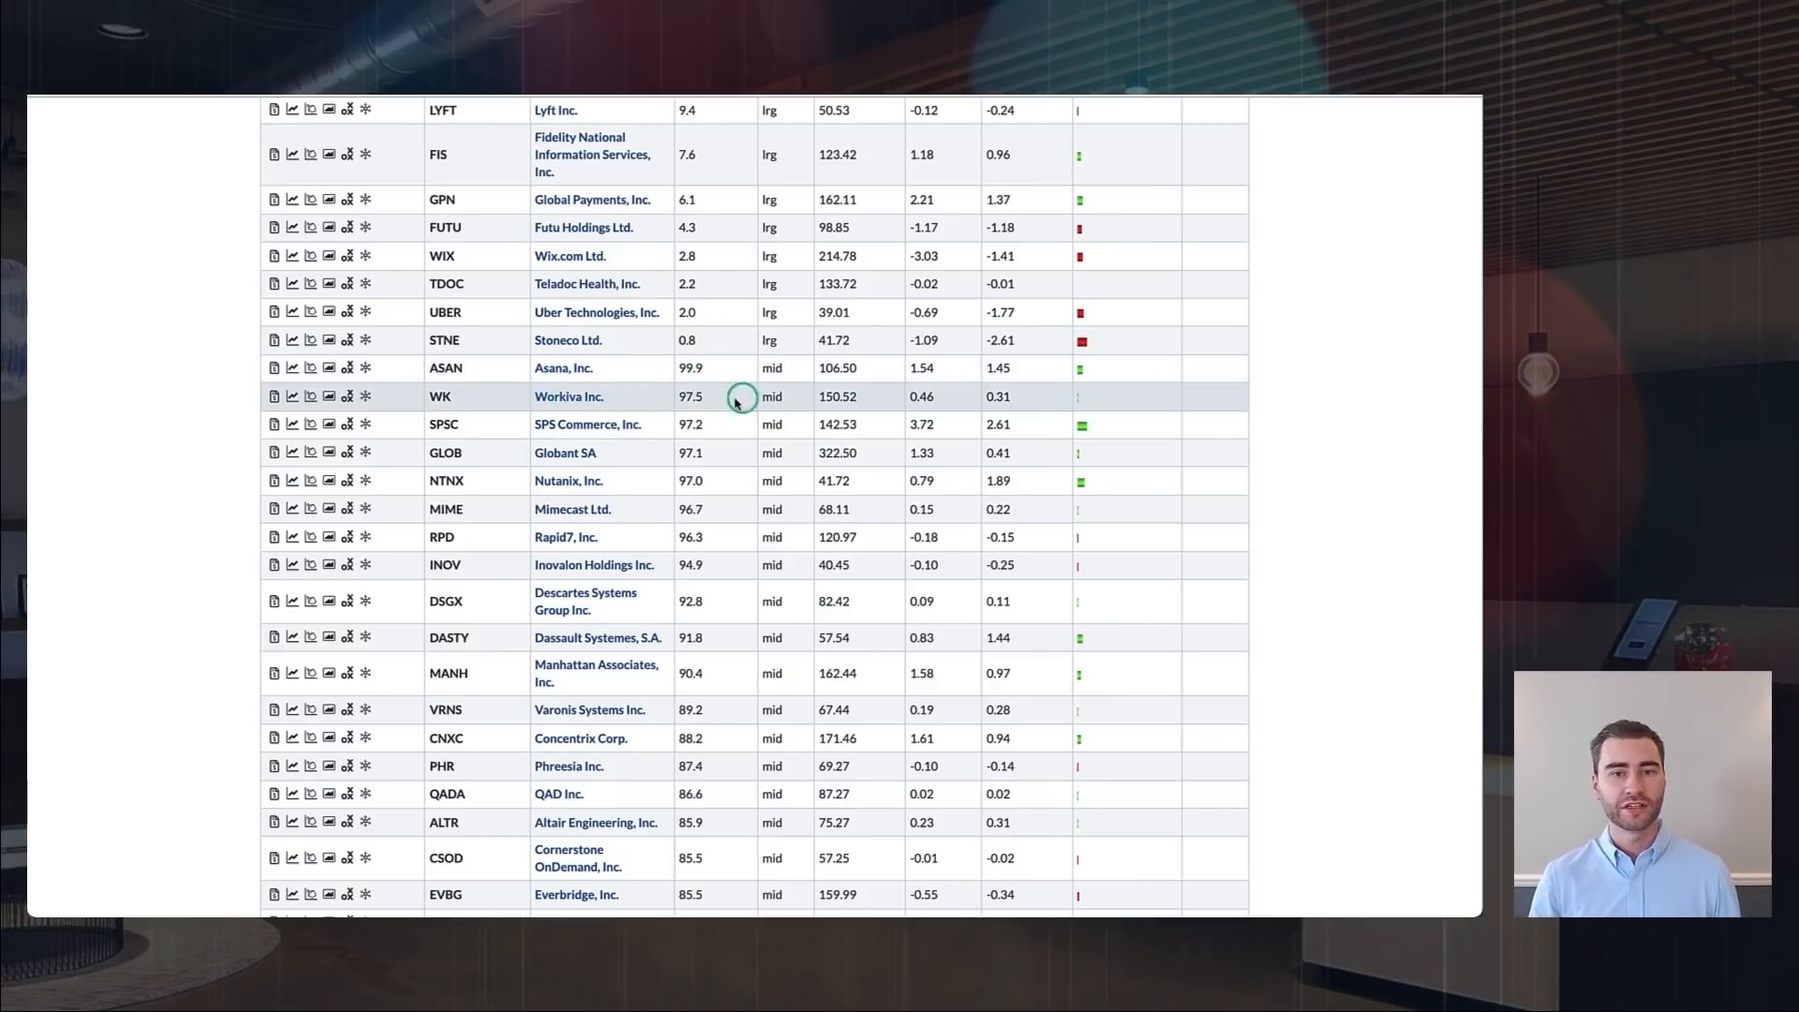
scroll(707, 405, up, 15)
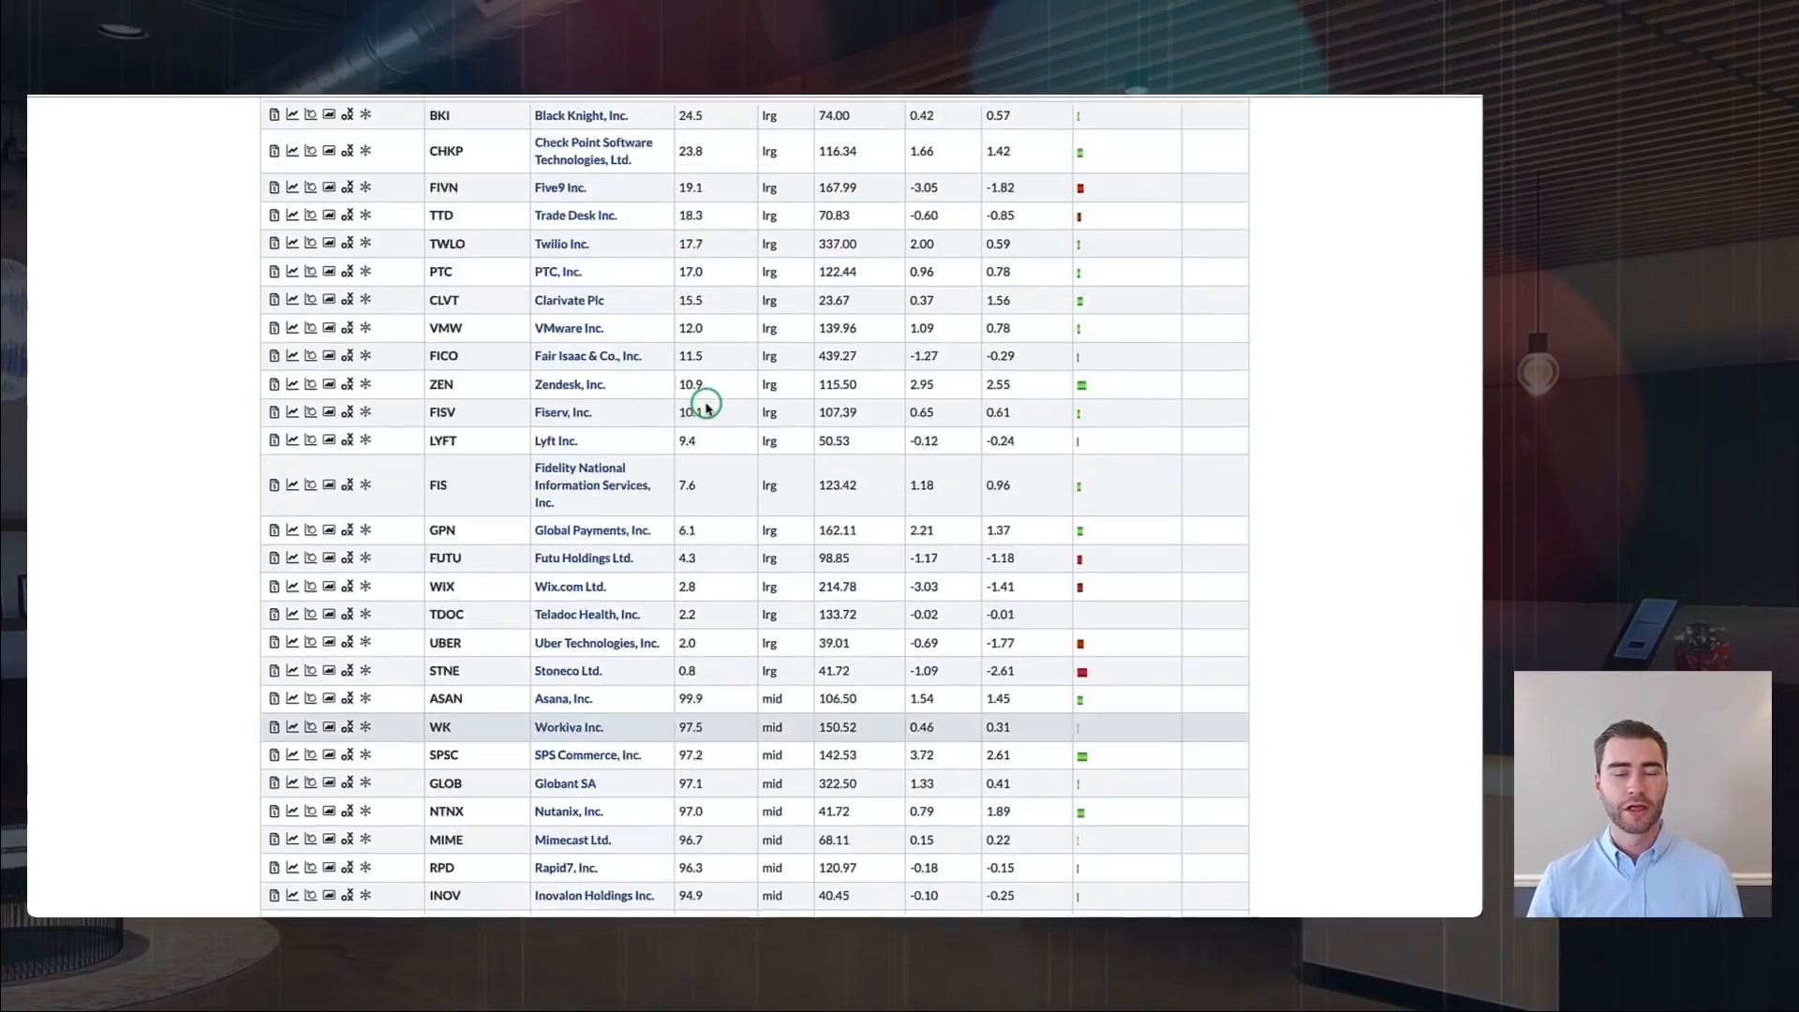
scroll(706, 405, up, 7)
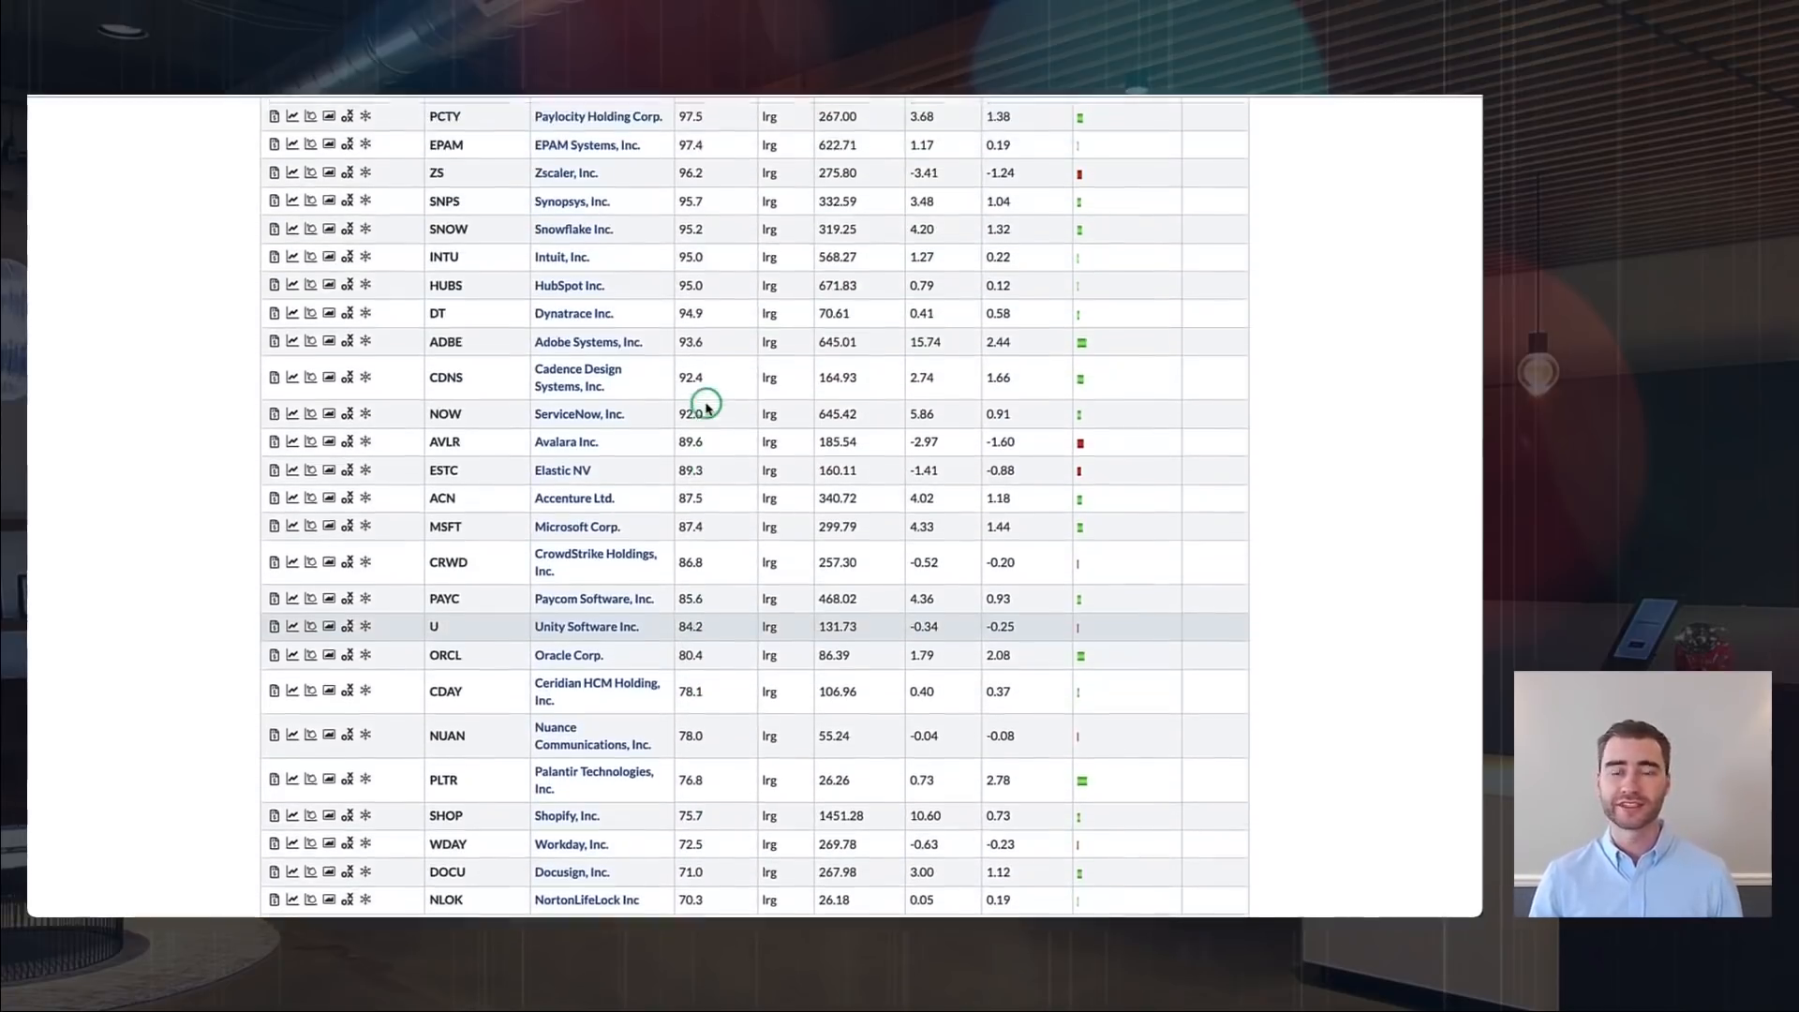
scroll(706, 405, up, 1)
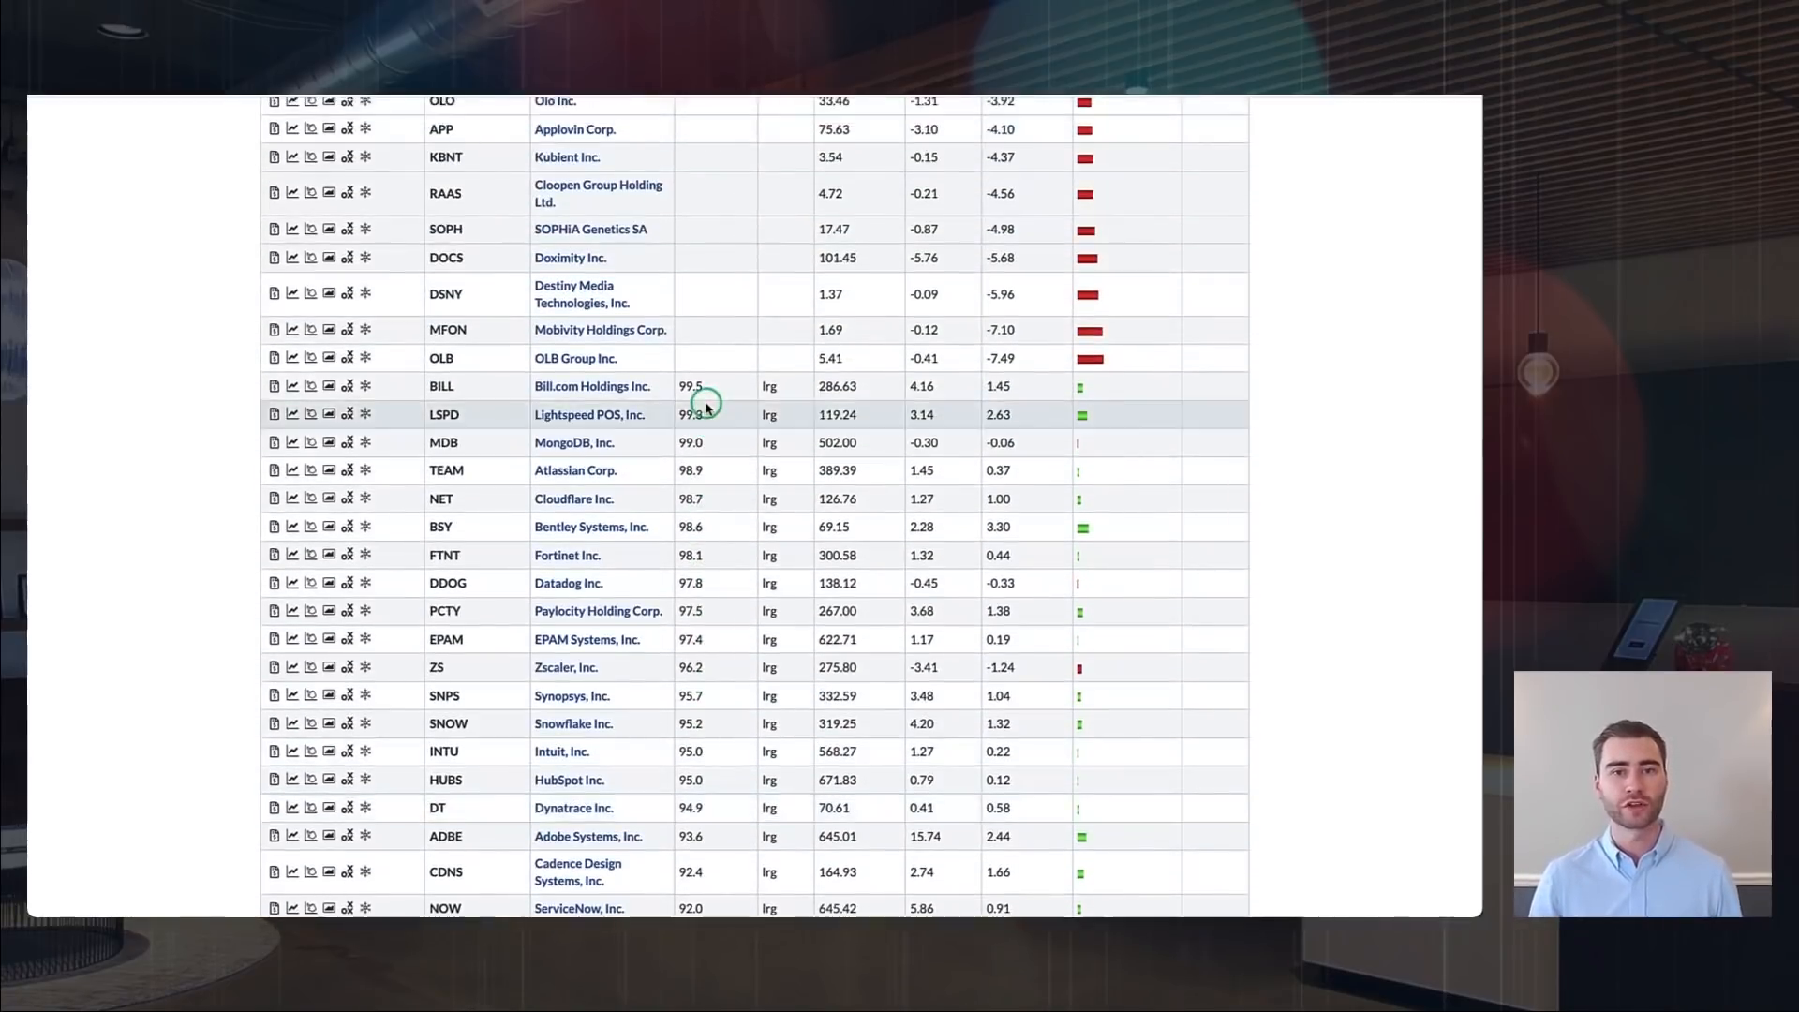
Open the Bill.com Holdings chart, examine its price and indicators, and return to the Software stock list.
click(567, 388)
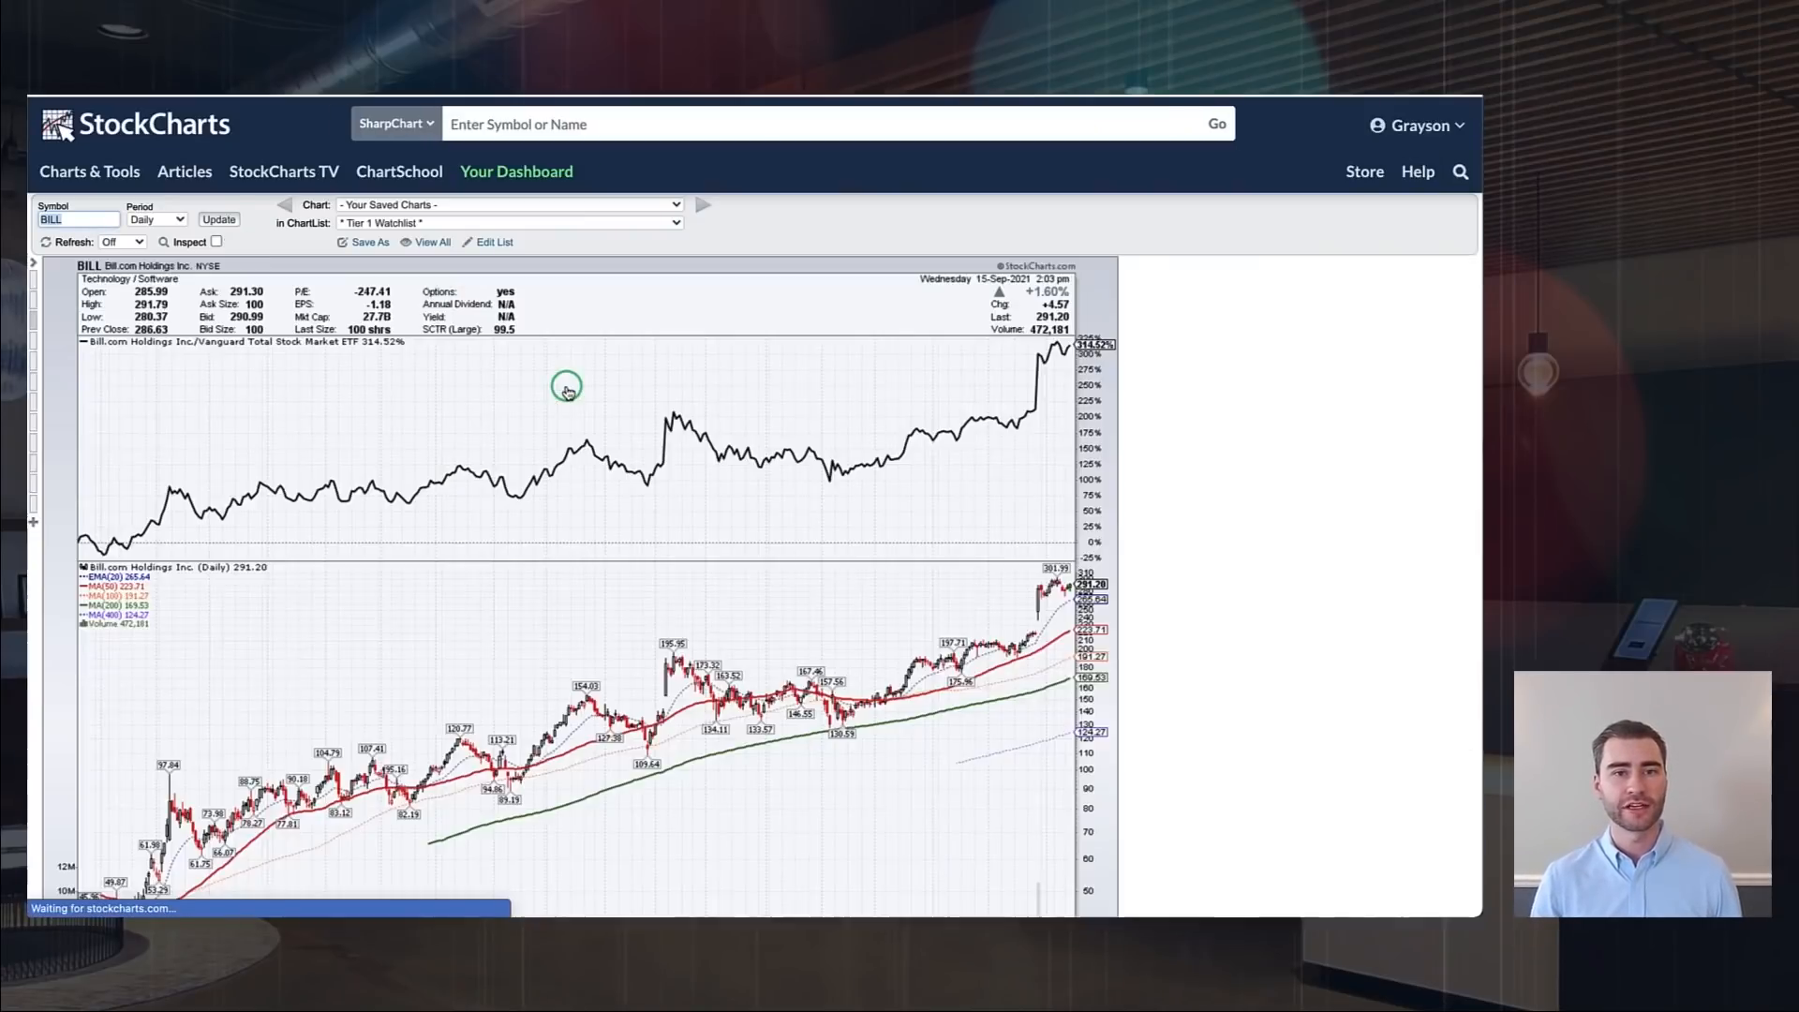
scroll(582, 650, down, 1)
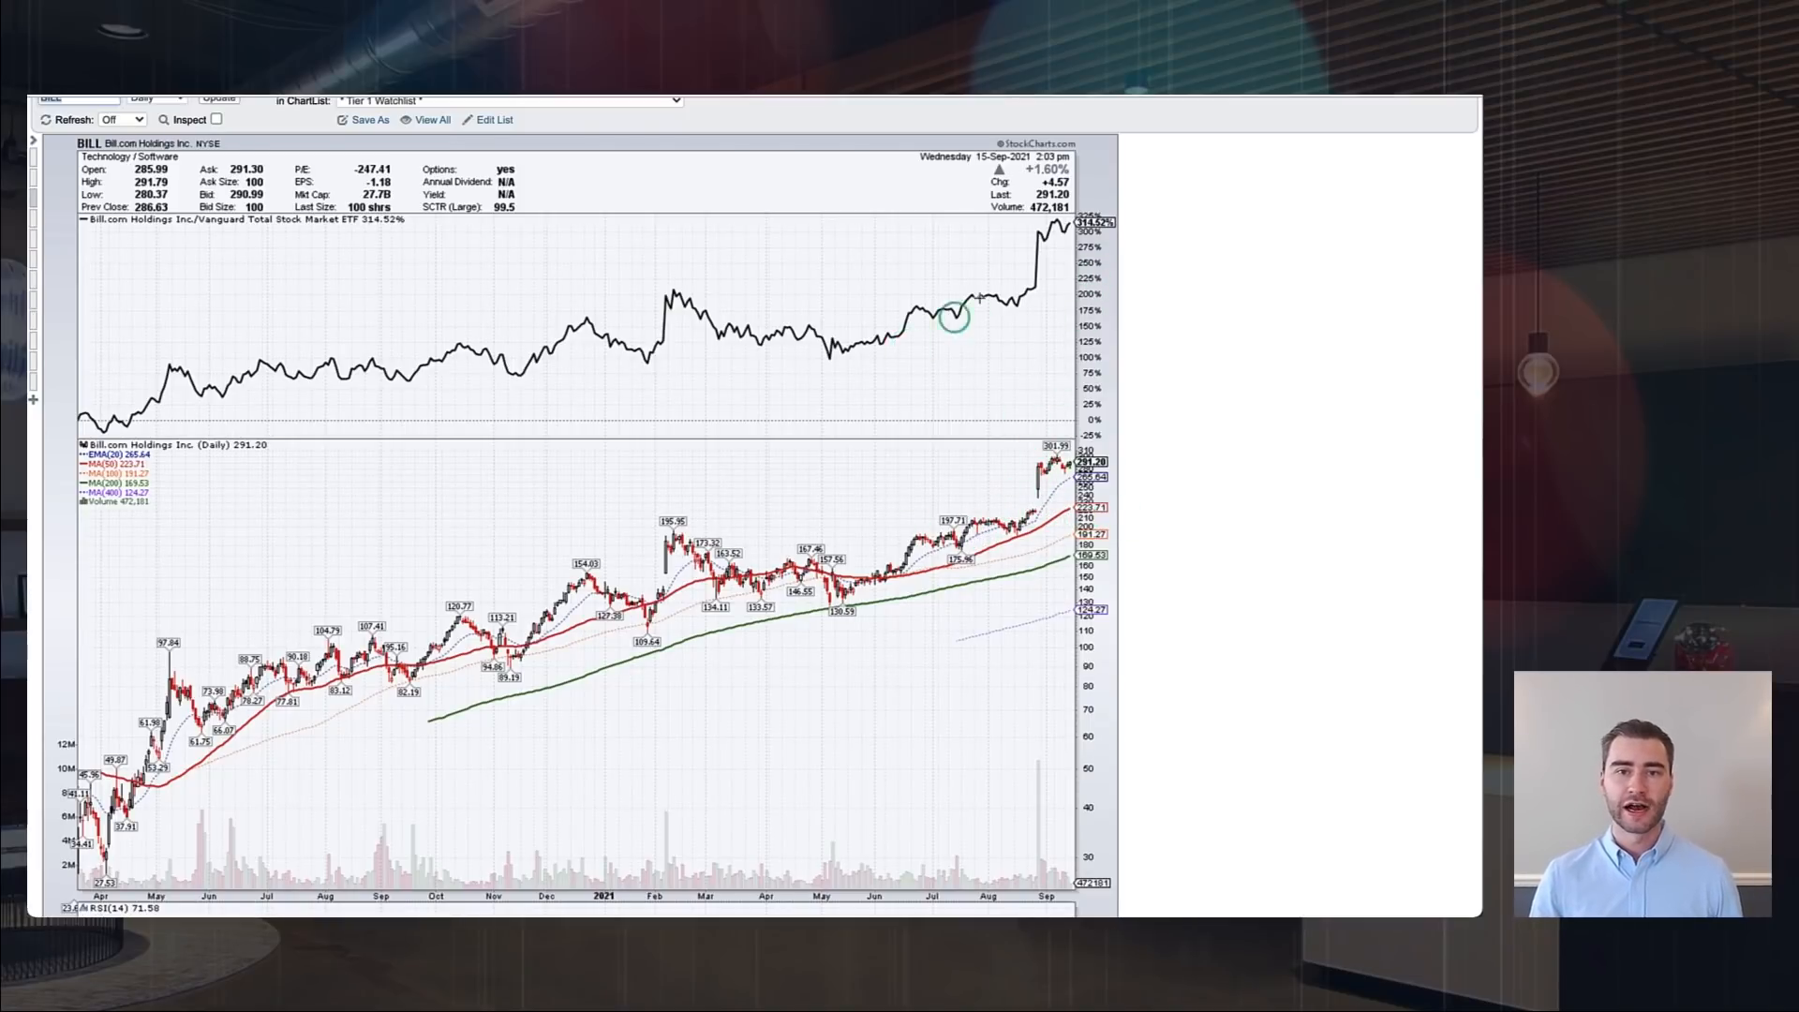
scroll(763, 394, down, 3)
scroll(768, 400, up, 2)
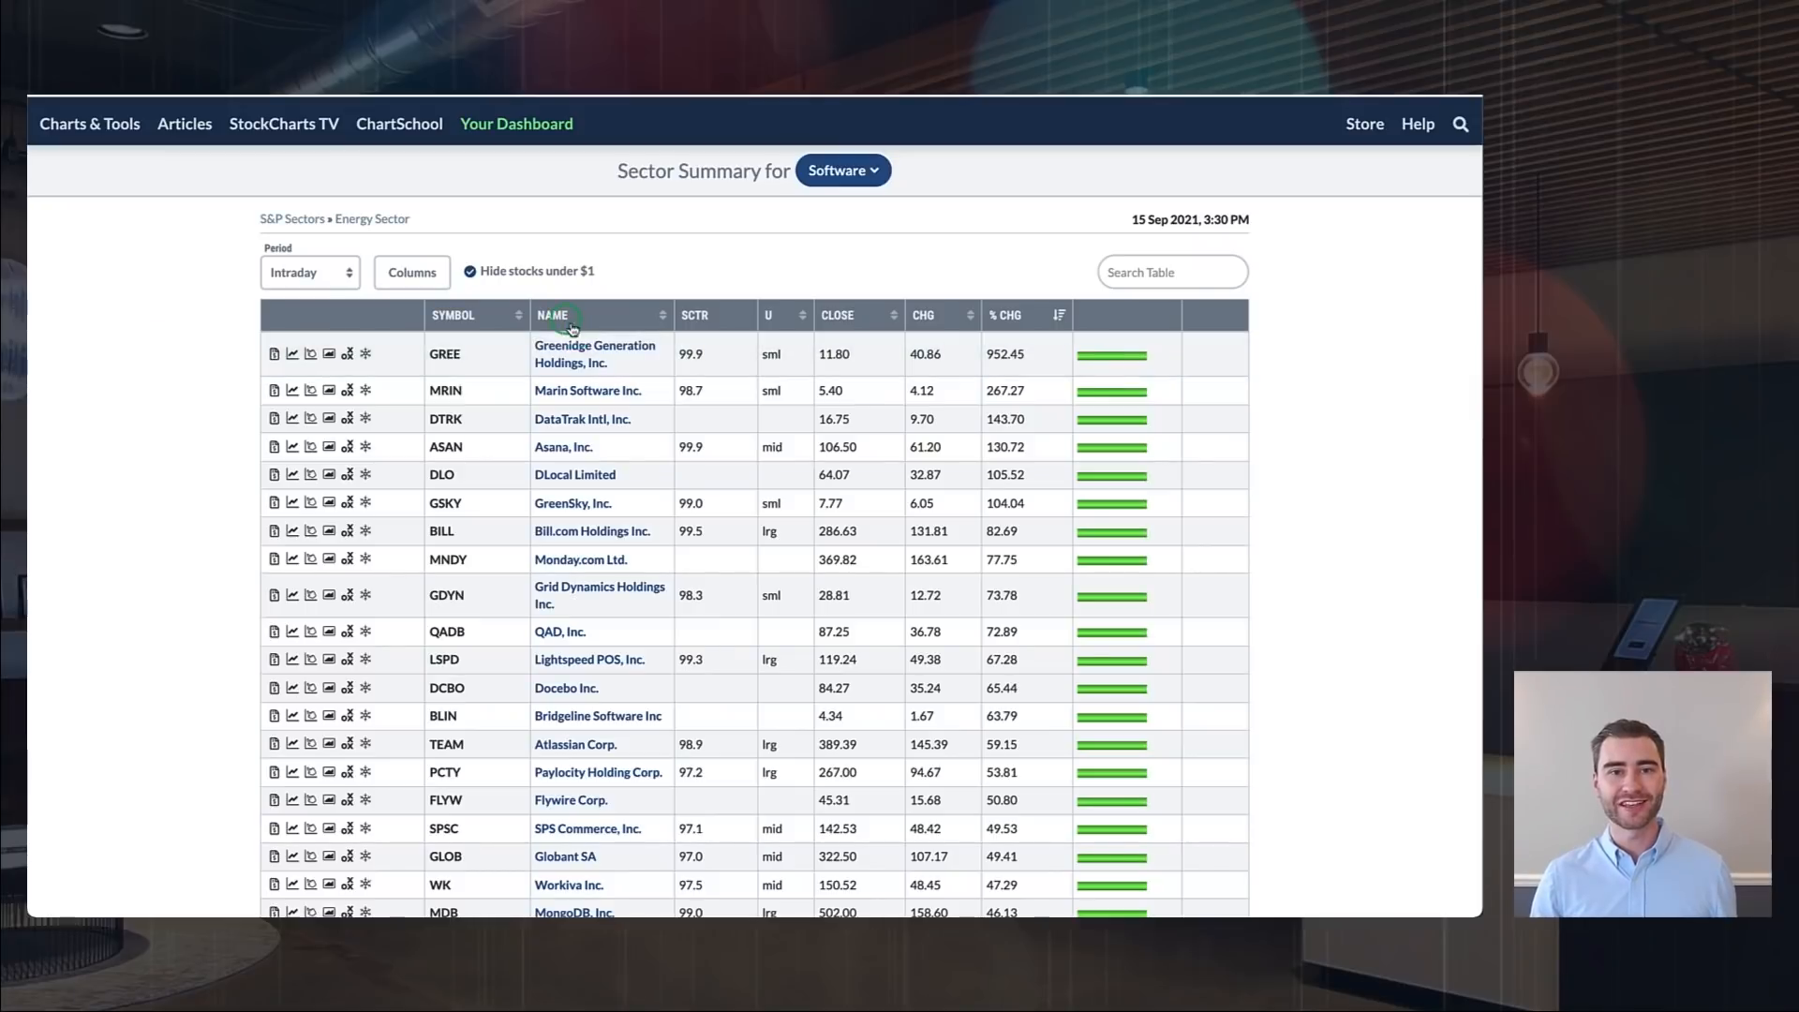
scroll(675, 509, down, 3)
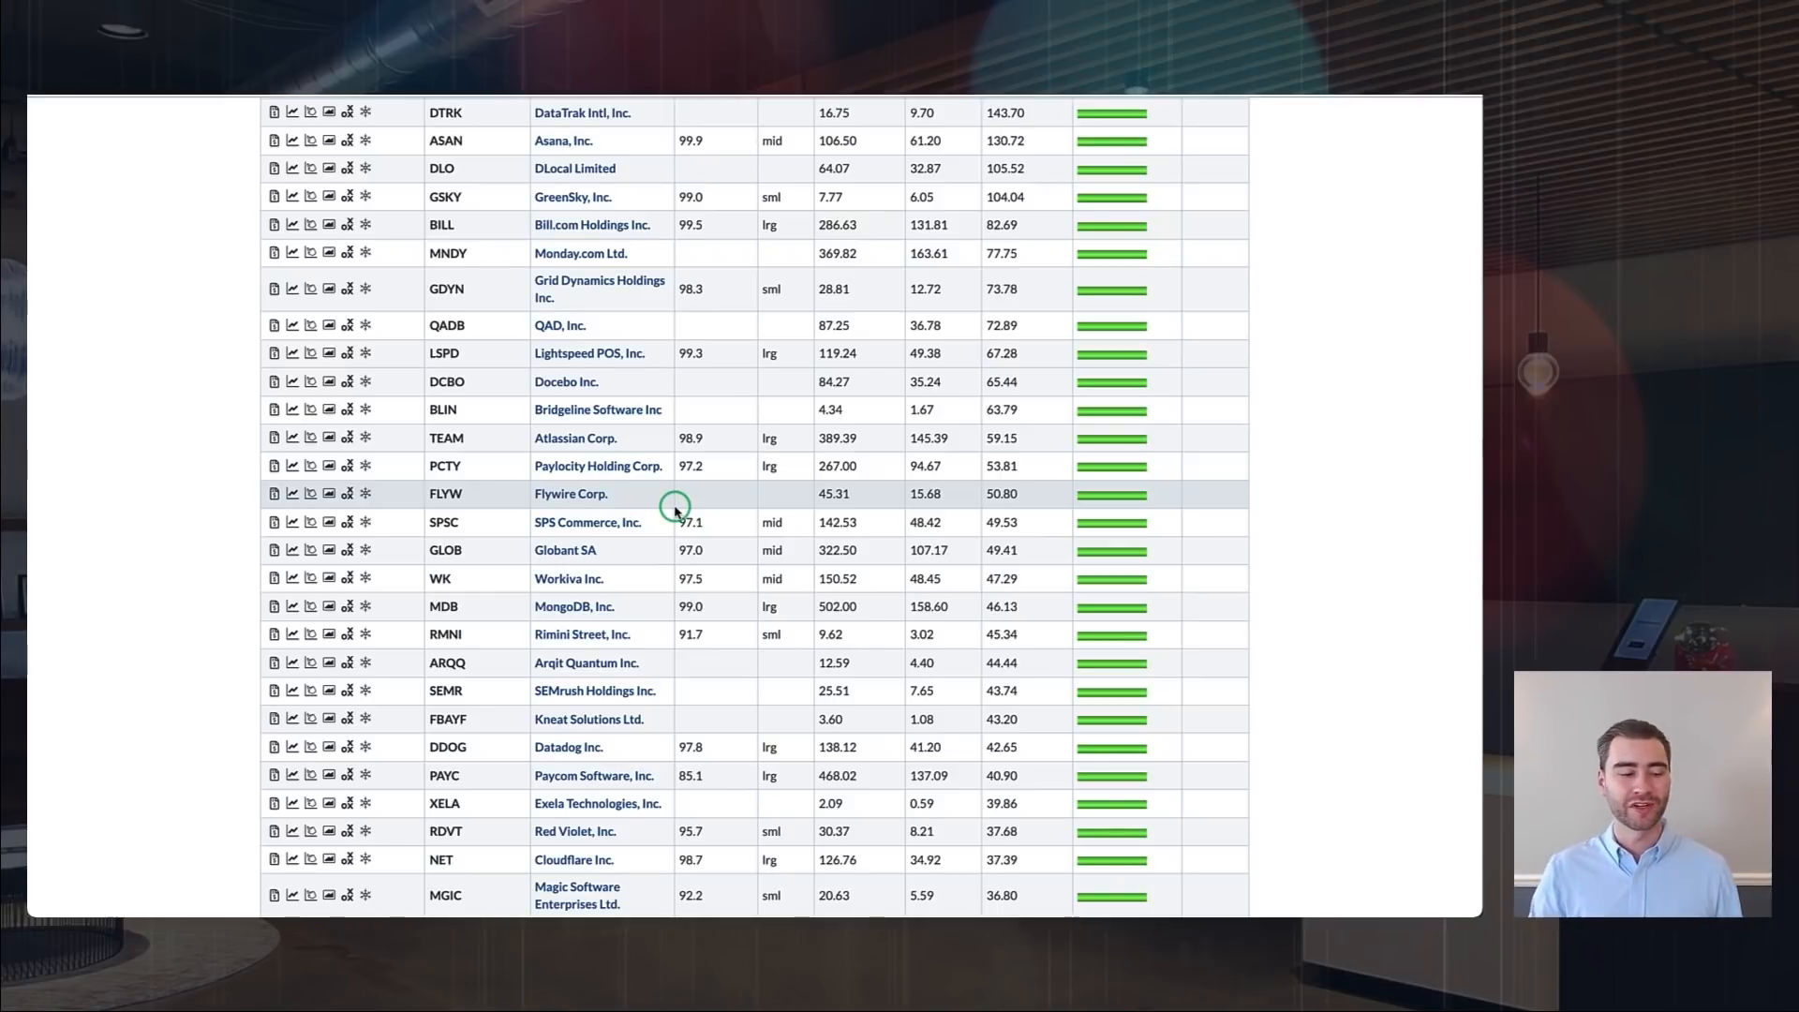
scroll(675, 509, up, 4)
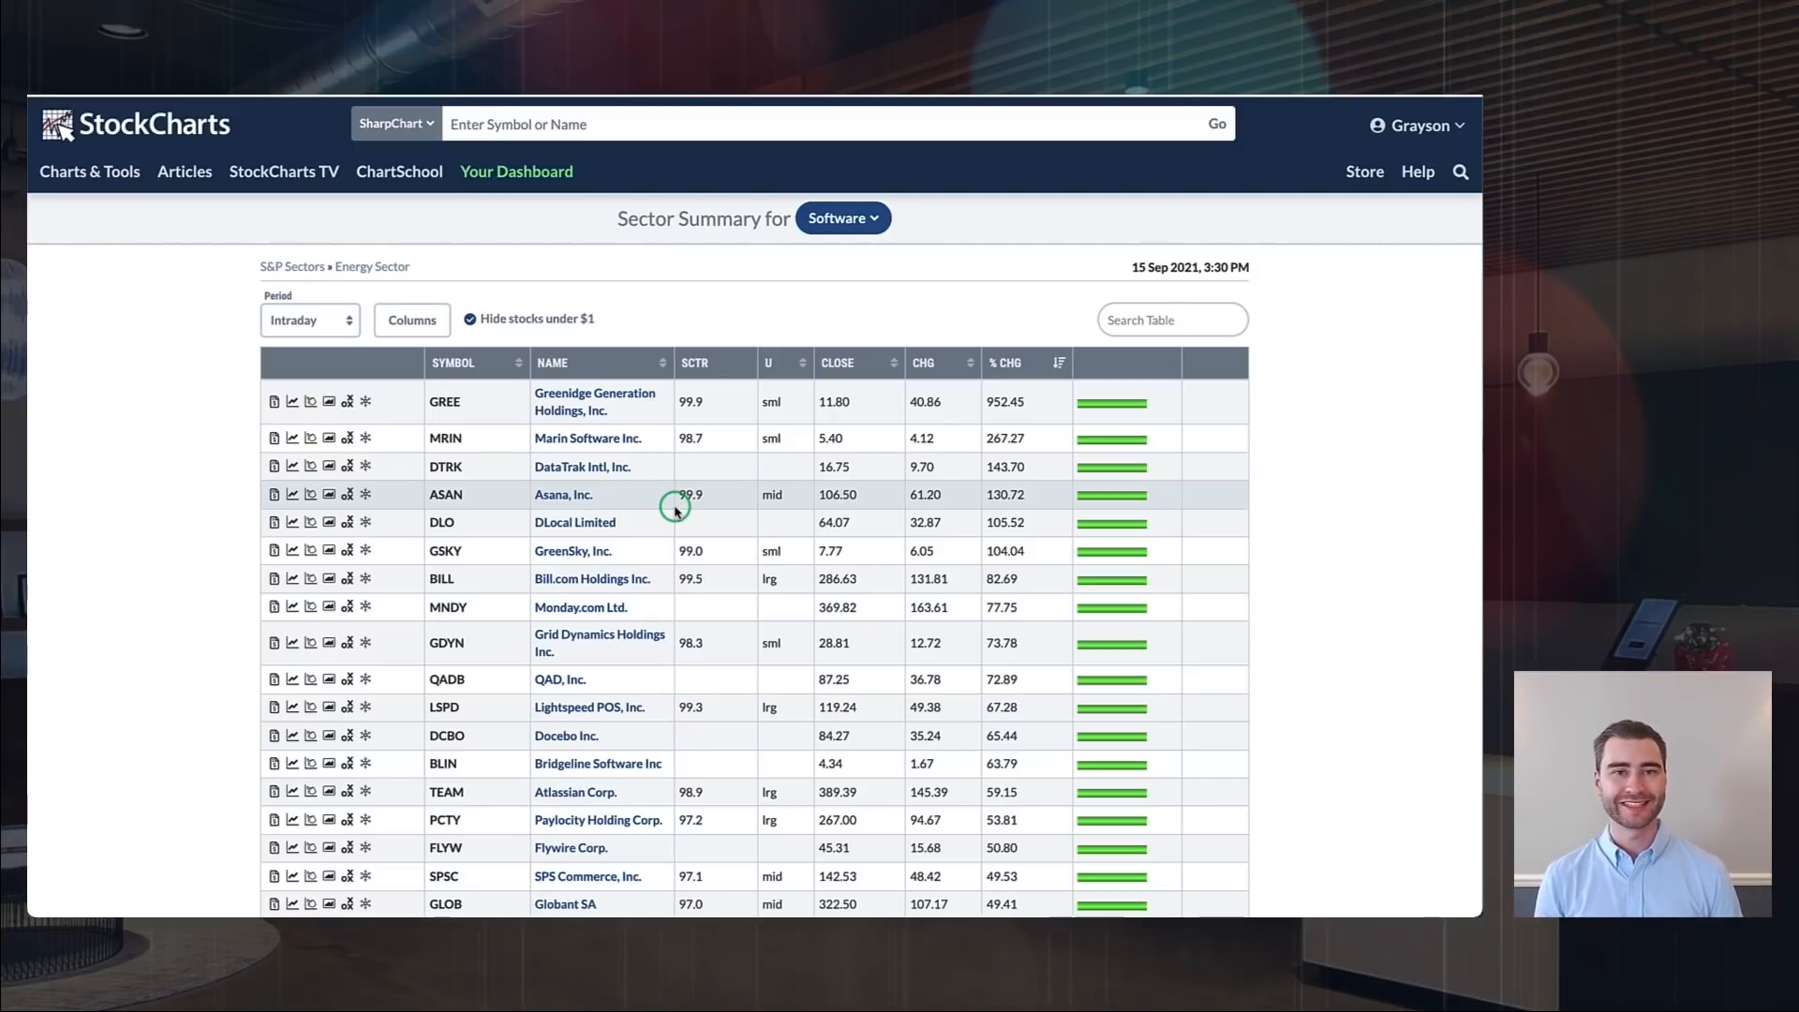
Open Your Dashboard and look through the Member Tools, from the ChartLists to the summary pages and reports.
click(513, 178)
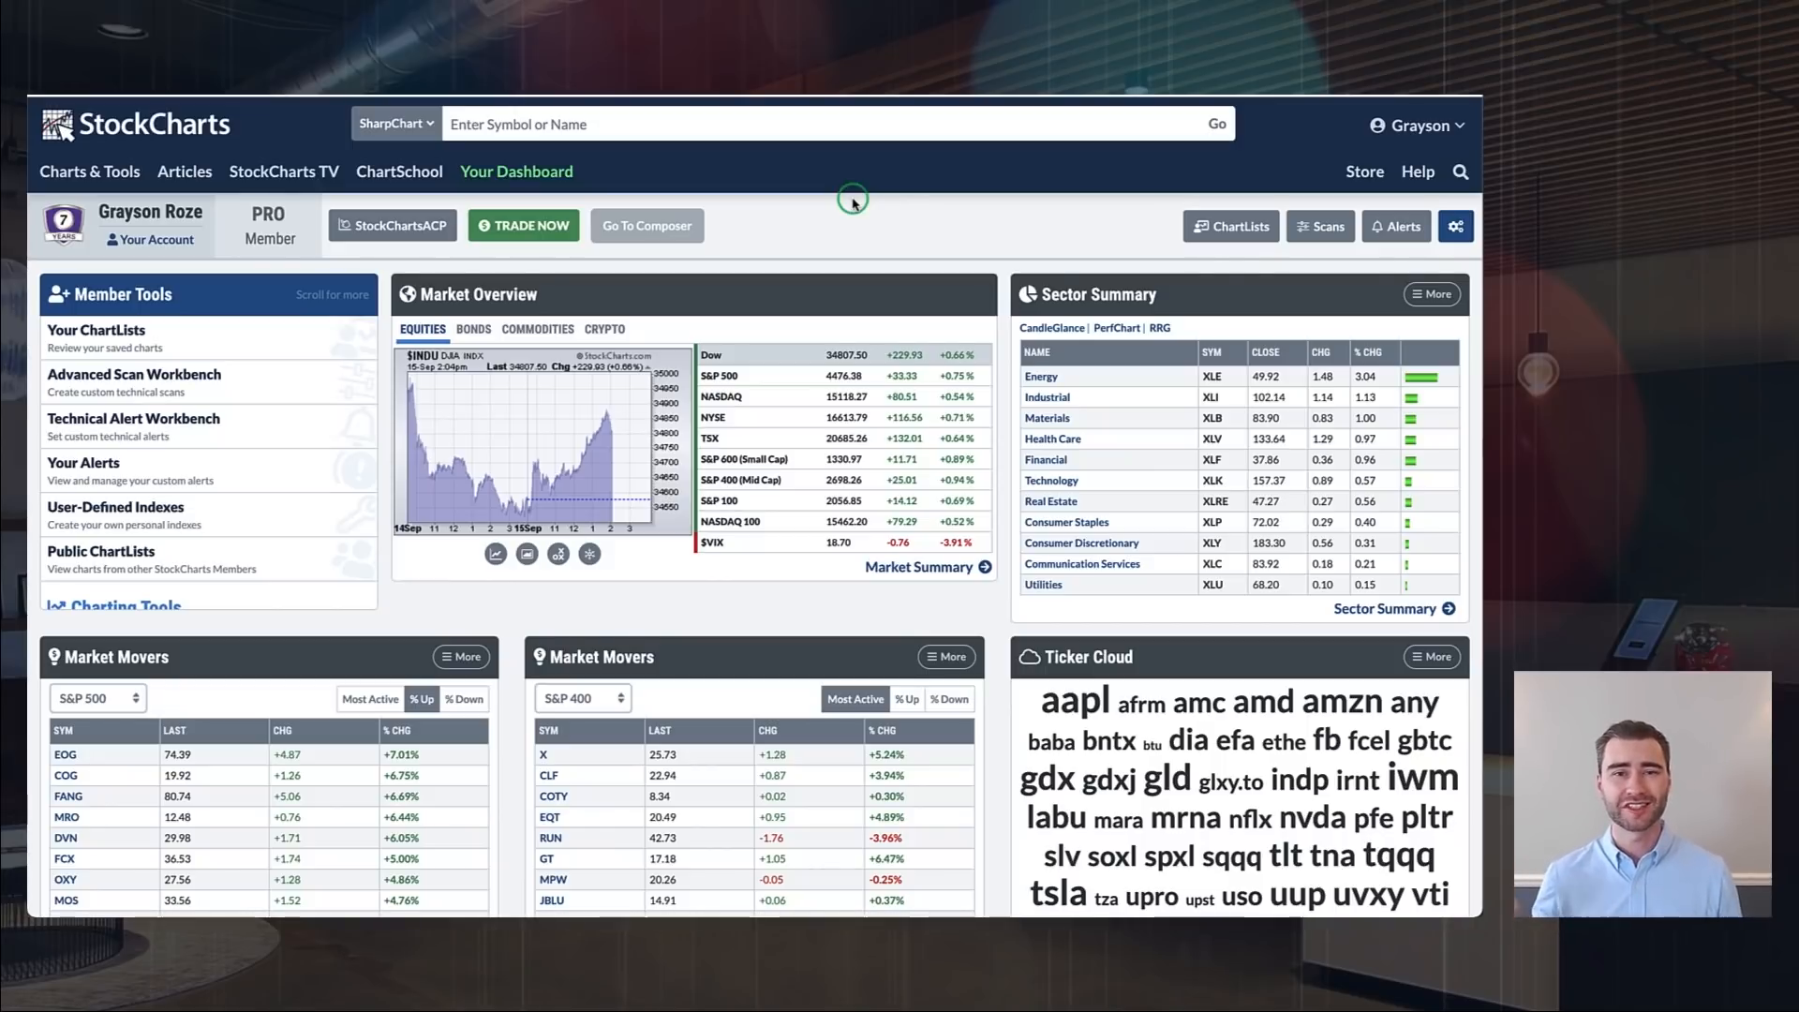
scroll(853, 201, down, 1)
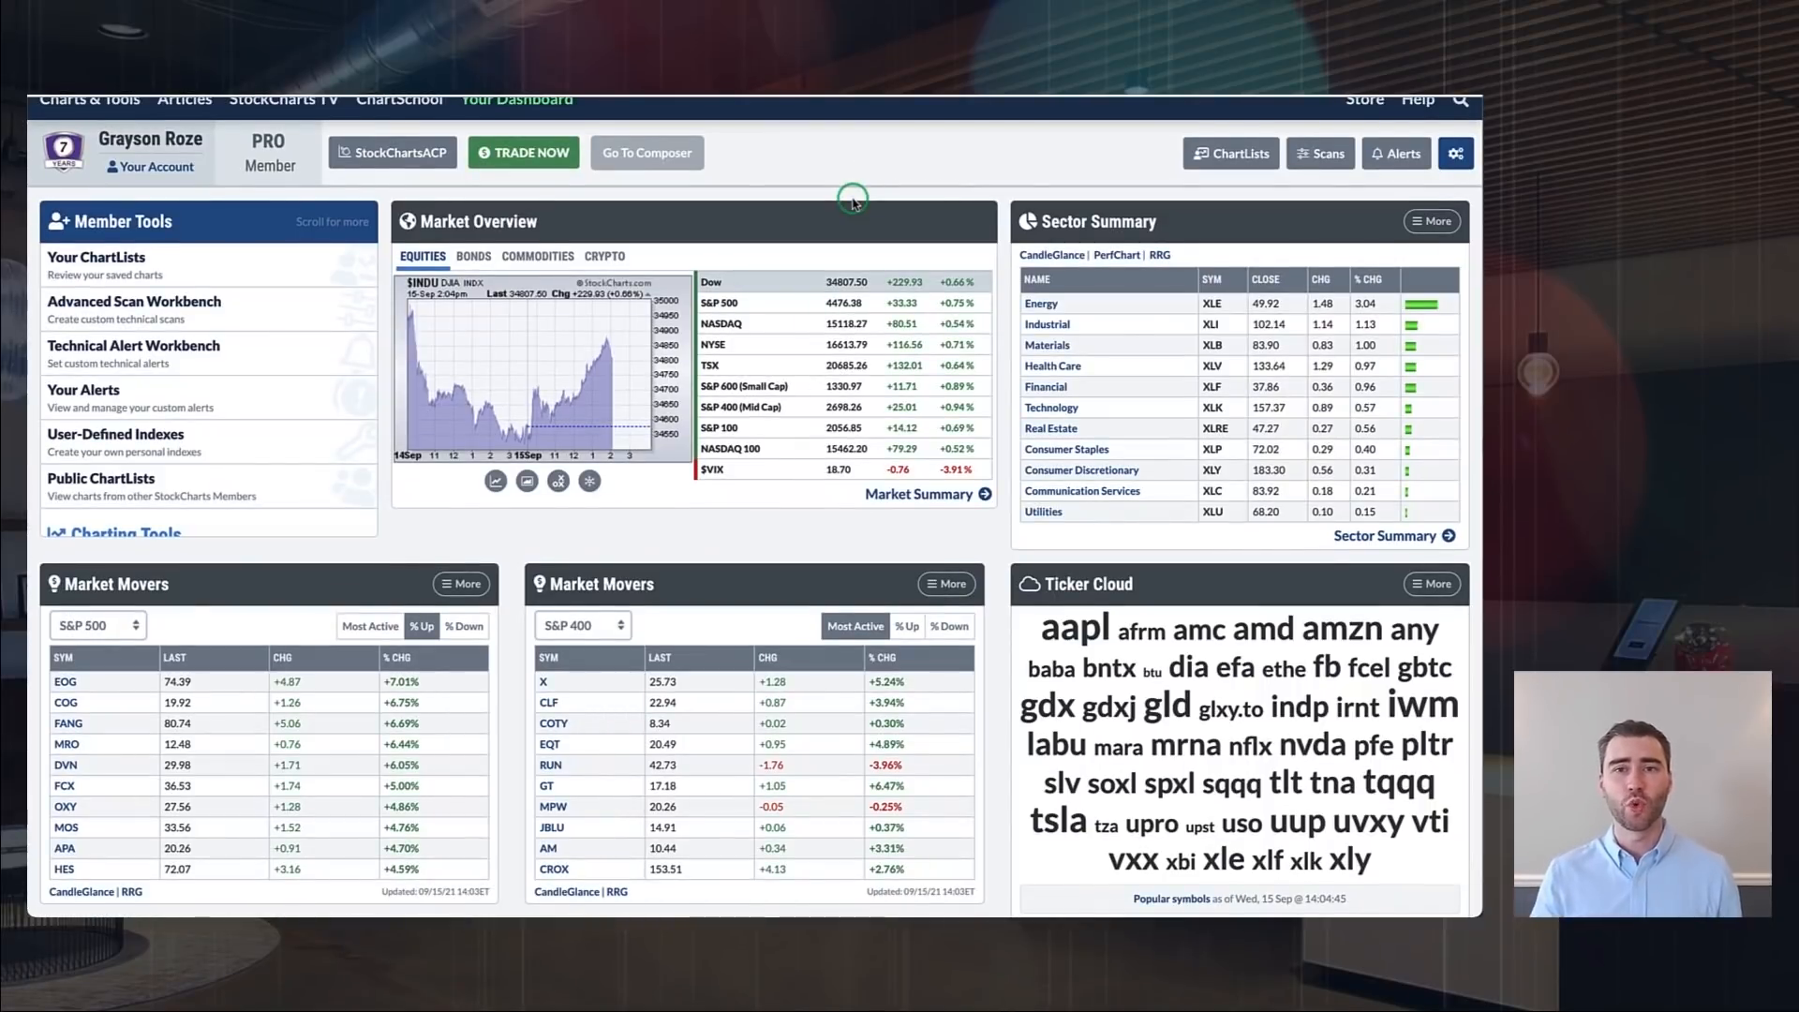
scroll(852, 201, up, 1)
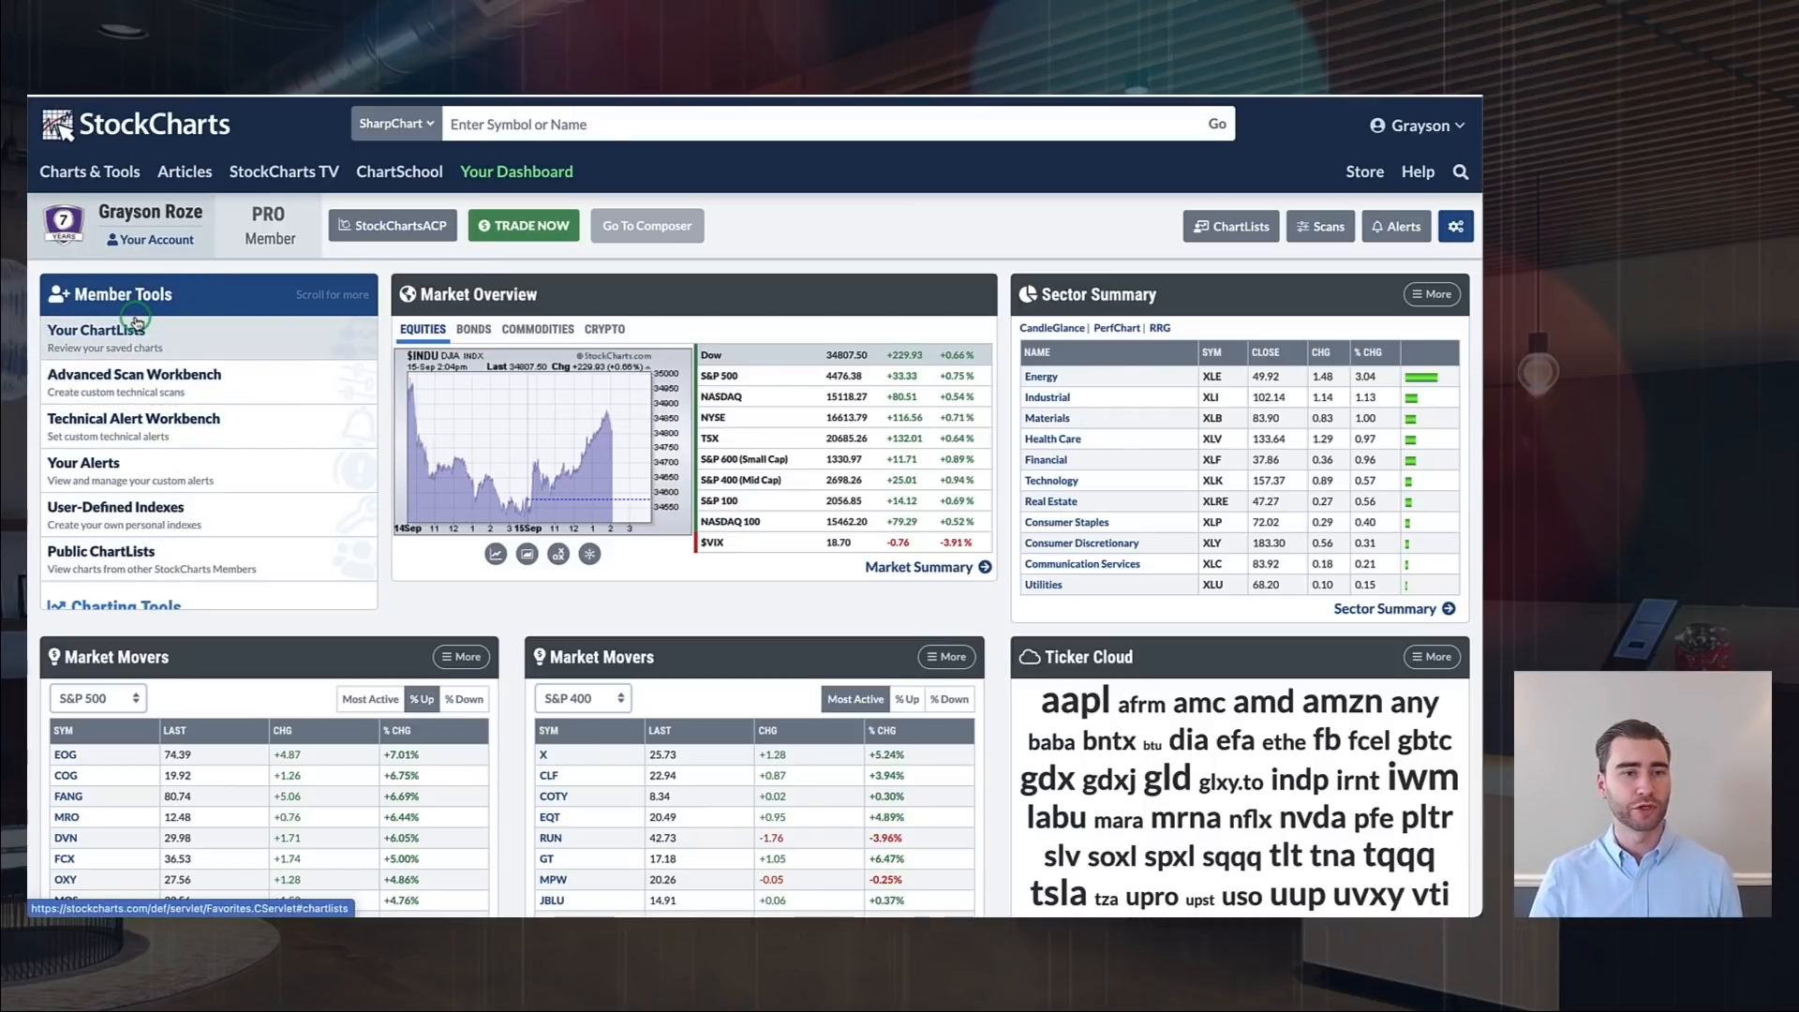
scroll(136, 321, down, 5)
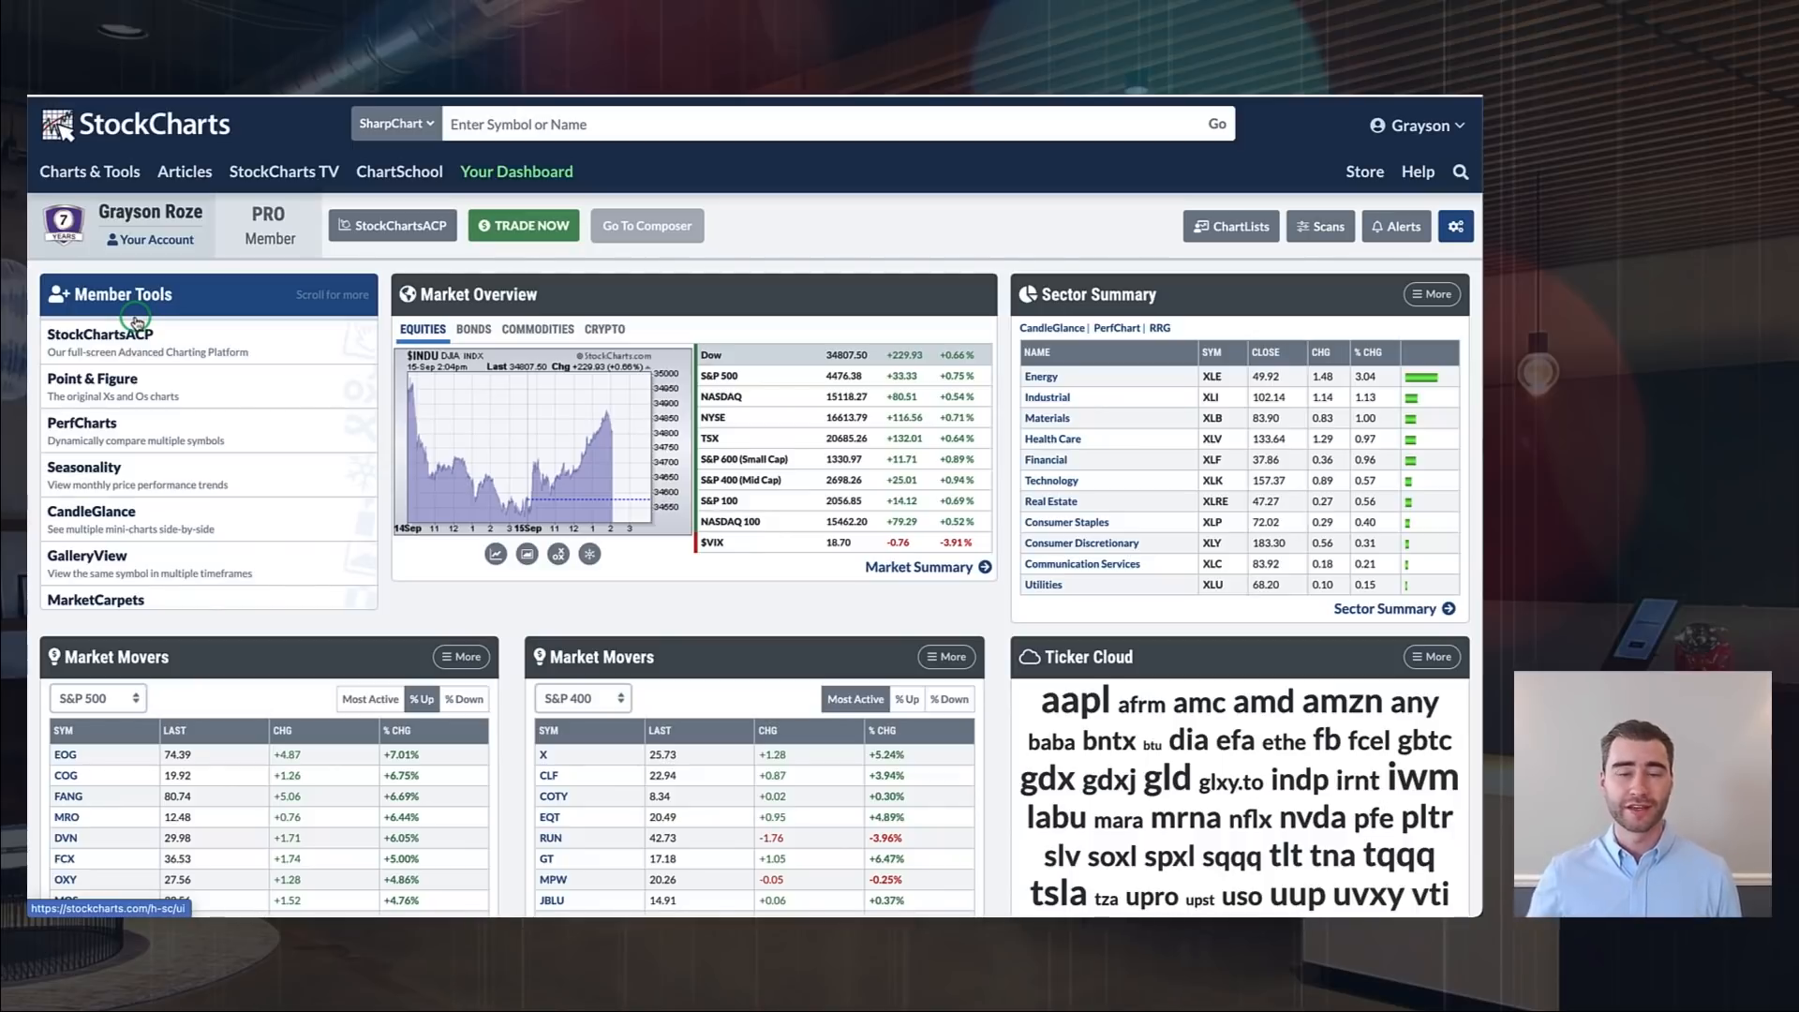
scroll(136, 322, down, 2)
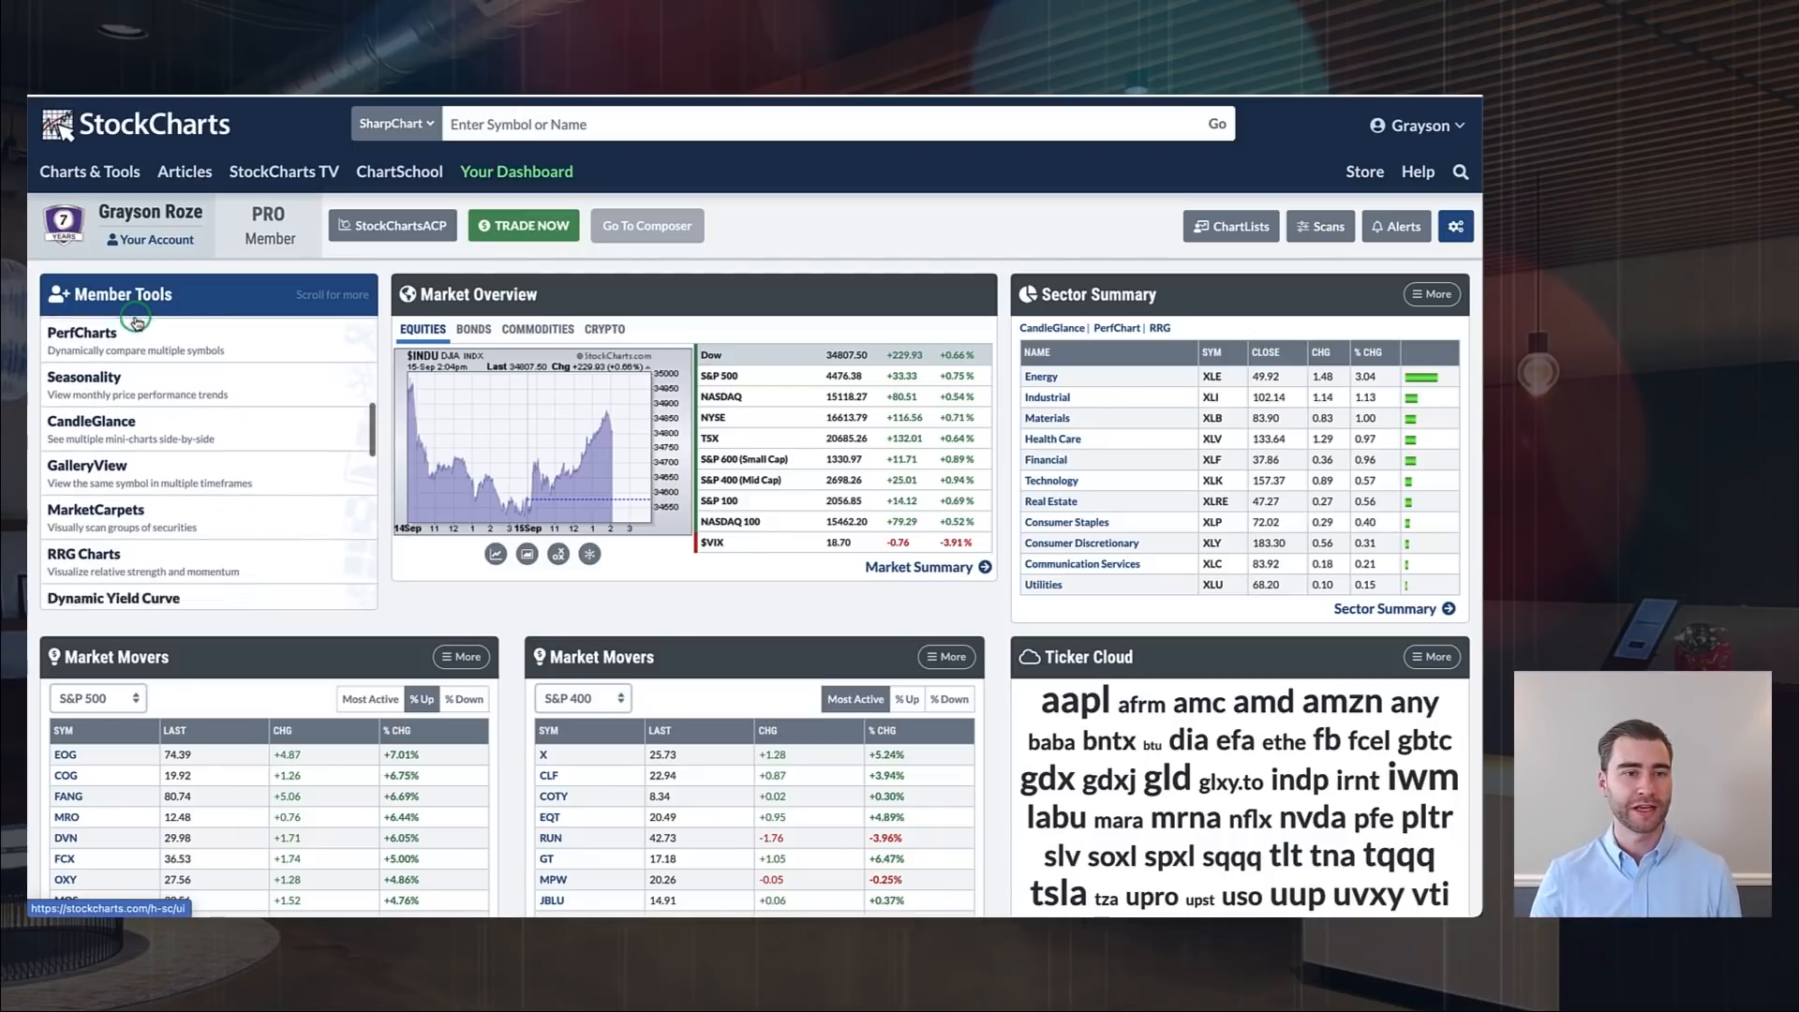
scroll(211, 417, down, 4)
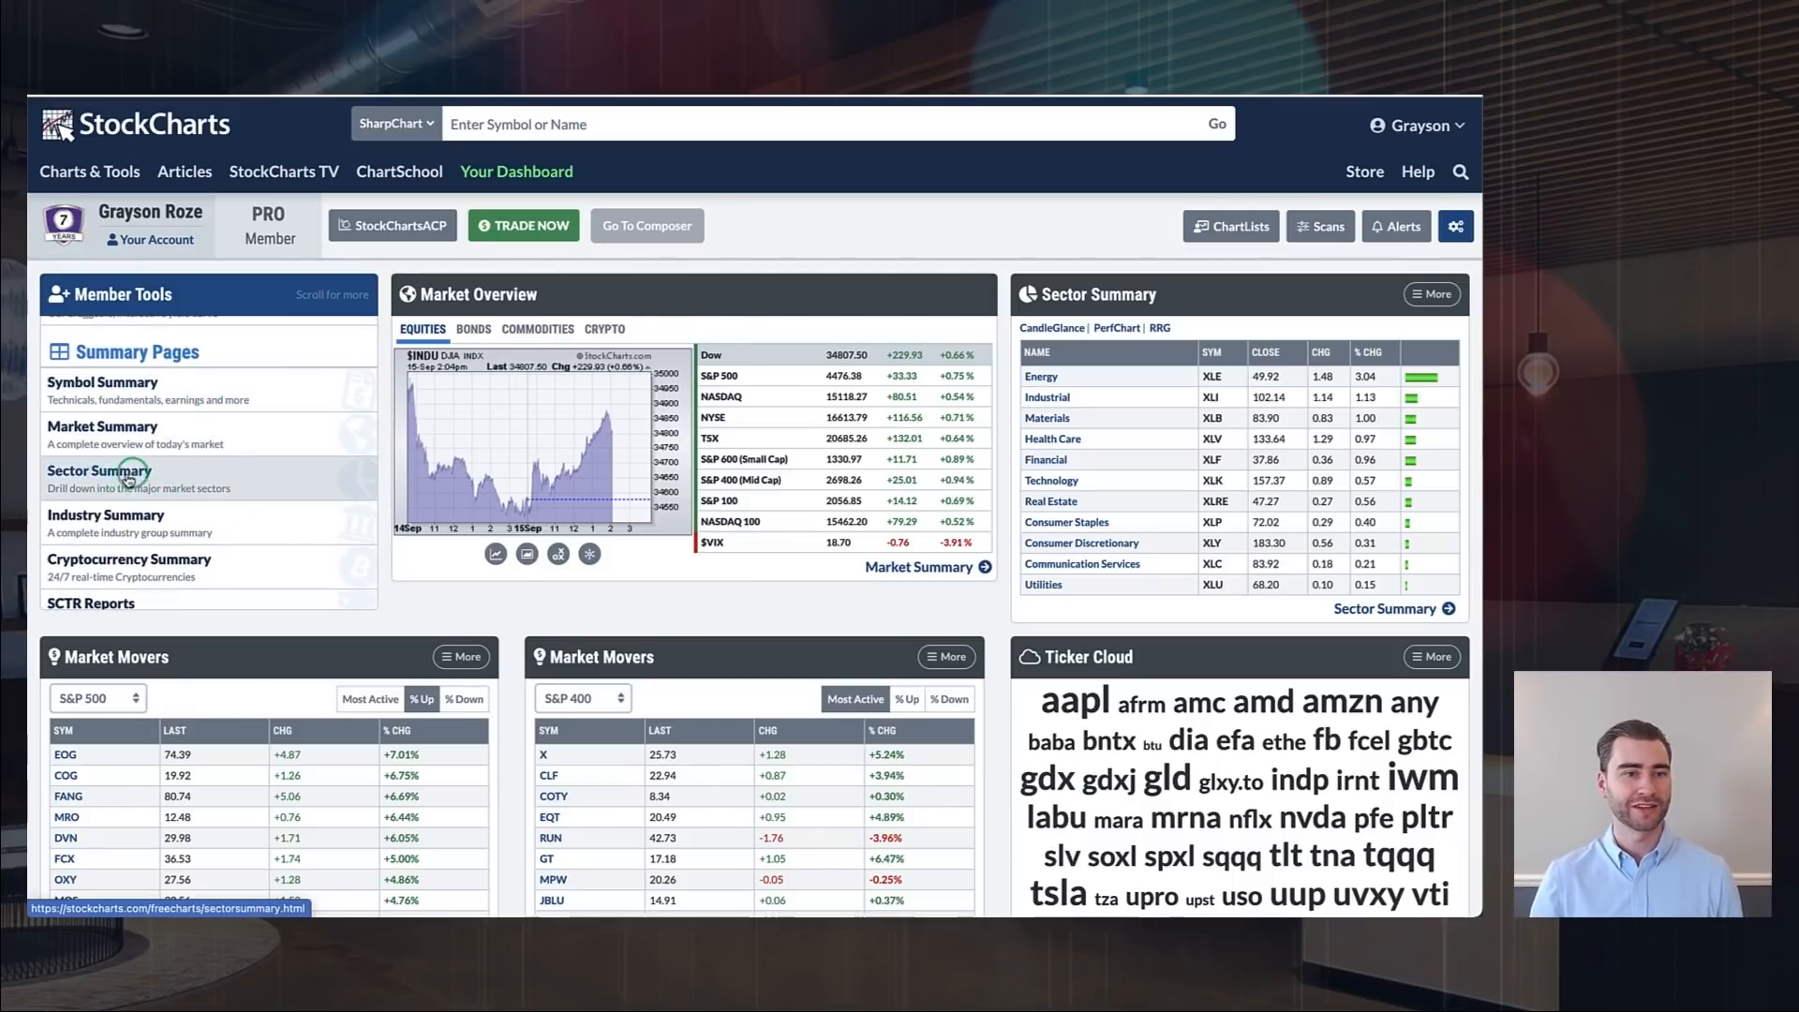
scroll(157, 478, down, 1)
scroll(157, 478, down, 2)
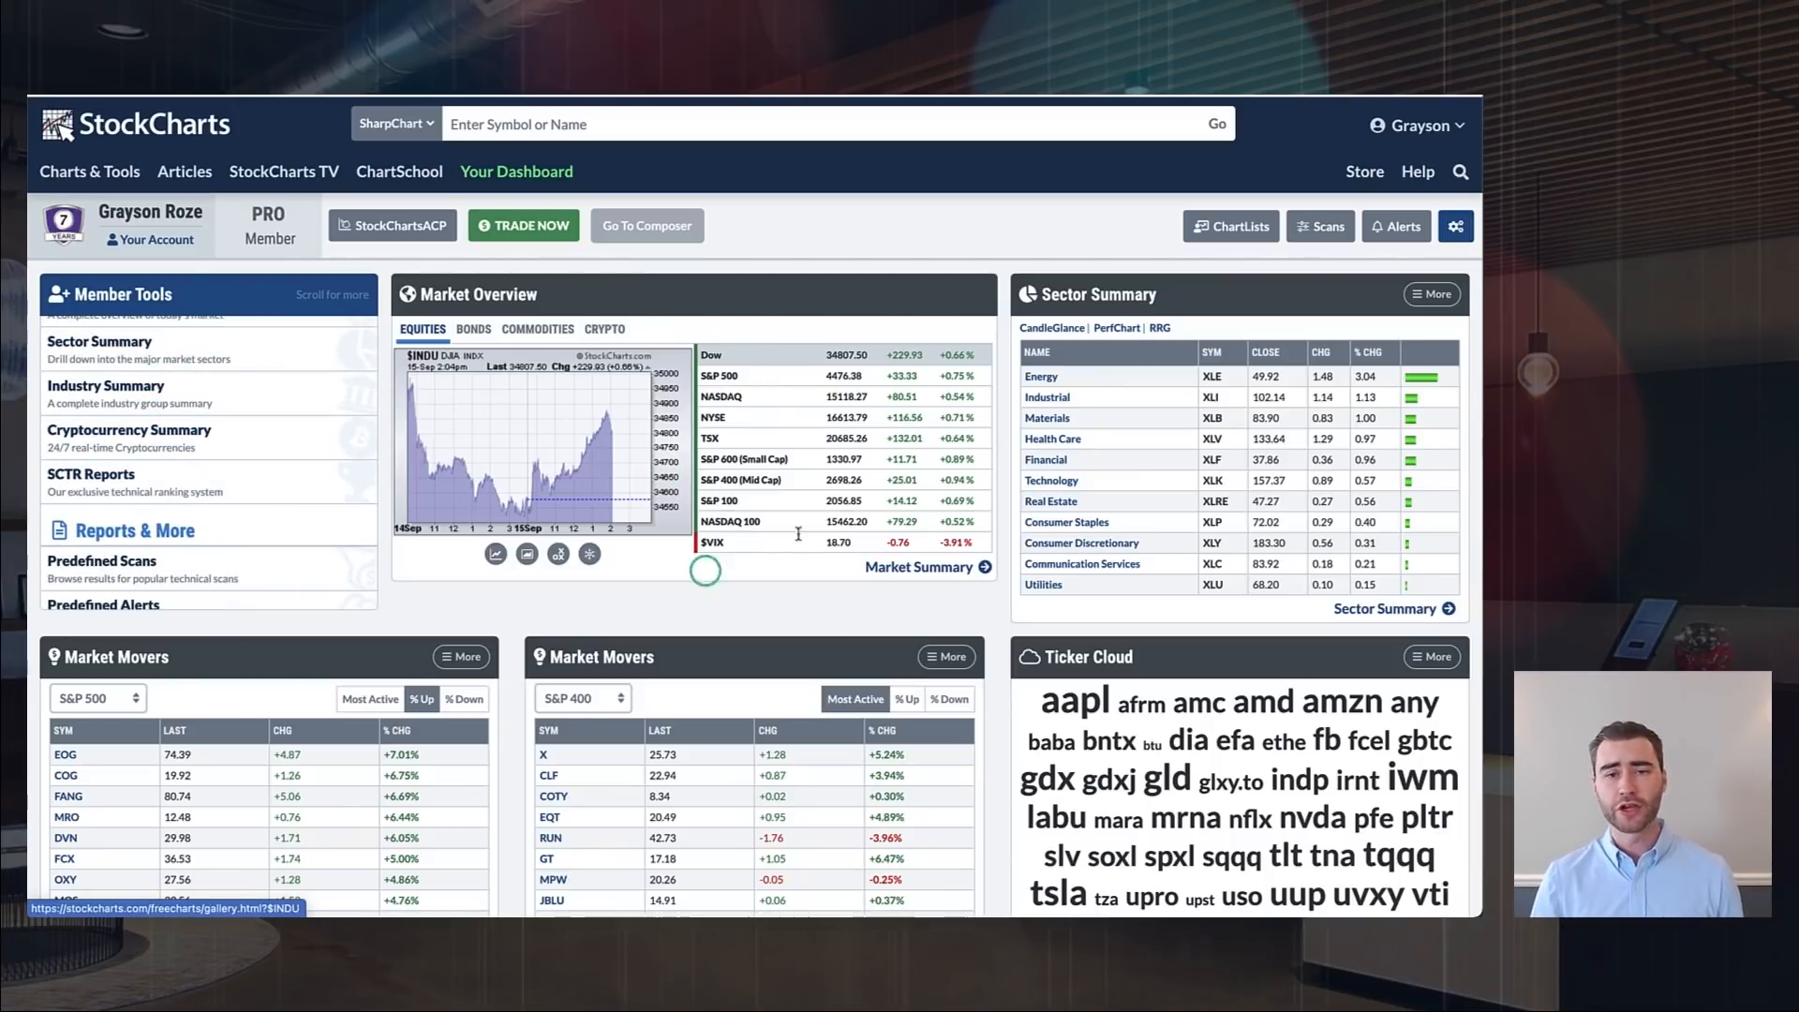
View the bonds and commodities quotes in the Market Overview and switch back to equities.
click(473, 328)
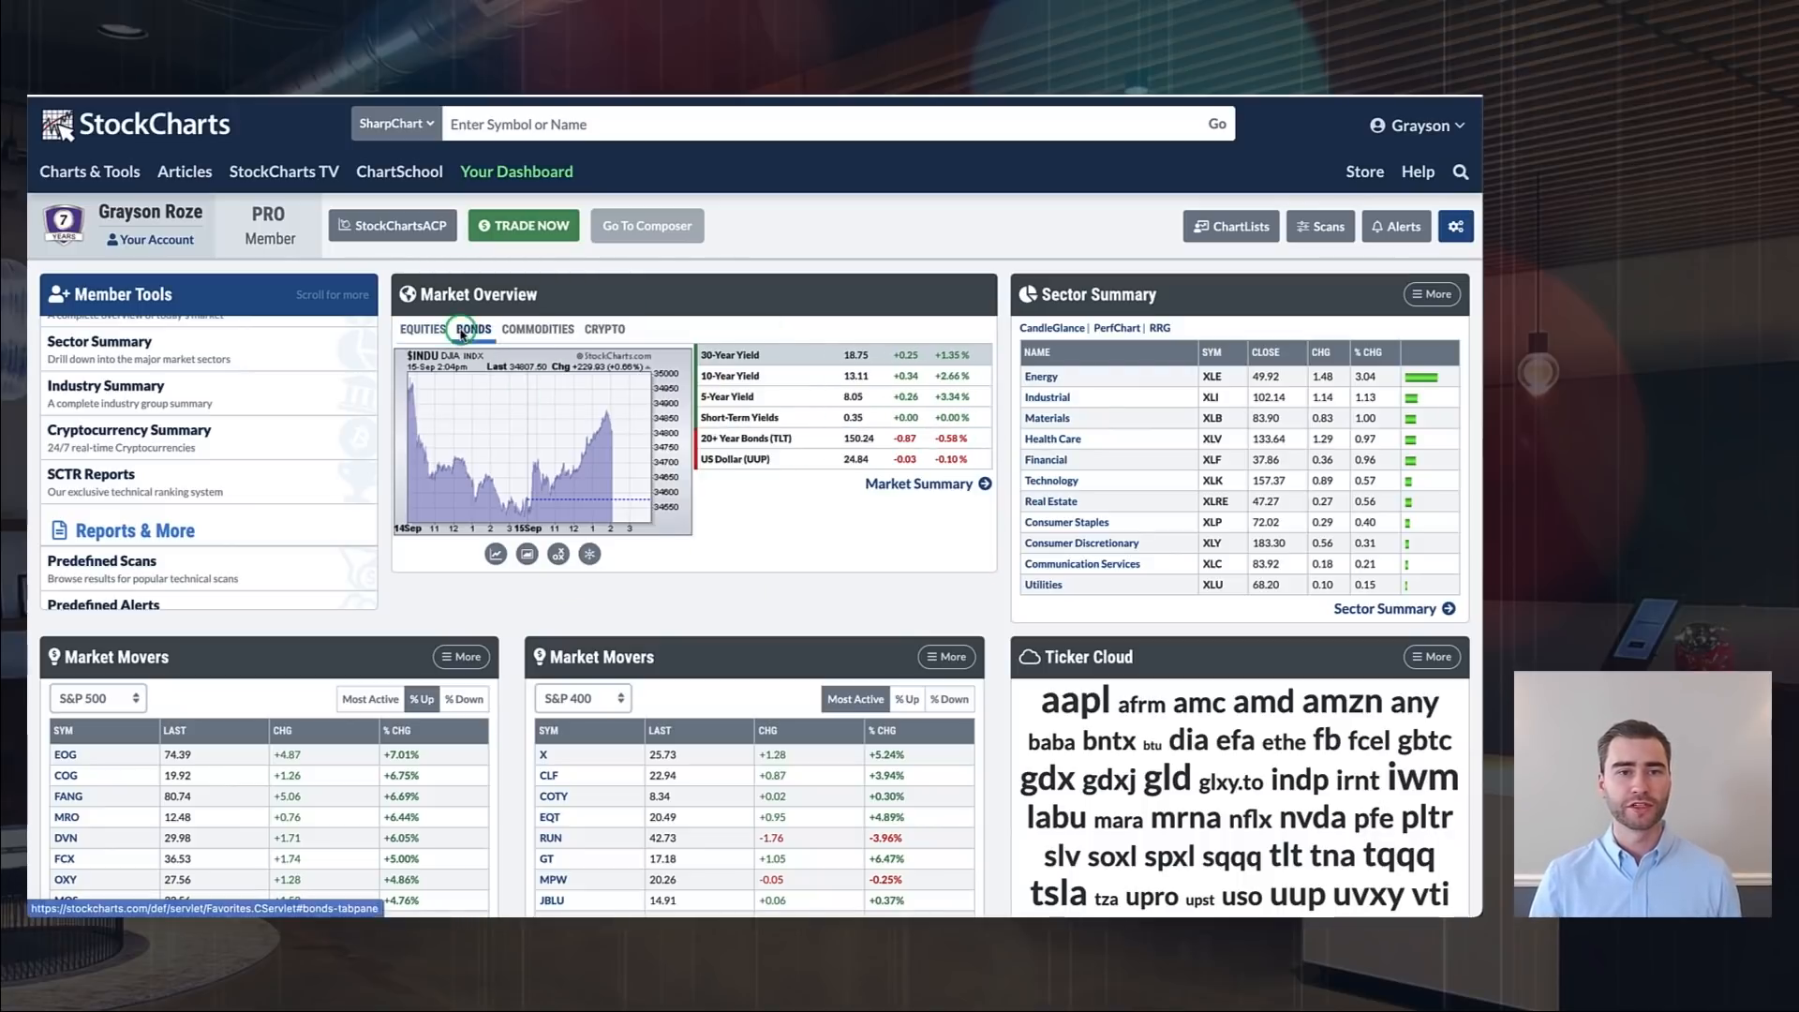
click(537, 329)
click(433, 330)
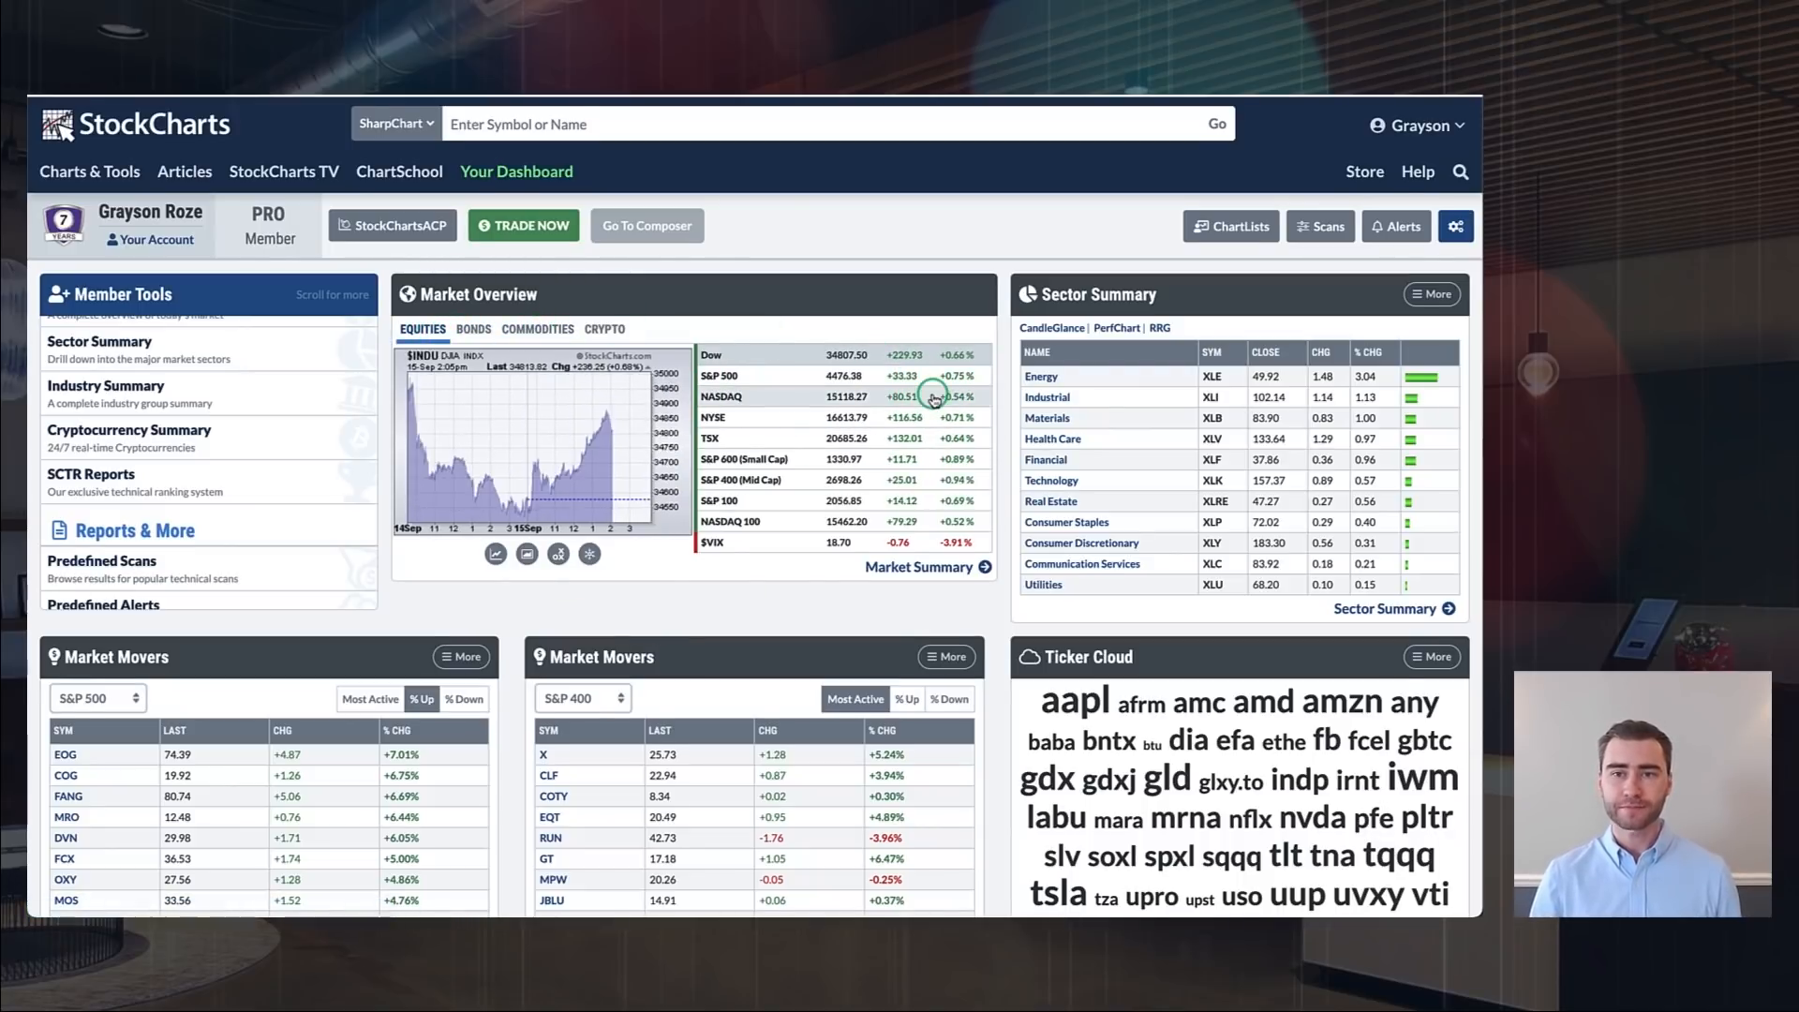
Look over the Sector Summary, Market Movers and Ticker Cloud panels and check the Sector Summary's additional links.
scroll(928, 390, down, 1)
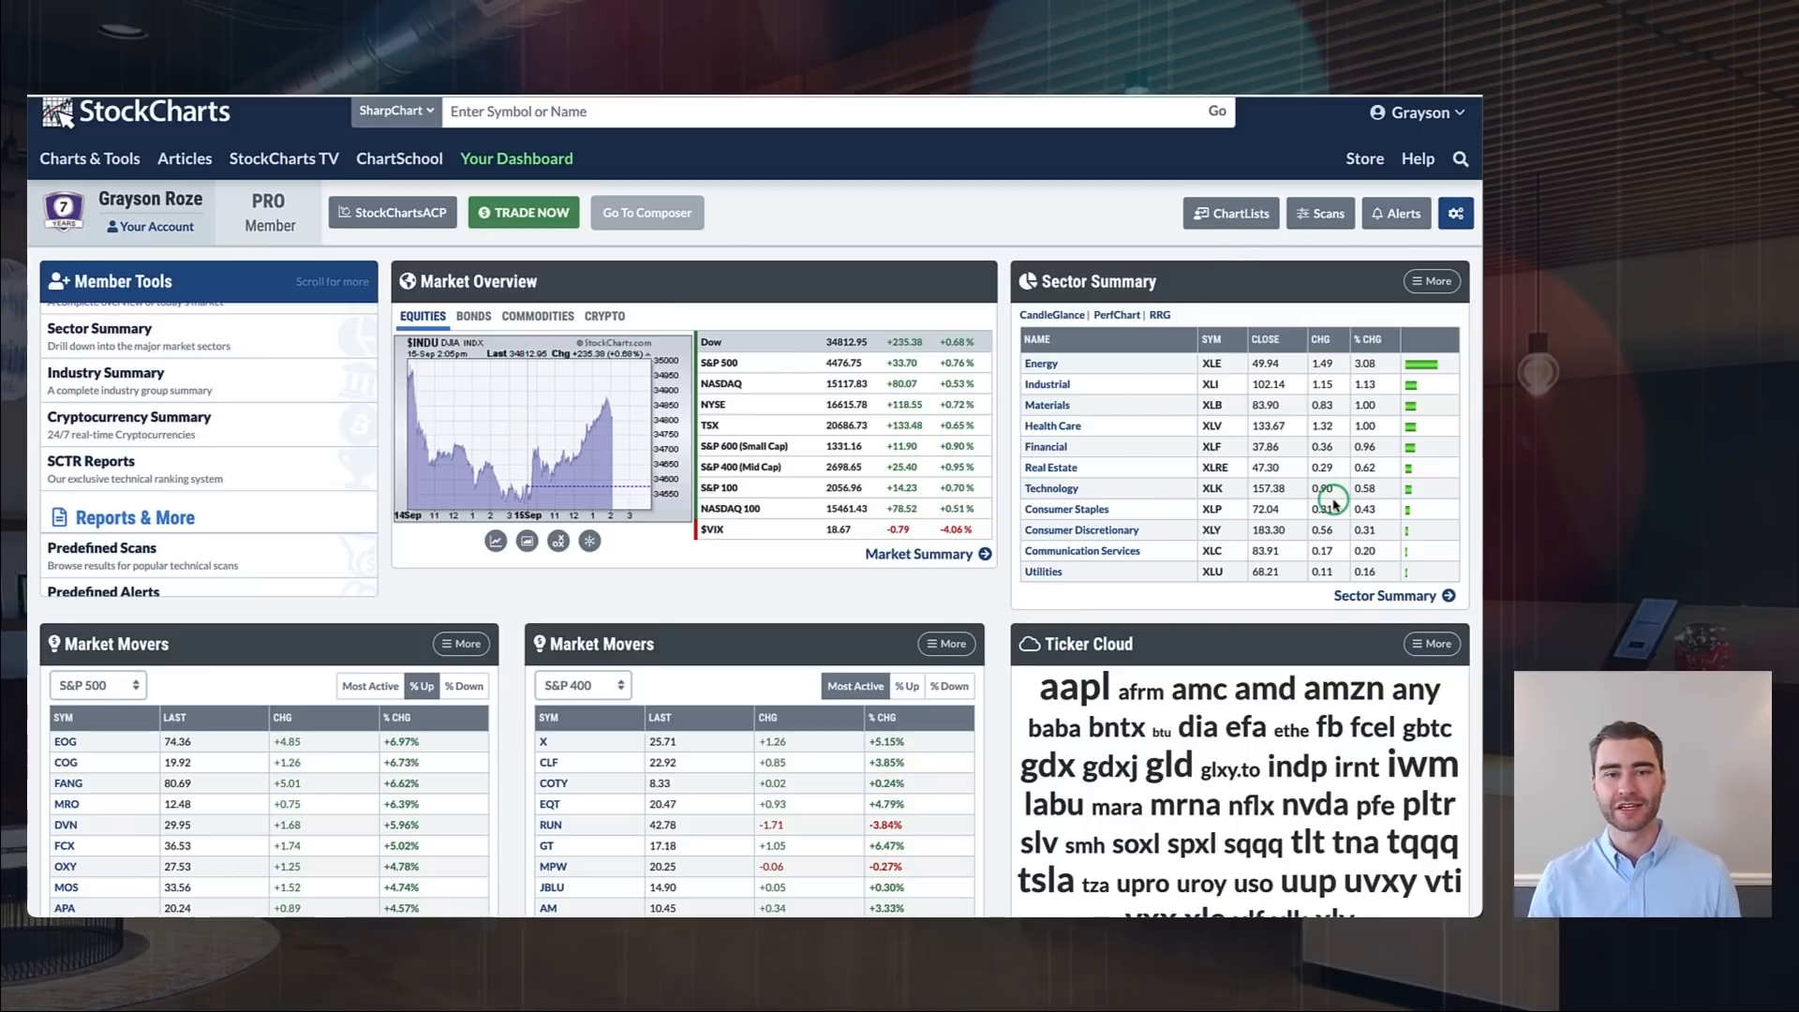
scroll(1334, 499, down, 2)
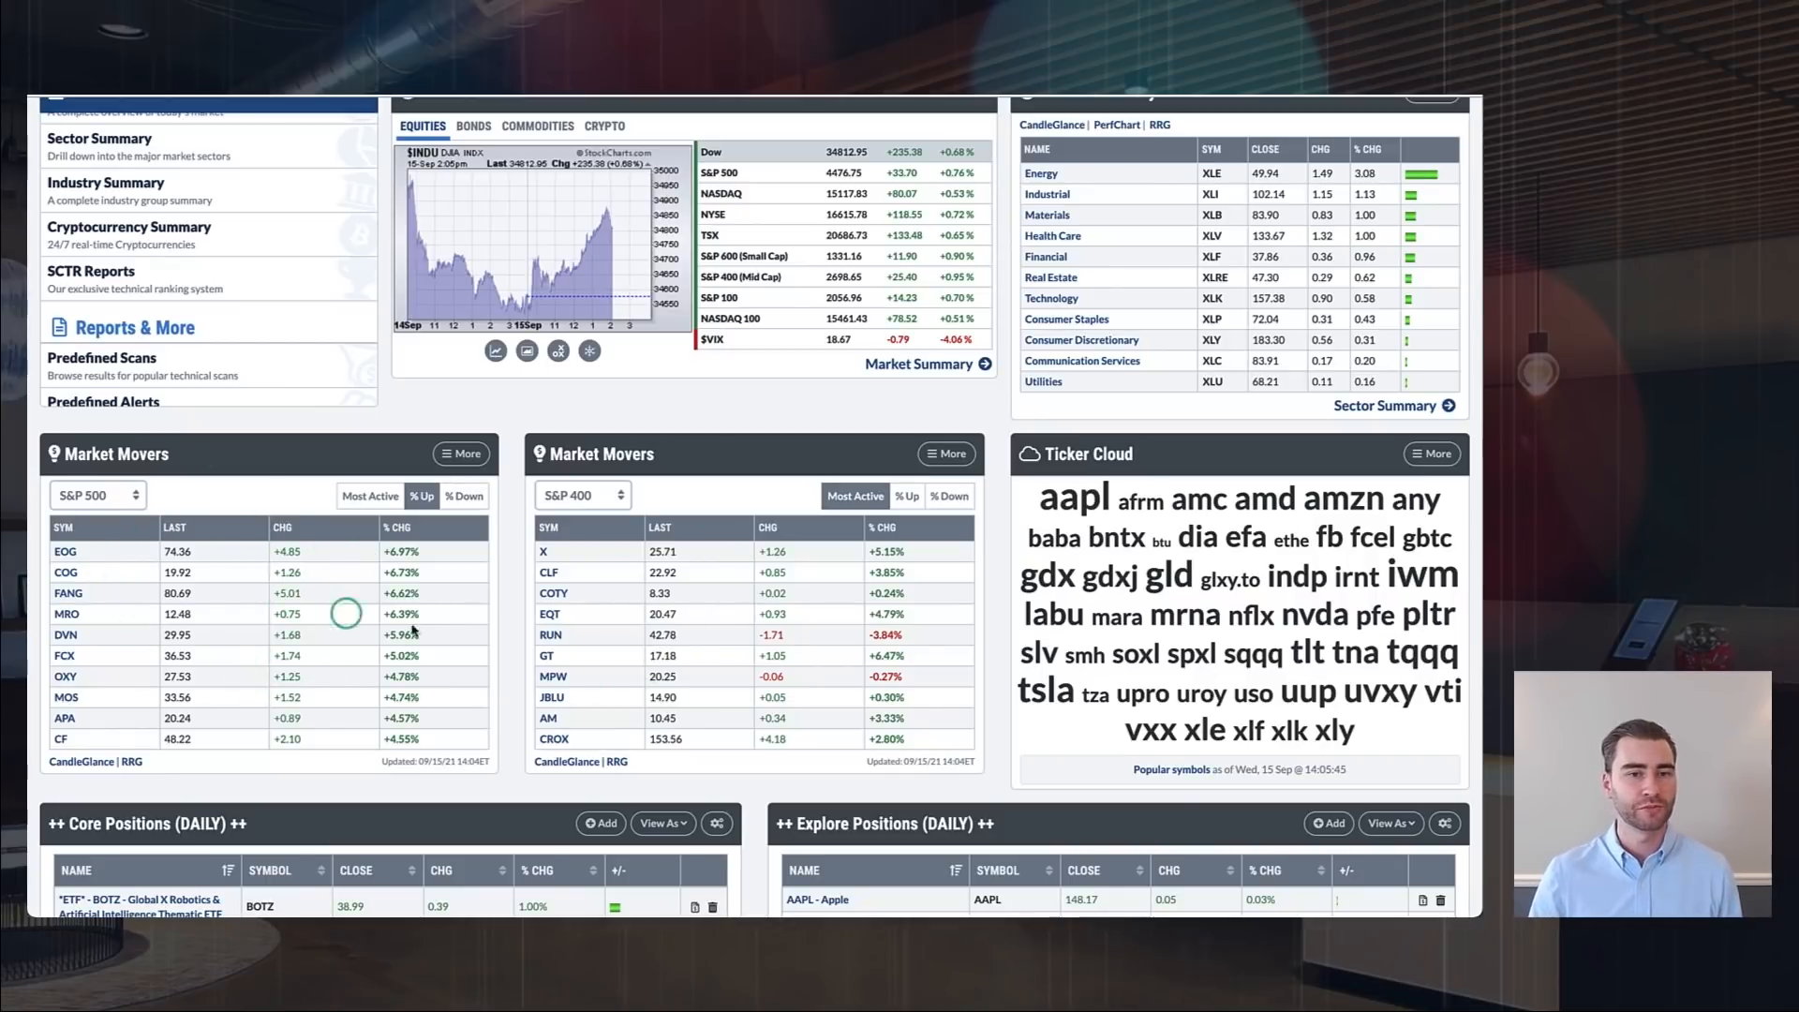
scroll(791, 600, up, 3)
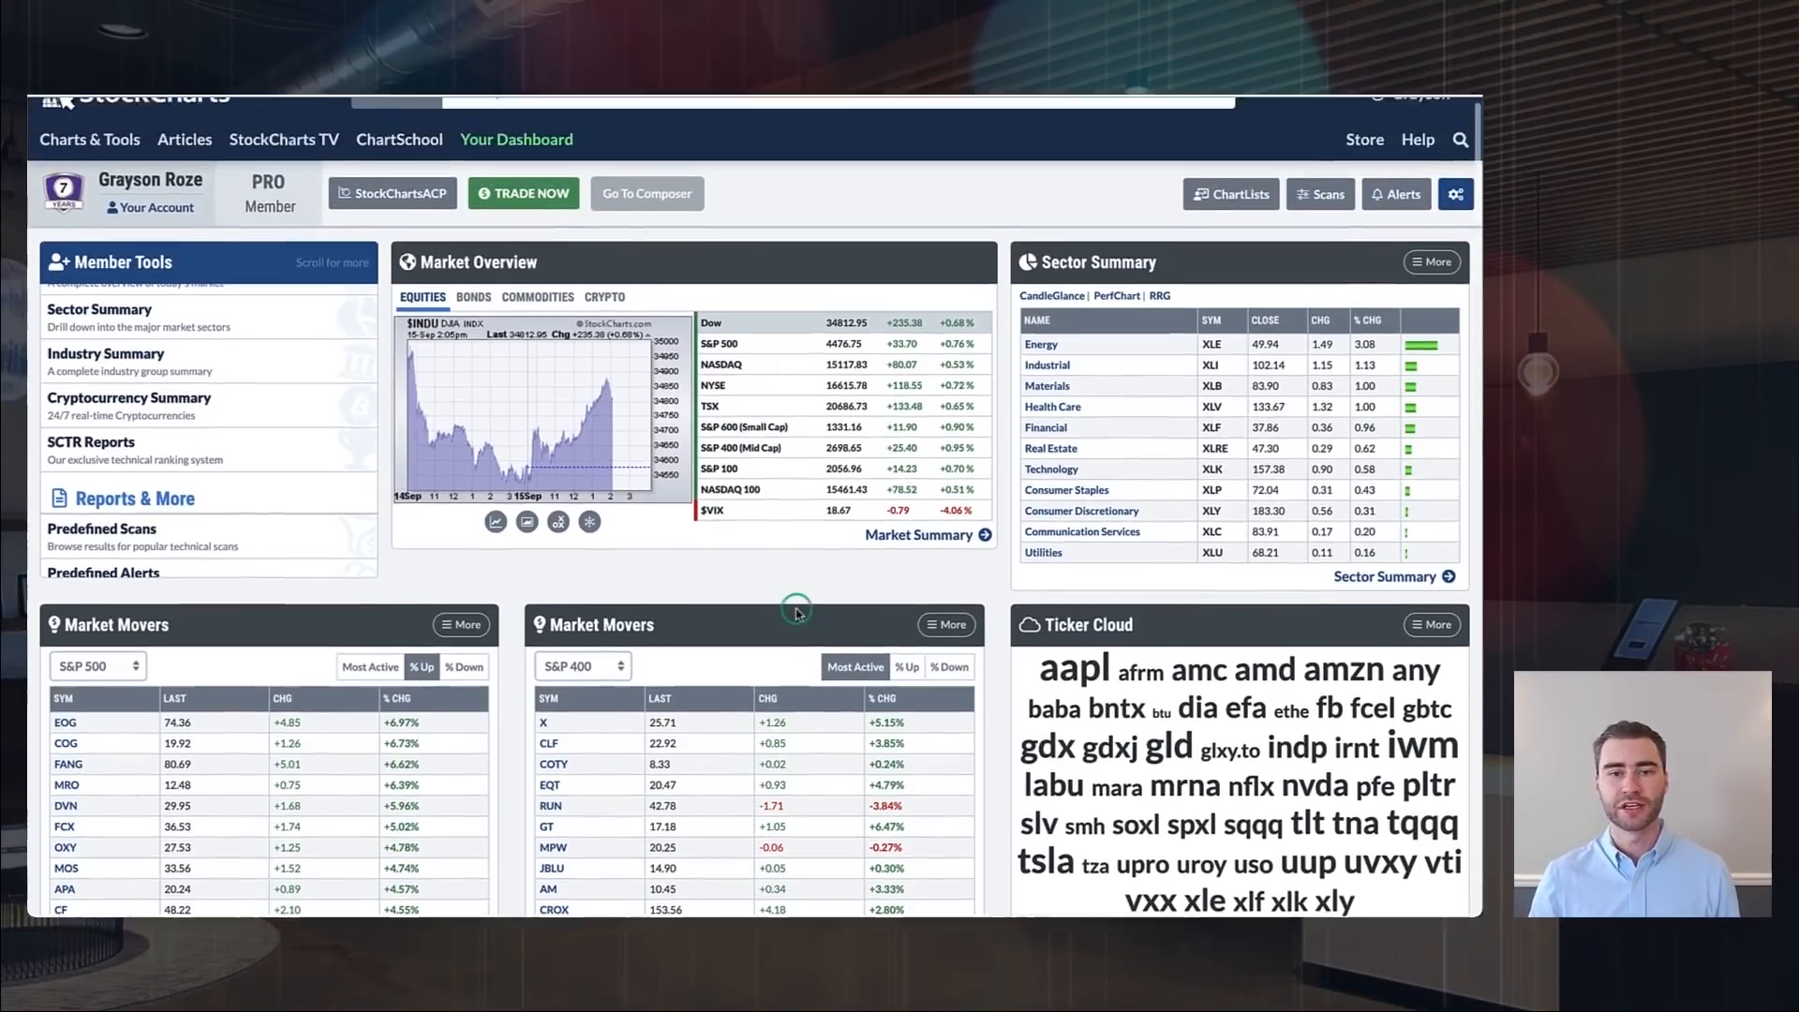
click(1421, 295)
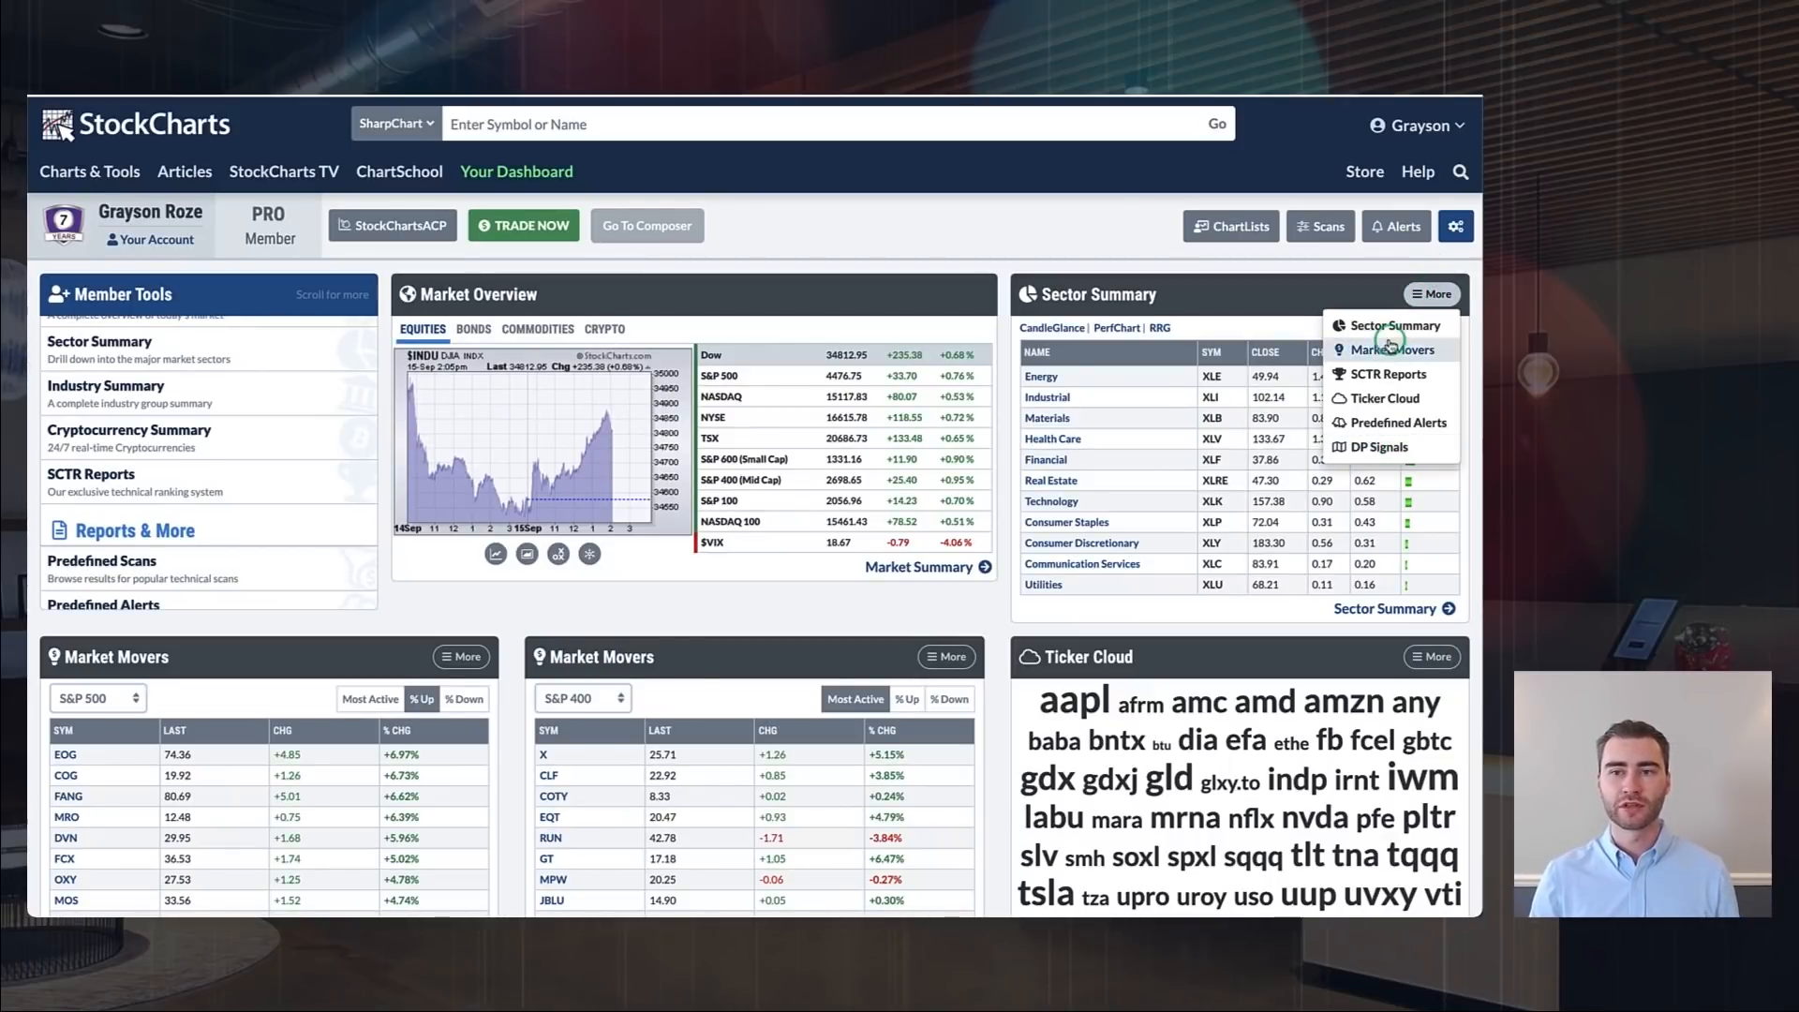
click(1279, 302)
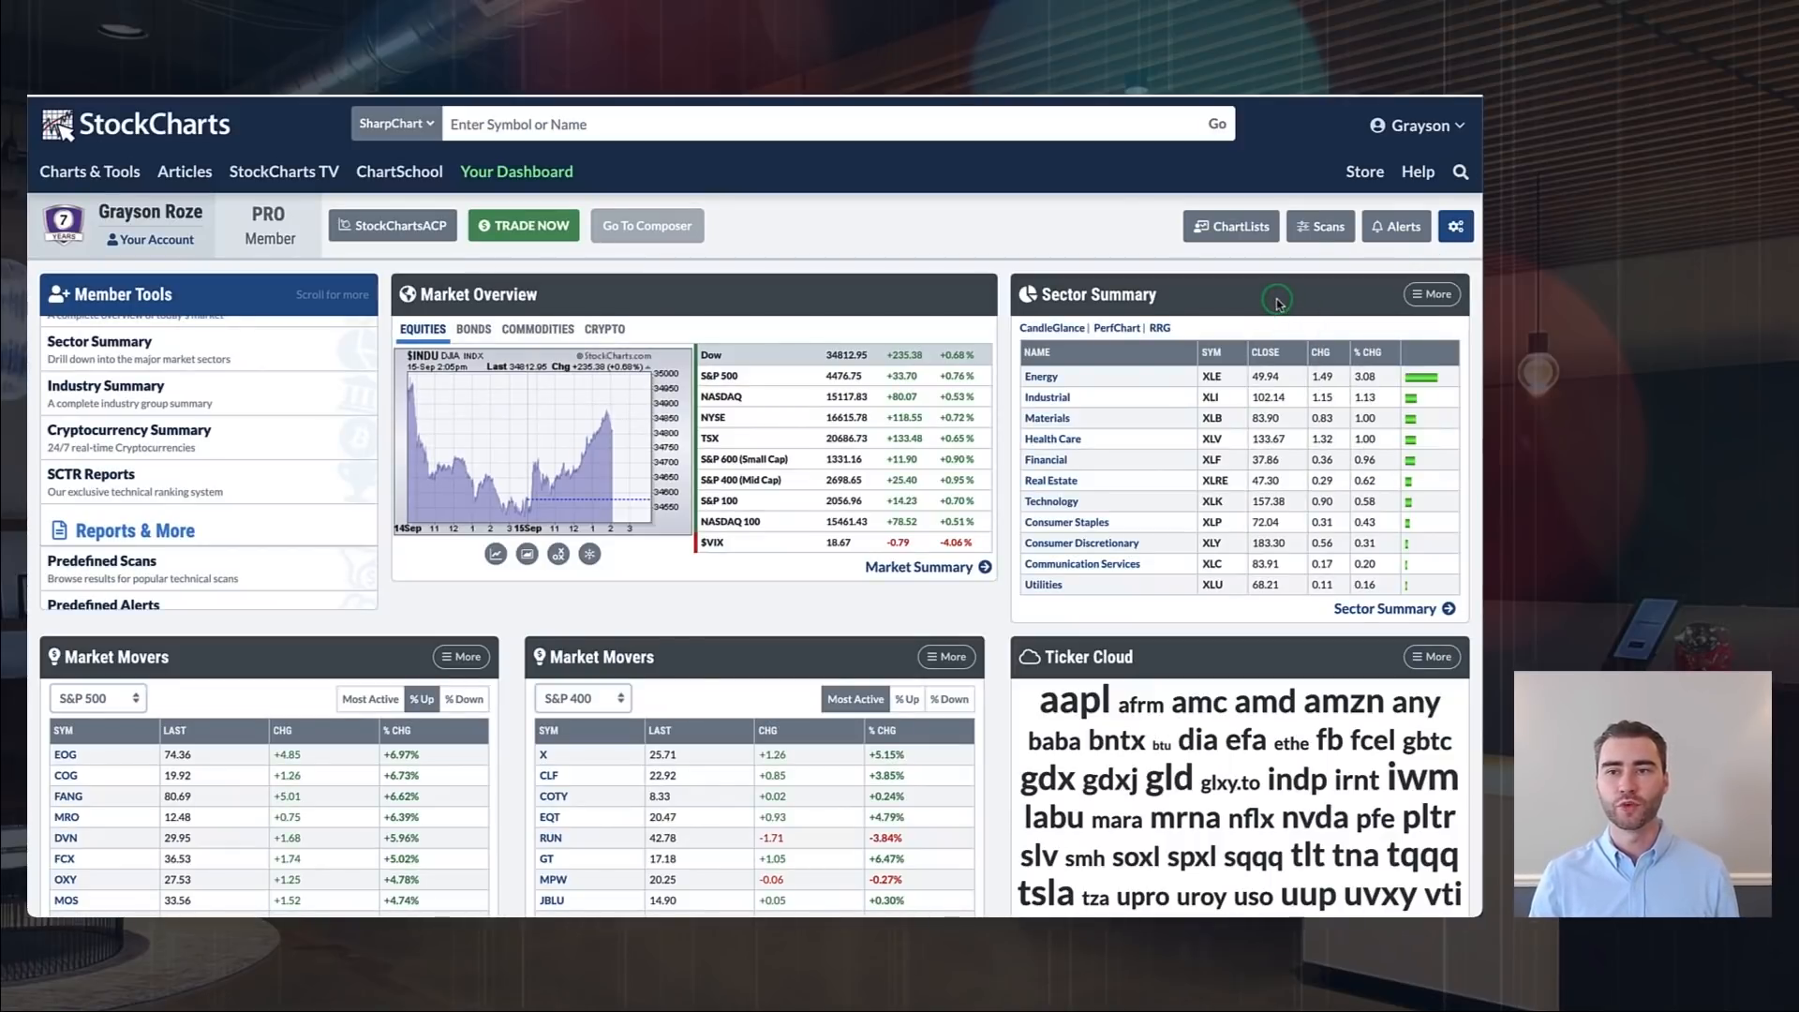
Check the panel options in Dashboard Preferences without saving, and view the Core Positions and Explore Positions ChartList panels.
click(1455, 227)
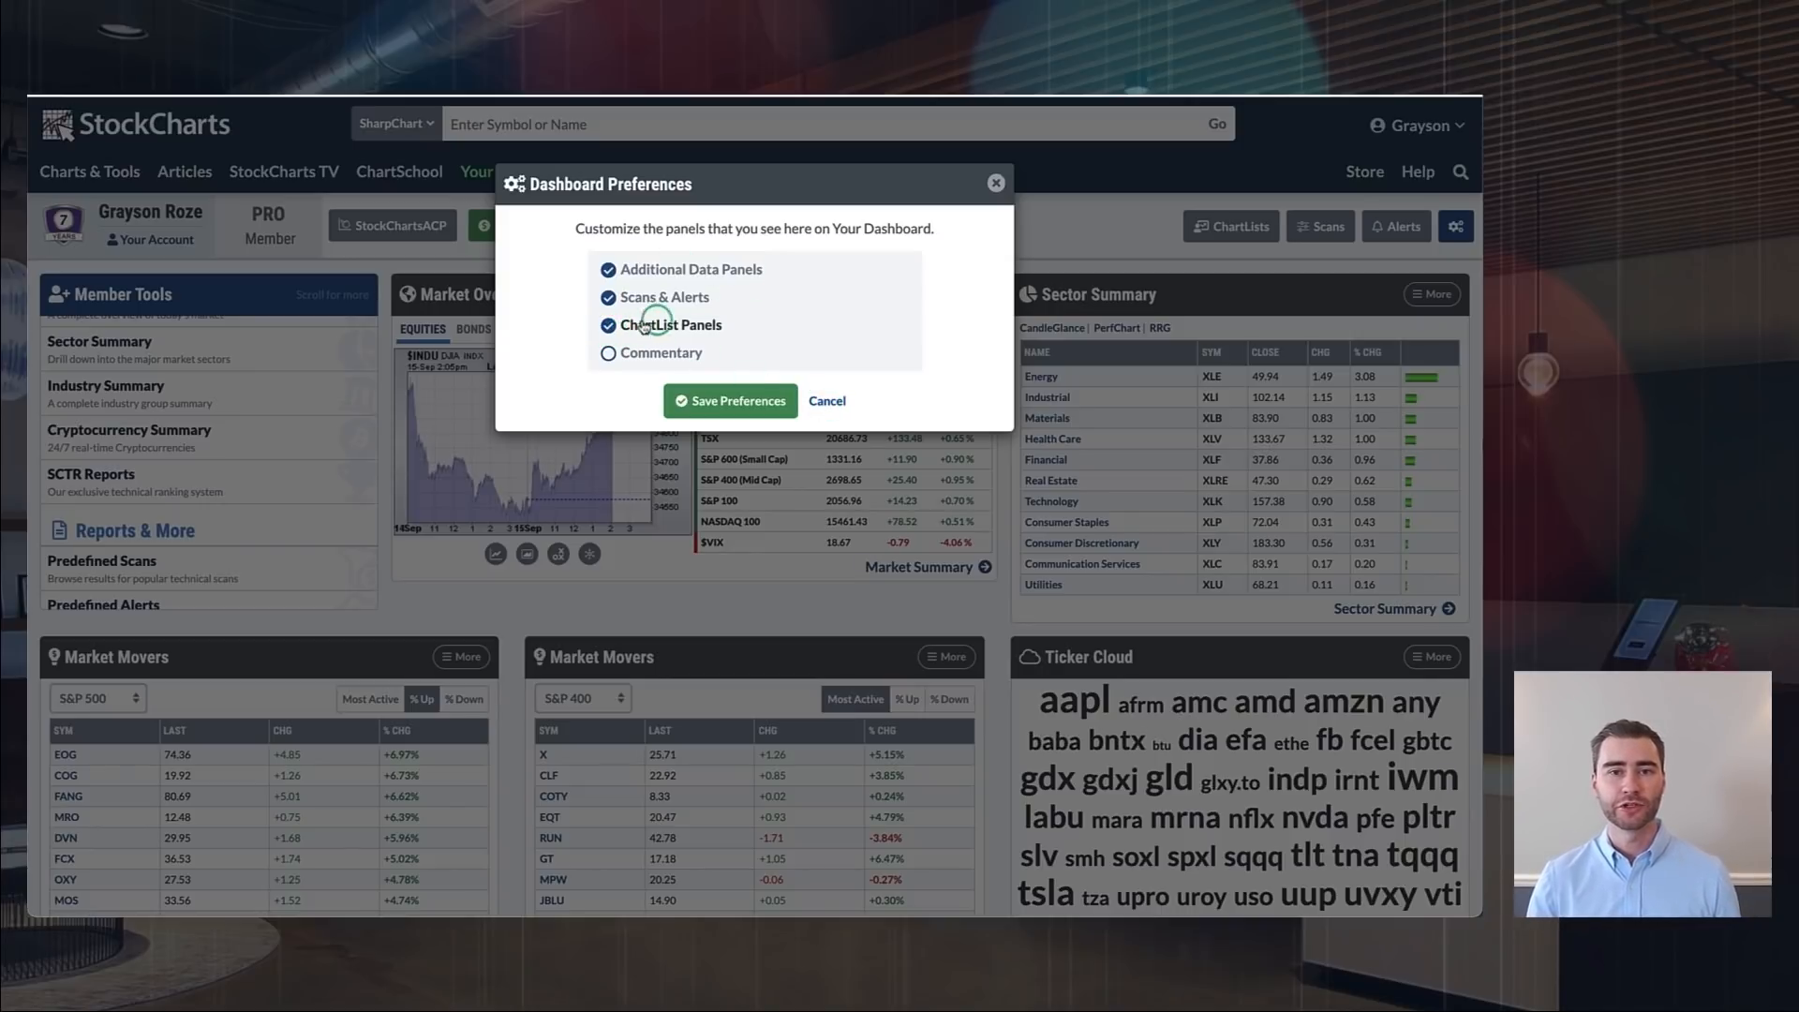
click(828, 401)
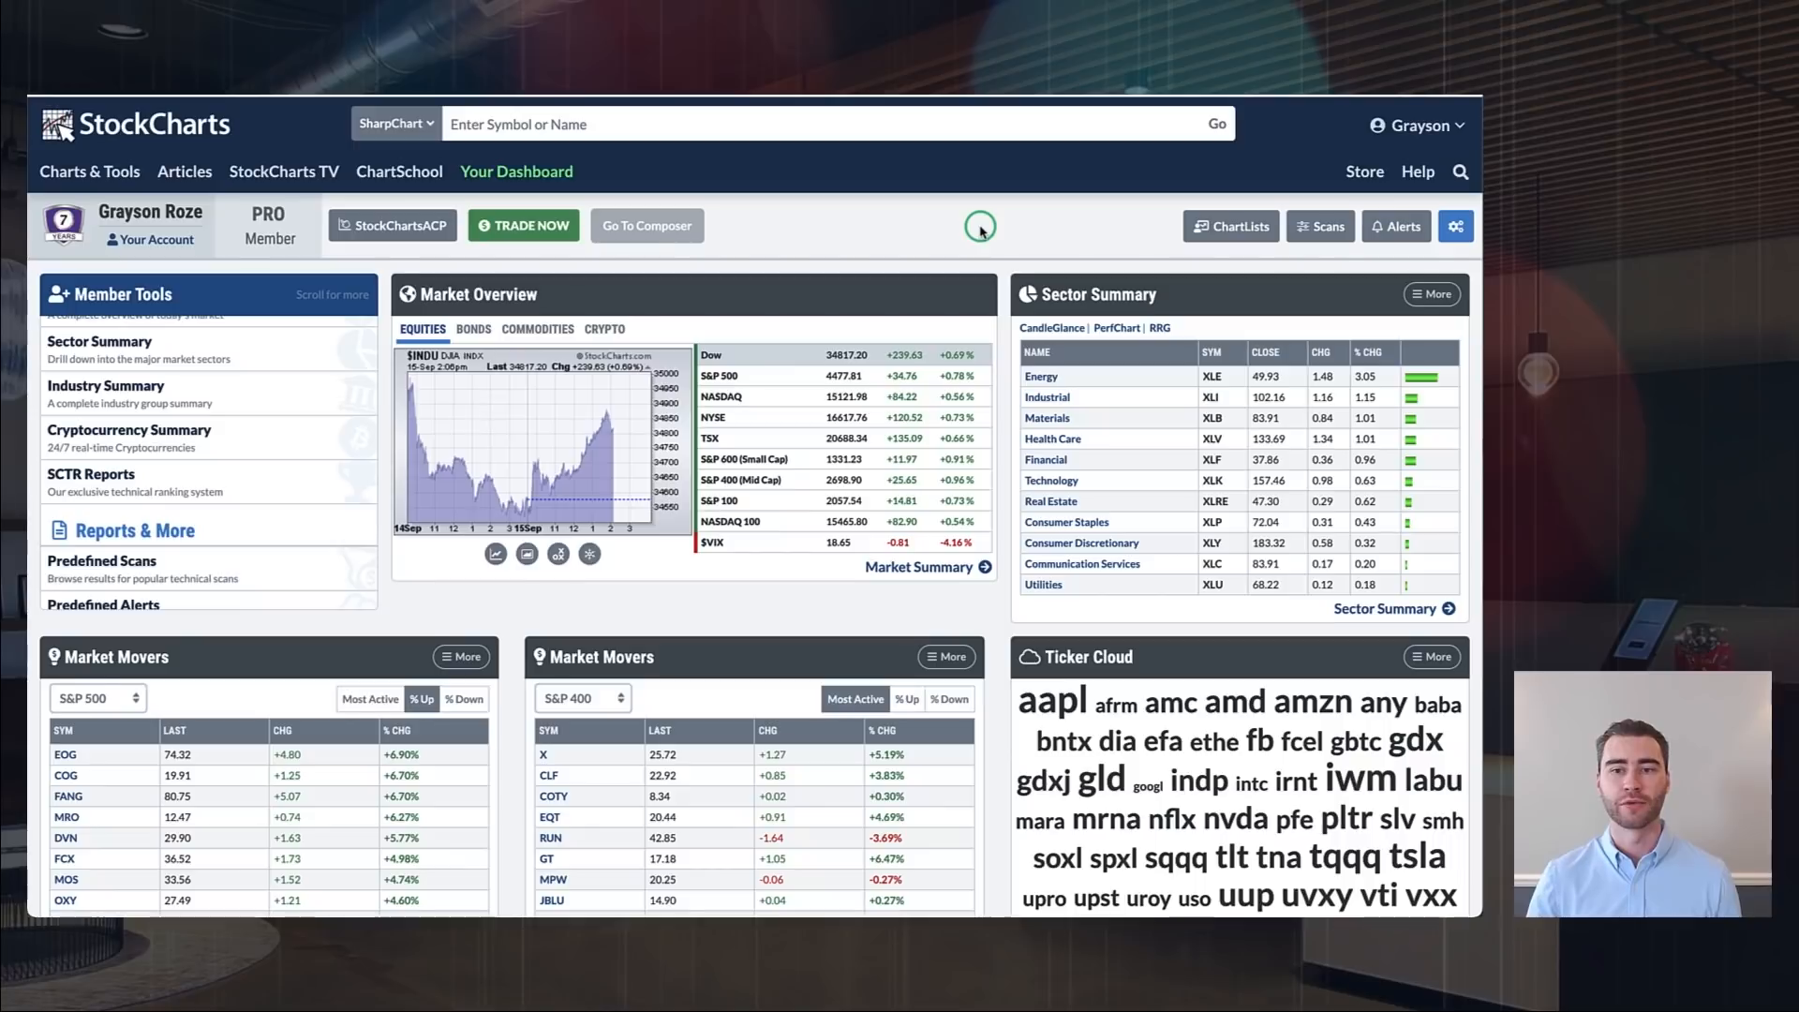
scroll(980, 229, down, 3)
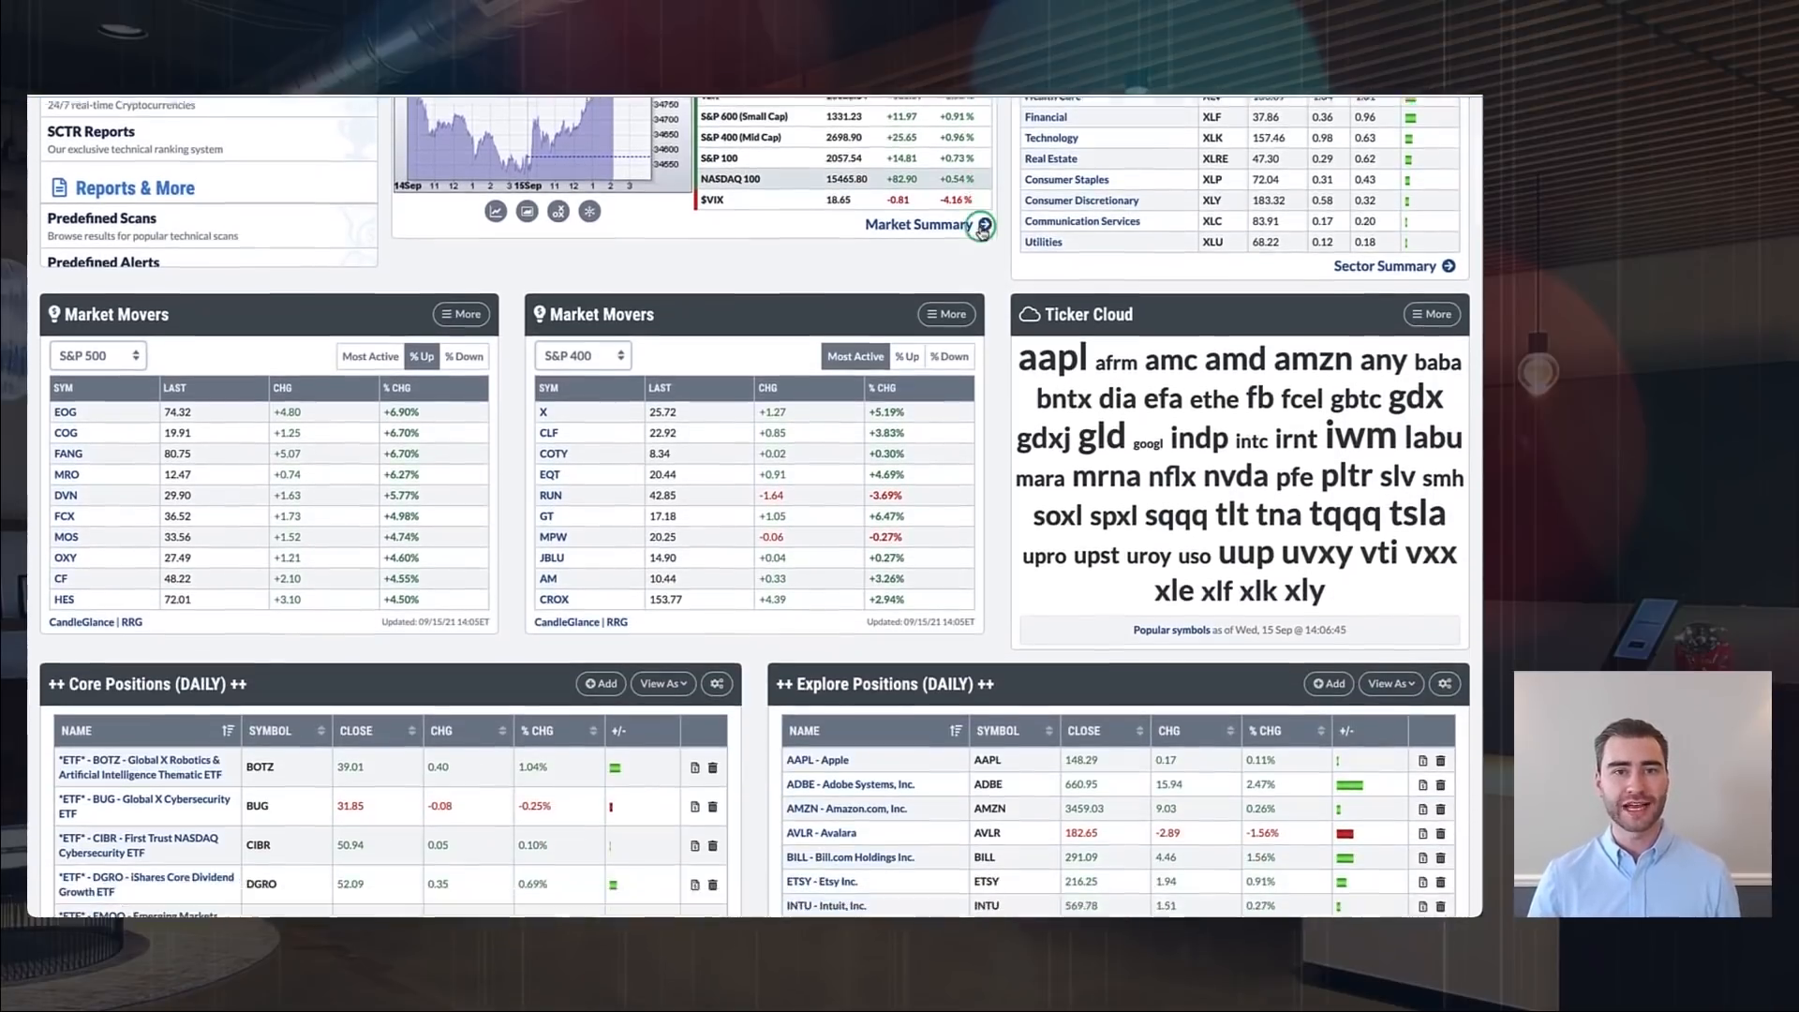
scroll(1136, 413, down, 2)
scroll(1140, 405, down, 3)
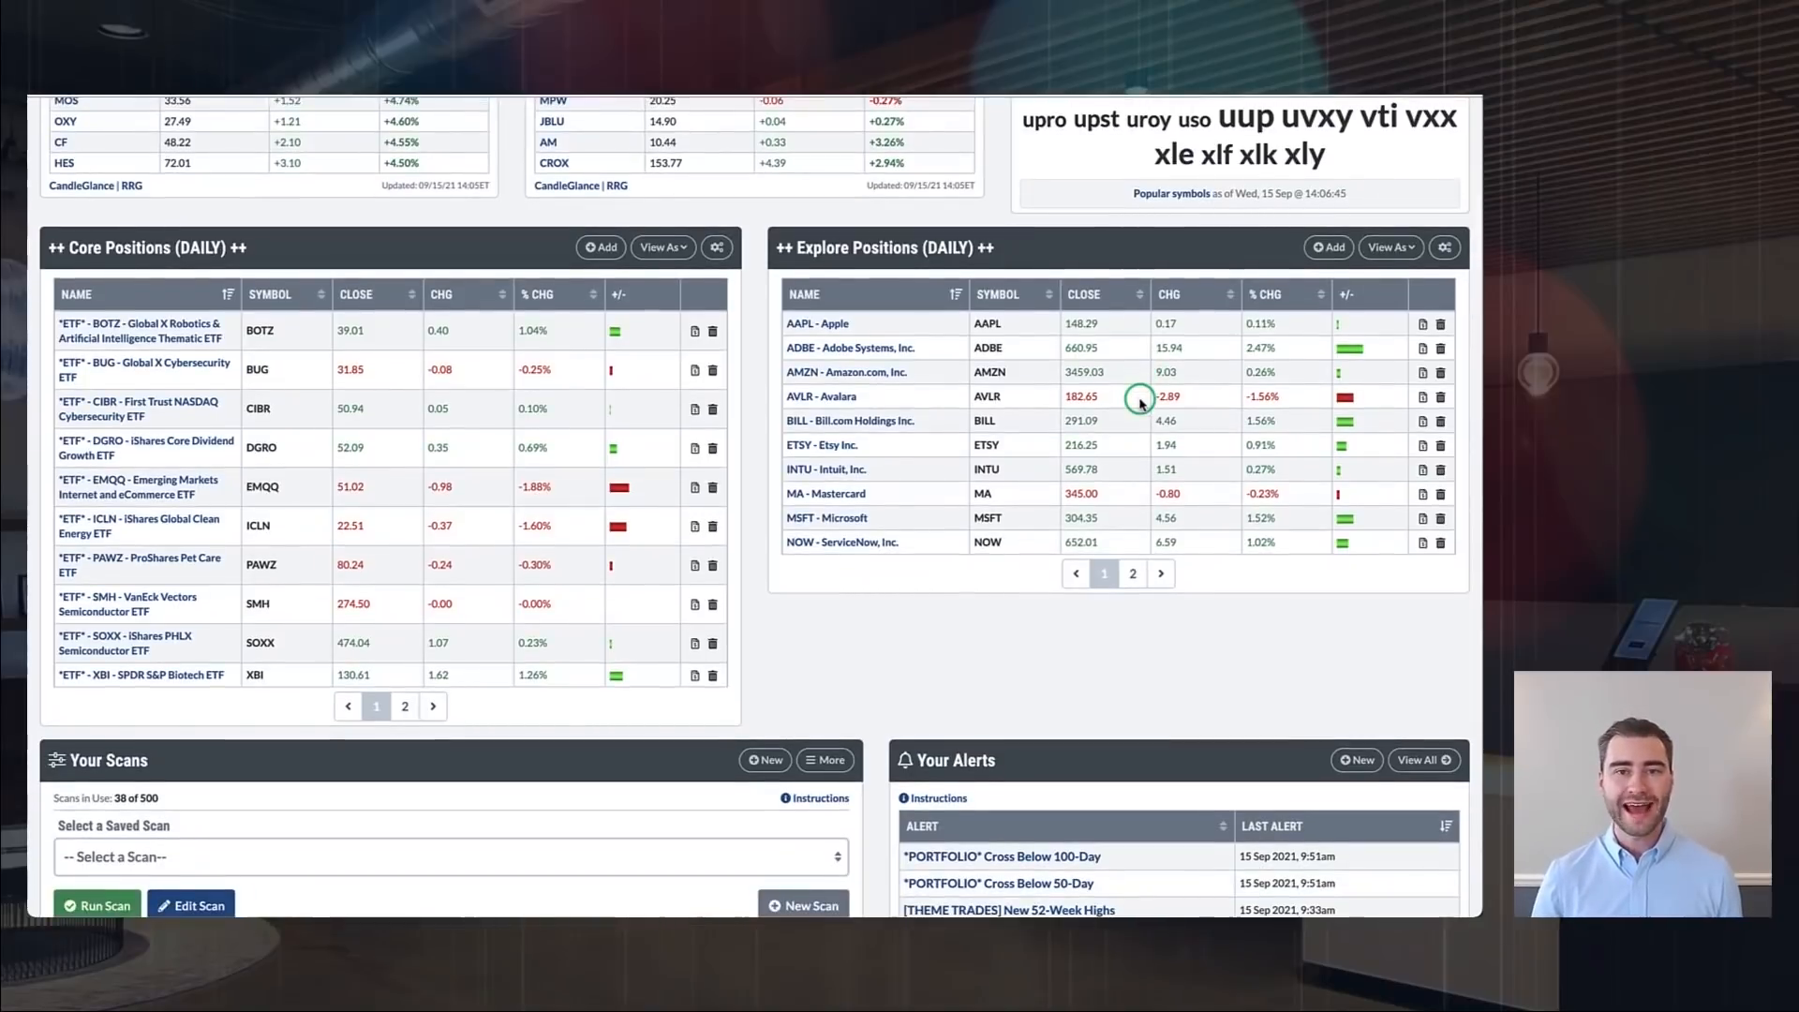
scroll(1140, 403, down, 1)
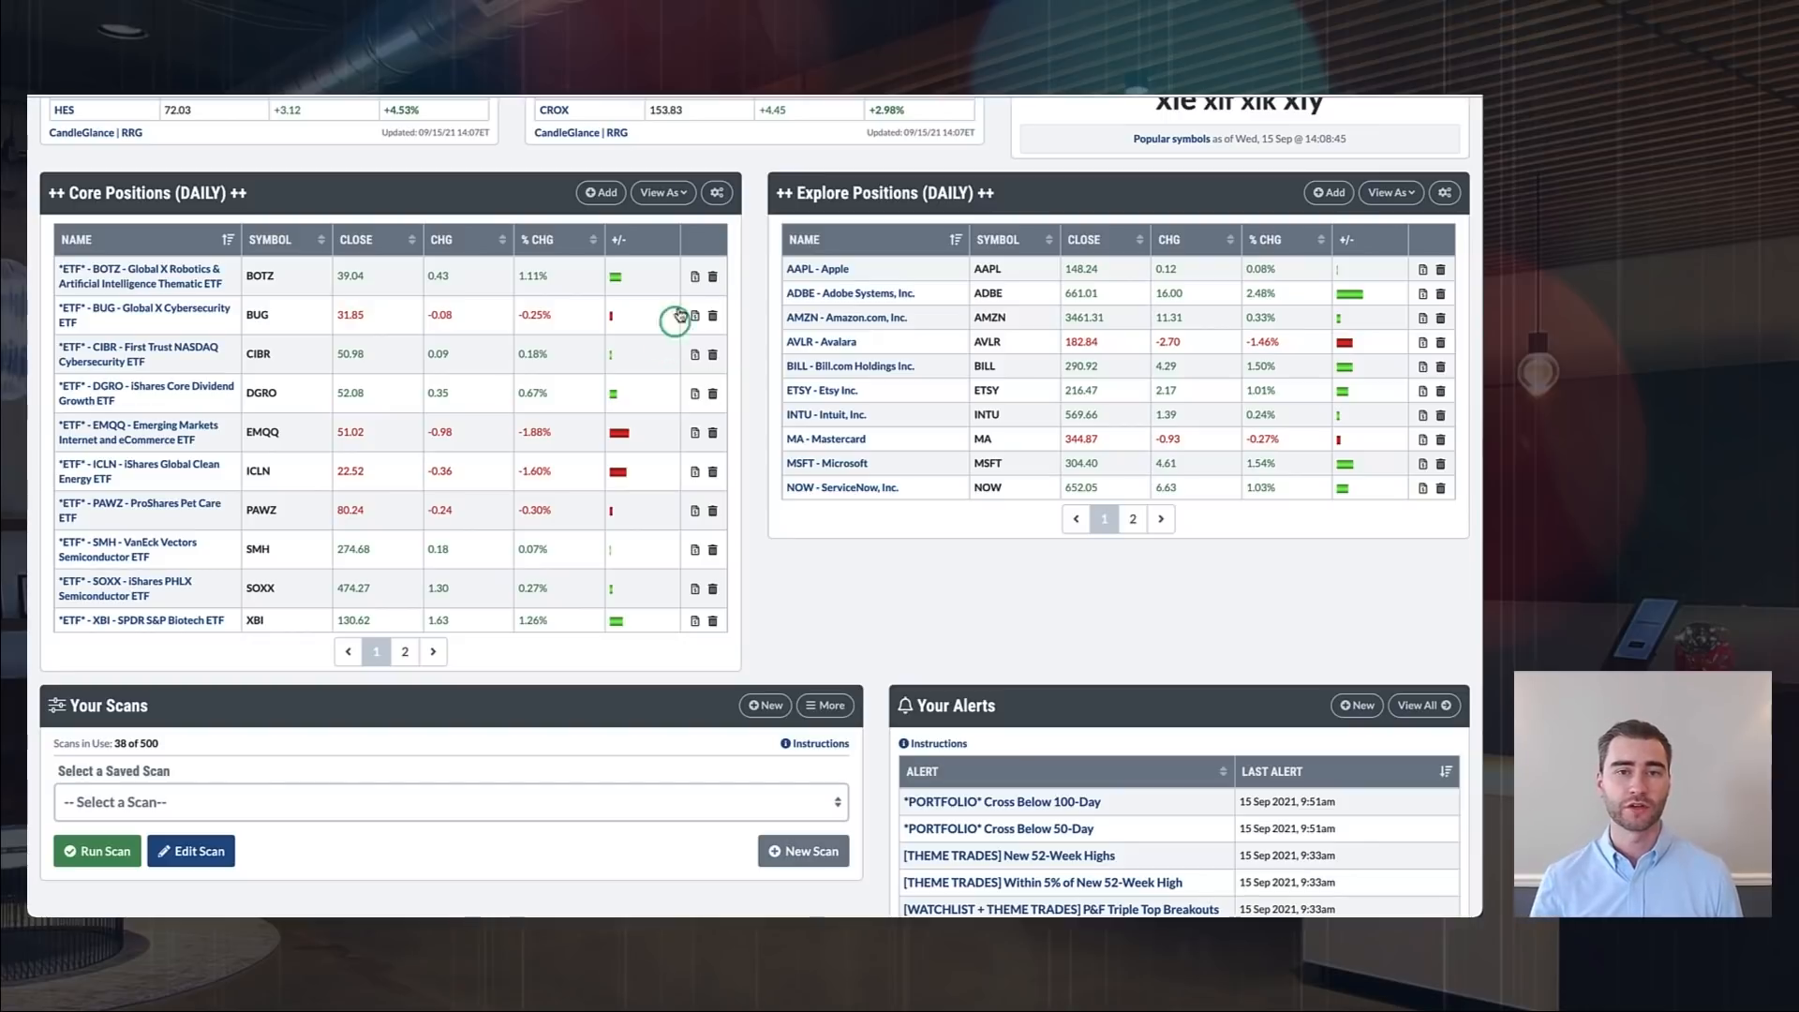
Browse the available ChartLists for the Core Positions panel, select ++ Core Positions (DAILY) ++ and update the panel.
click(717, 194)
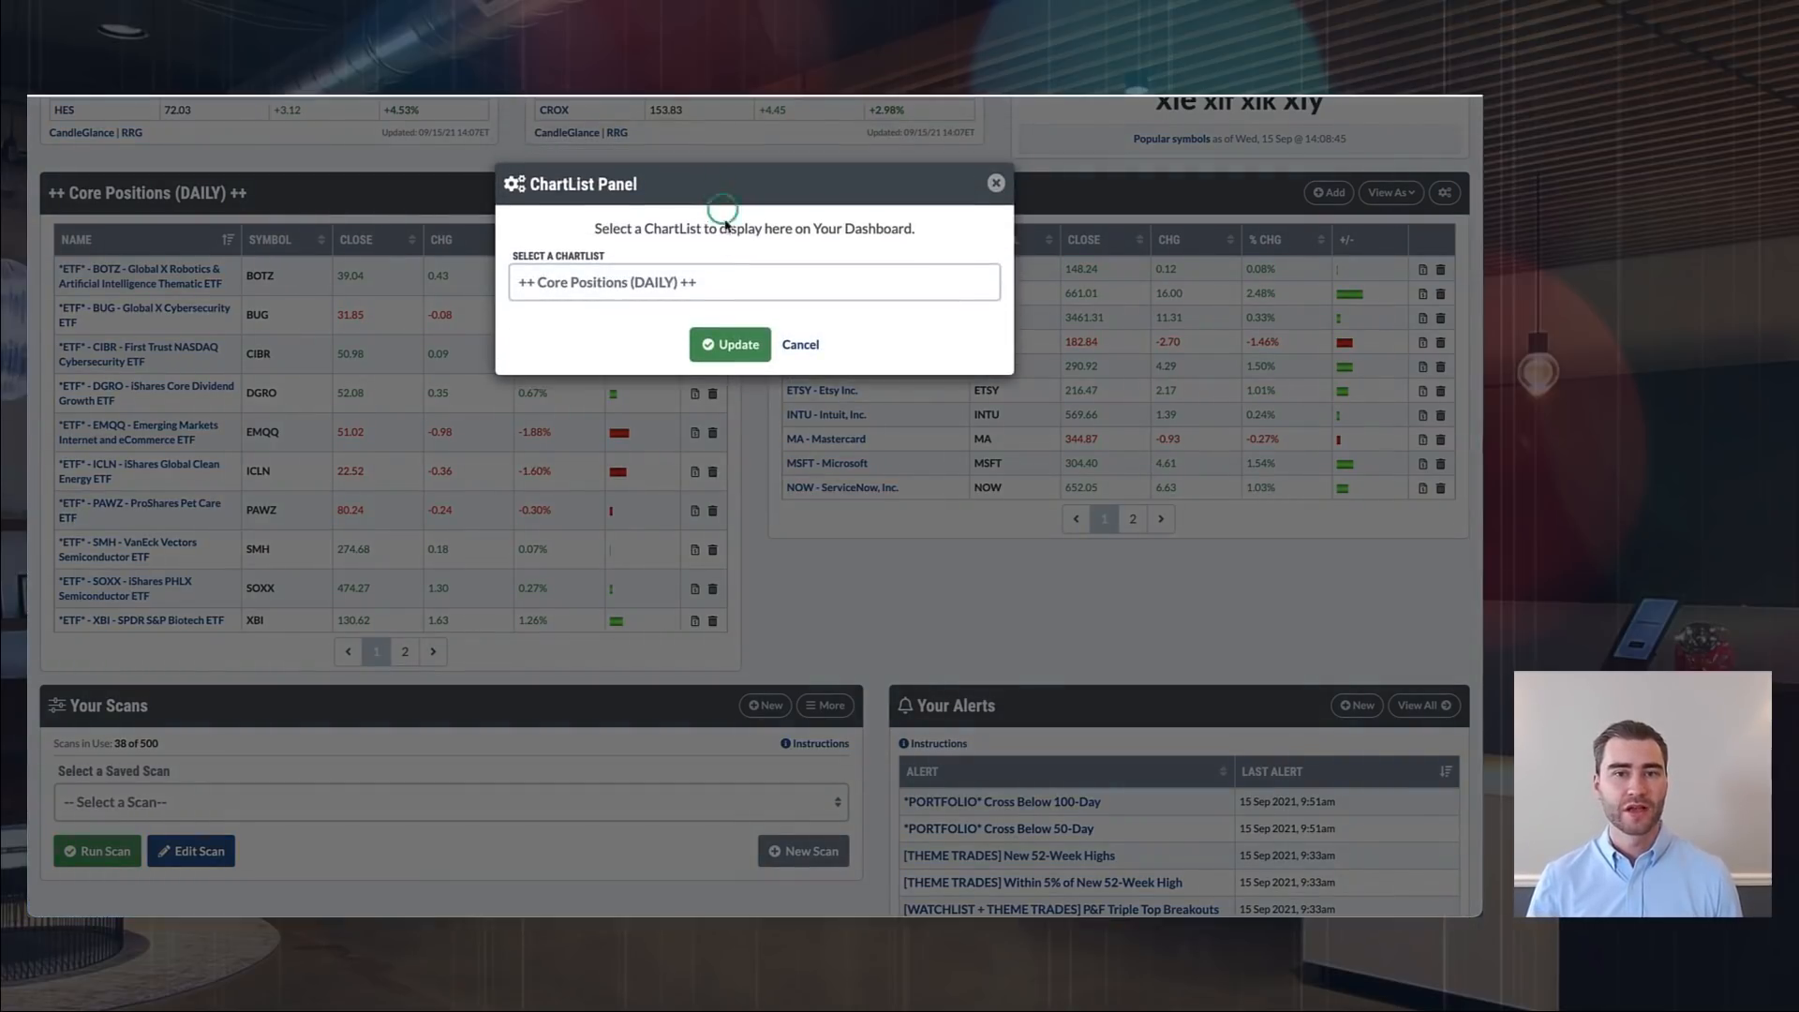
click(672, 286)
scroll(667, 407, down, 2)
scroll(666, 412, up, 3)
scroll(666, 413, up, 4)
scroll(666, 413, down, 5)
scroll(667, 413, down, 2)
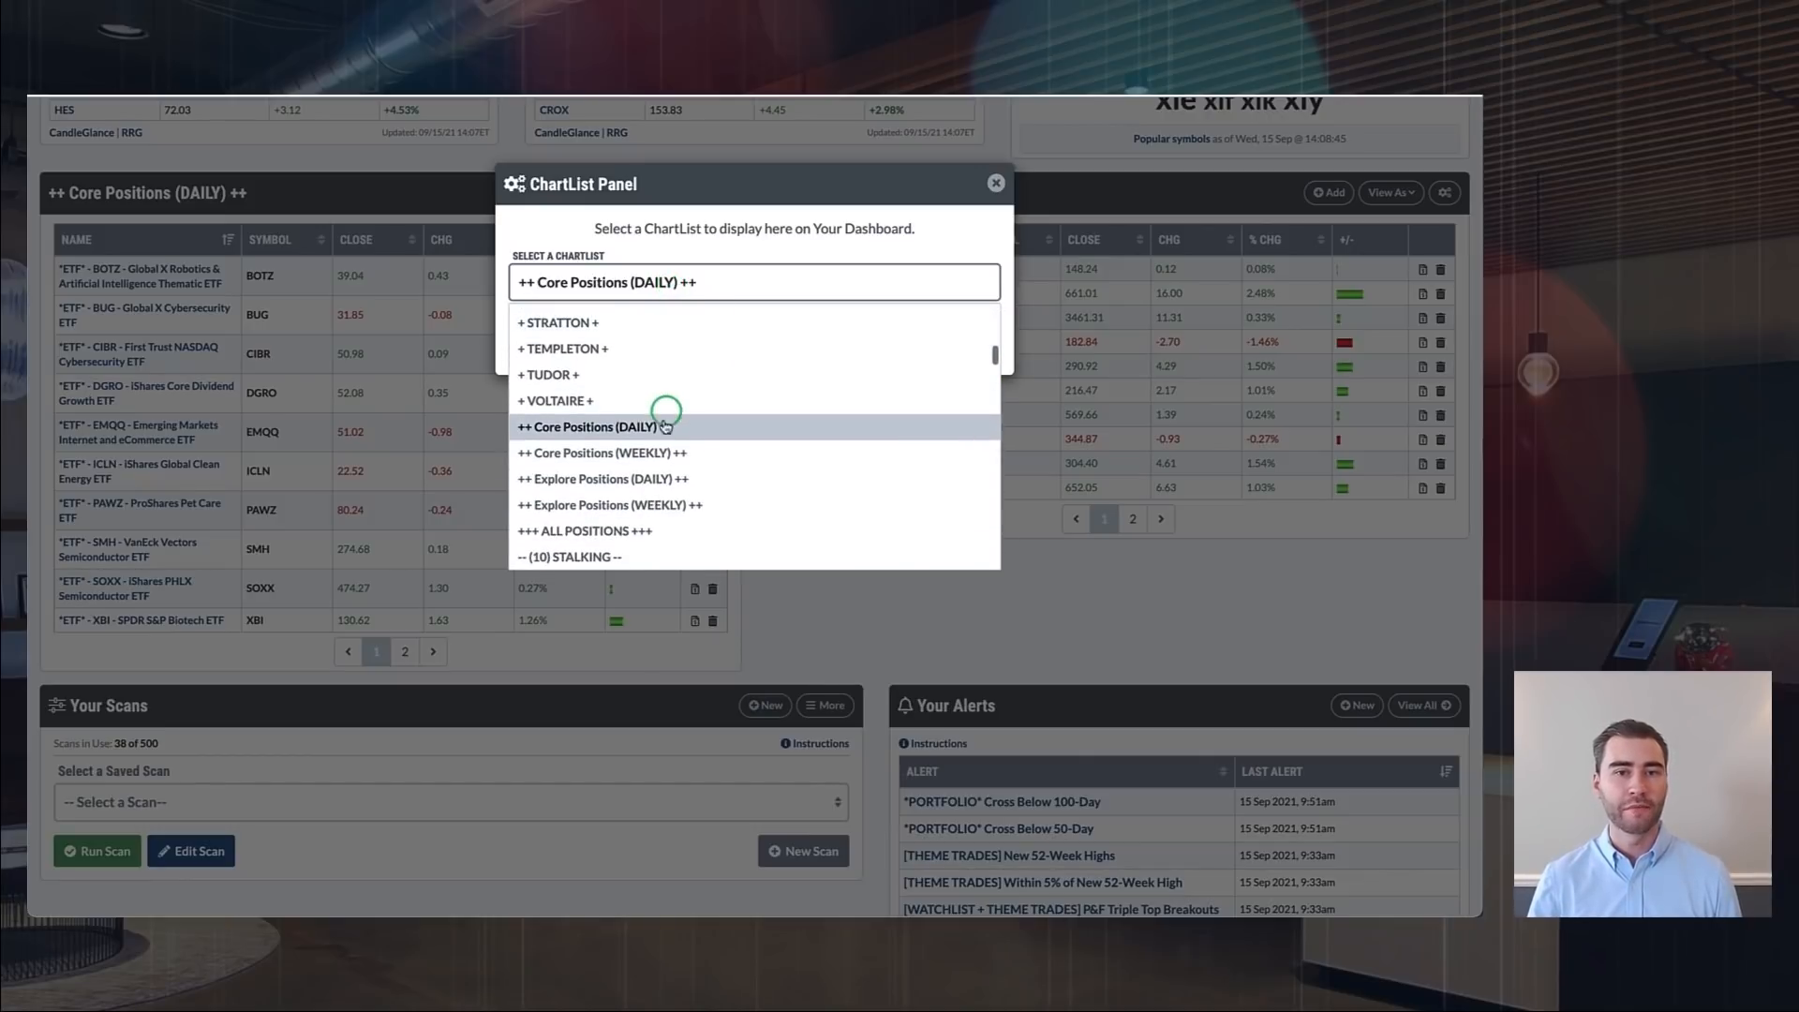
click(602, 430)
click(730, 343)
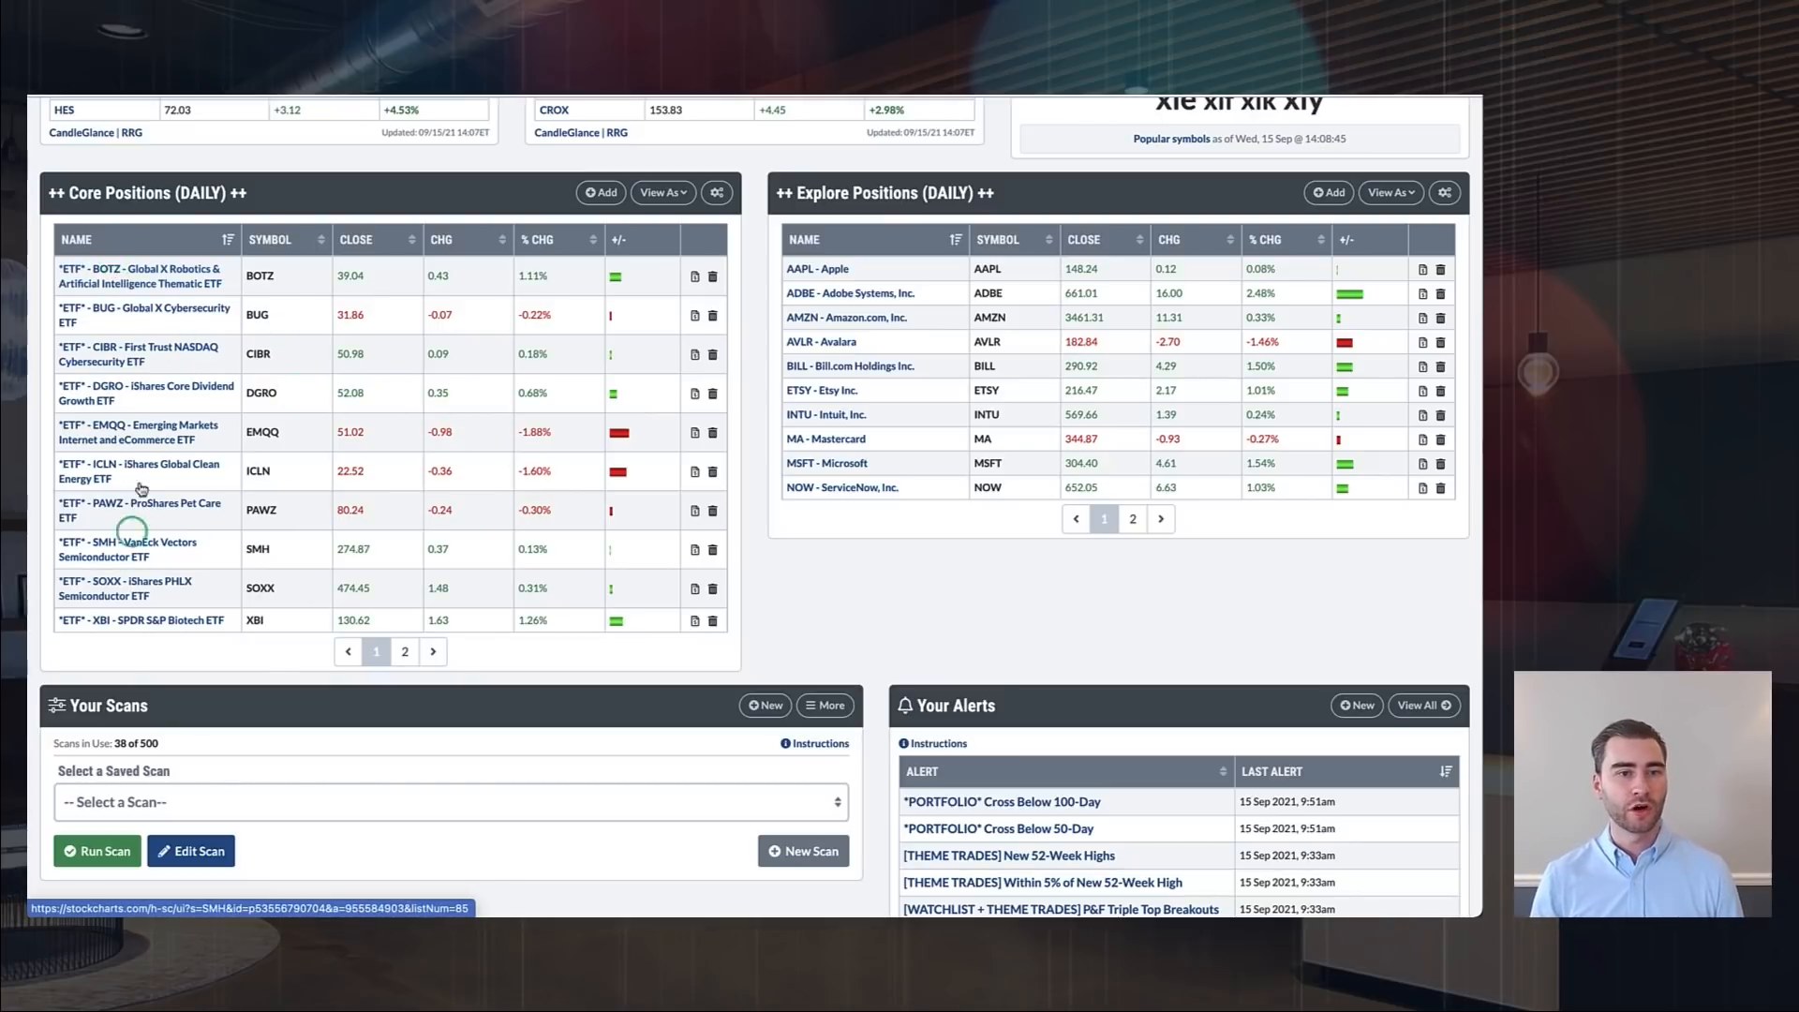
Sort the Core Positions (DAILY) panel by % CHG in ascending order.
mouse_move(261, 432)
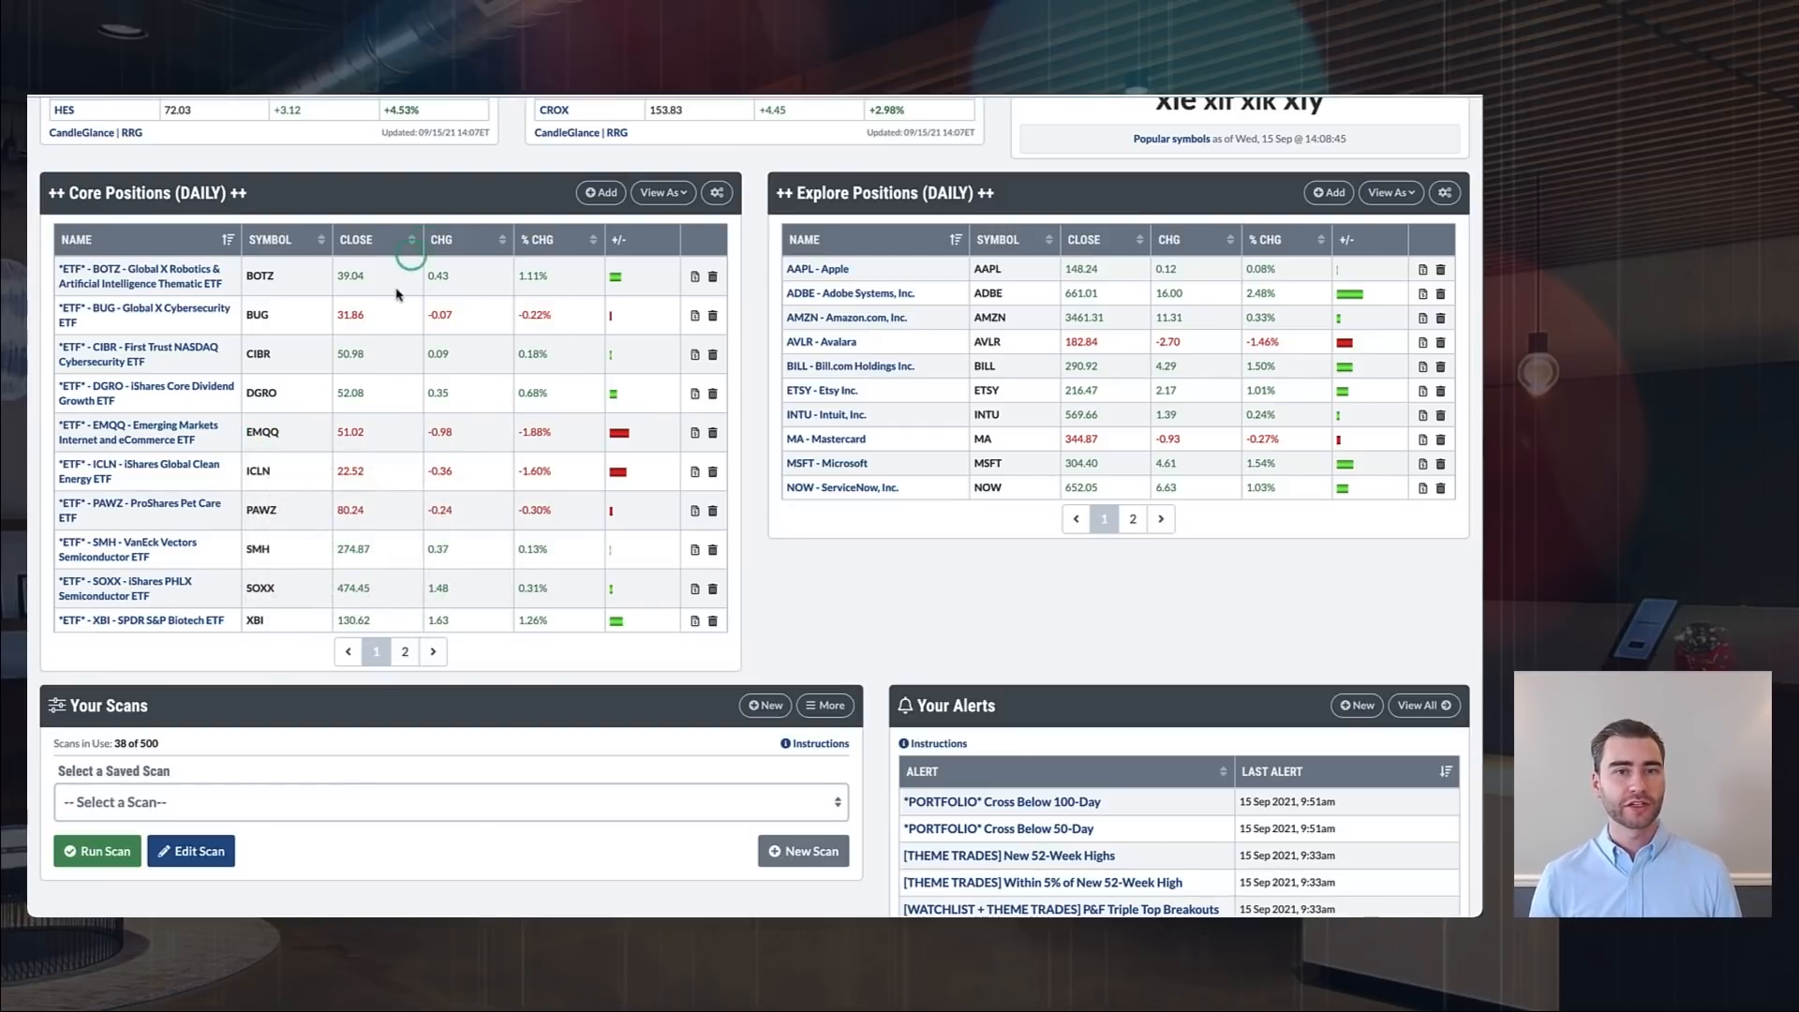
click(541, 239)
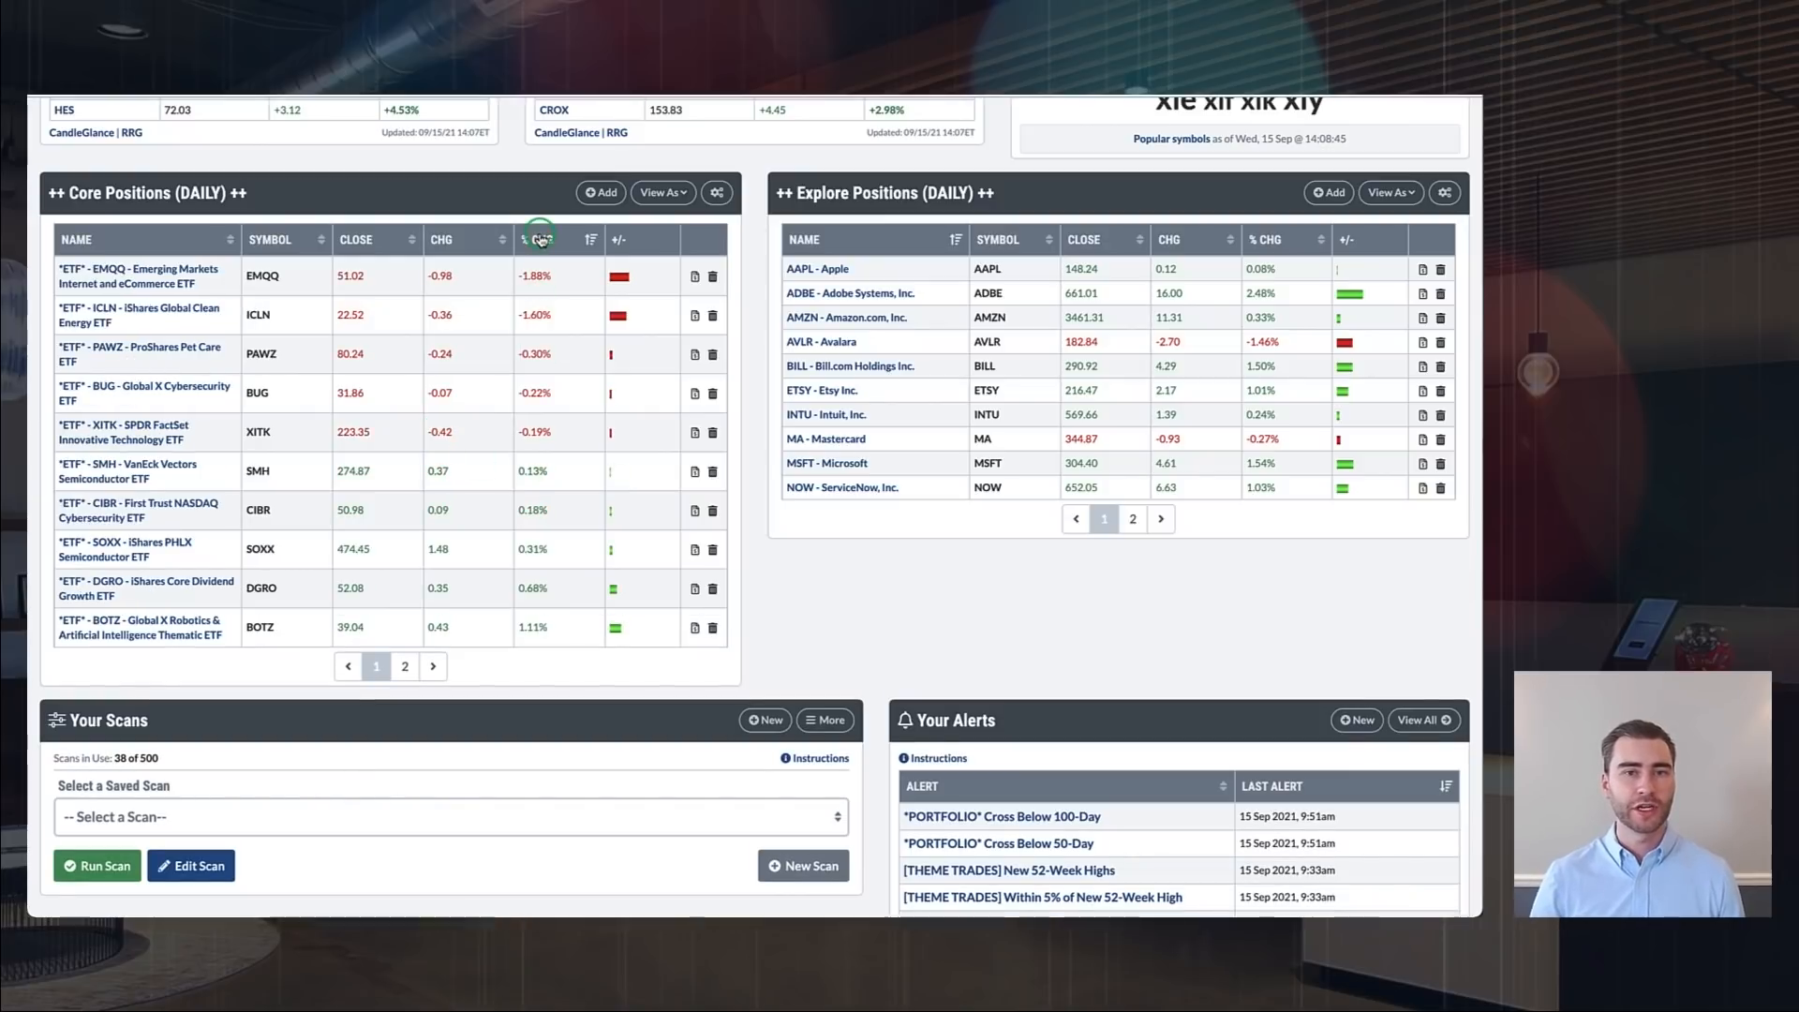
Sort the Core Positions (DAILY) panel by % CHG in descending order, view its second page and return to the first.
click(543, 242)
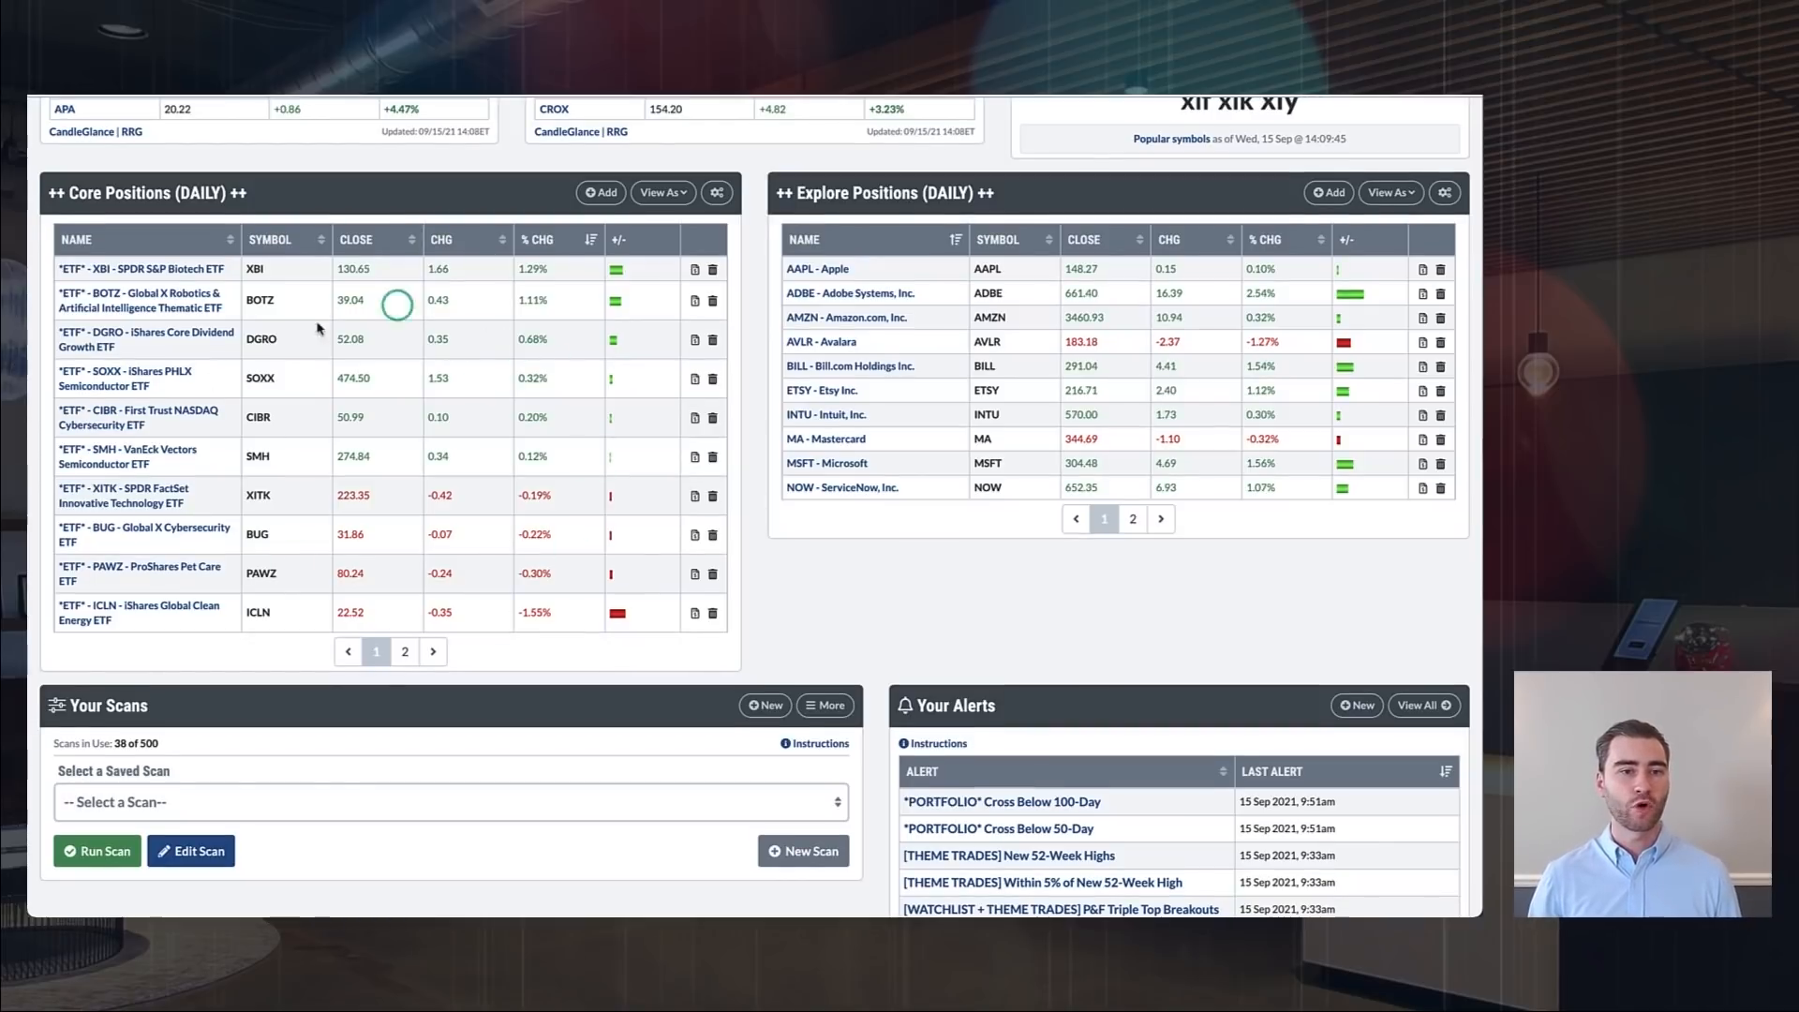
click(403, 652)
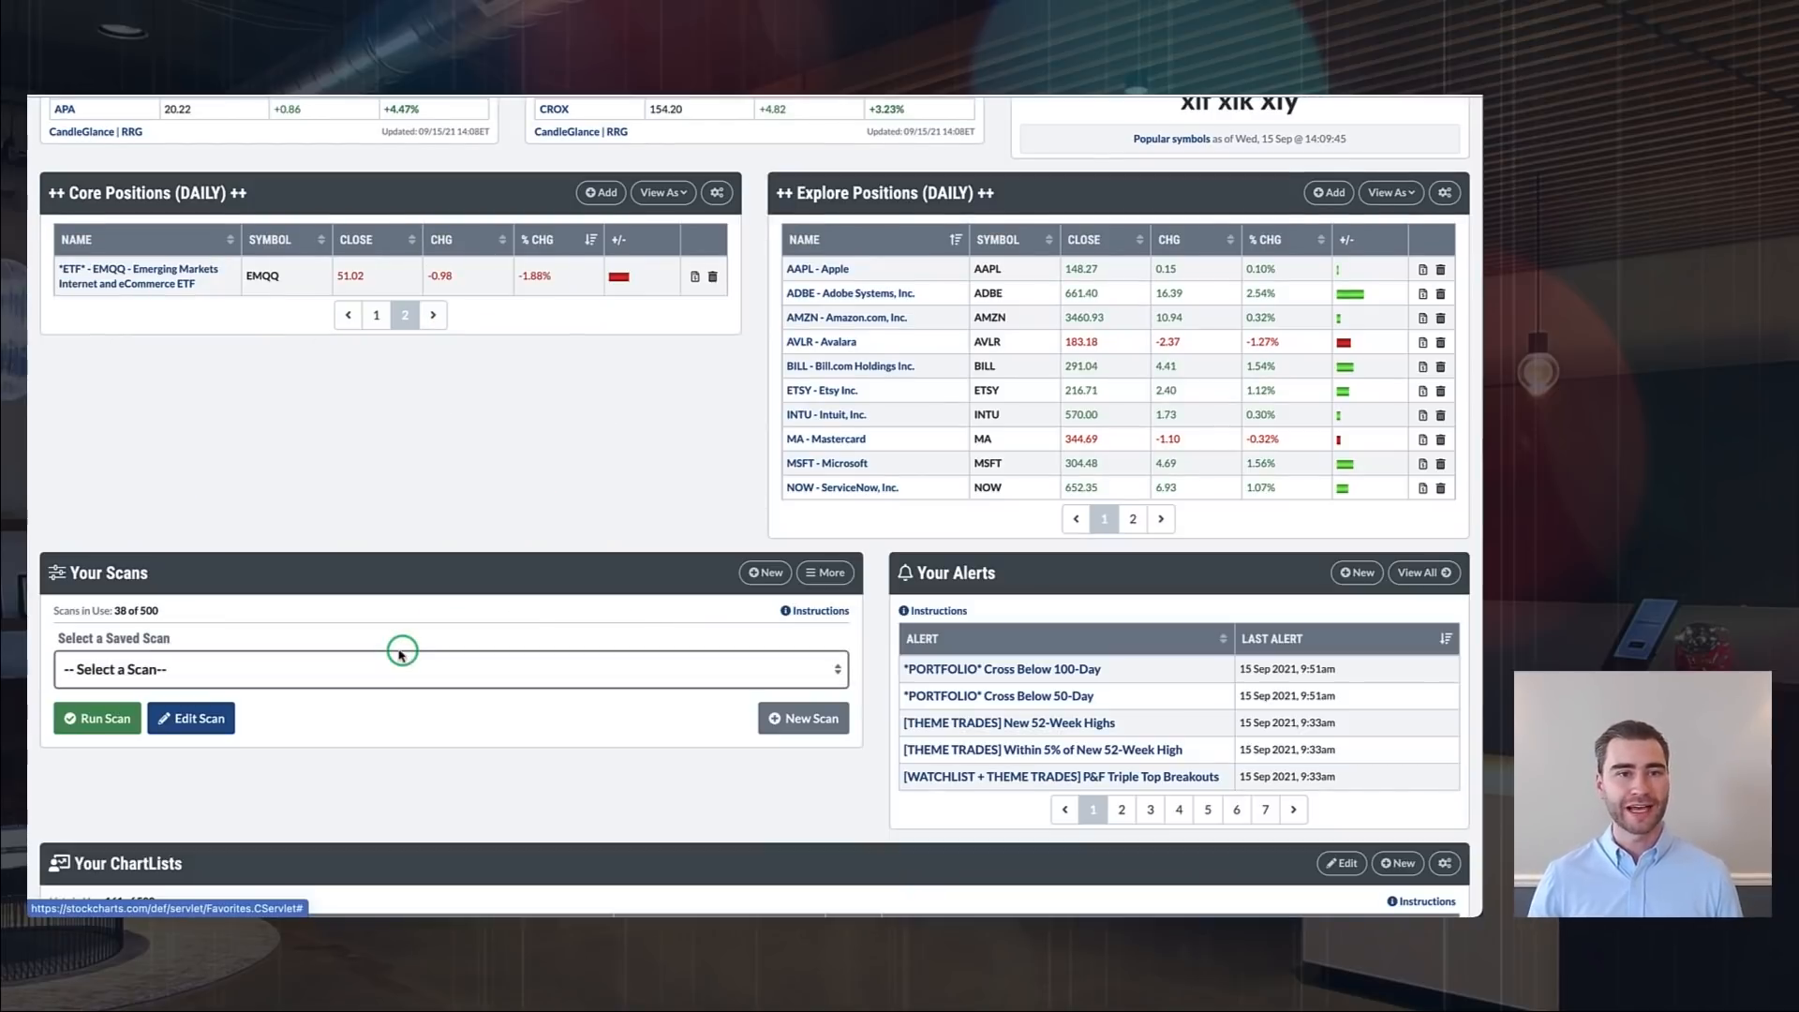
click(376, 315)
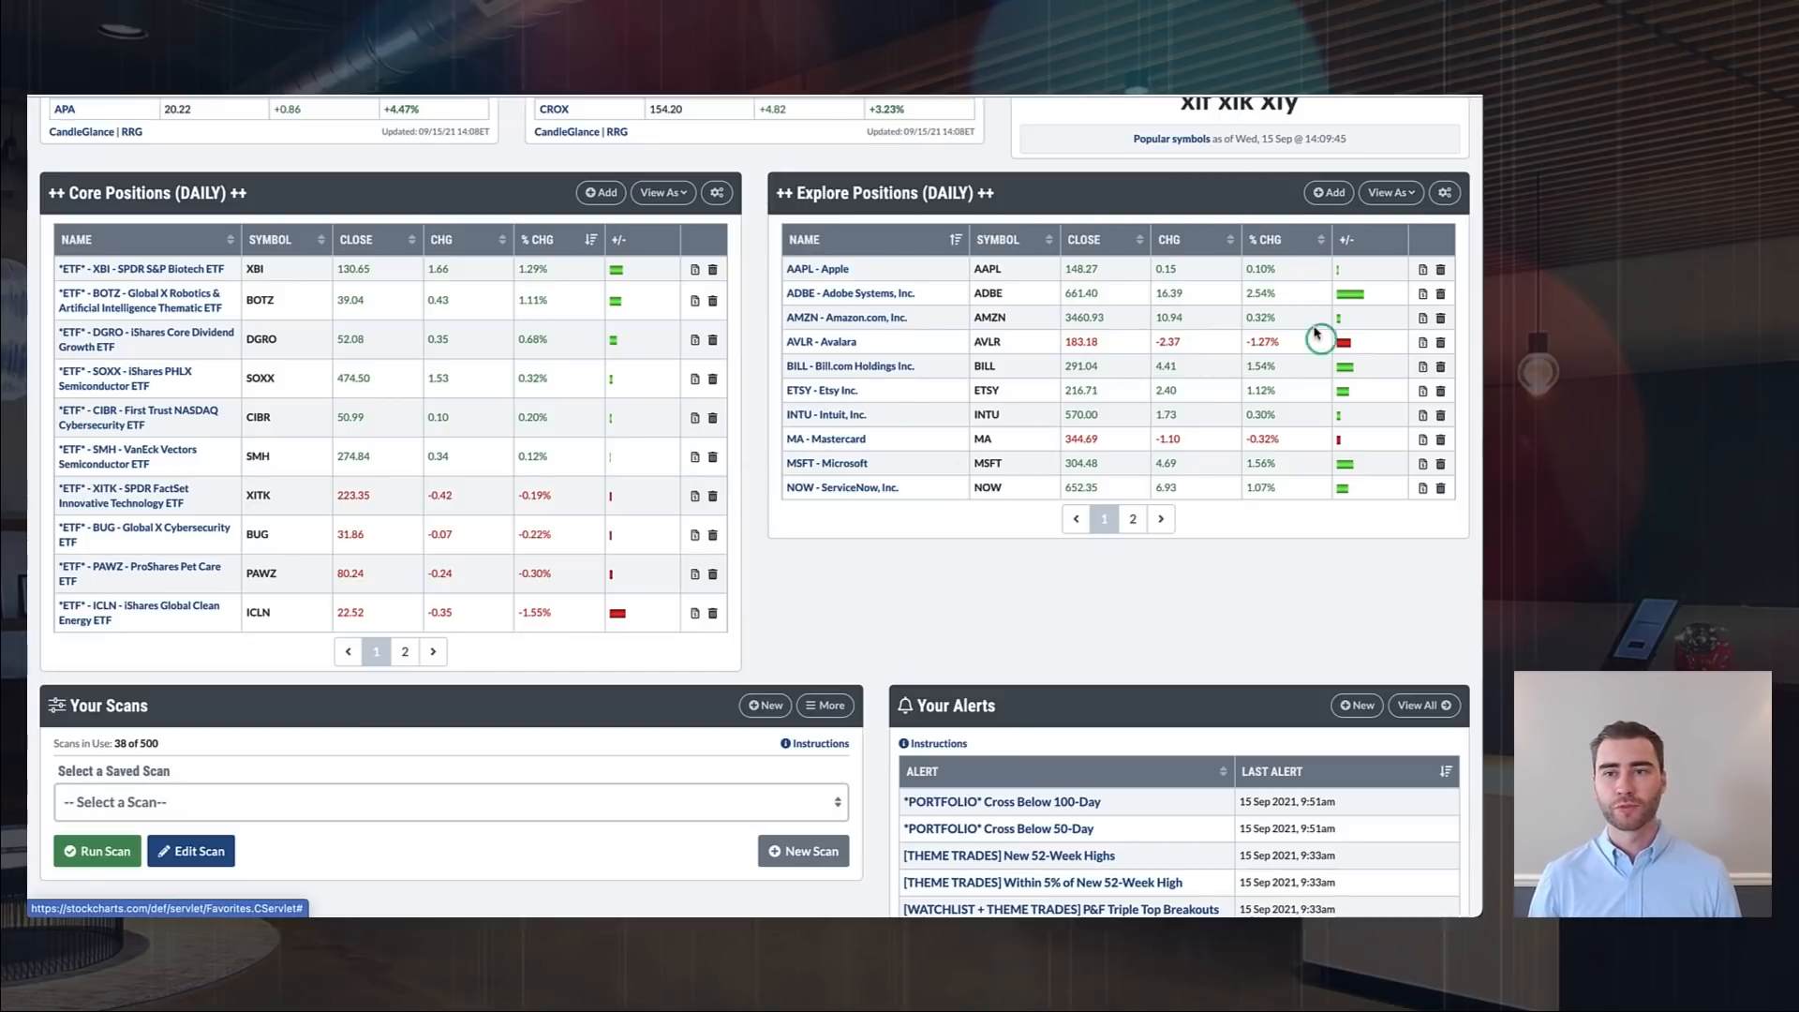
Sort the Explore Positions (DAILY) panel by % CHG in descending order, view its second page and return to the first.
click(1269, 245)
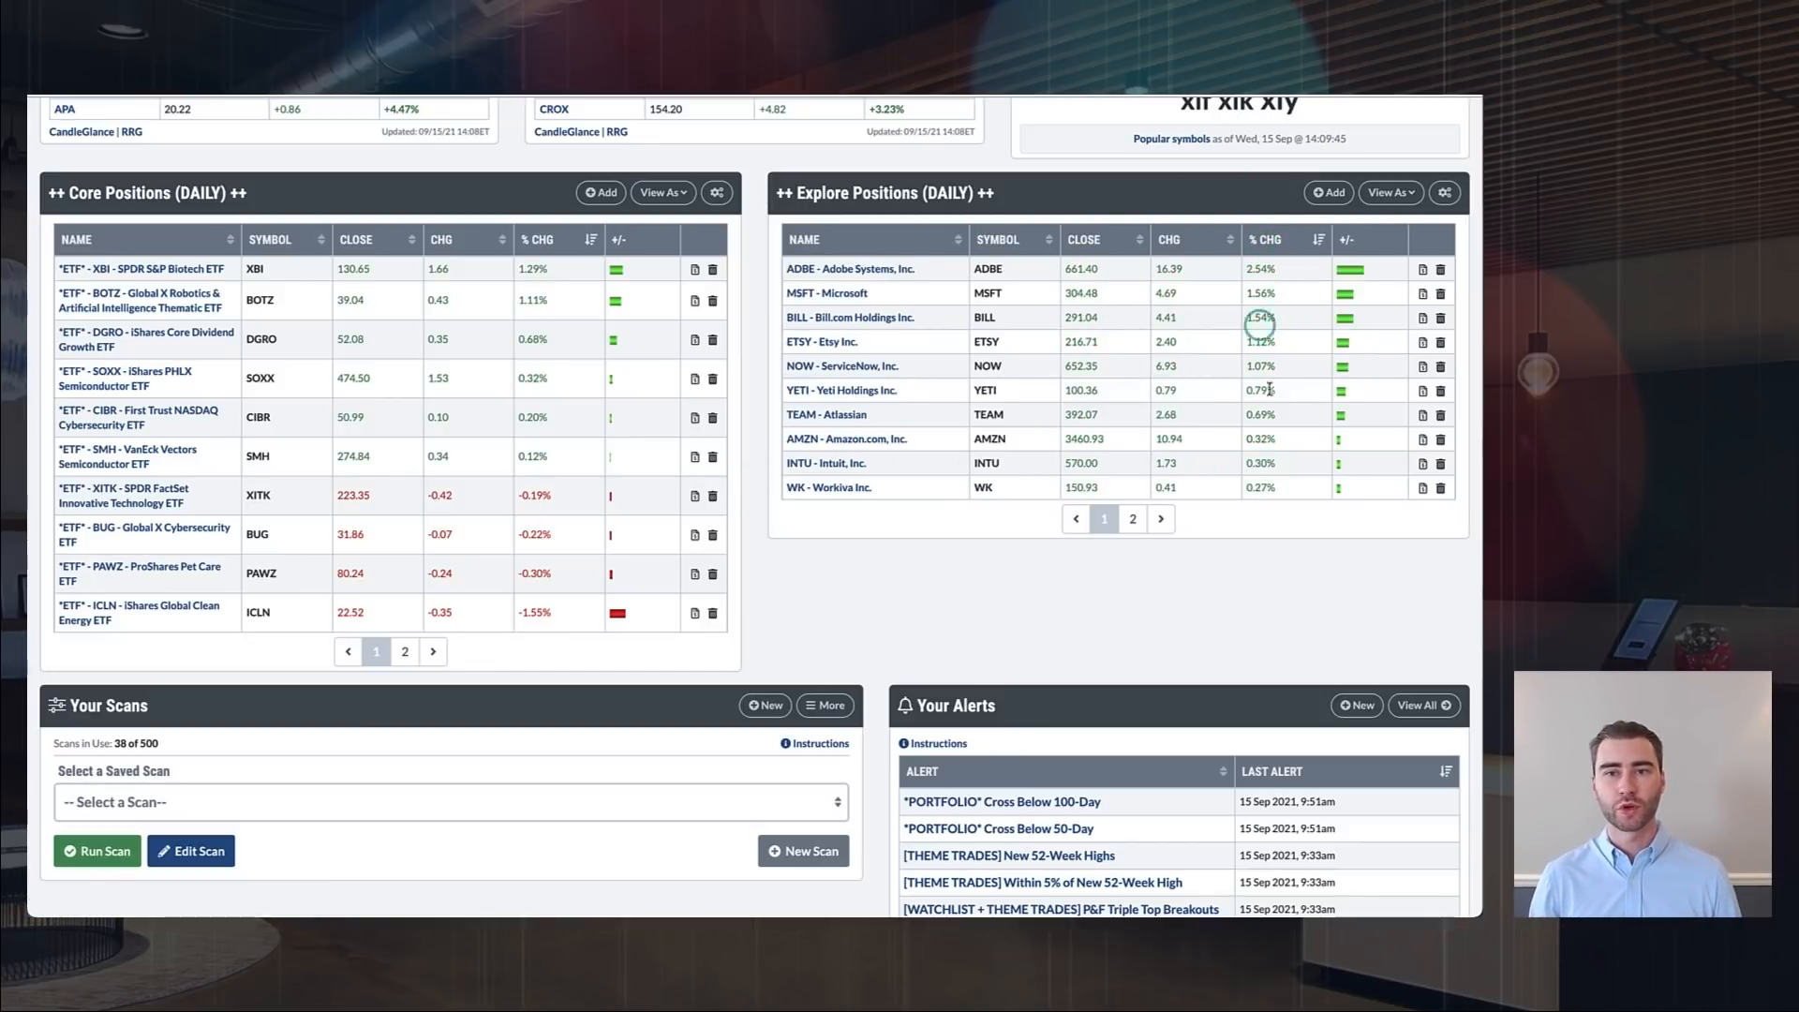
click(1133, 519)
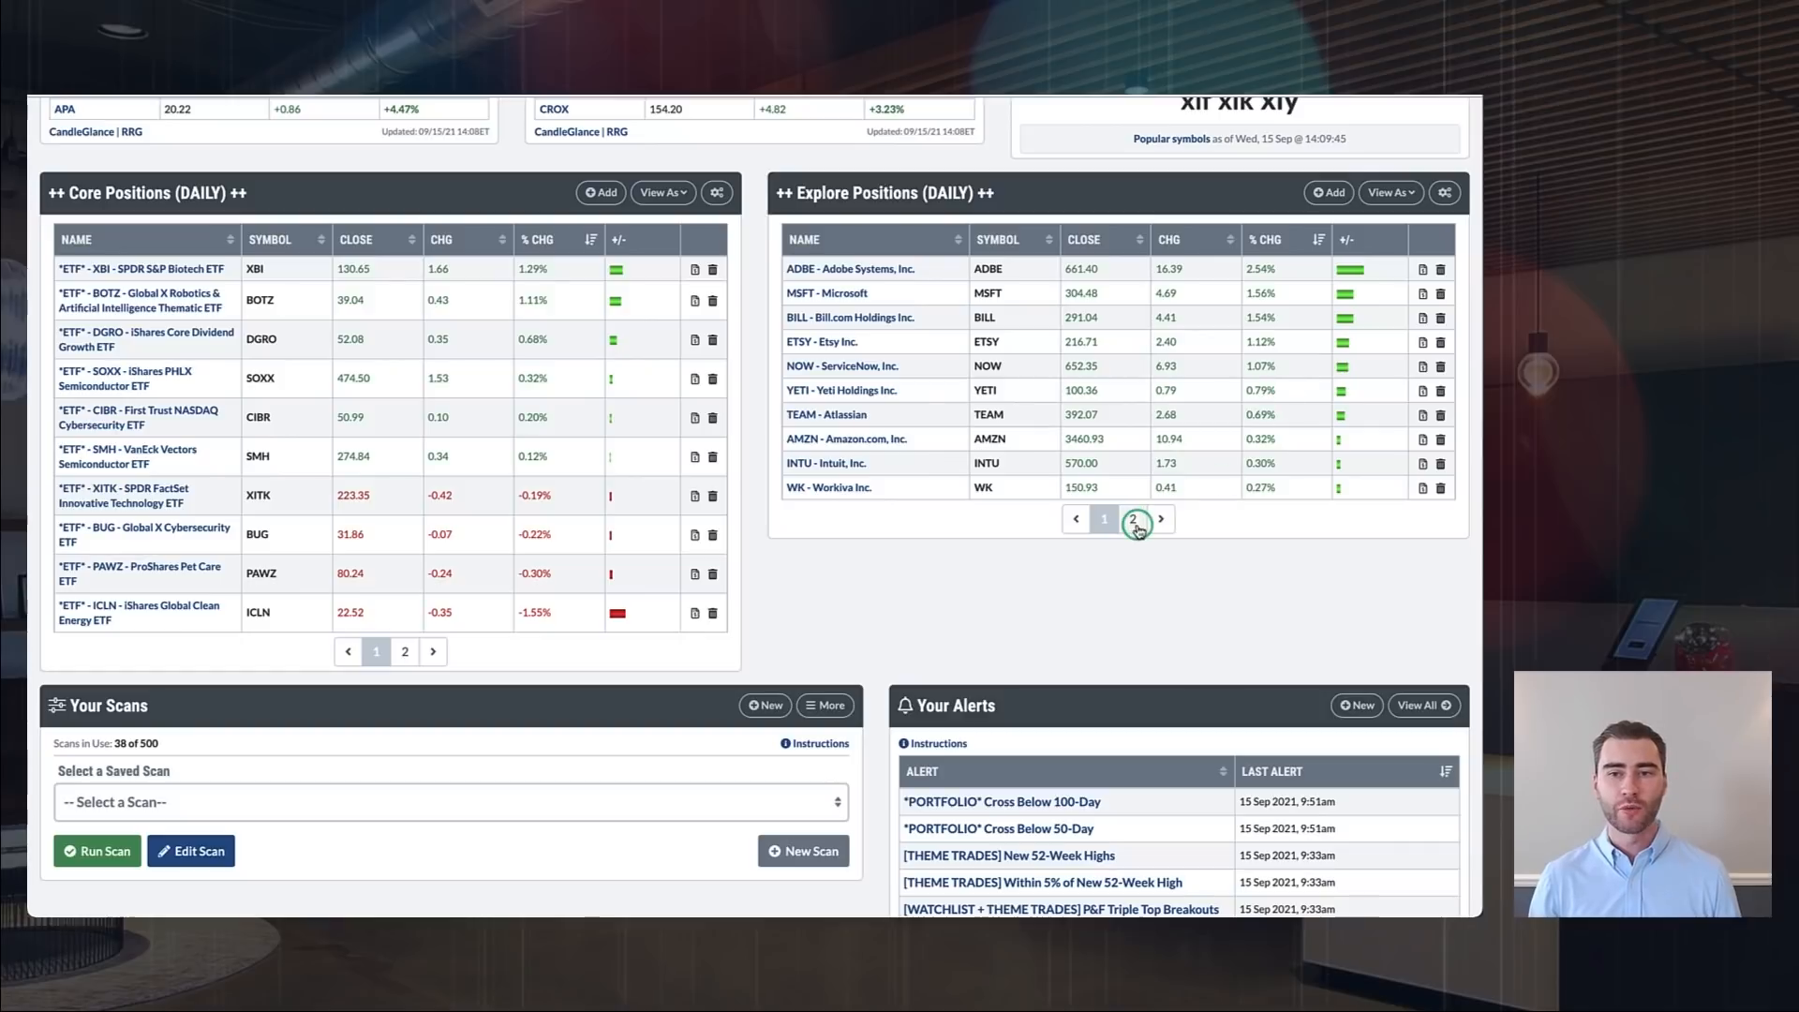
click(1107, 472)
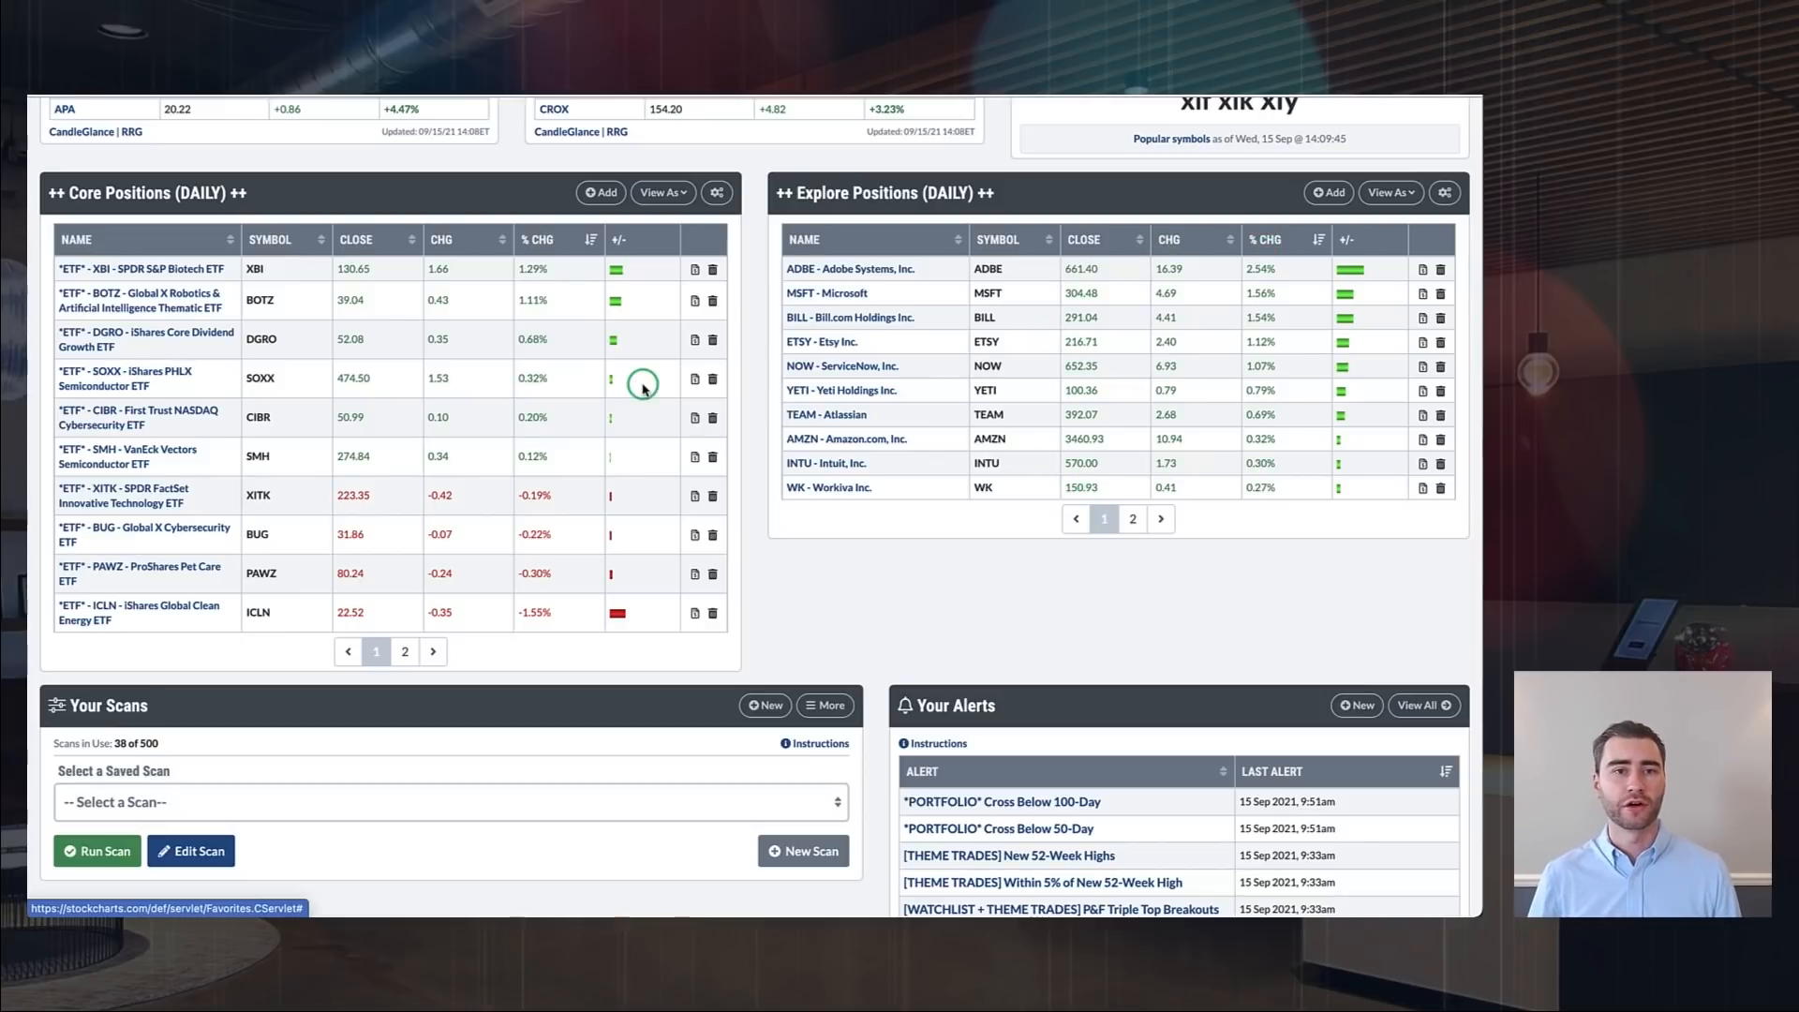
mouse_move(268, 494)
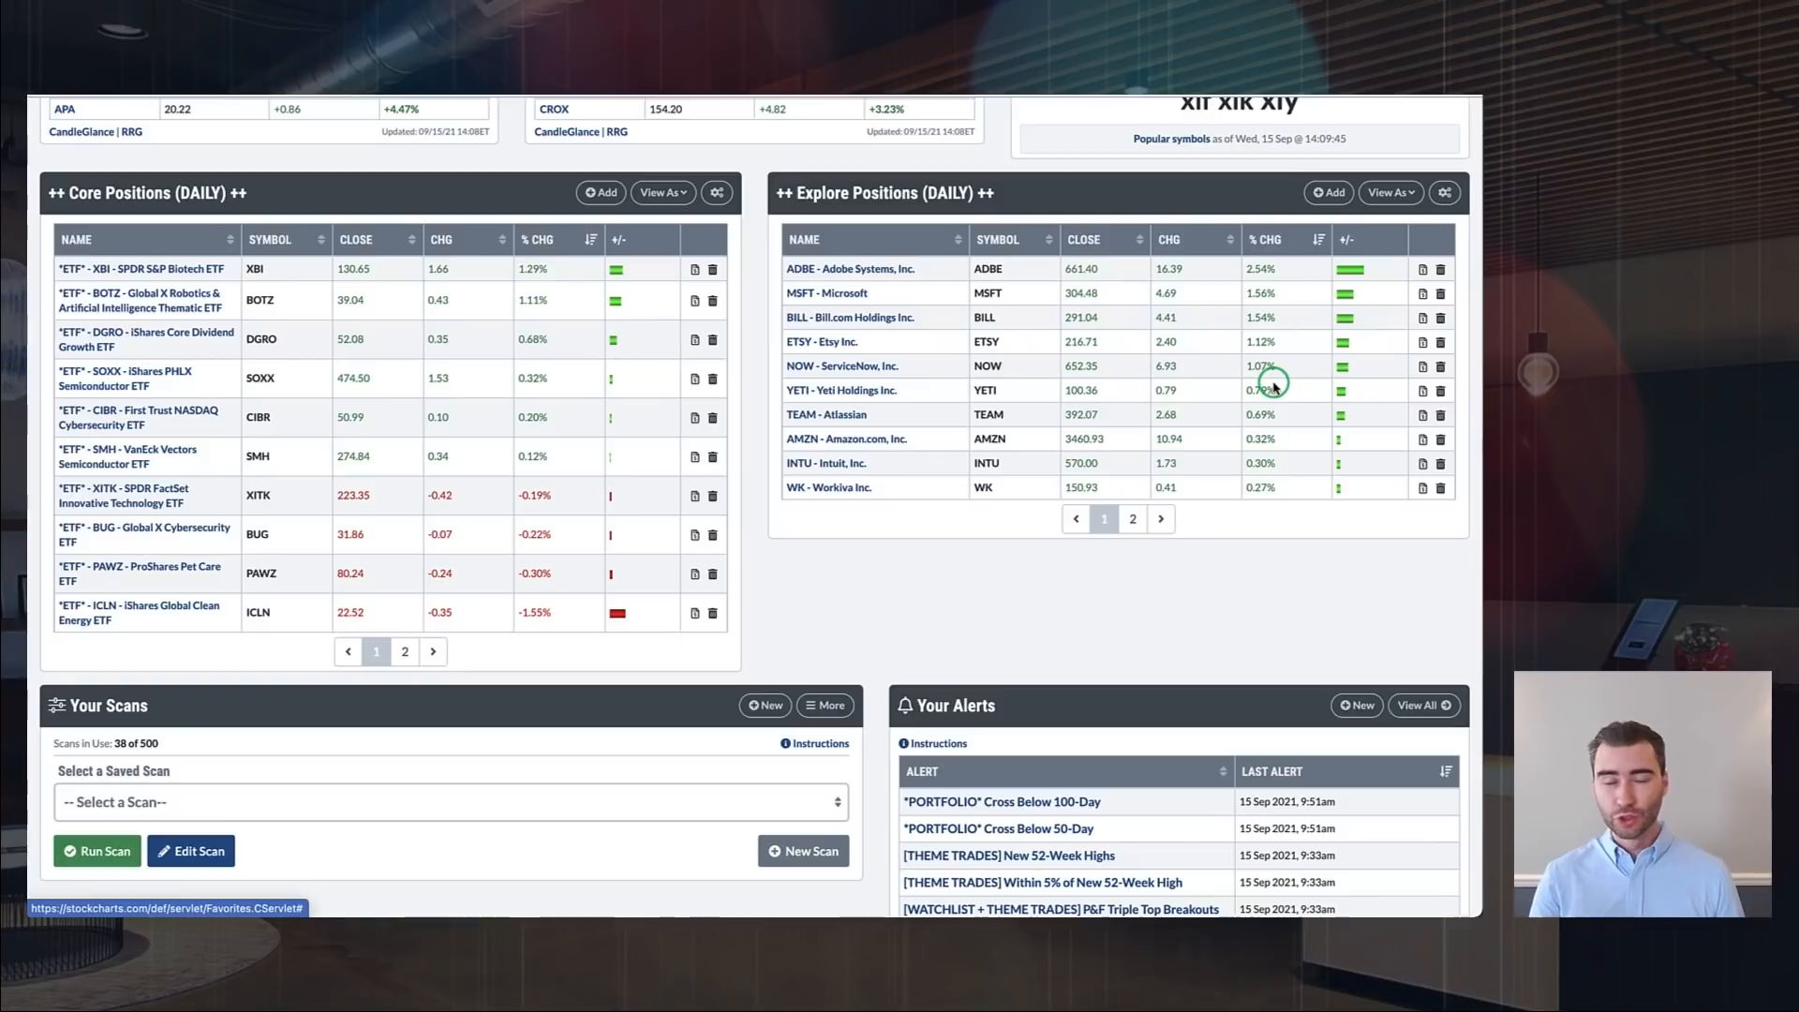
Review the dashboard's market overview, Market Movers and Ticker Cloud panels, and preview the mini chart for XBI in Core Positions.
scroll(1274, 386, up, 2)
scroll(1274, 386, up, 6)
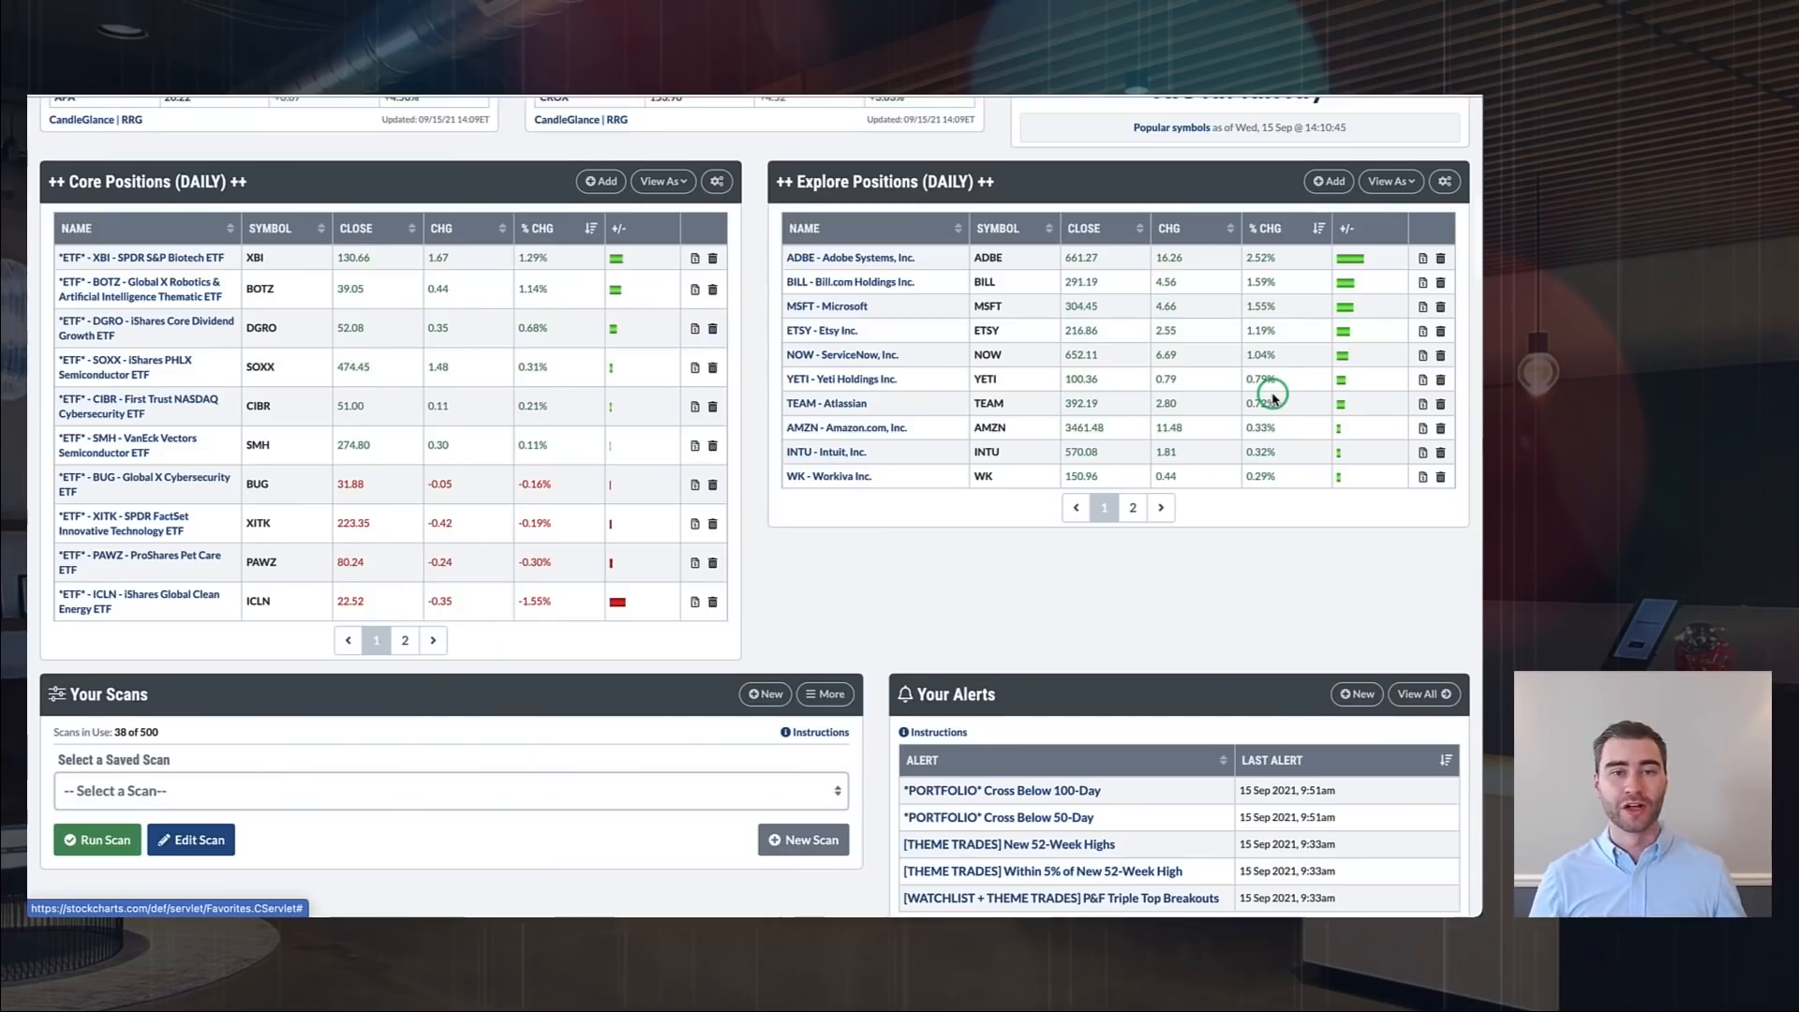
scroll(1271, 393, up, 15)
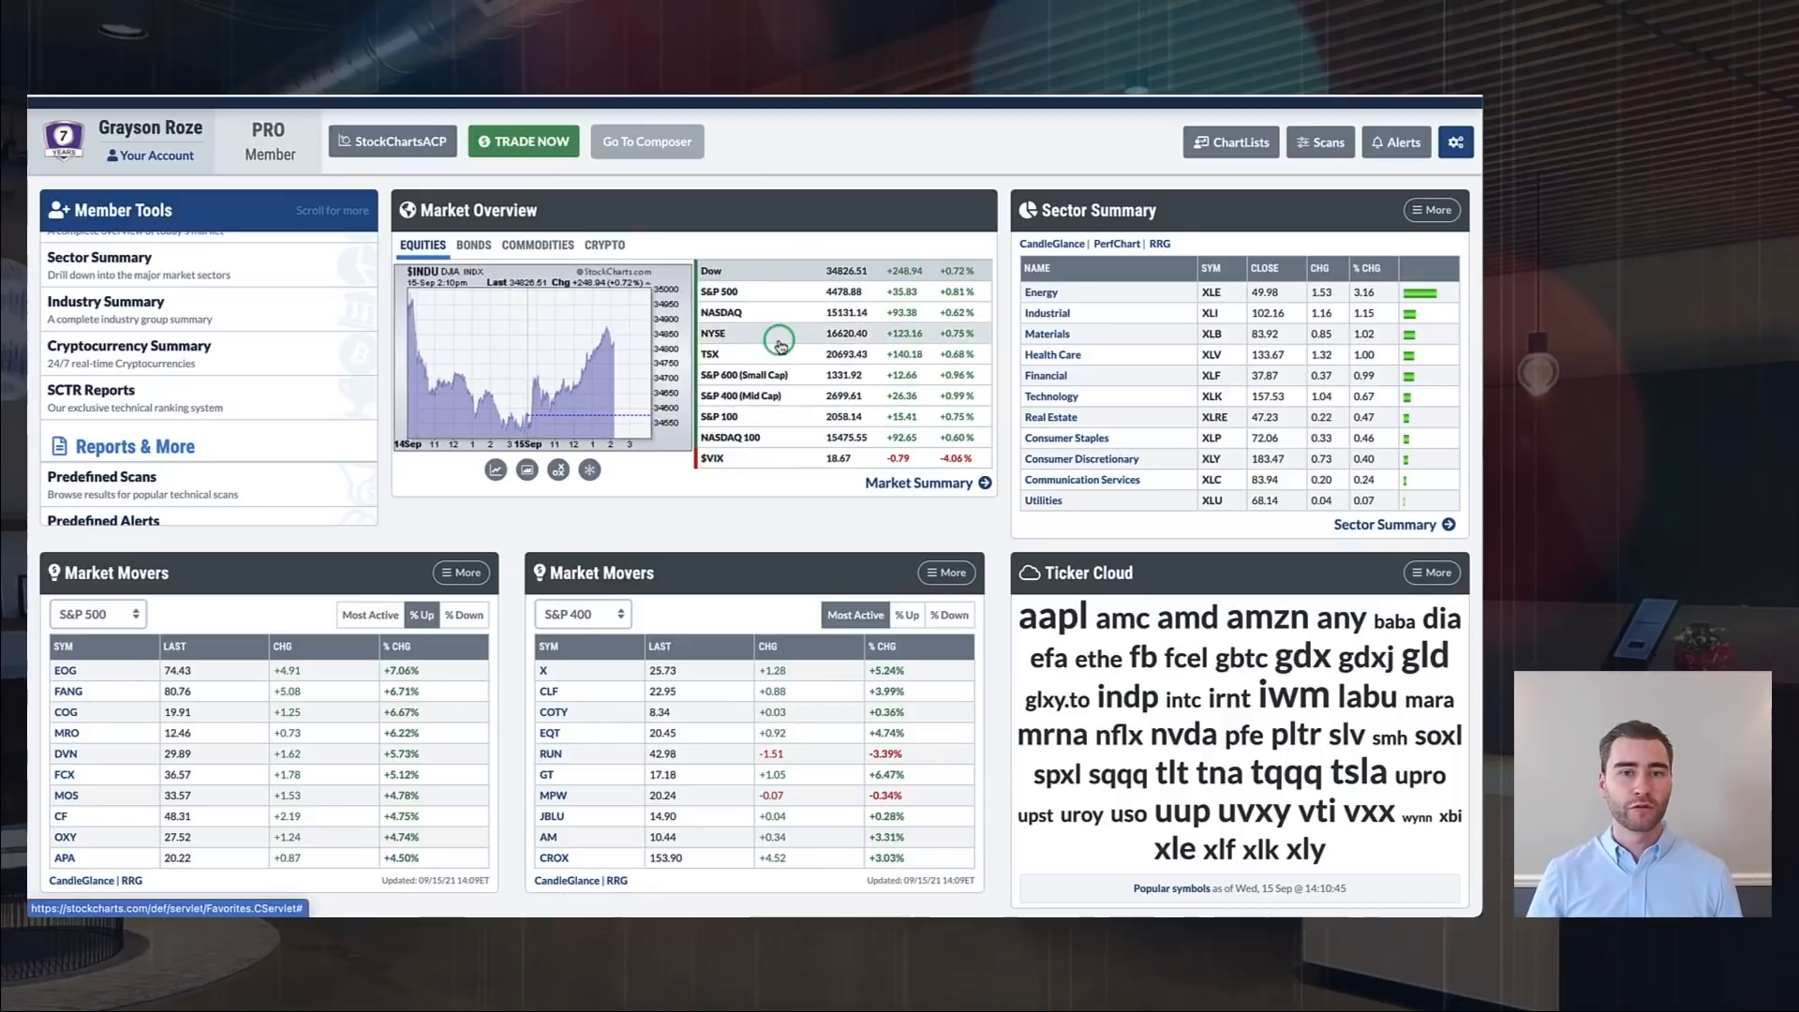
scroll(1229, 304, down, 1)
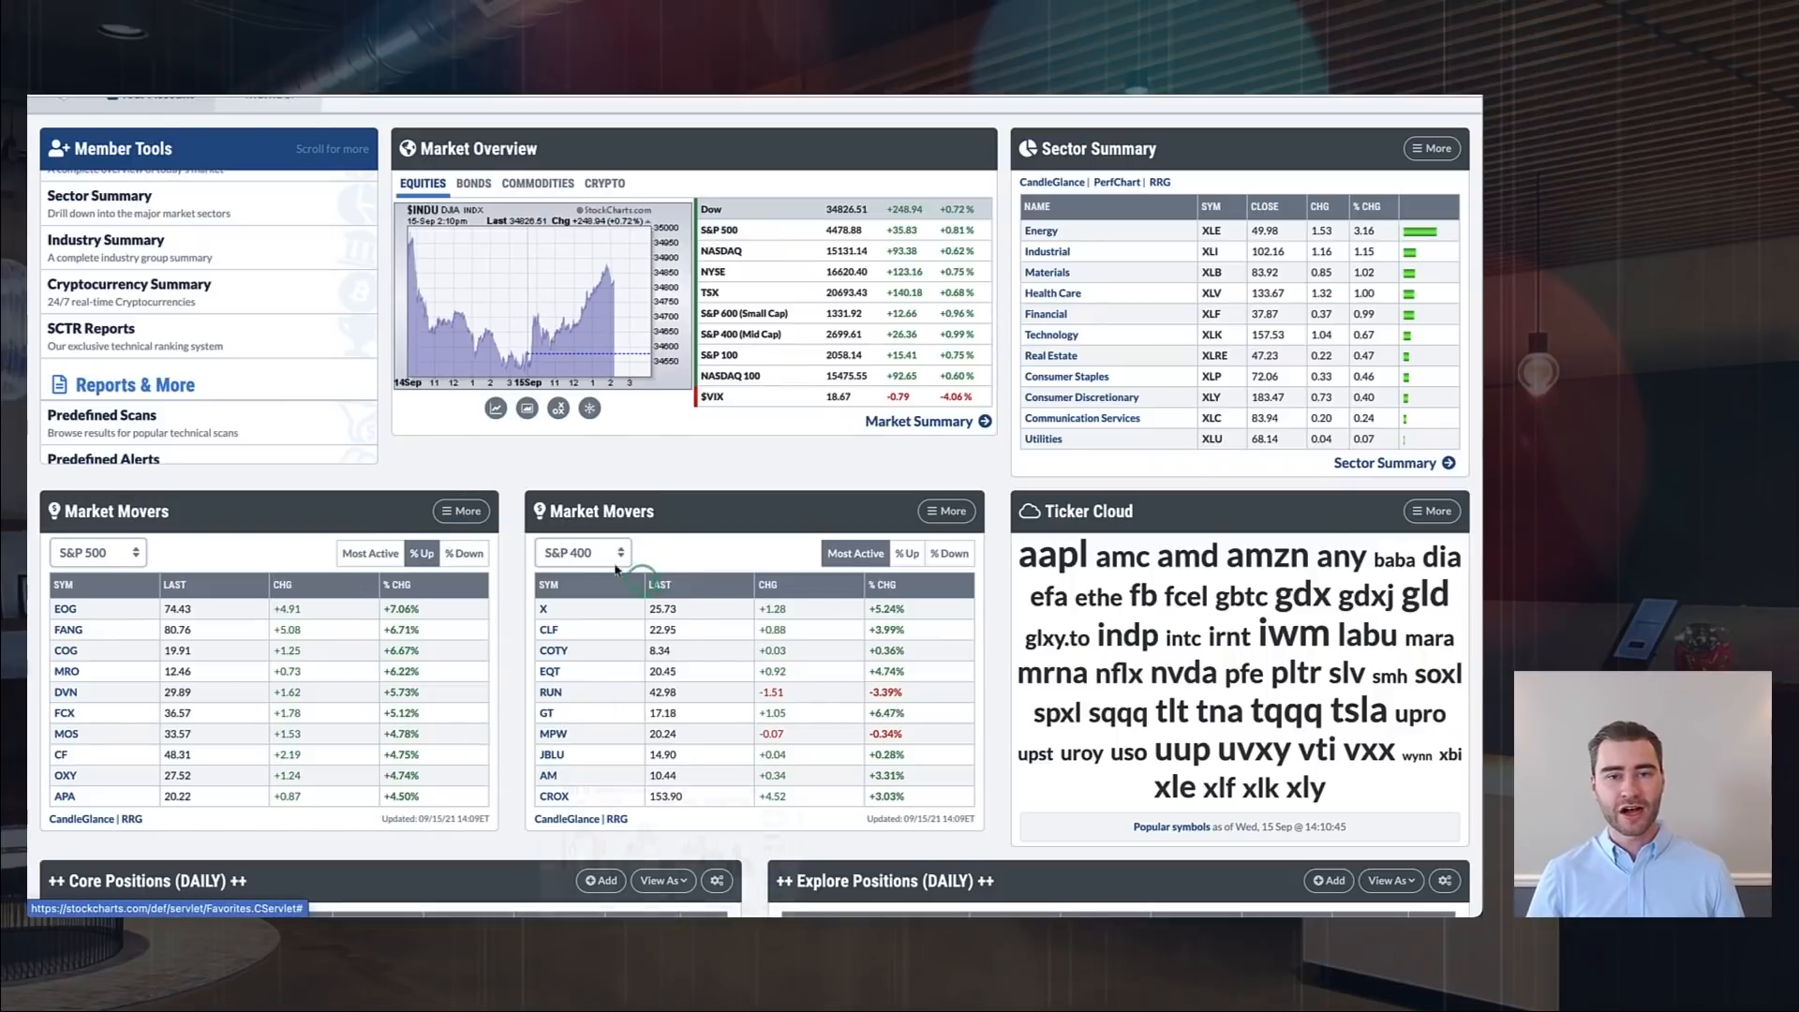
scroll(480, 613, down, 2)
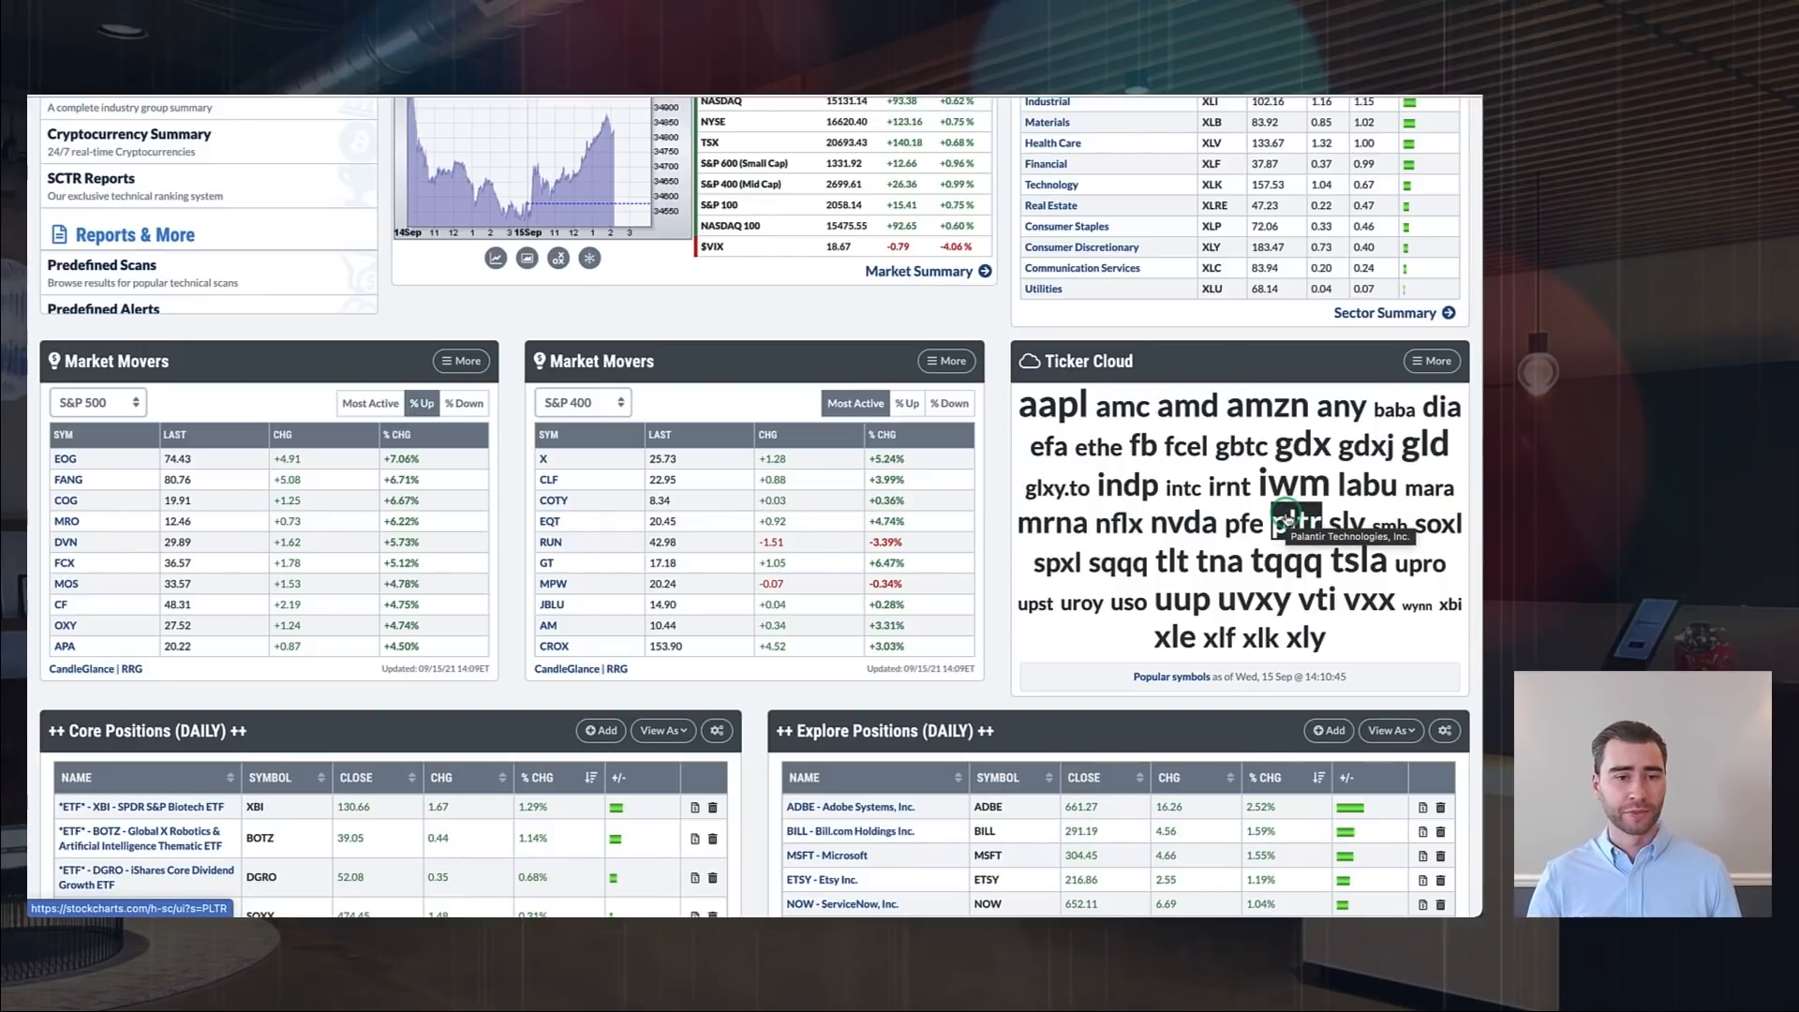
scroll(1284, 520, down, 4)
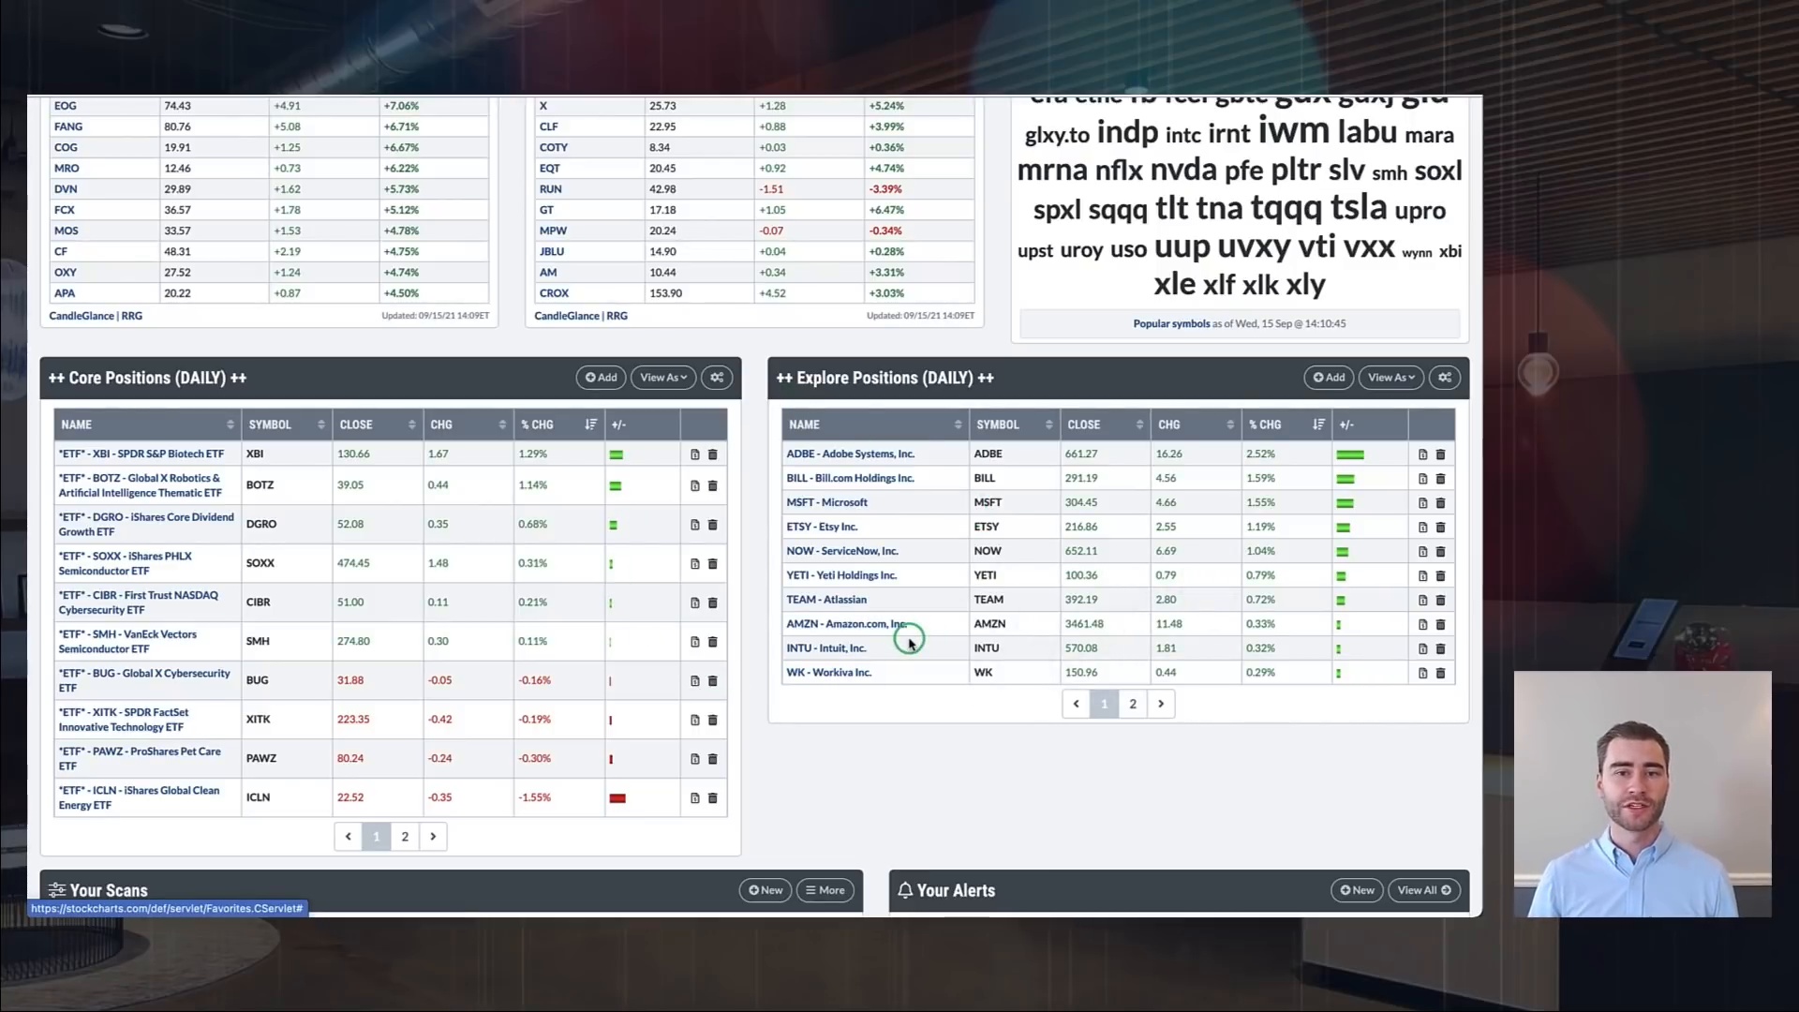
scroll(909, 642, up, 1)
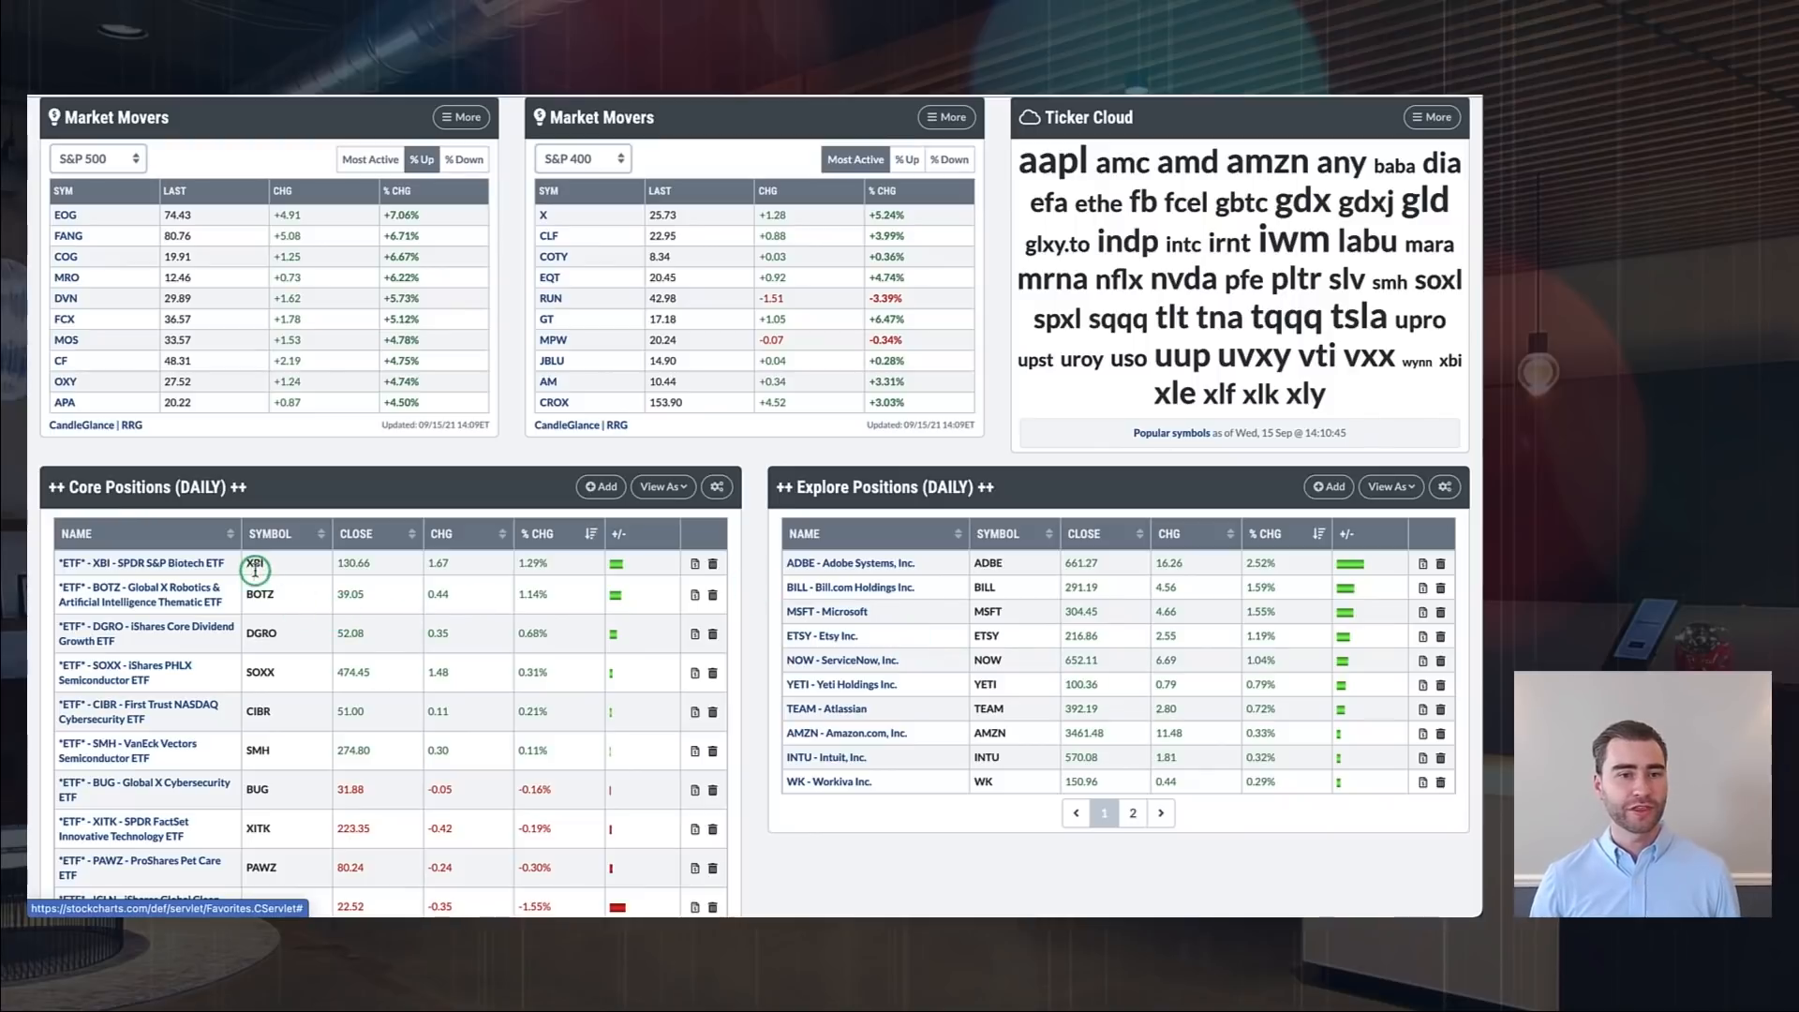
mouse_move(254, 563)
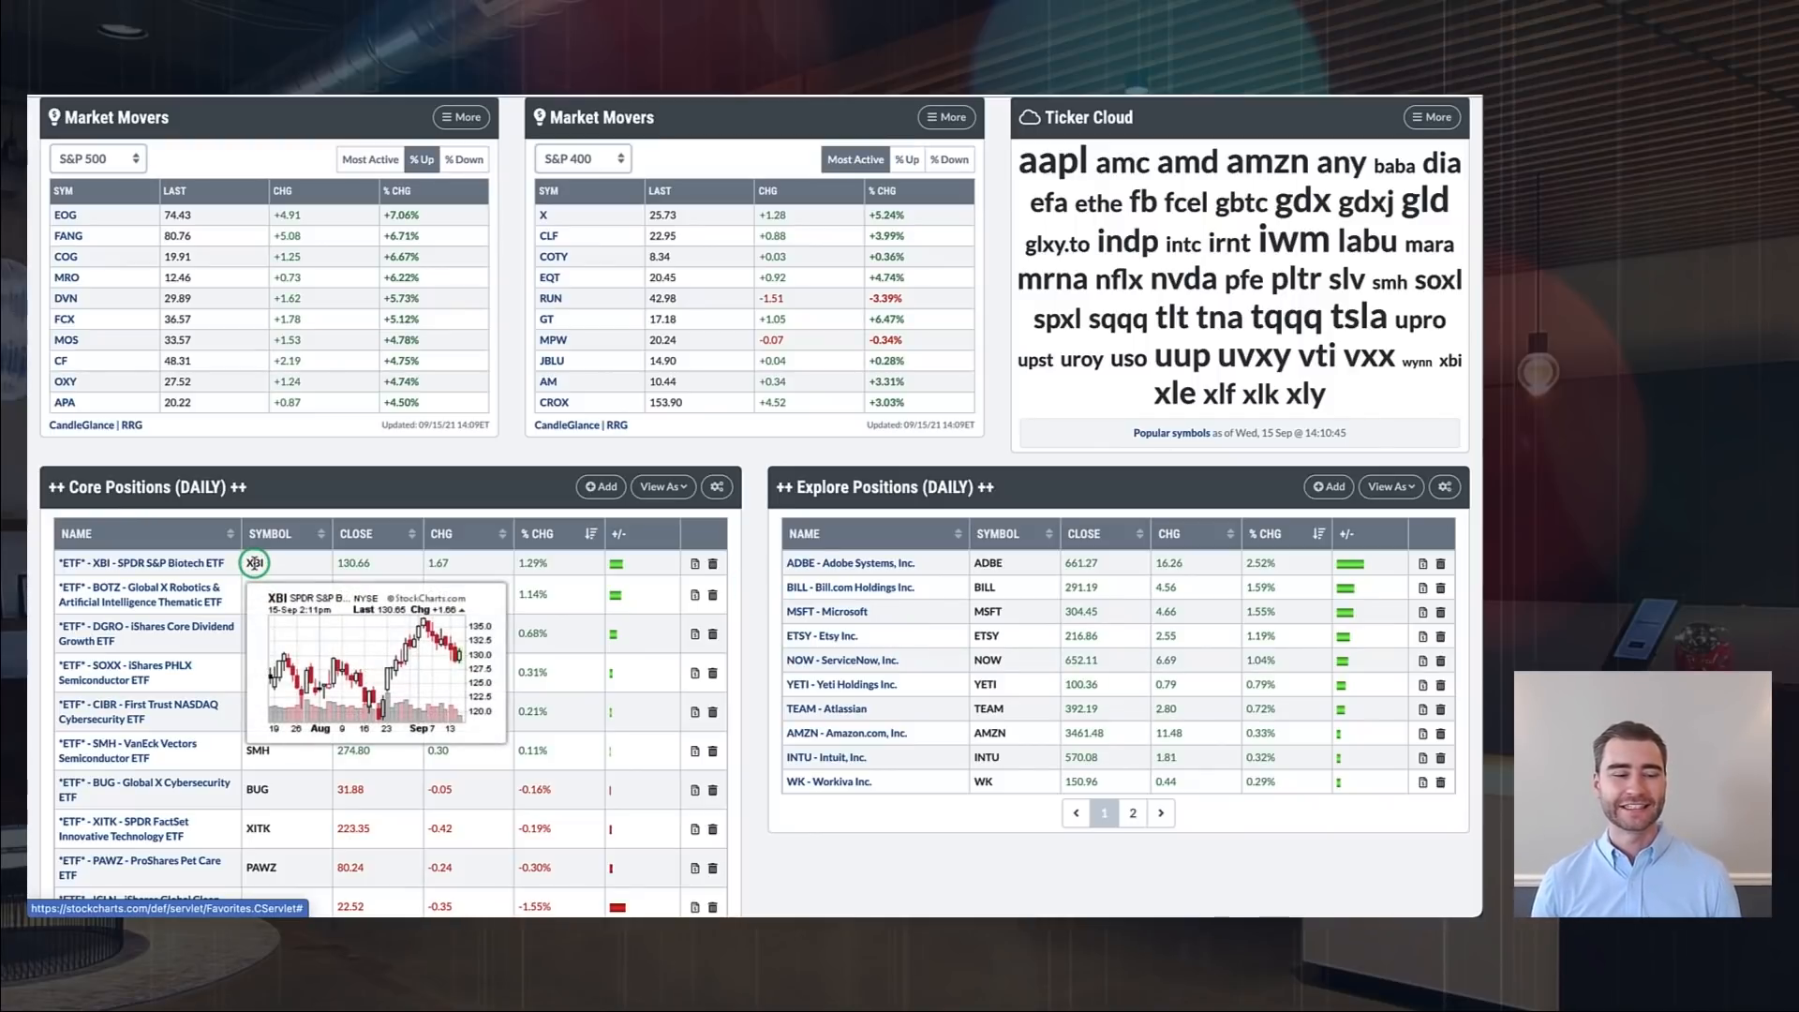
Open the + LAURISTON + ChartList from Your ChartLists and check its available view types, keeping the Summary view.
scroll(253, 565, down, 2)
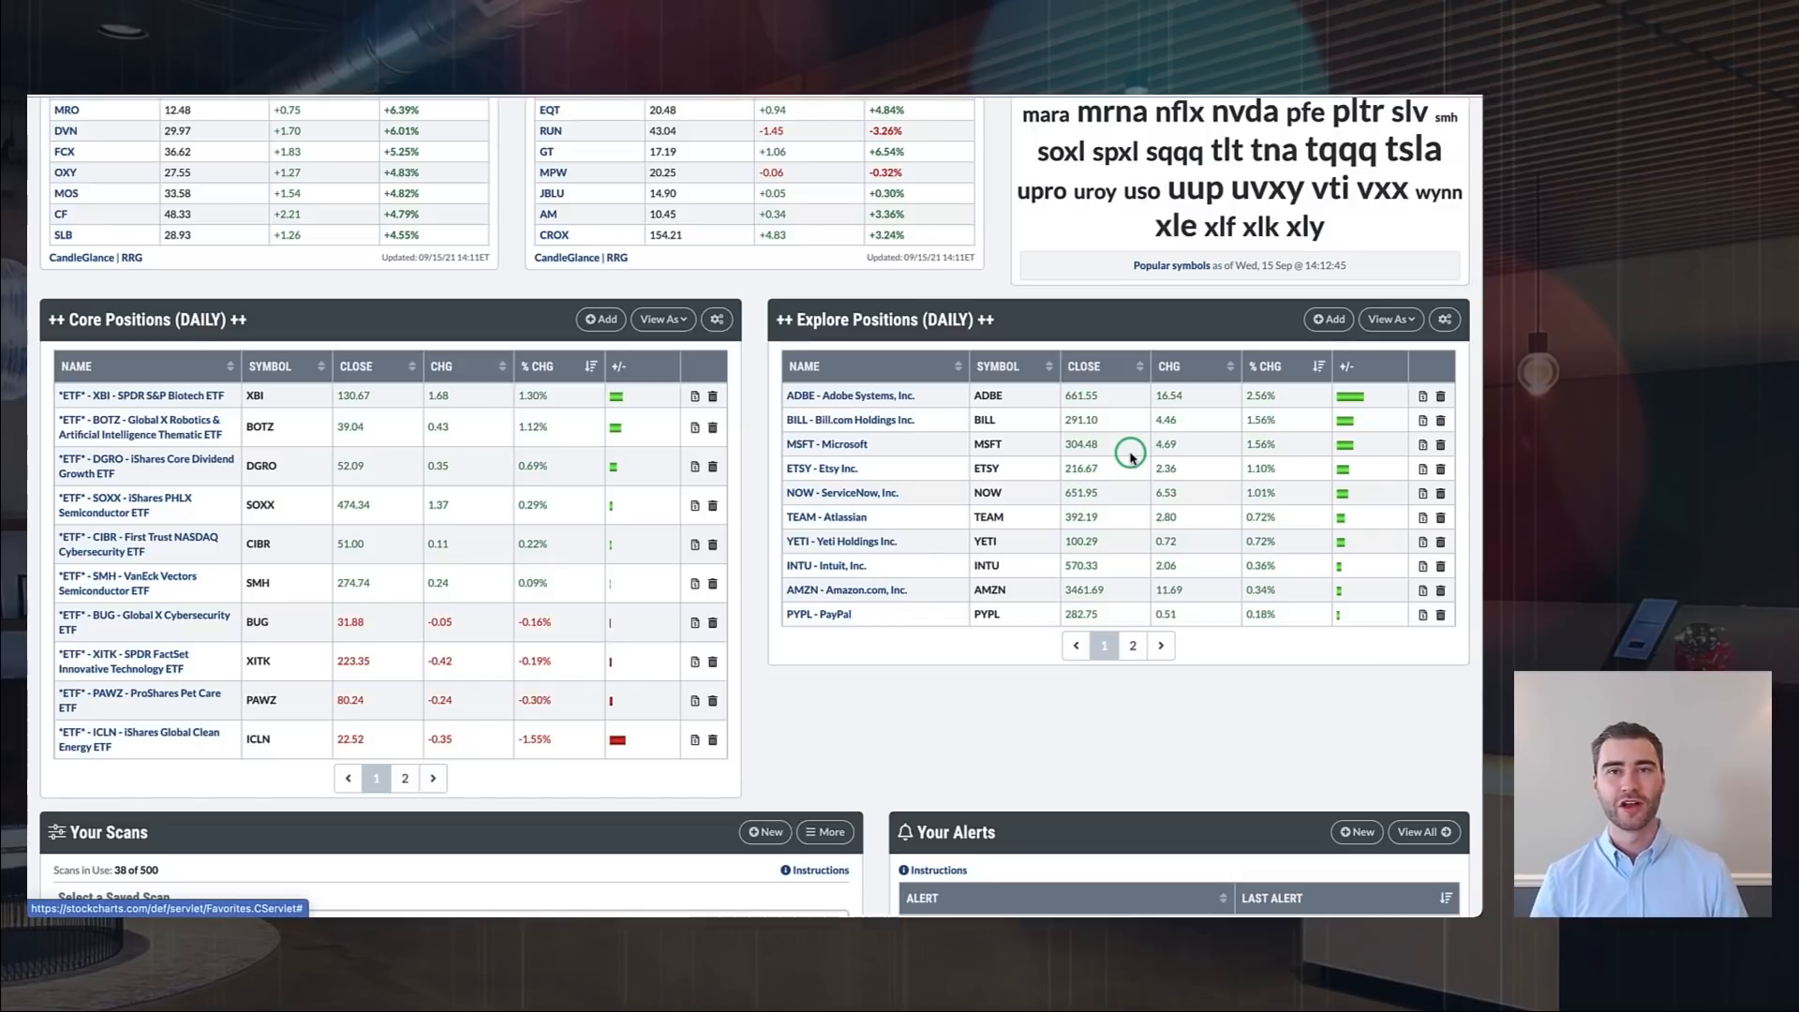
scroll(1131, 456, down, 12)
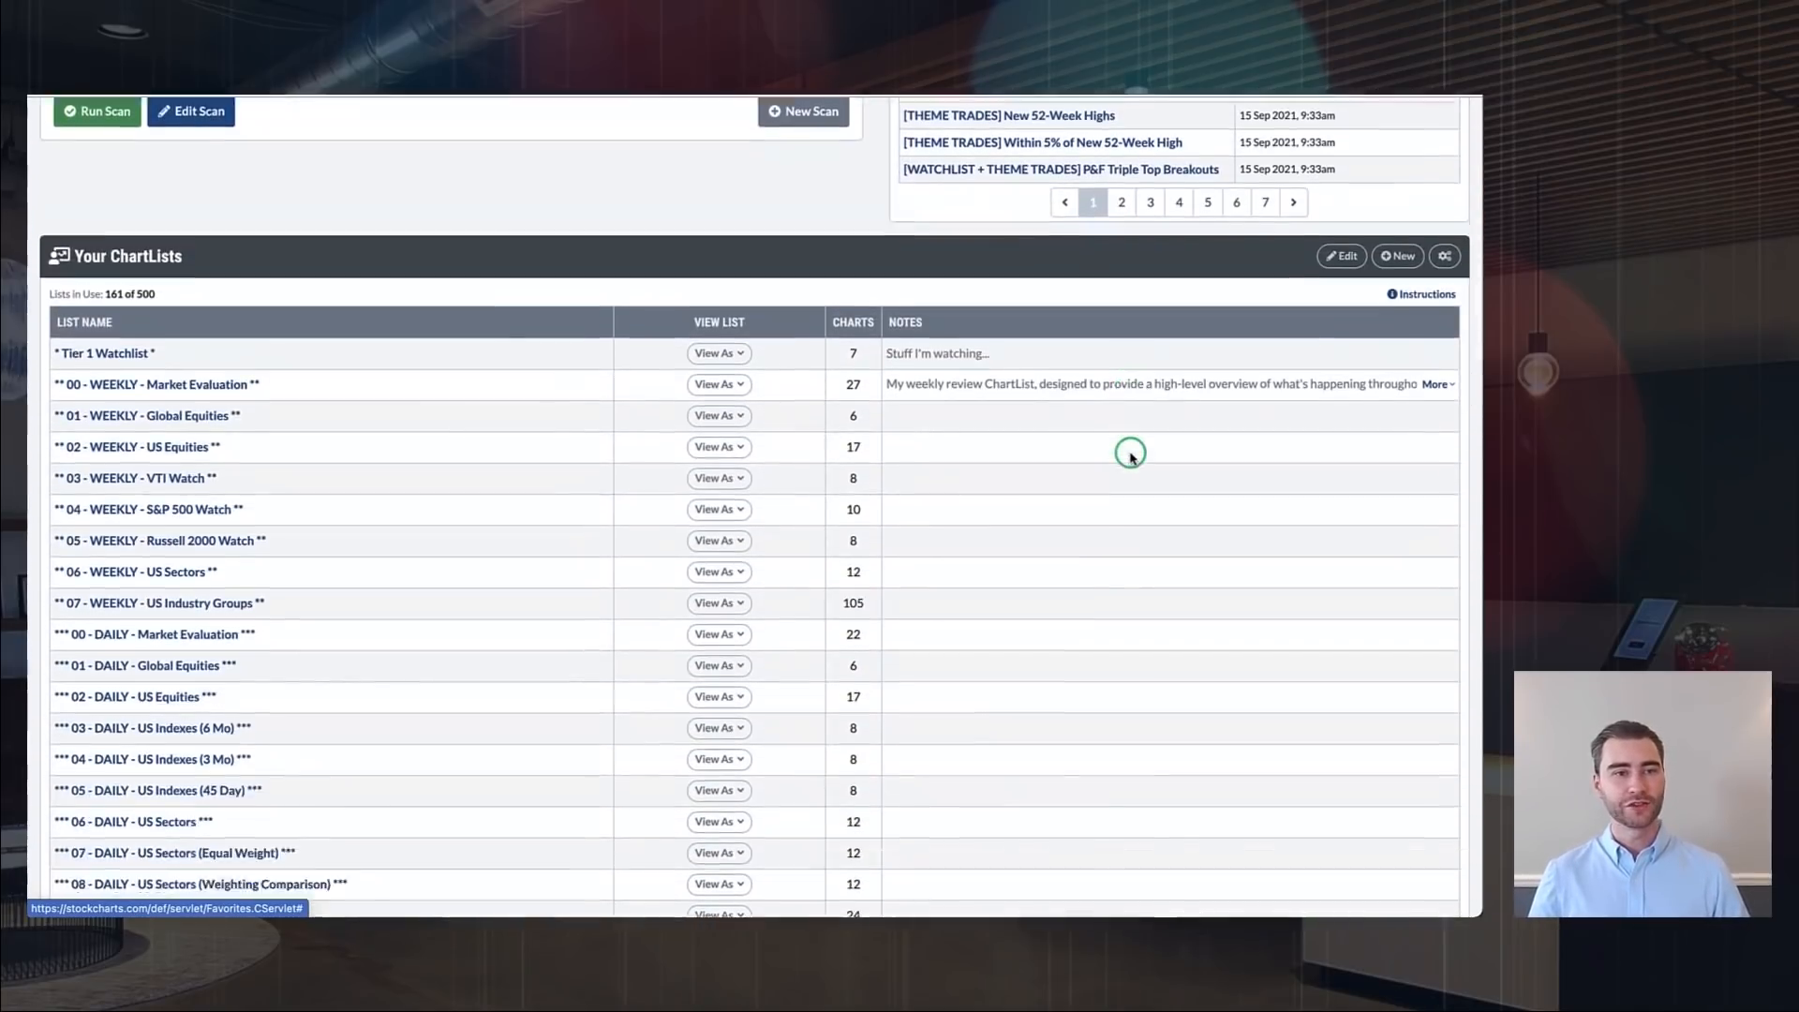
scroll(304, 403, down, 4)
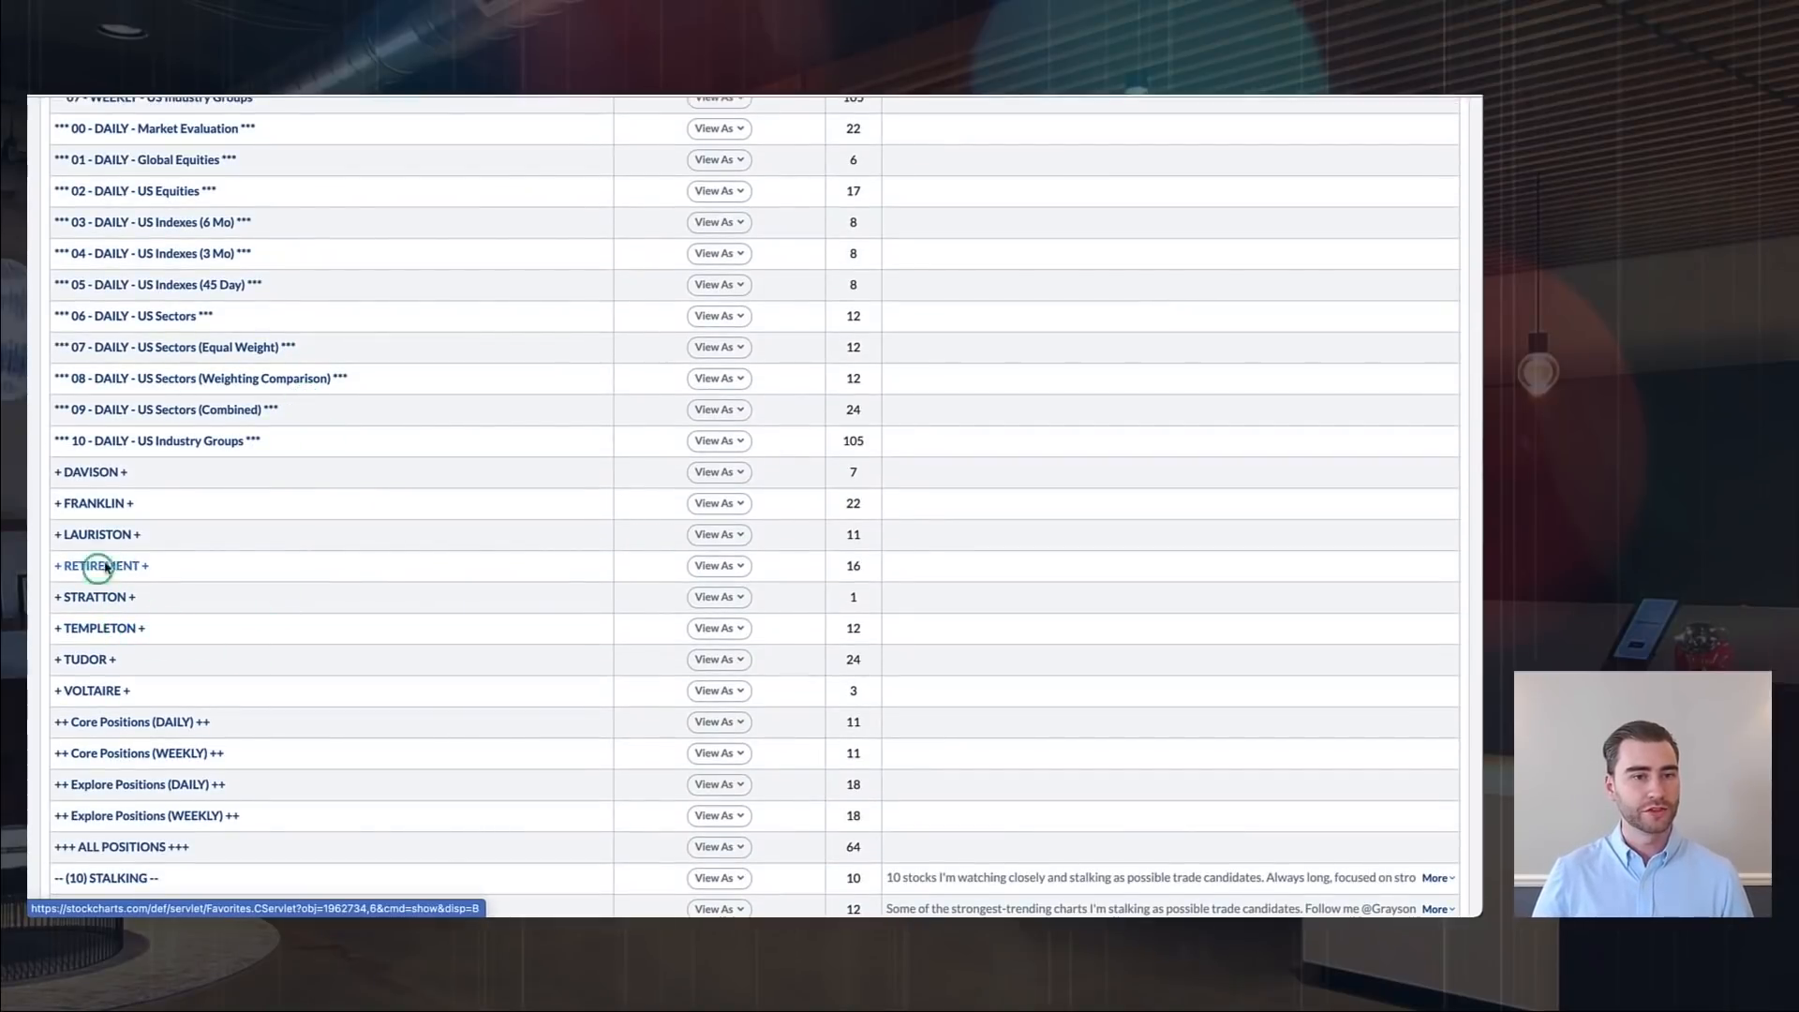
click(89, 534)
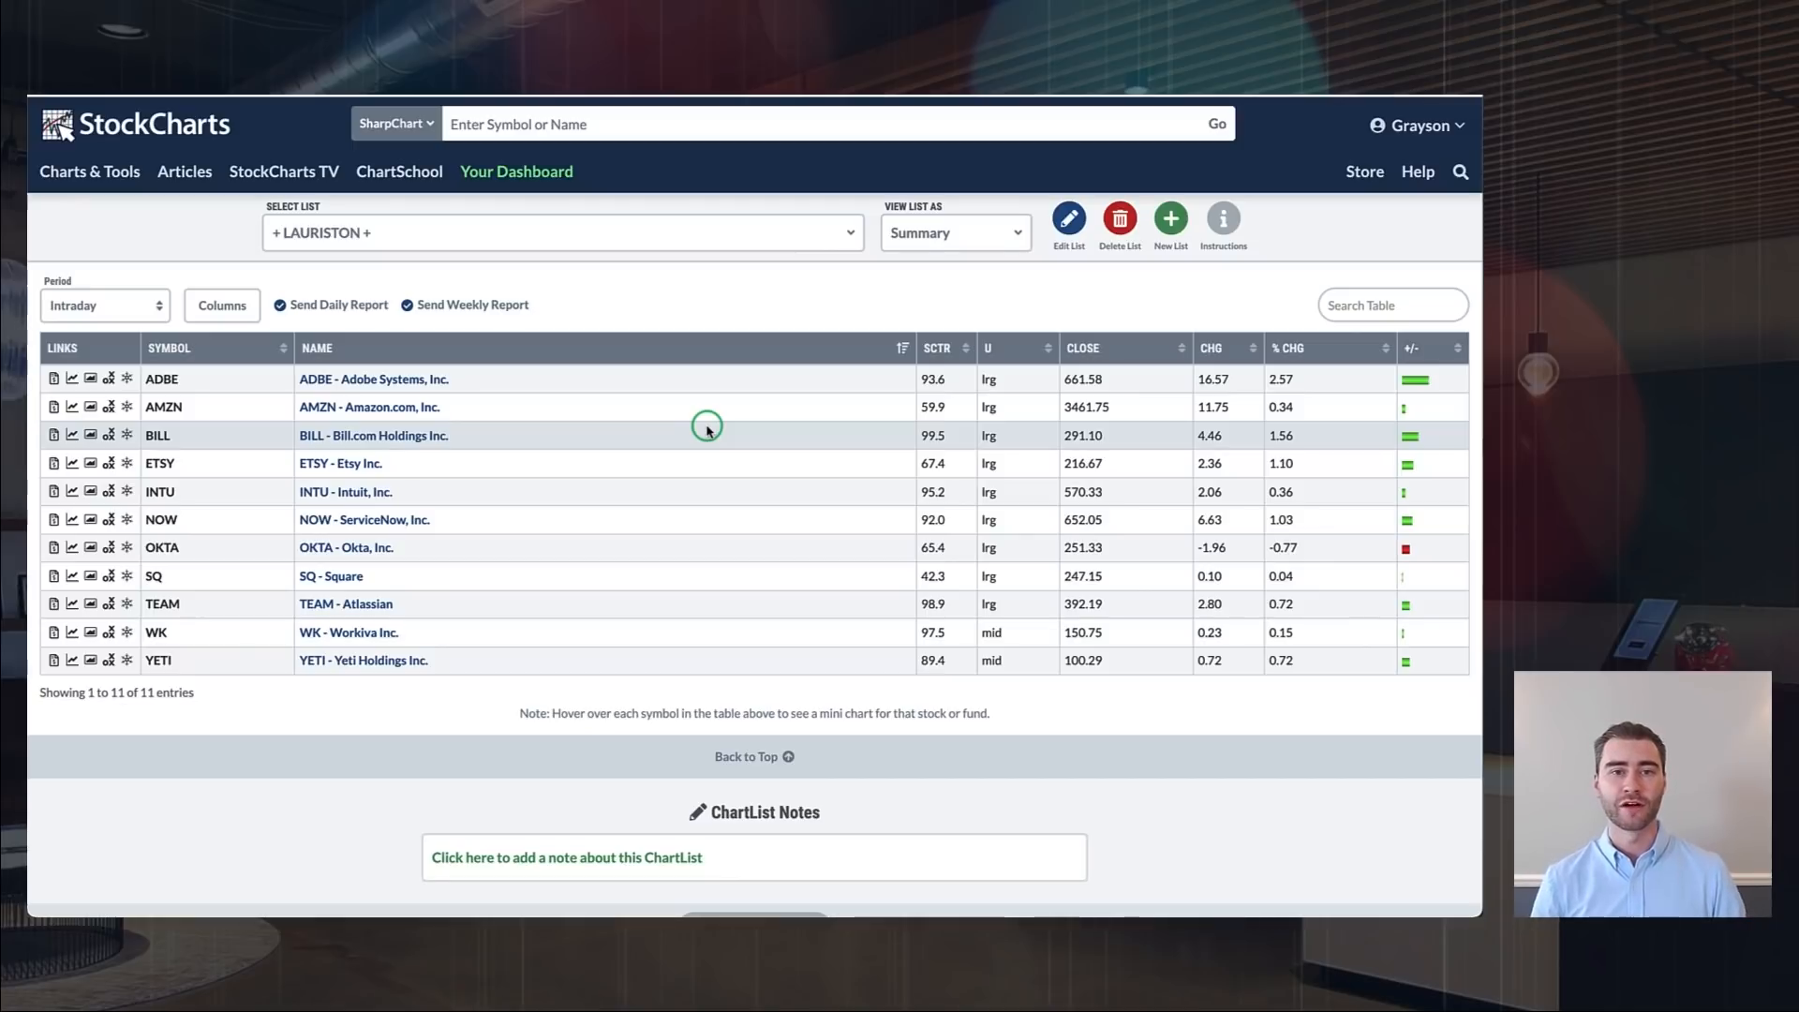
click(958, 229)
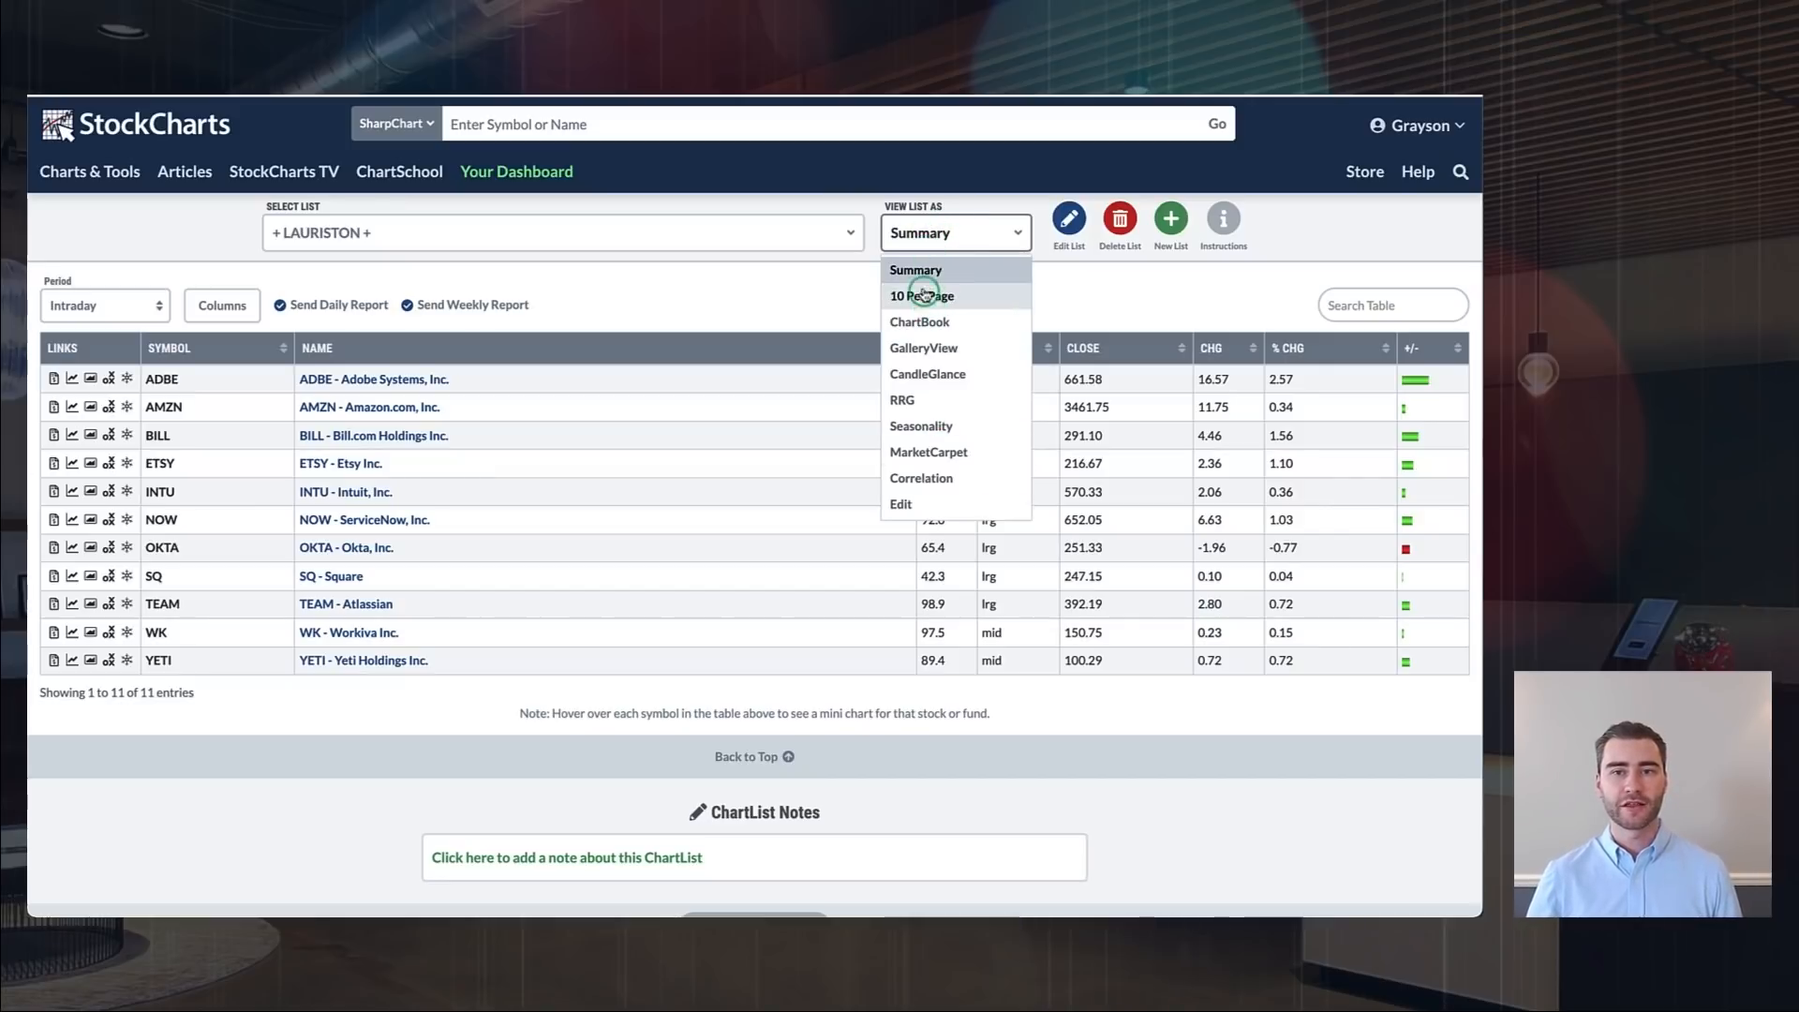
click(914, 270)
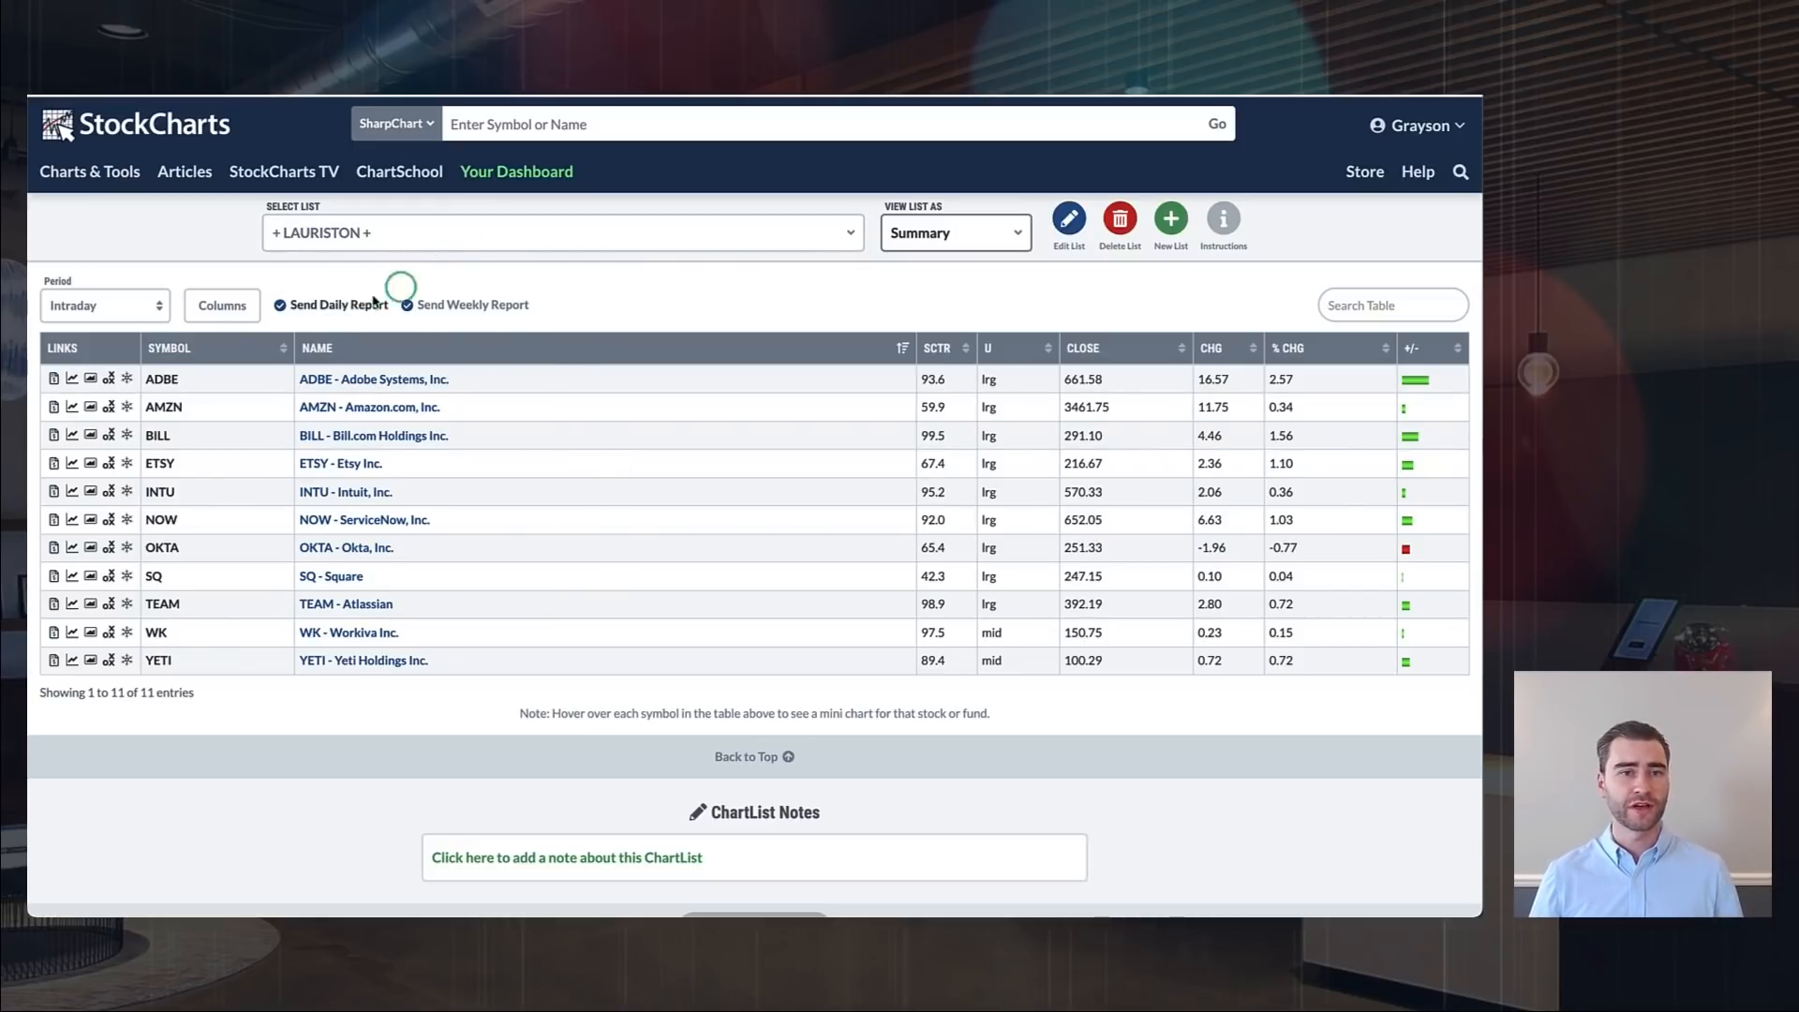
Switch to the *** 02 - DAILY - US Equities *** ChartList and look through its entries in the Summary view.
click(409, 237)
scroll(372, 351, up, 2)
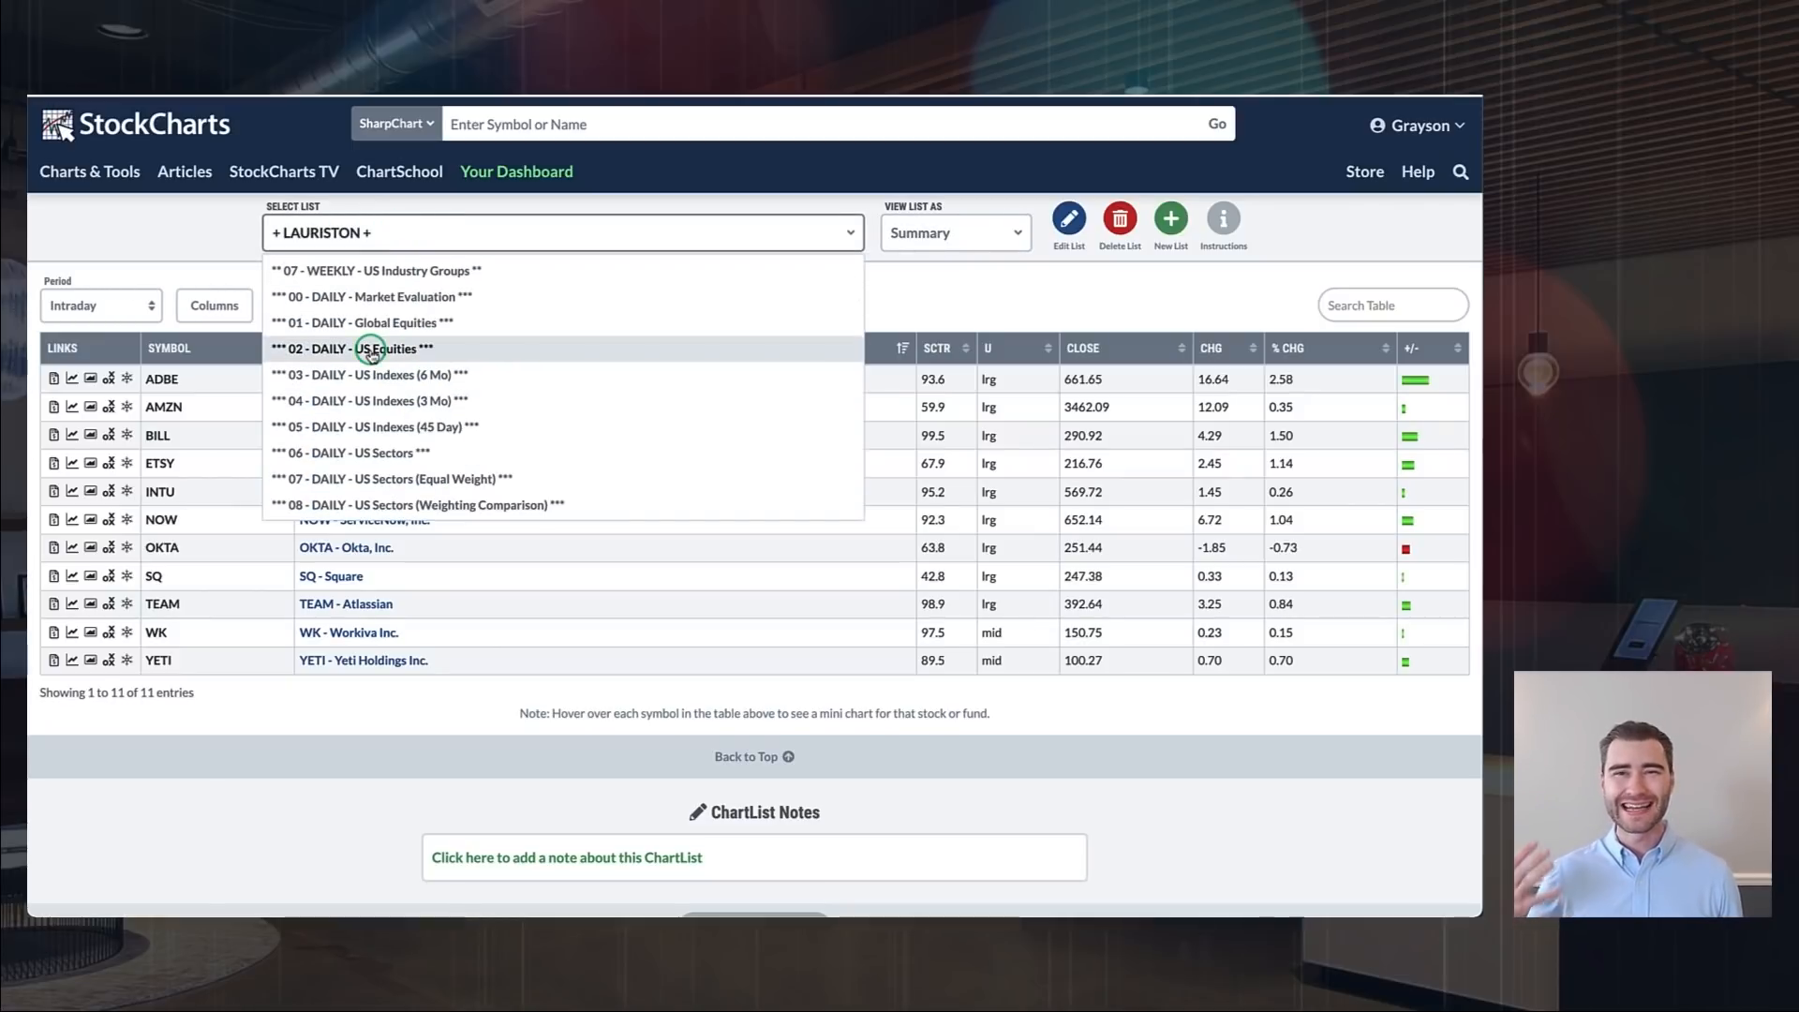
click(372, 351)
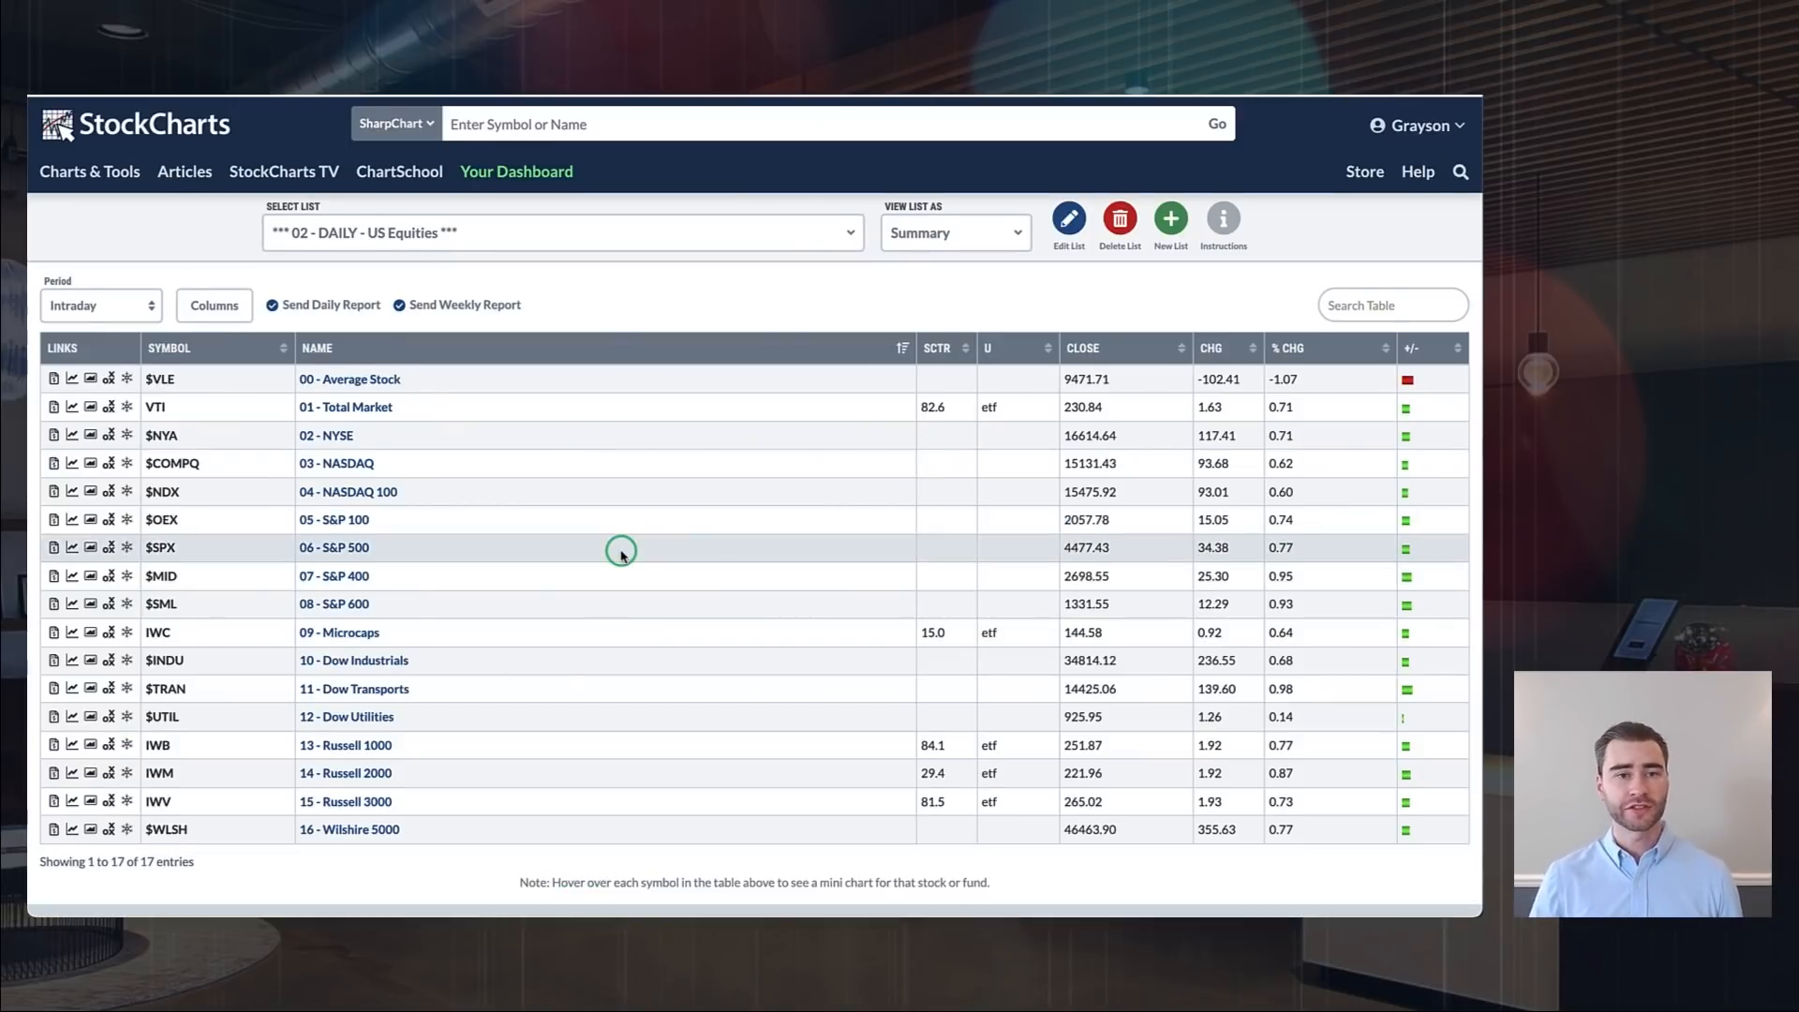
scroll(622, 548, down, 1)
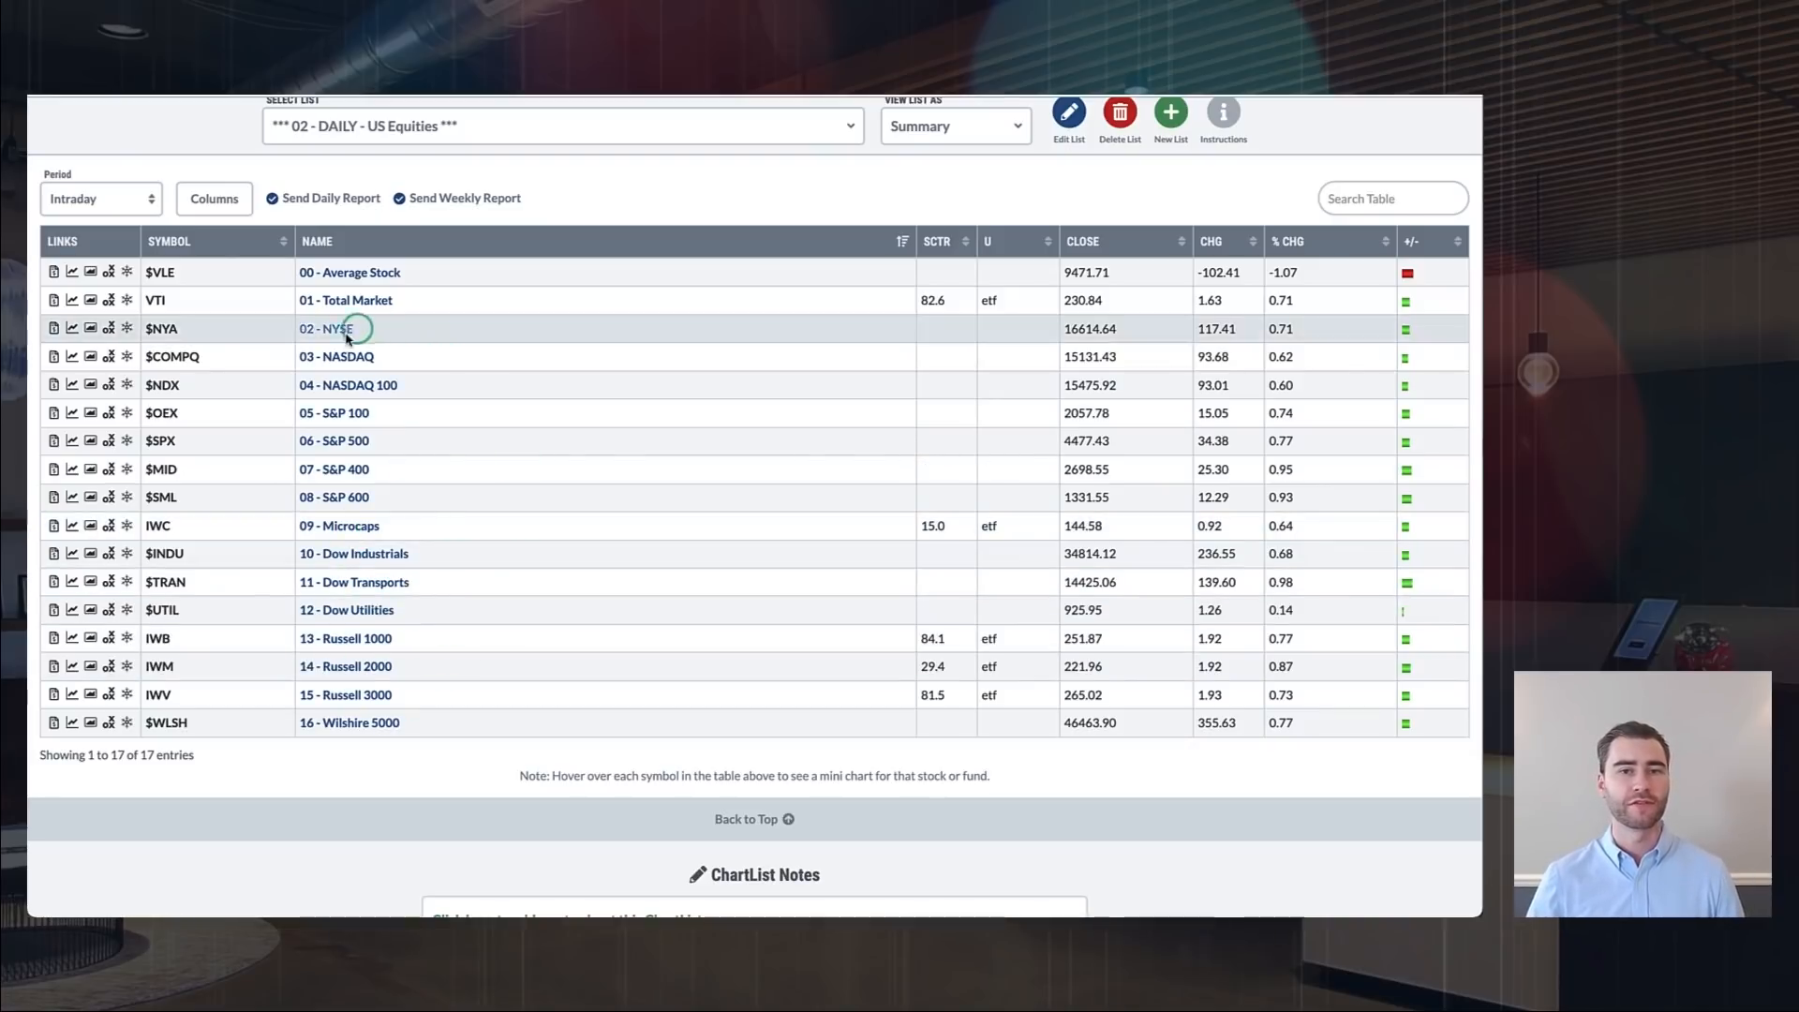
scroll(401, 579, up, 1)
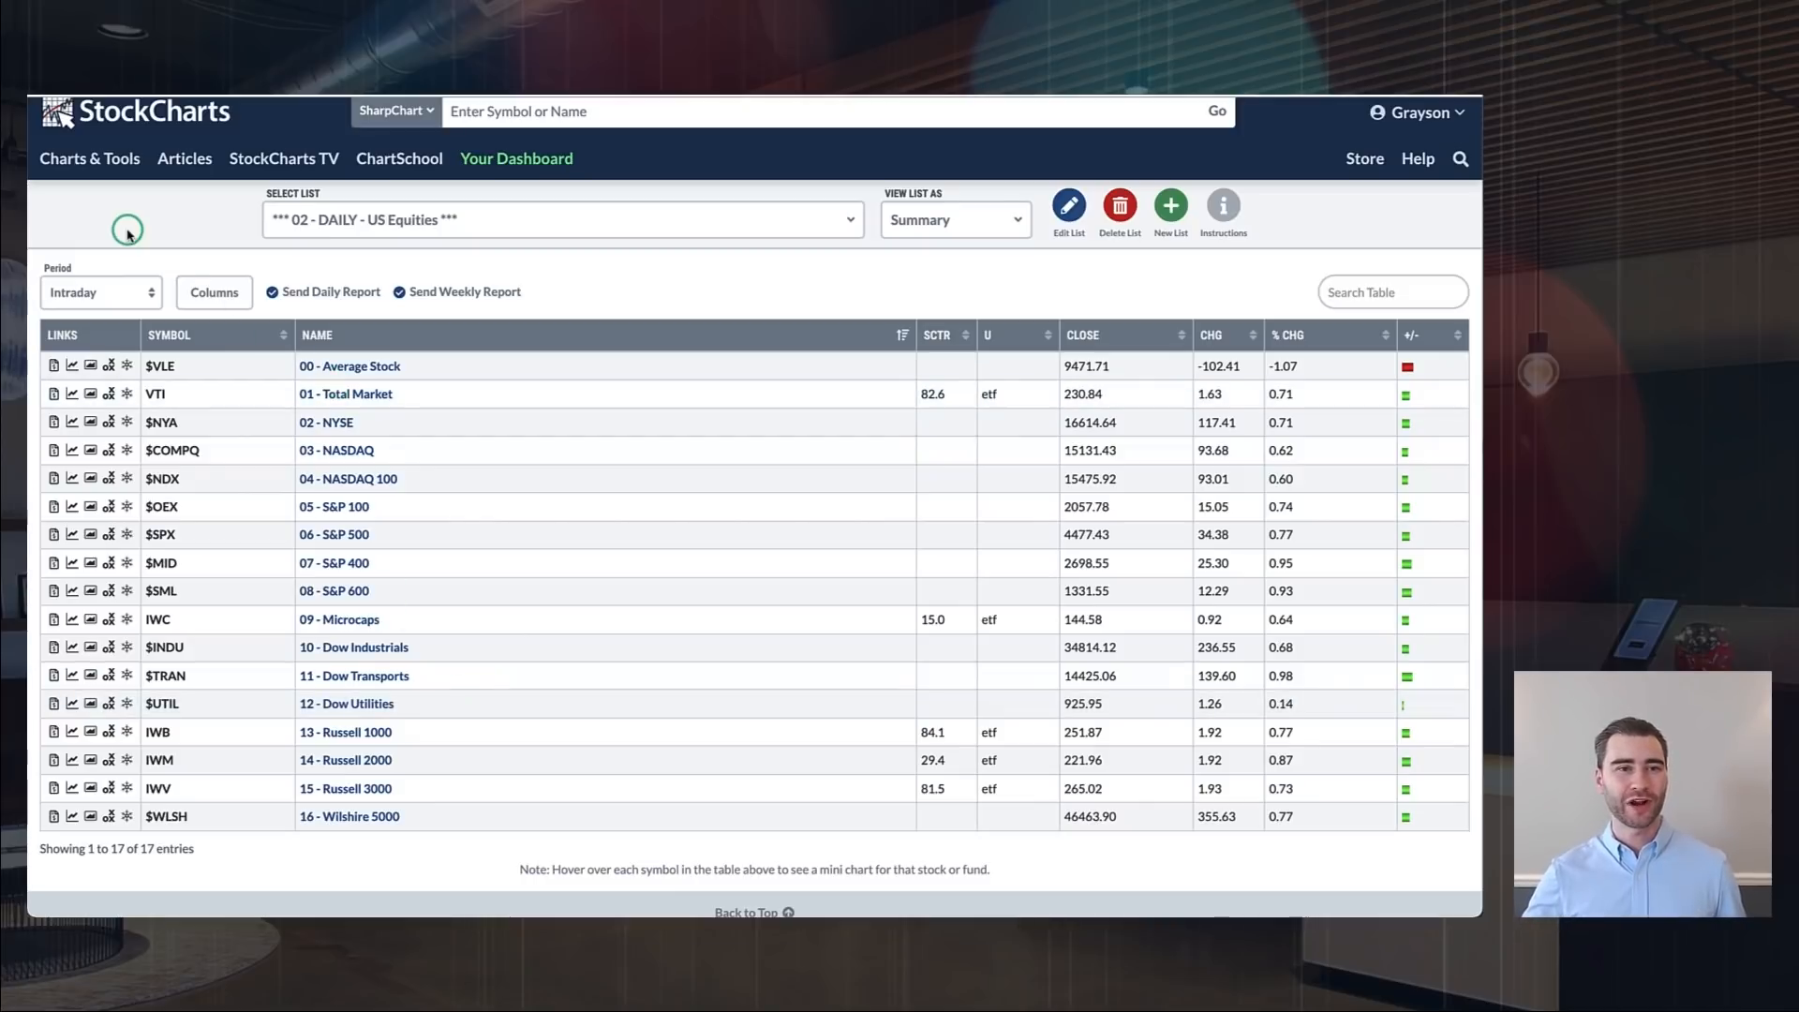
Go to Charts & Tools and open the latest Predefined Scans results from the Reports & More section.
click(83, 165)
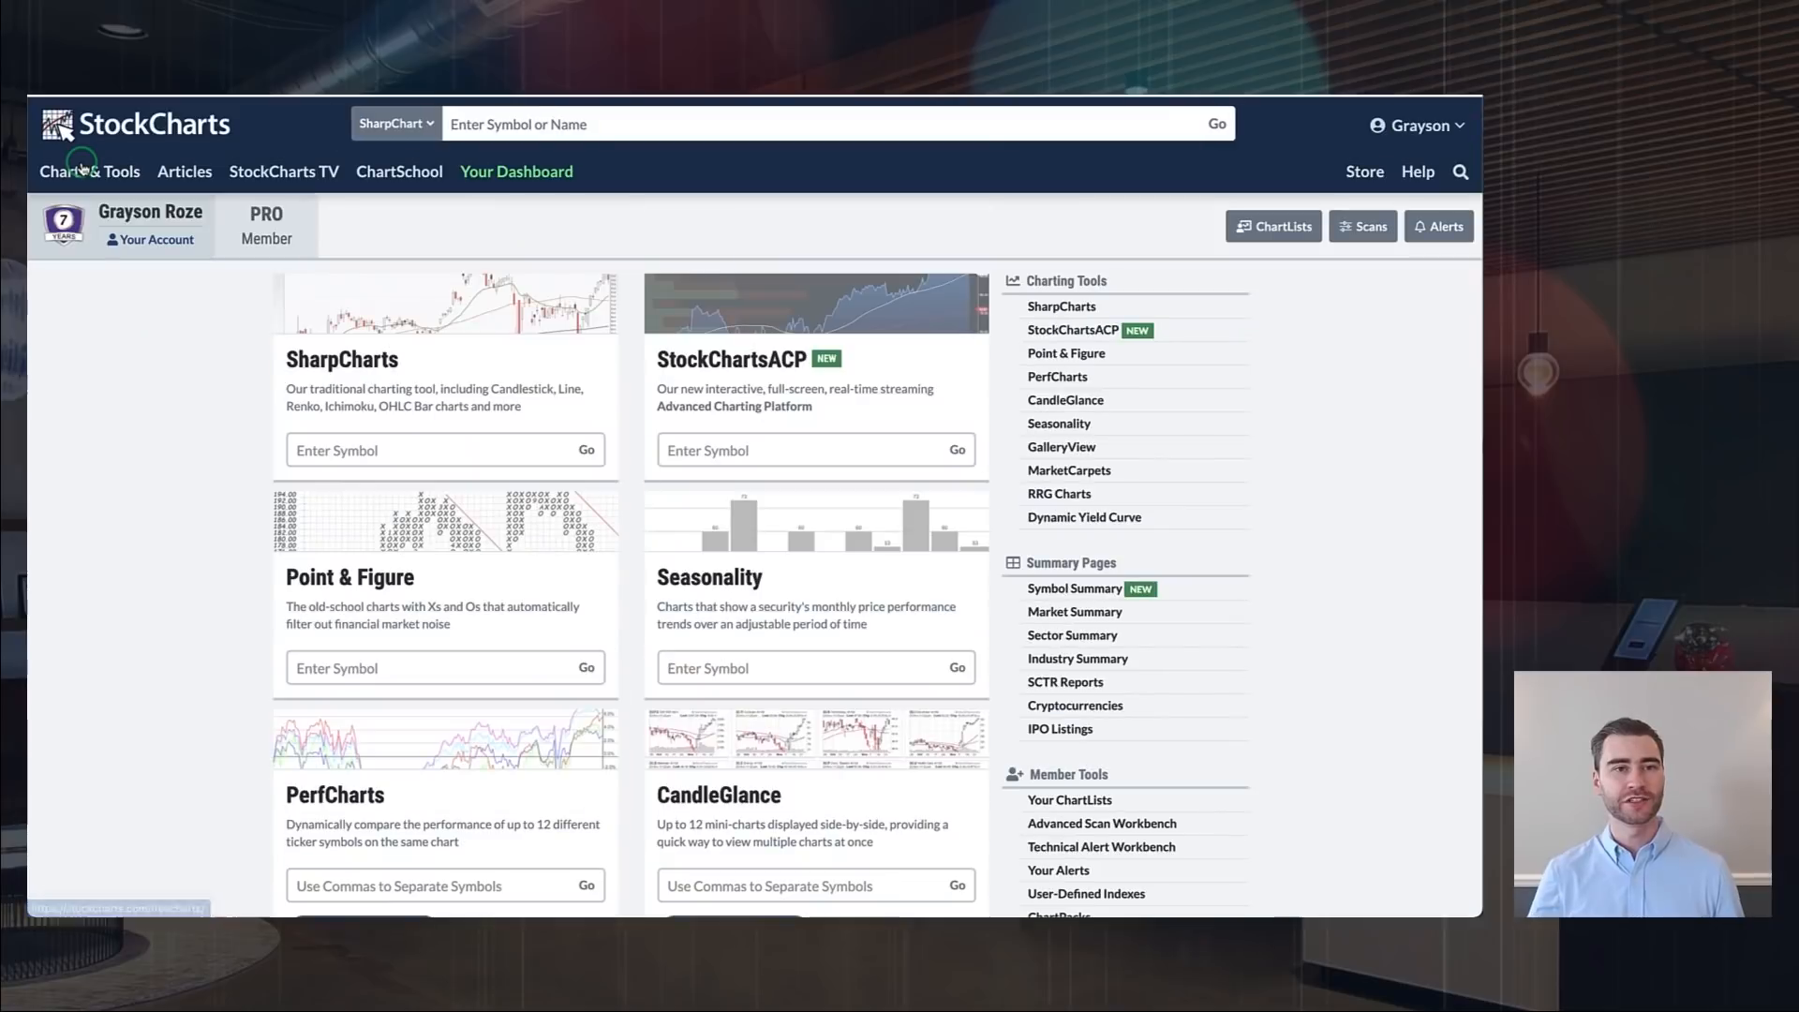
scroll(744, 388, down, 15)
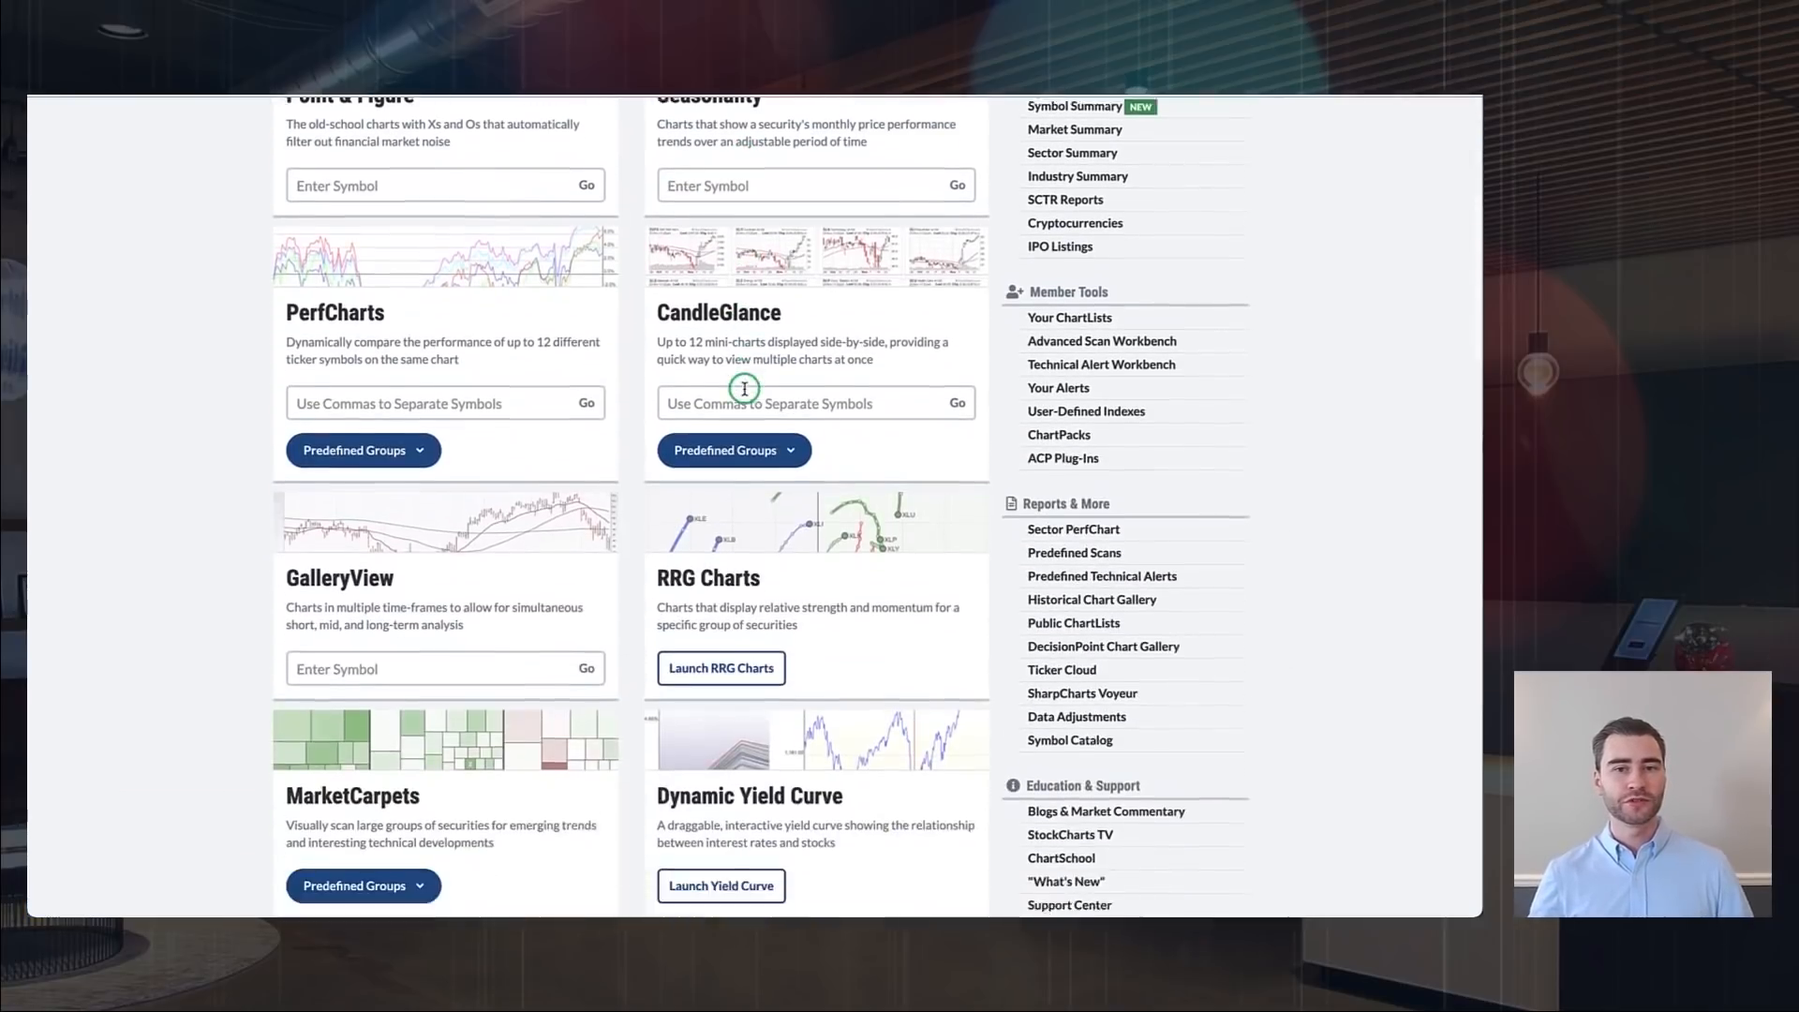
scroll(744, 388, down, 7)
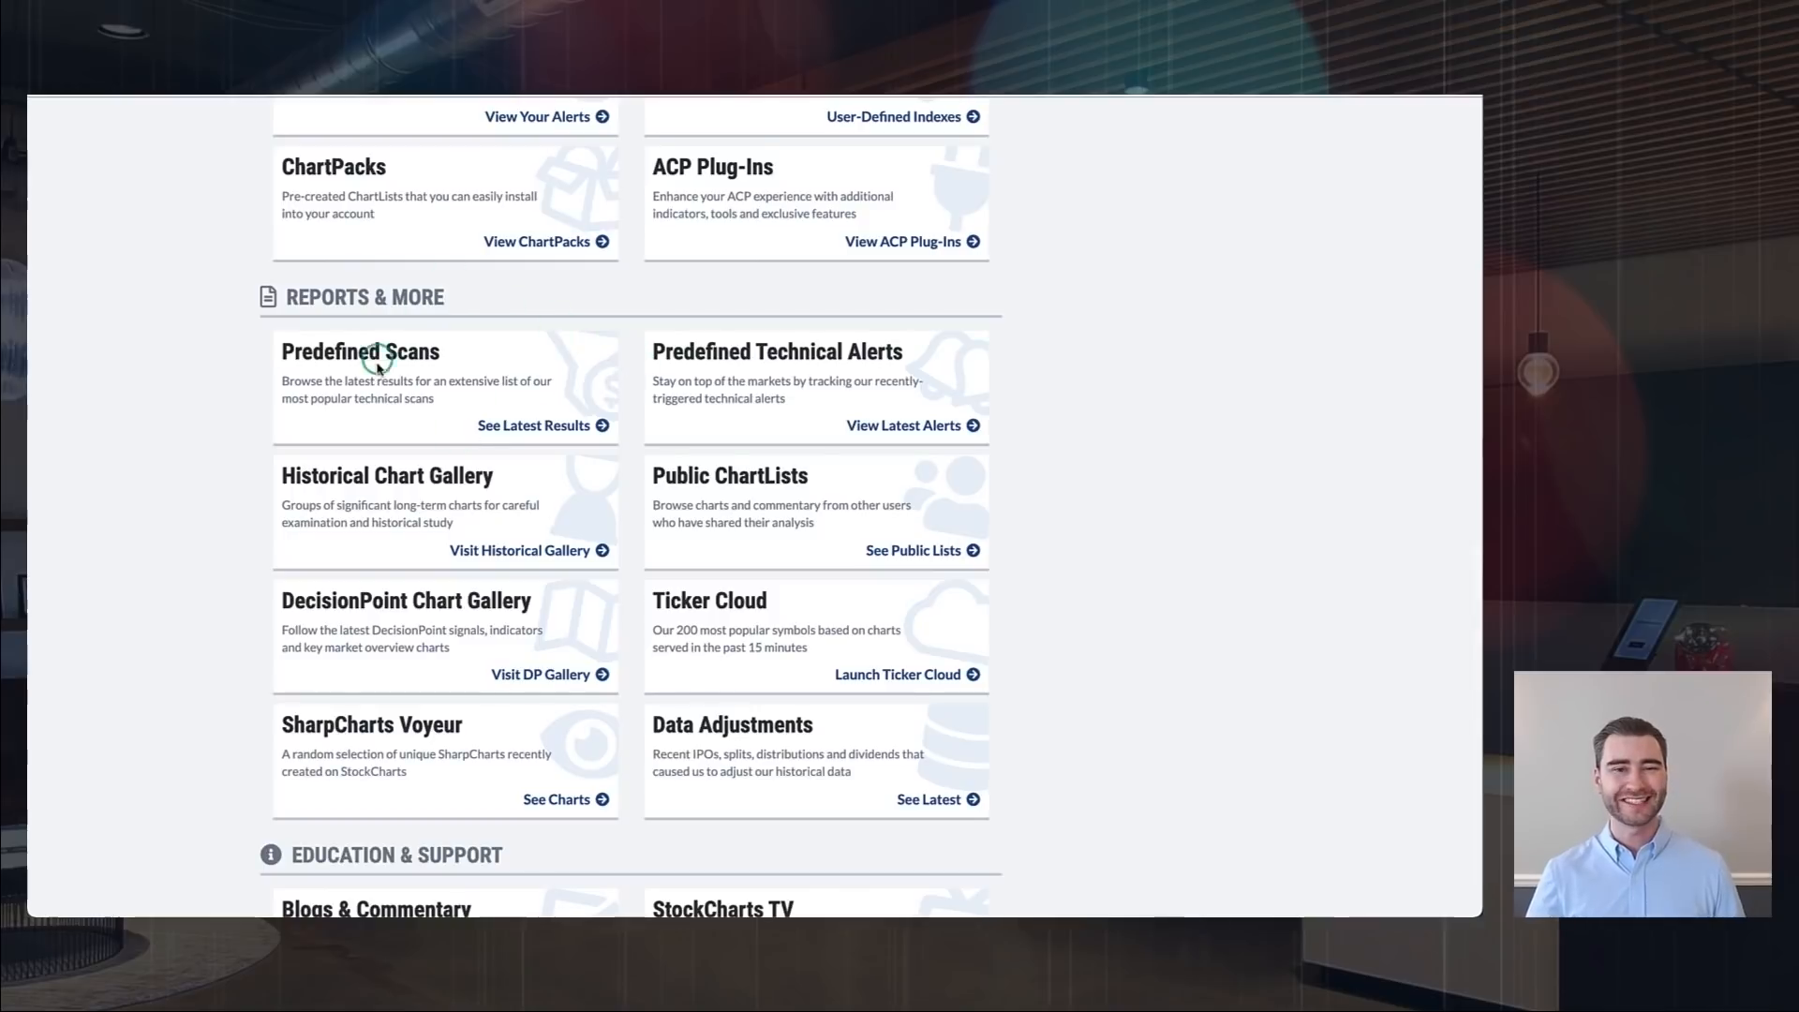
click(559, 425)
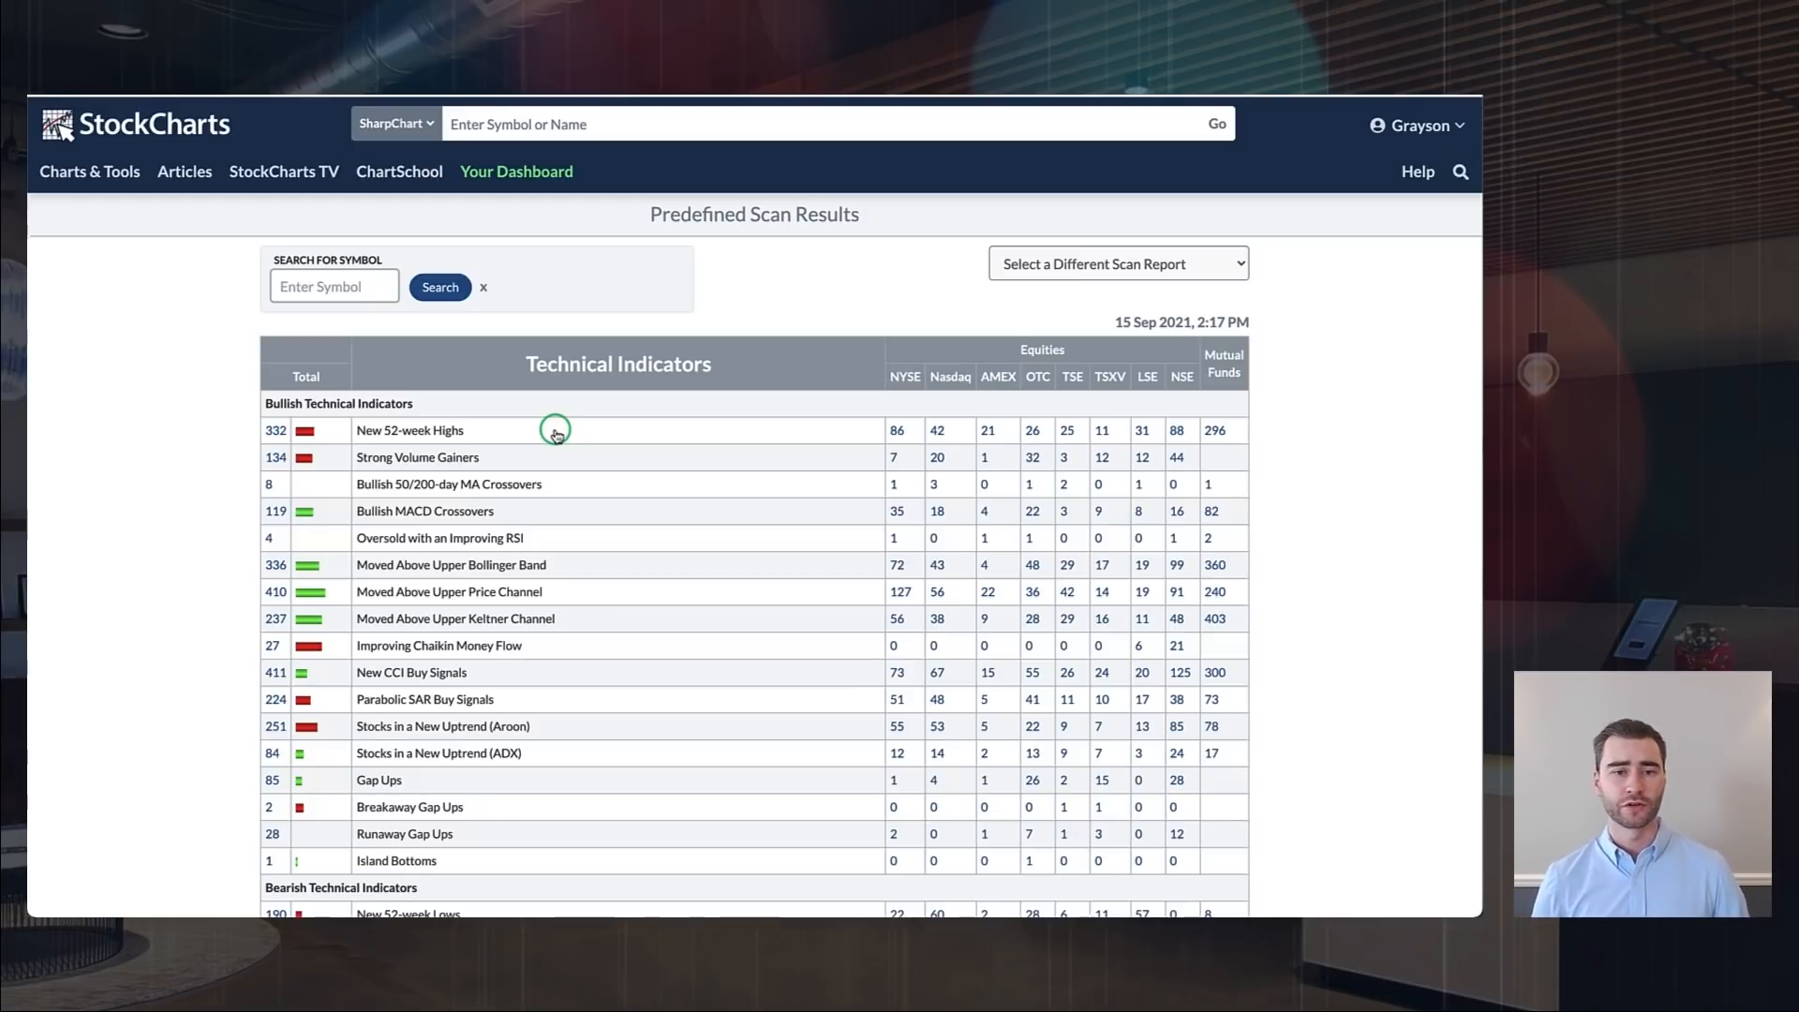
Examine the bullish and bearish technical indicators and the candlestick patterns in the Predefined Scan Results.
scroll(556, 433, down, 8)
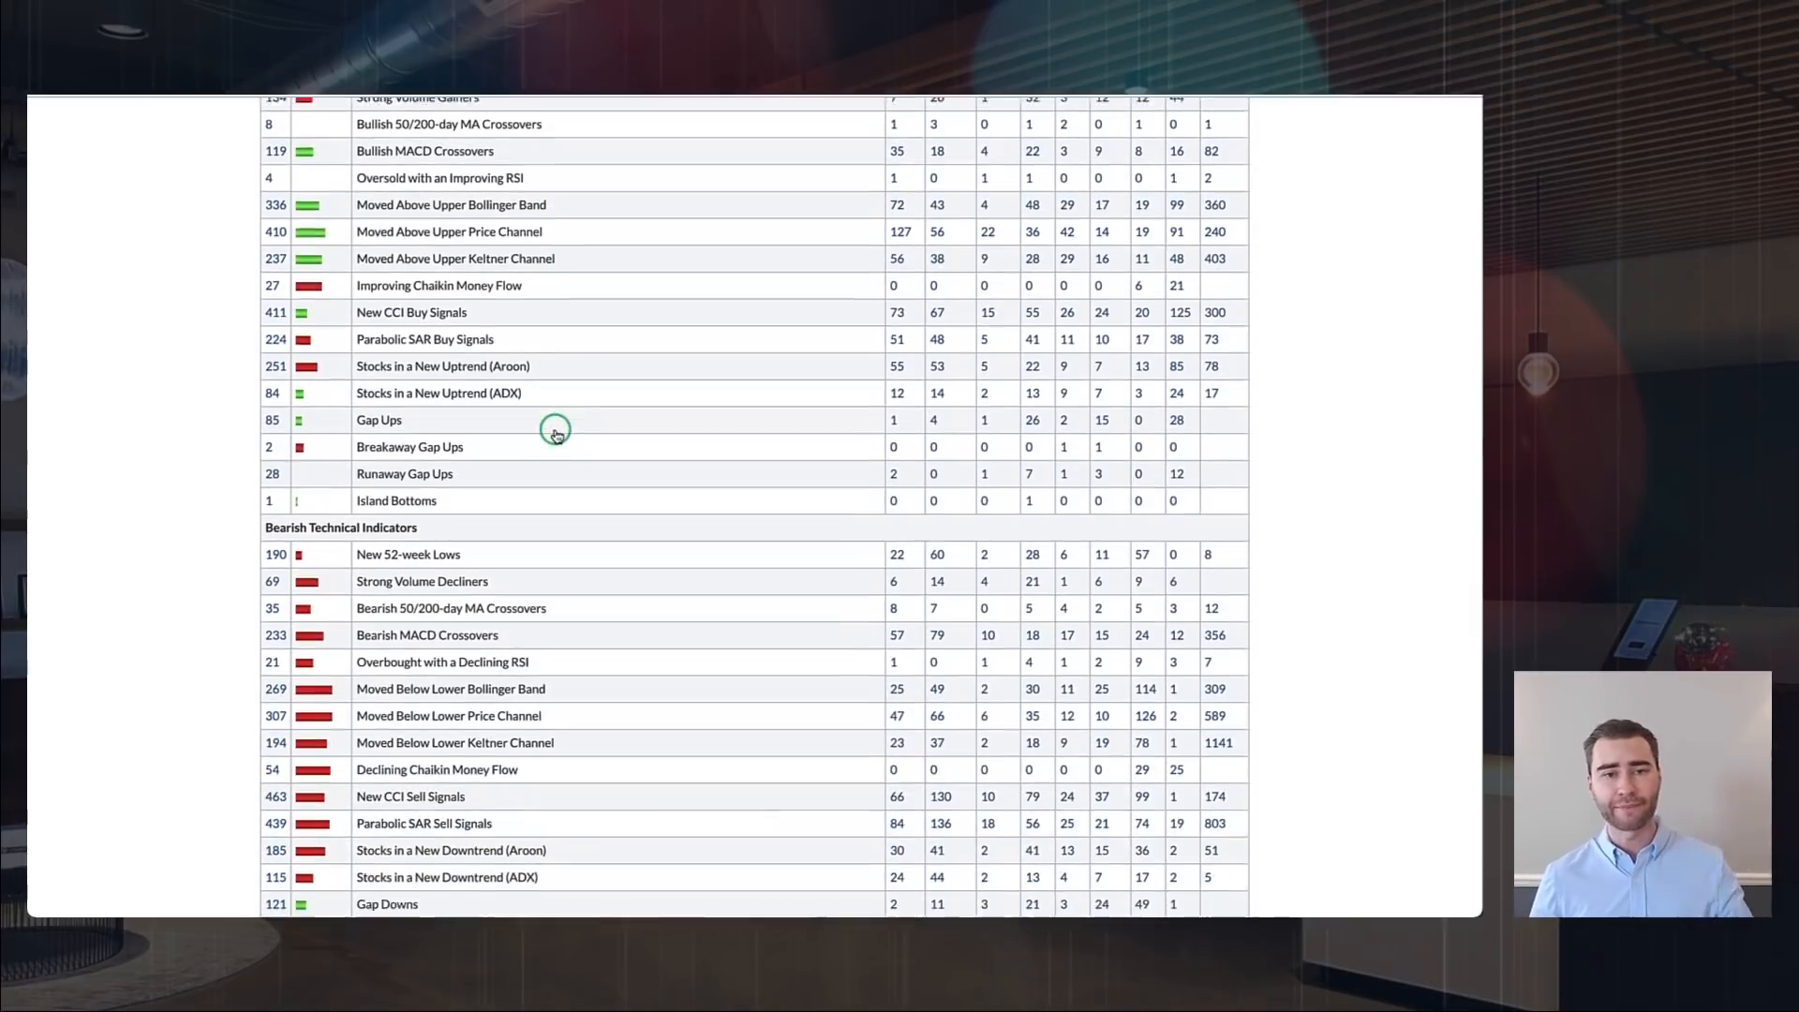
scroll(555, 433, down, 4)
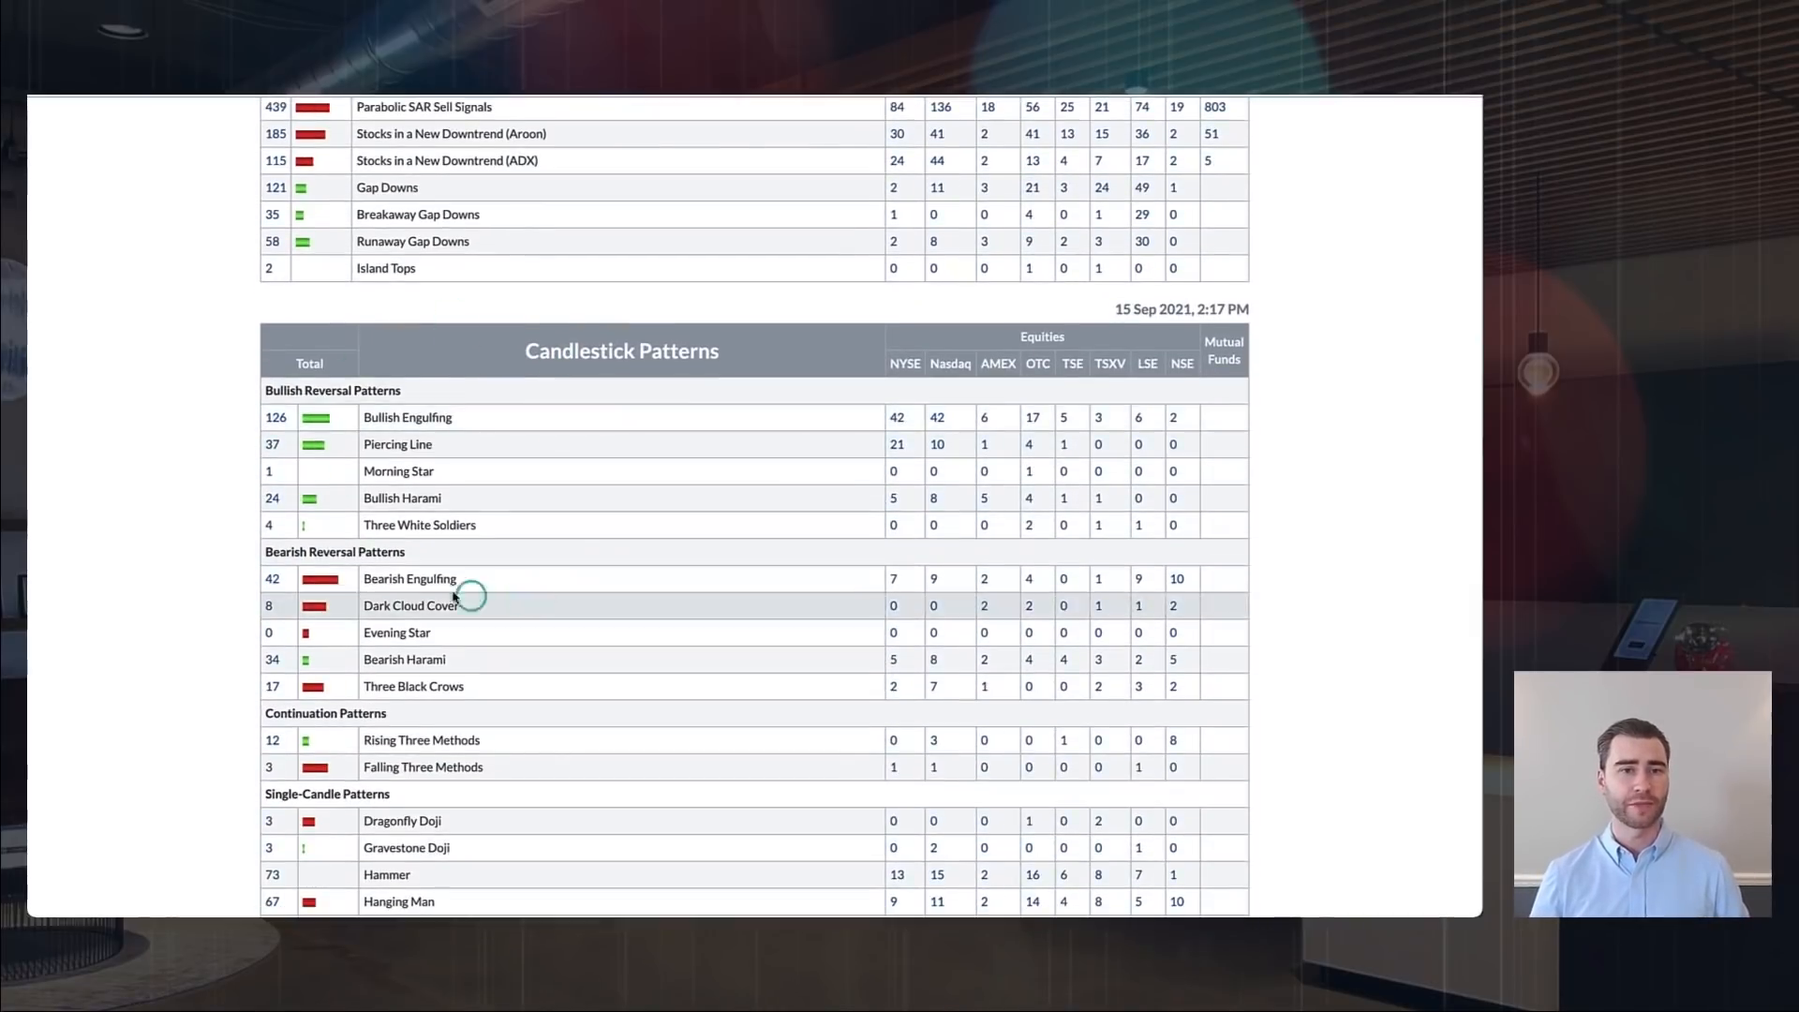
scroll(602, 450, down, 1)
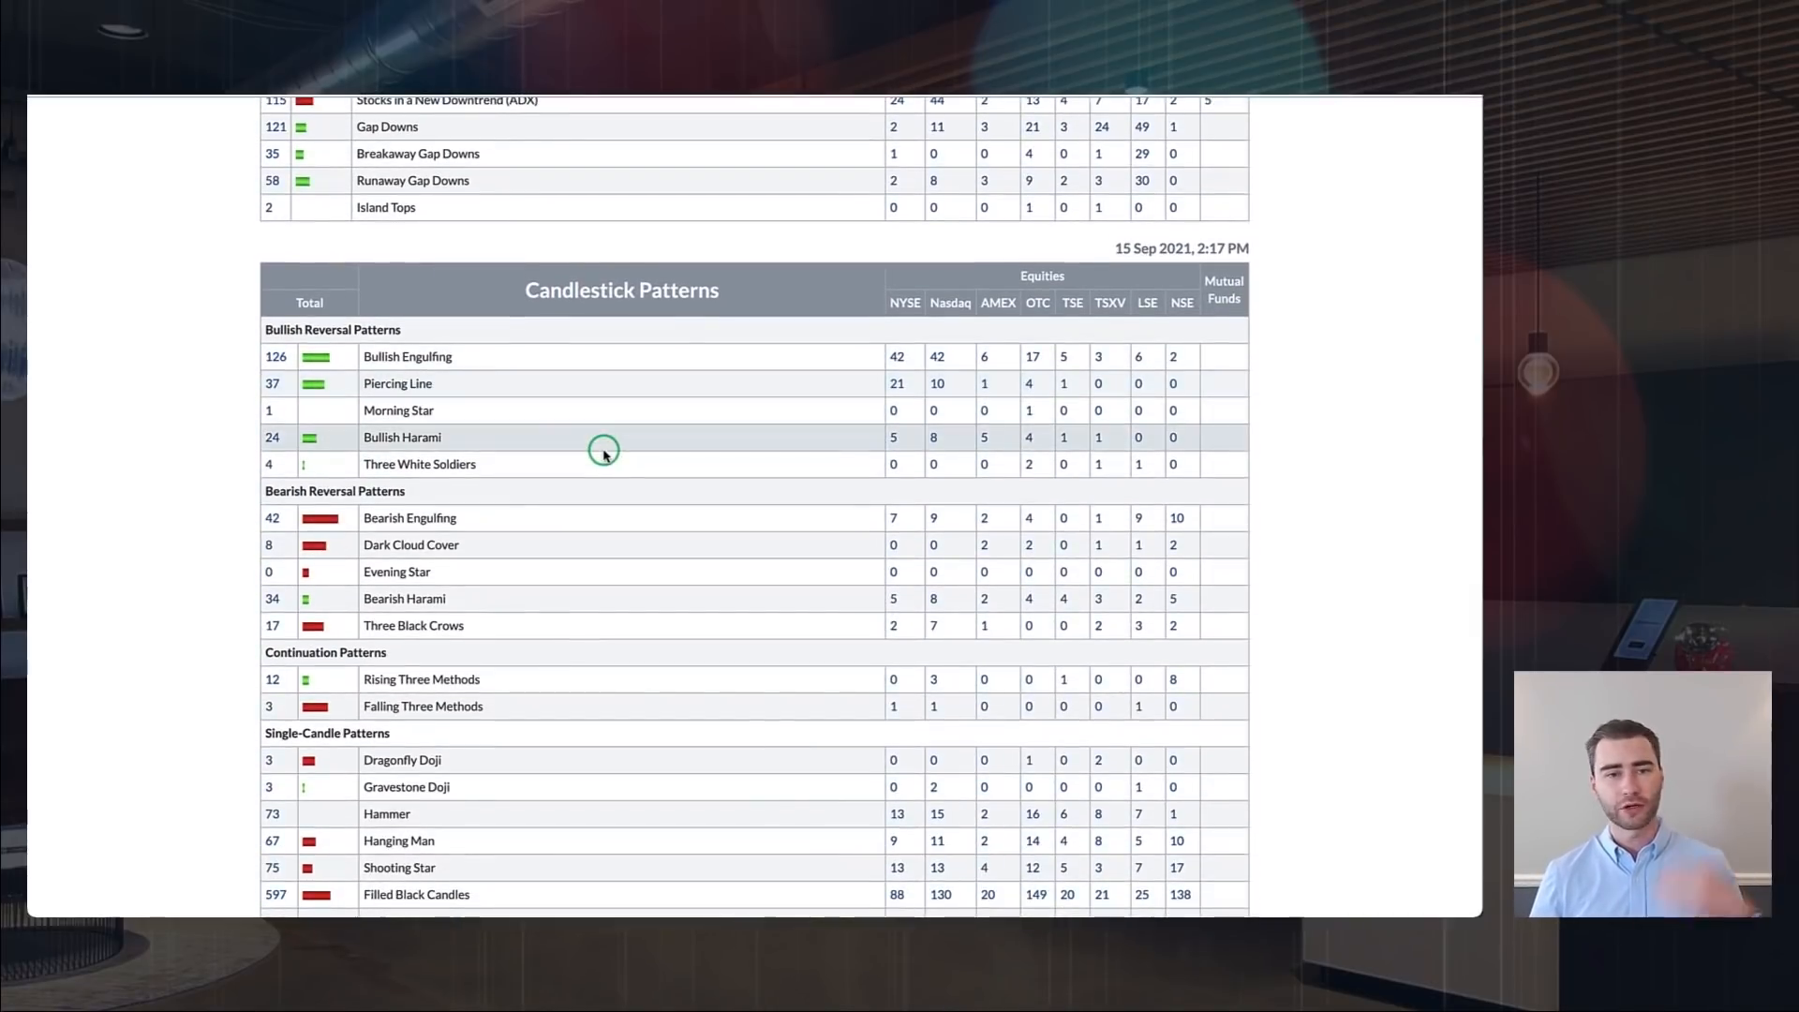
scroll(603, 454, up, 9)
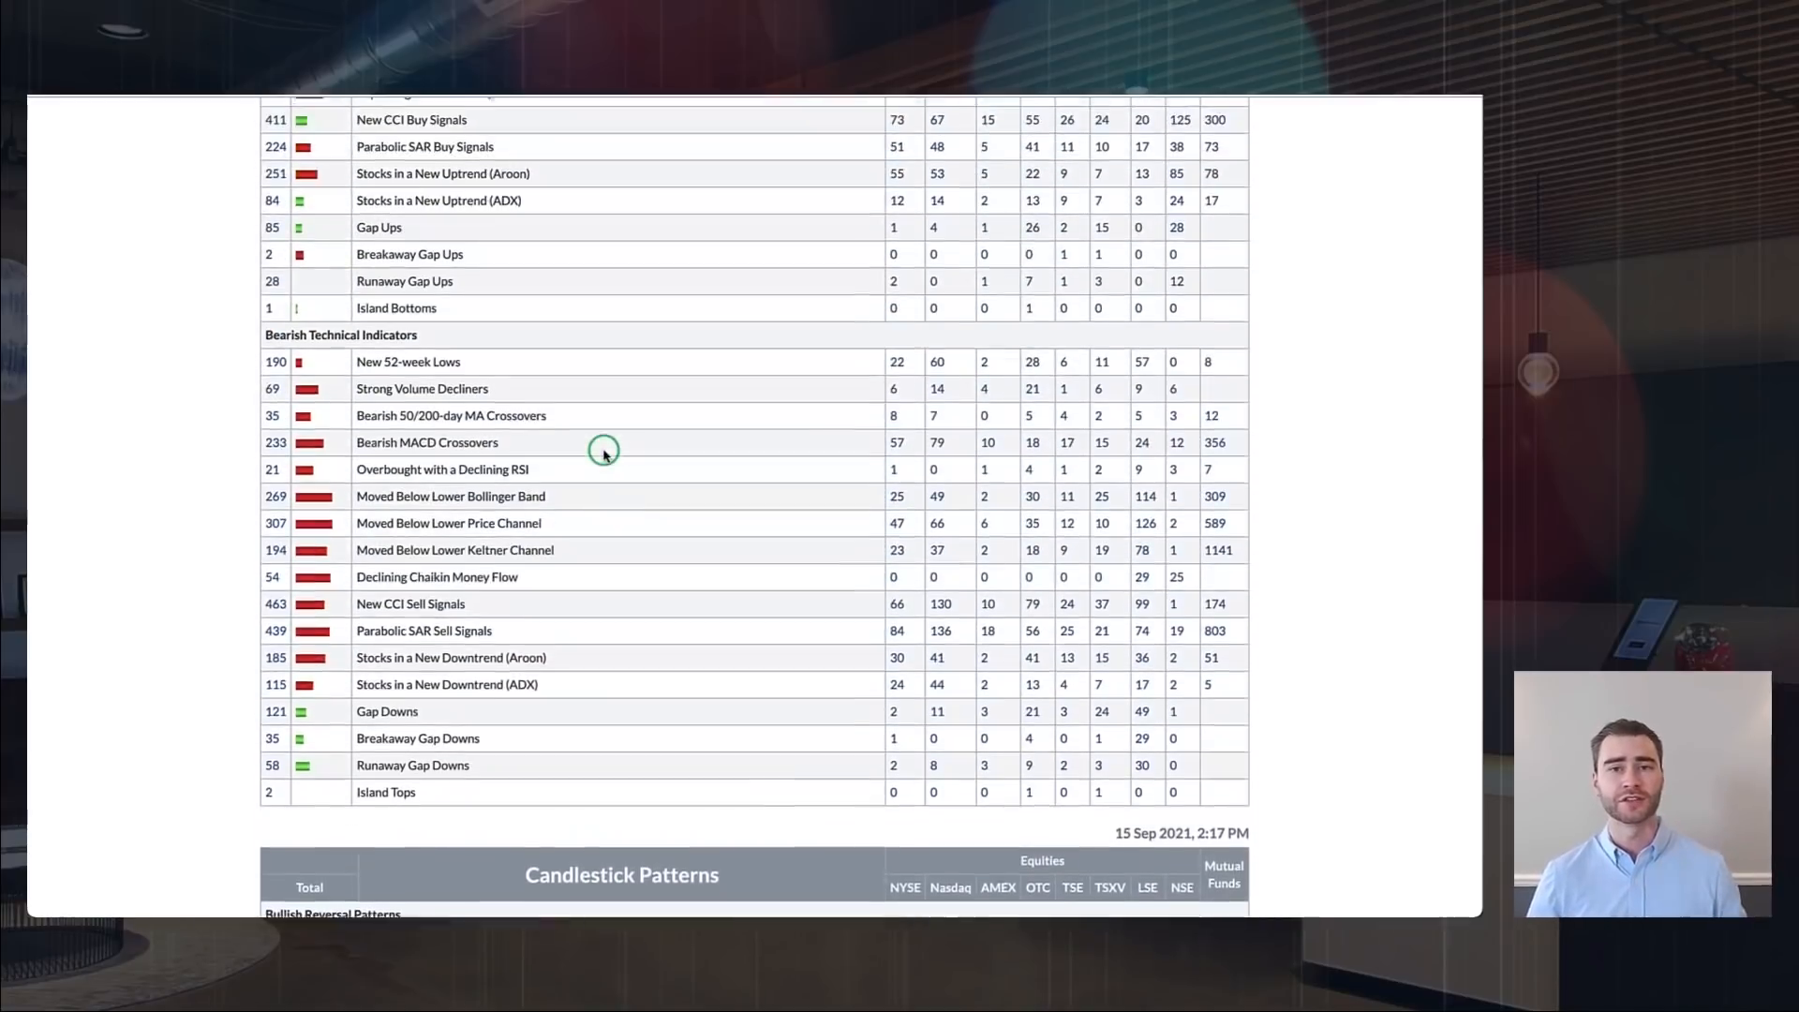
scroll(603, 453, up, 2)
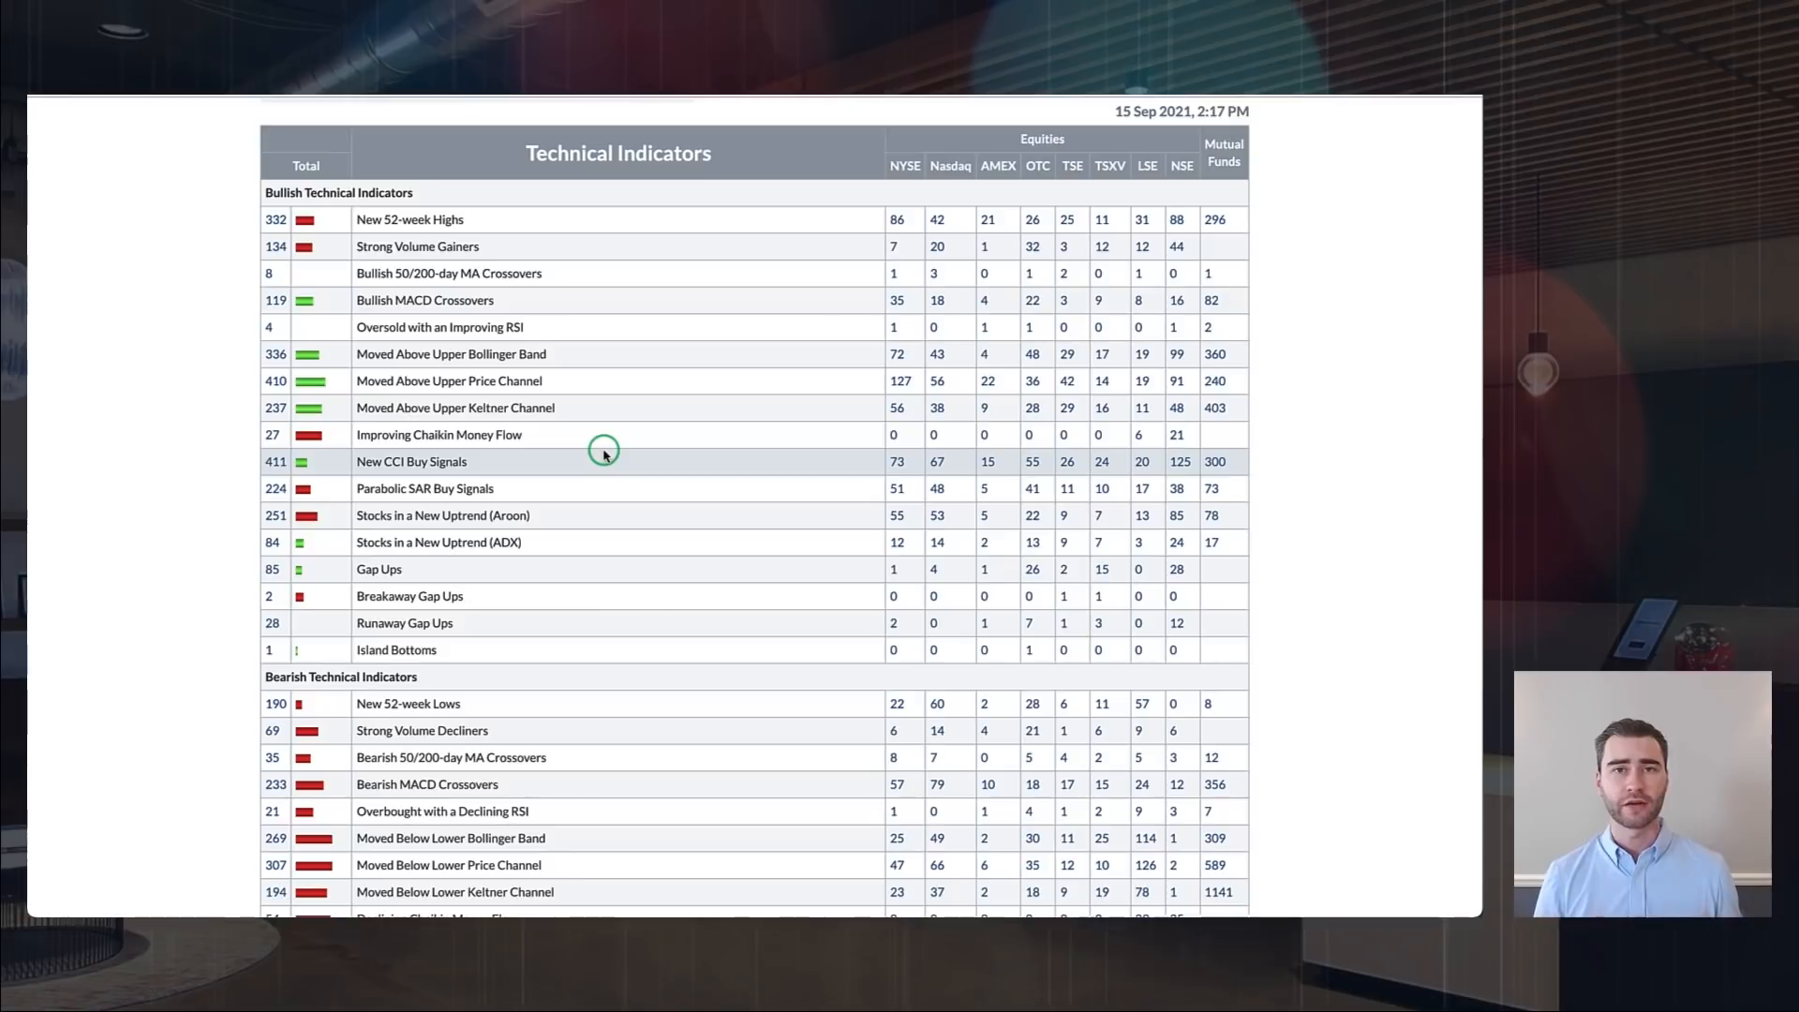
scroll(604, 454, up, 1)
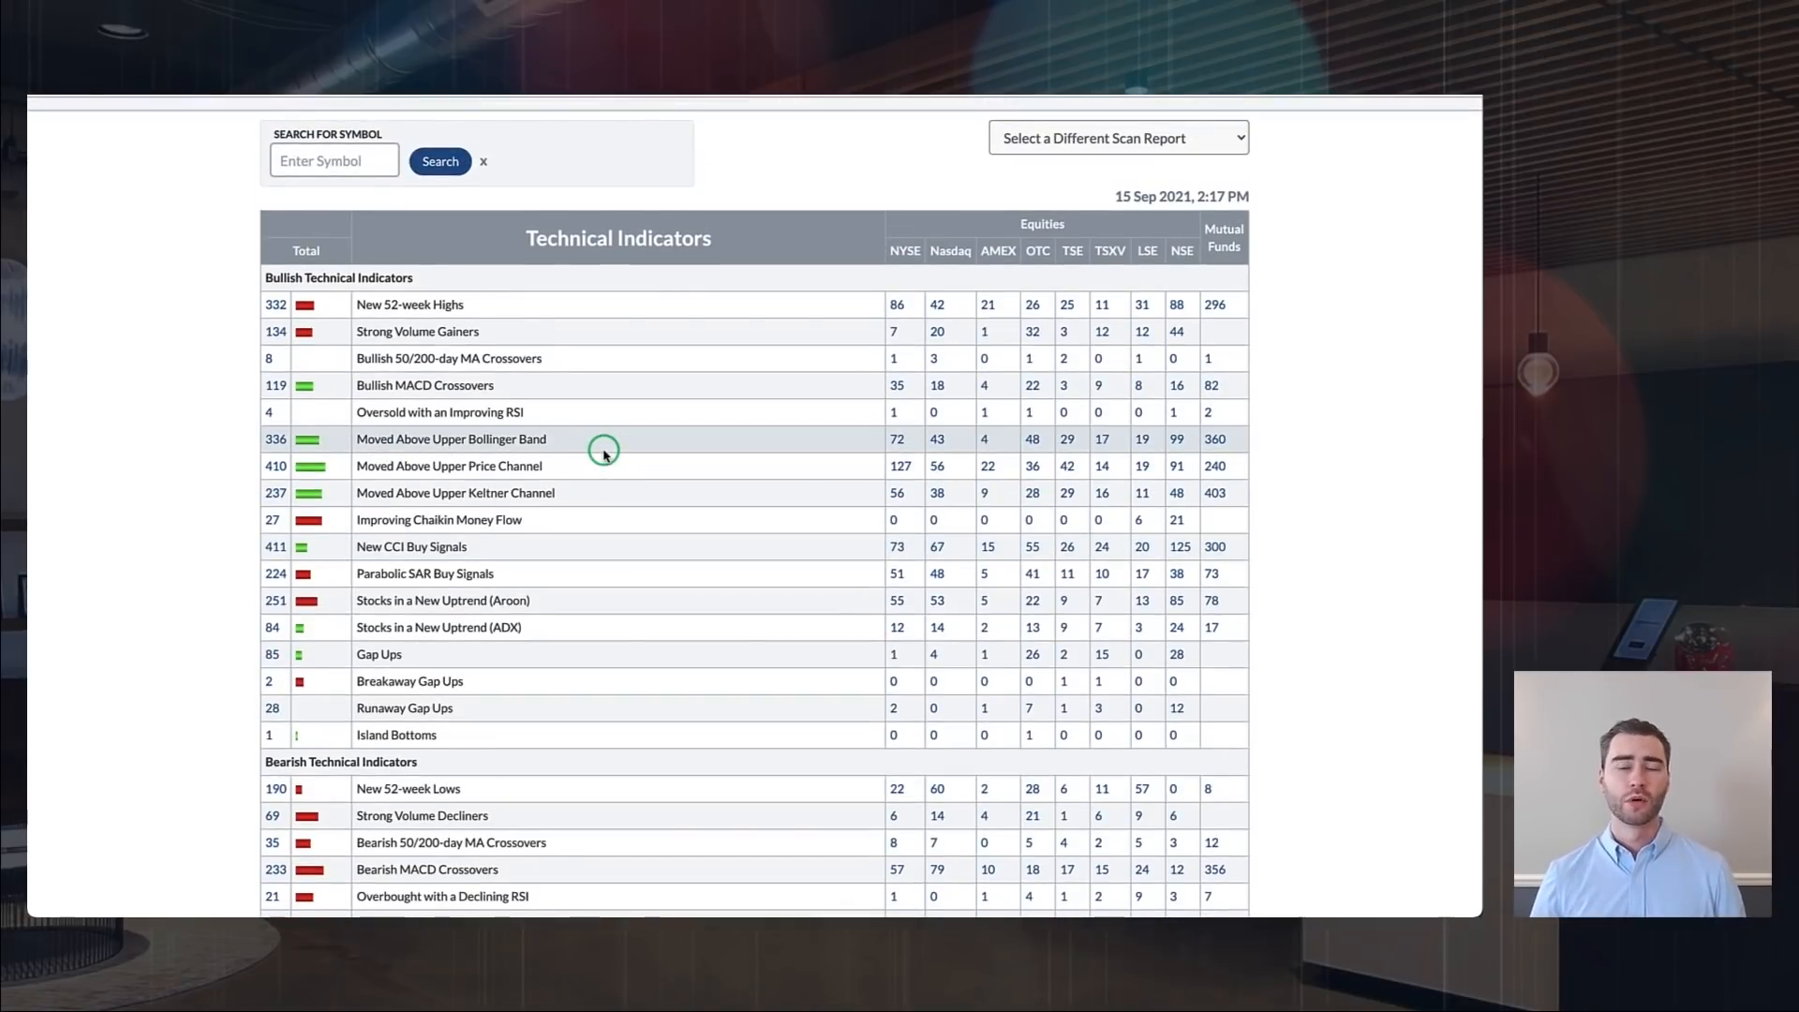
scroll(603, 453, up, 2)
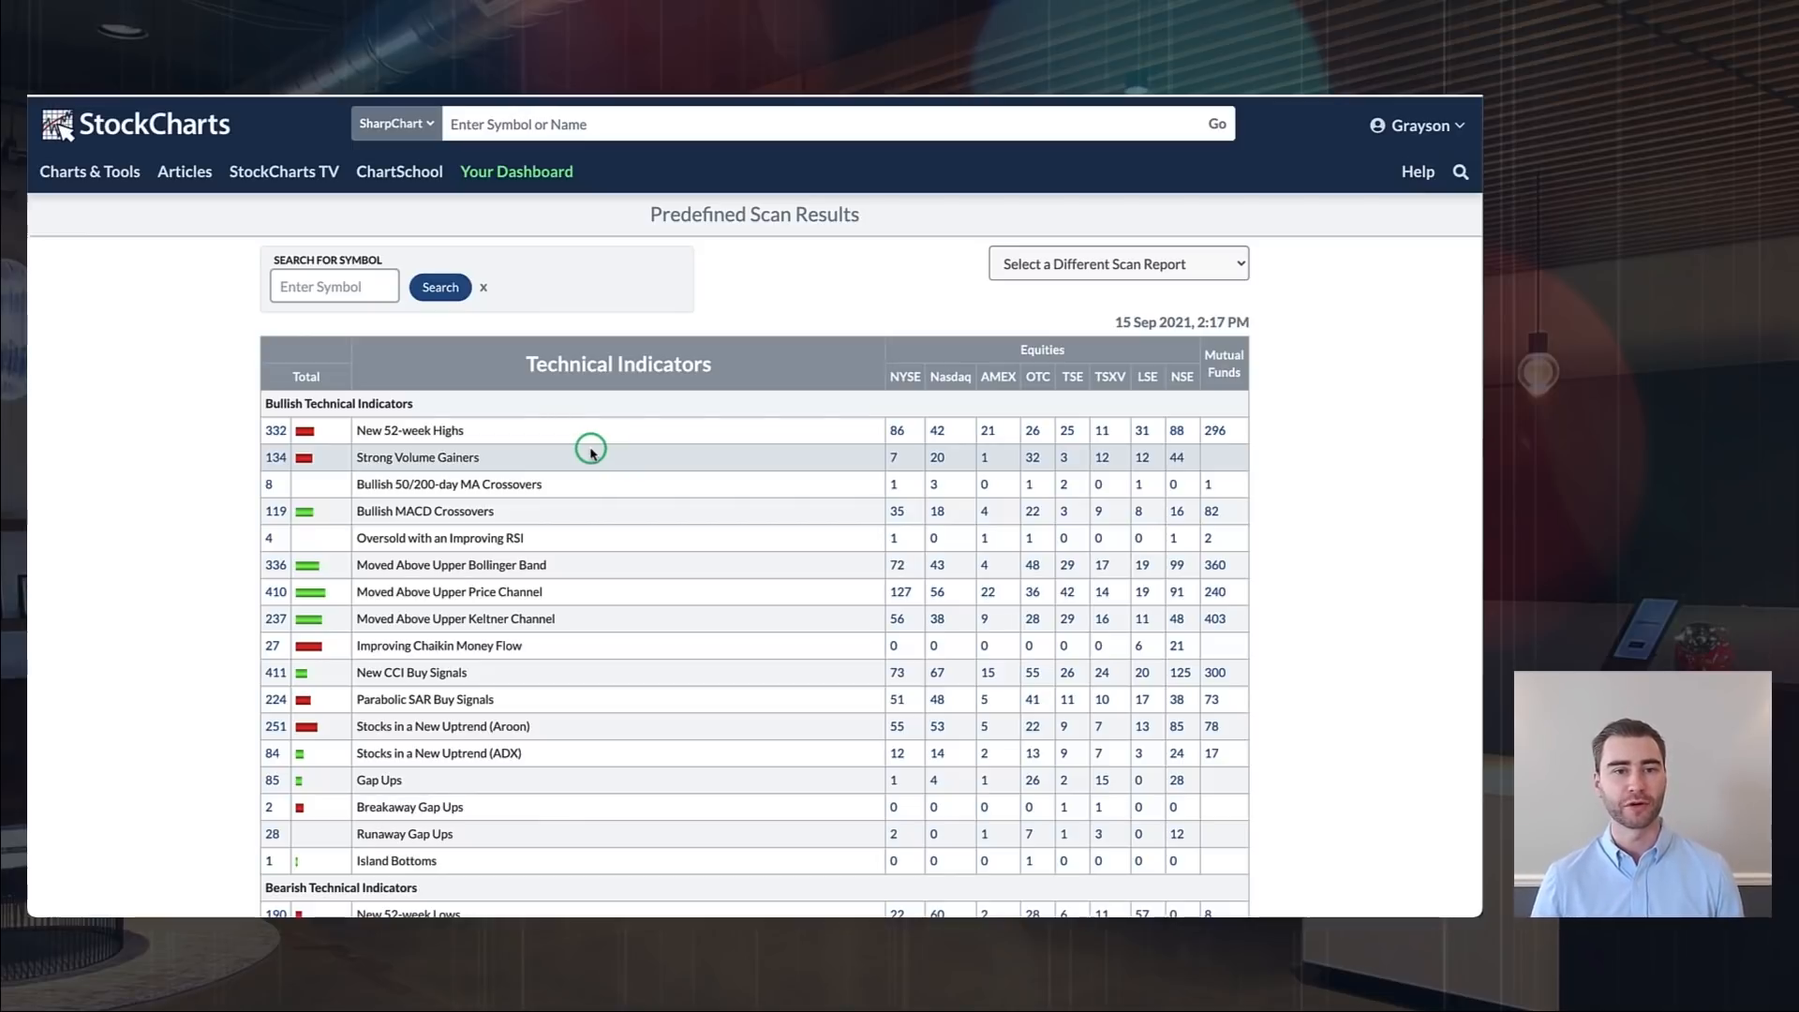
Compare the bullish and bearish technical indicator scans, checking their totals and the breakdown by exchange.
scroll(591, 451, down, 1)
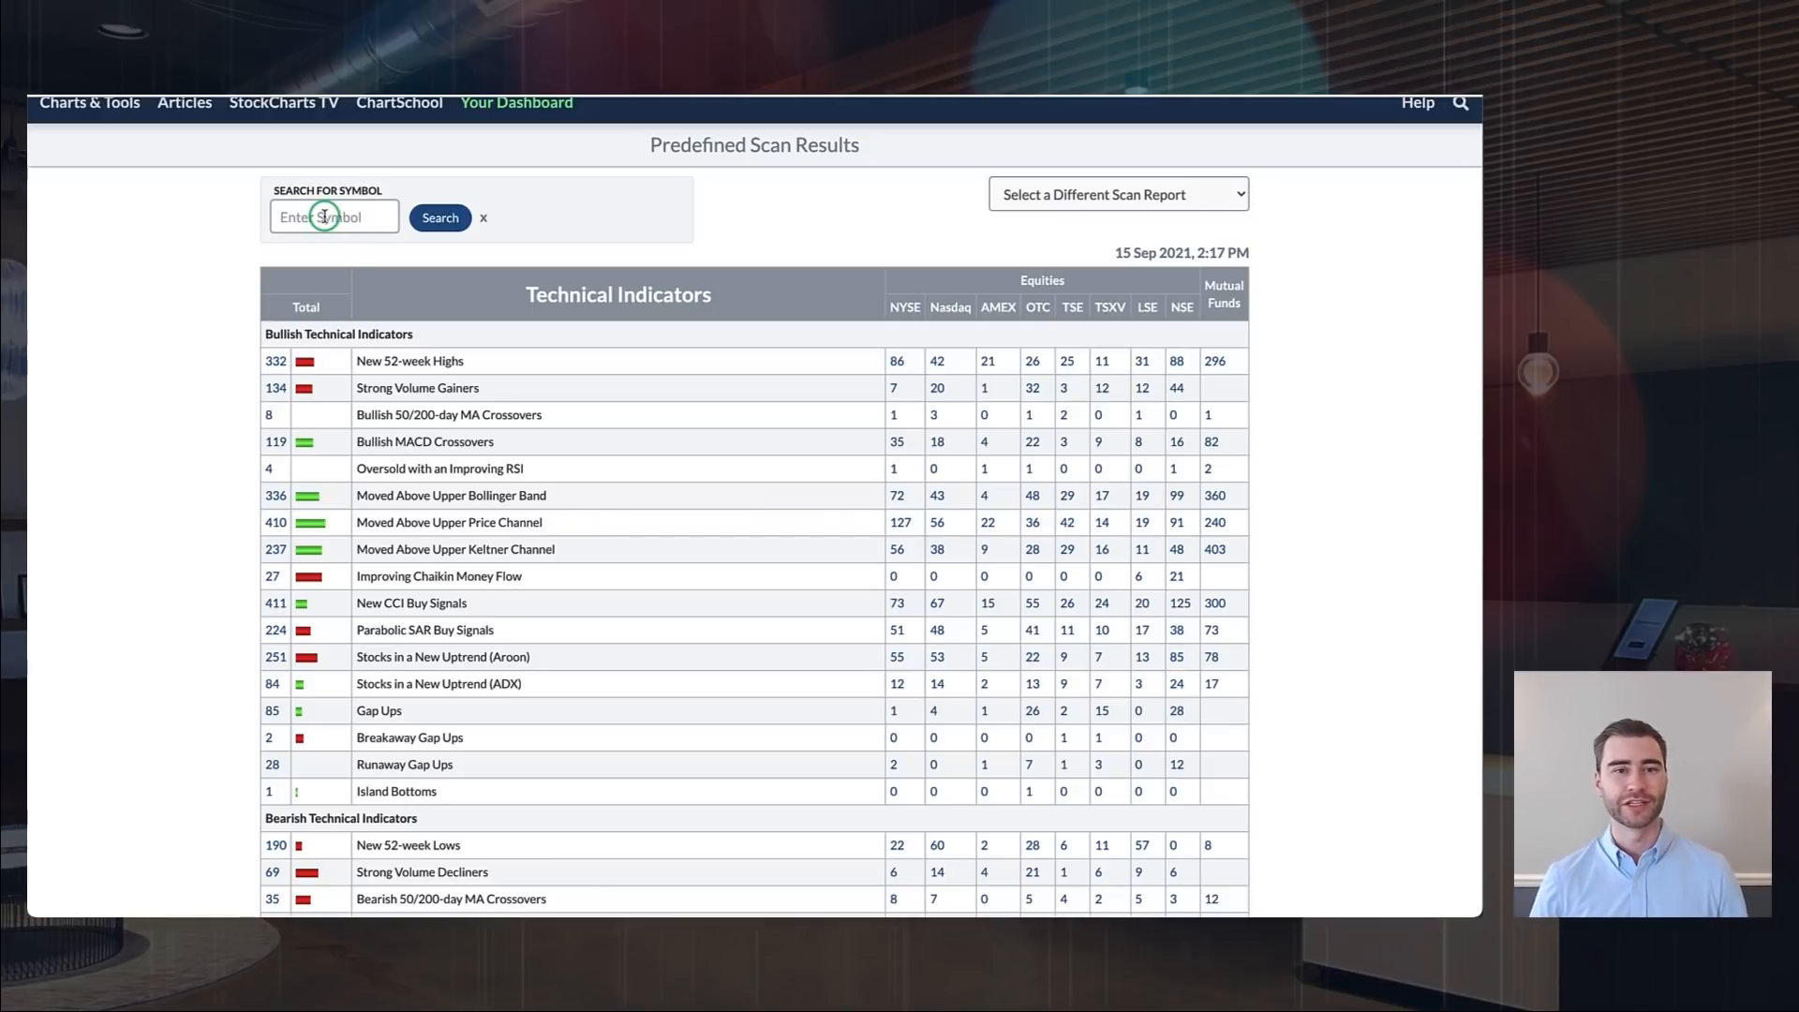
scroll(517, 397, down, 1)
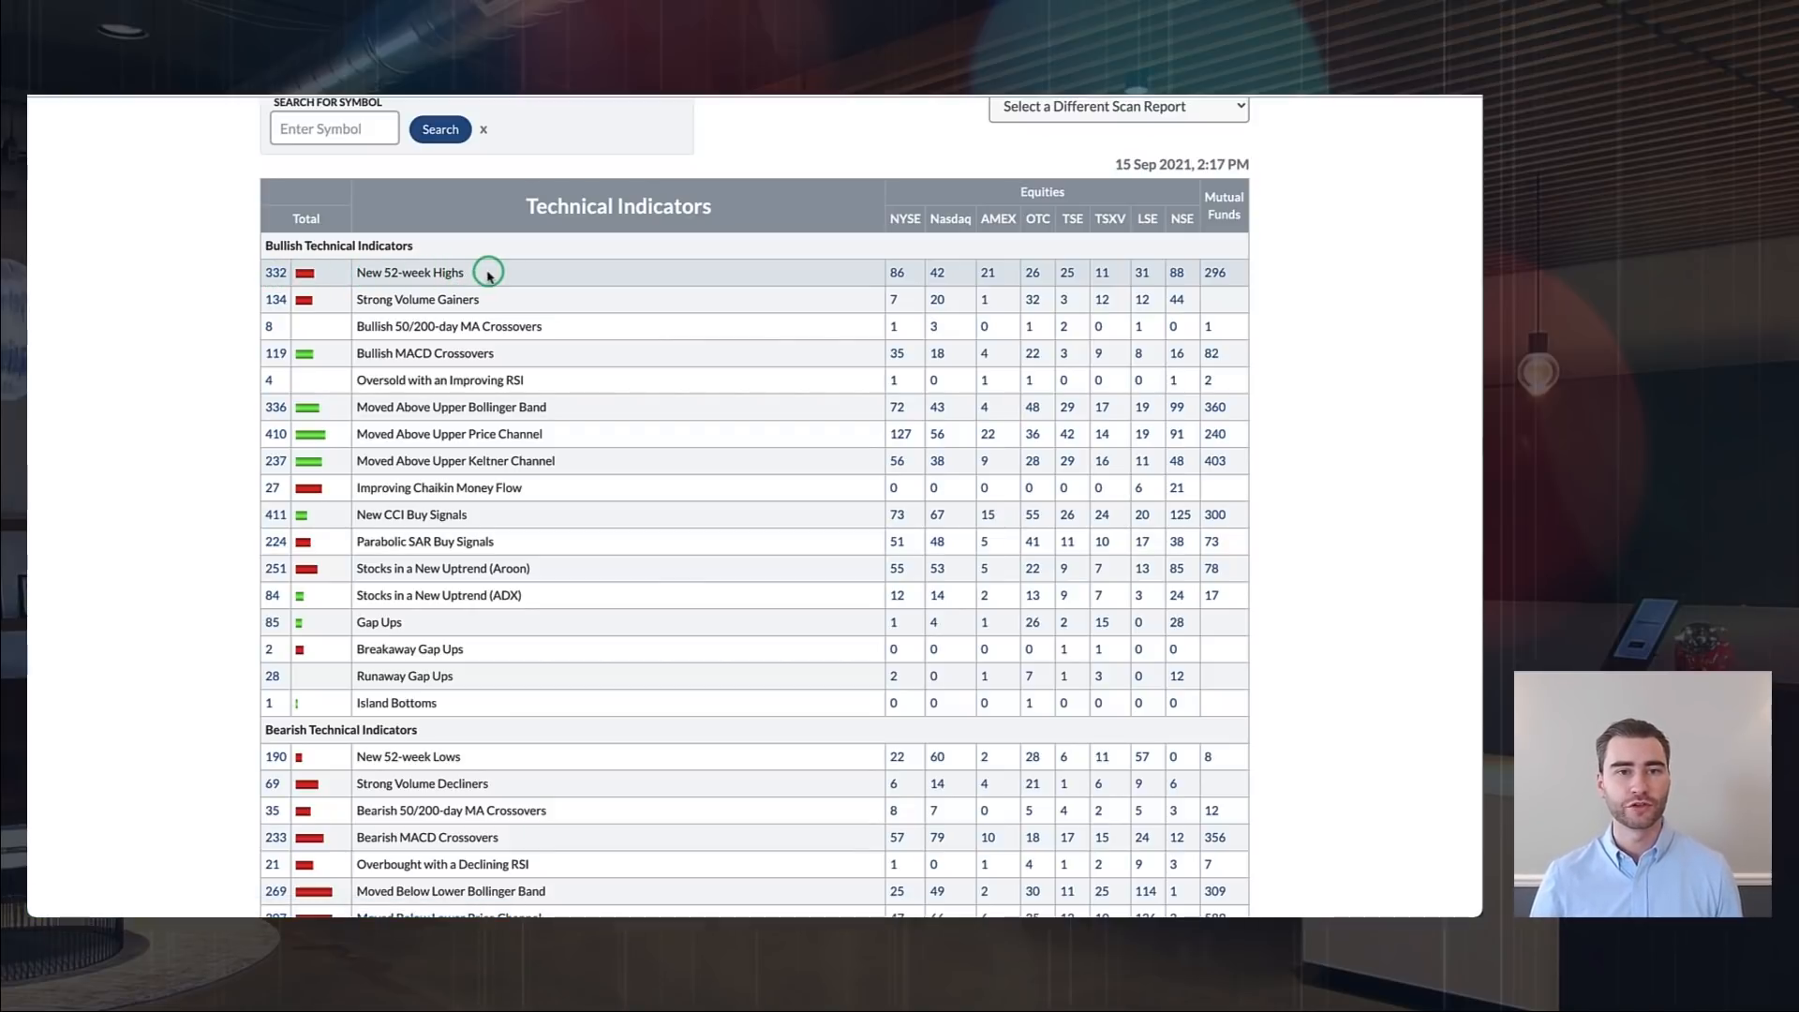
scroll(488, 276, down, 1)
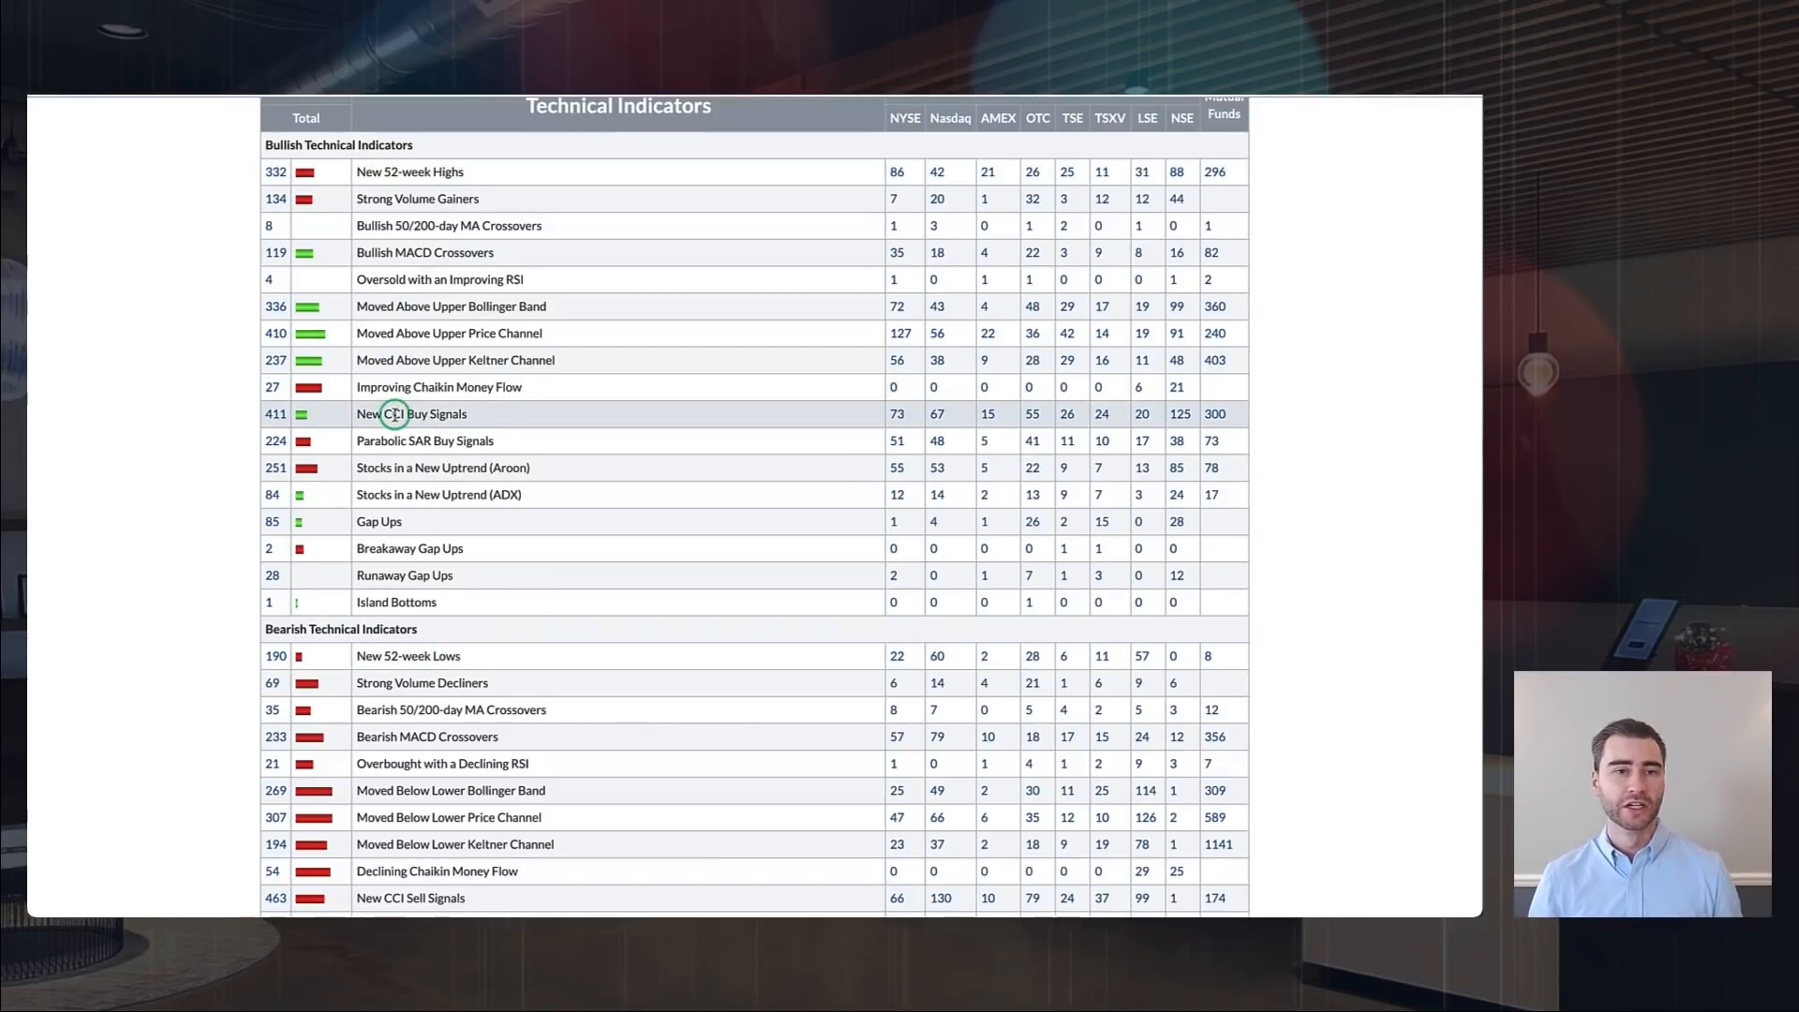
scroll(449, 406, down, 2)
scroll(462, 402, up, 1)
scroll(394, 413, up, 1)
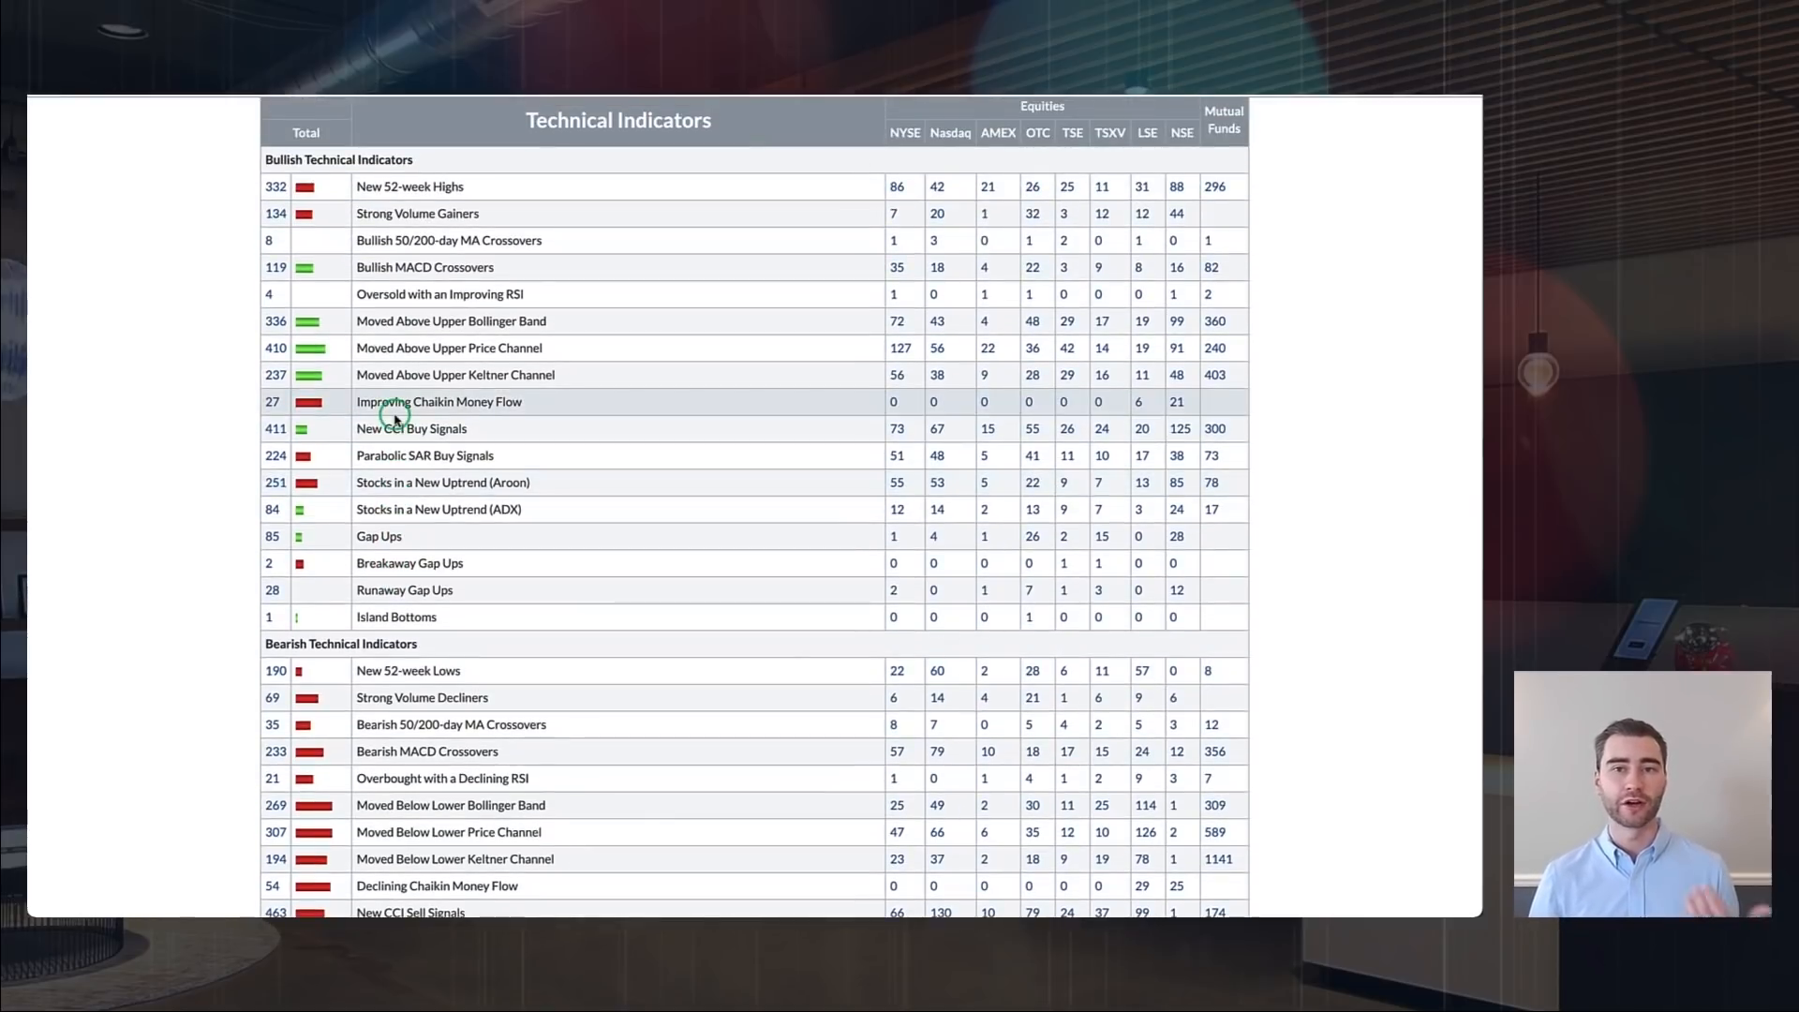
scroll(394, 417, down, 3)
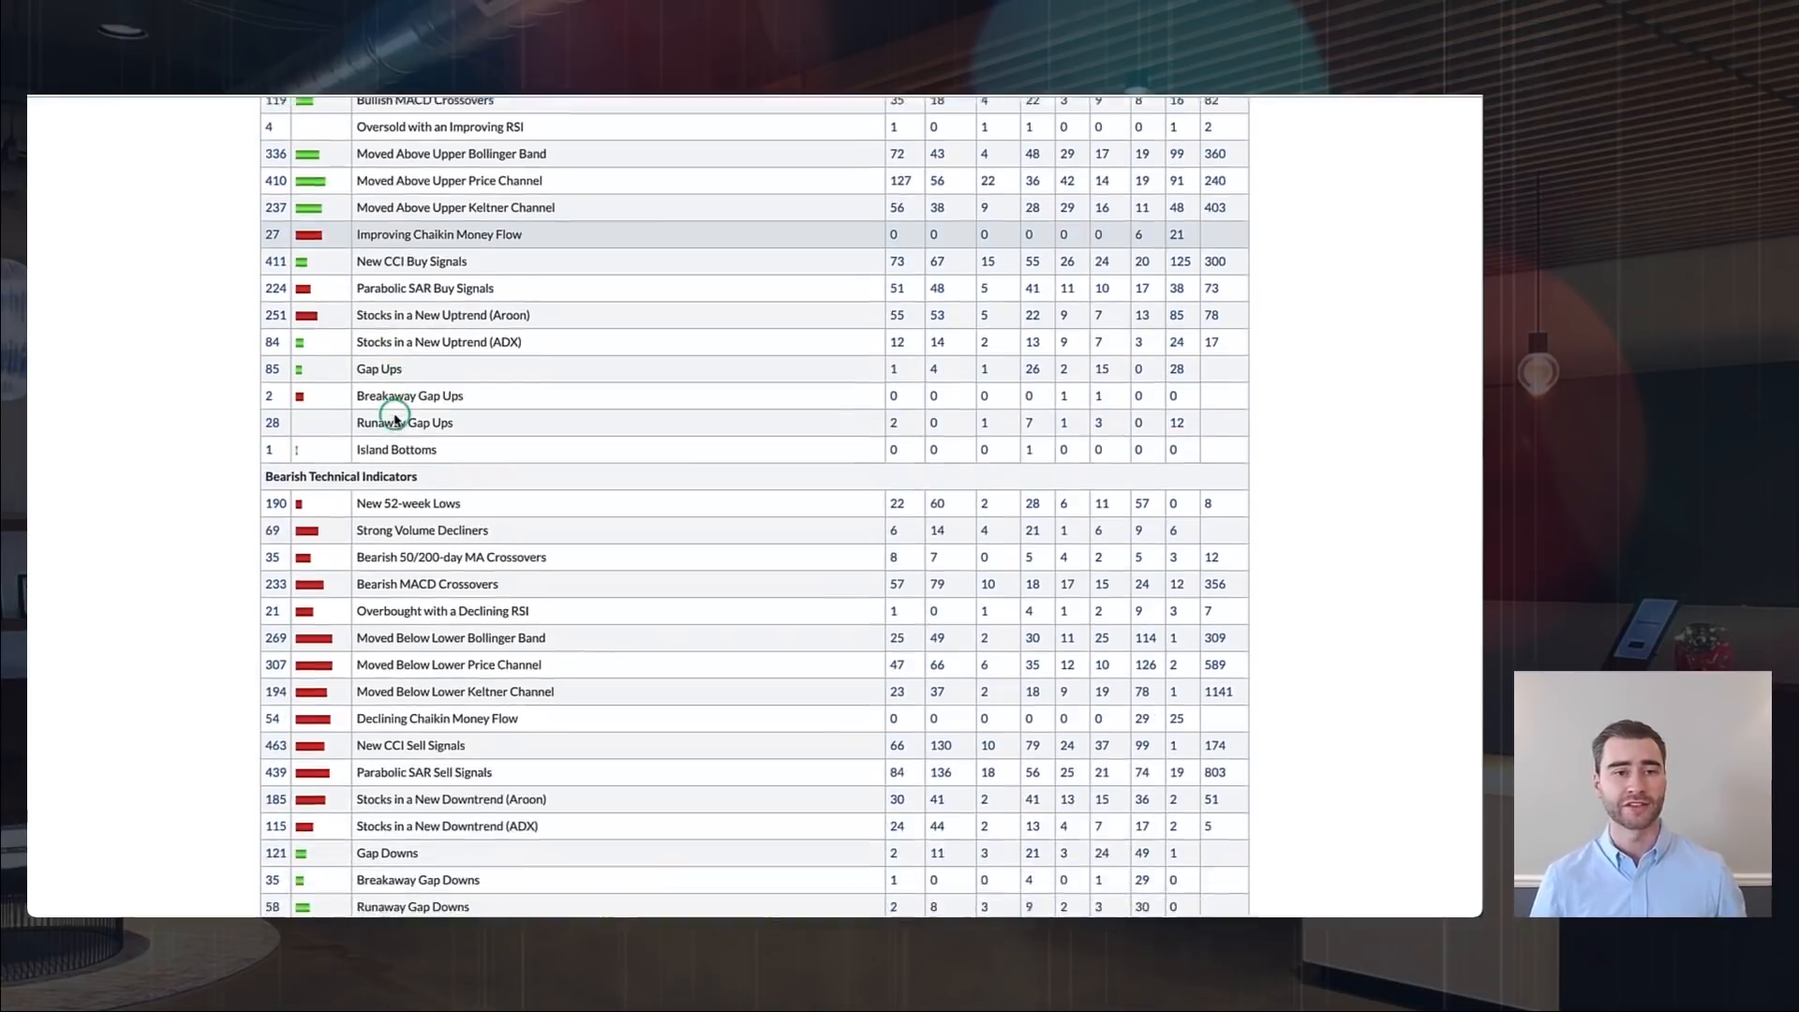
scroll(394, 417, up, 4)
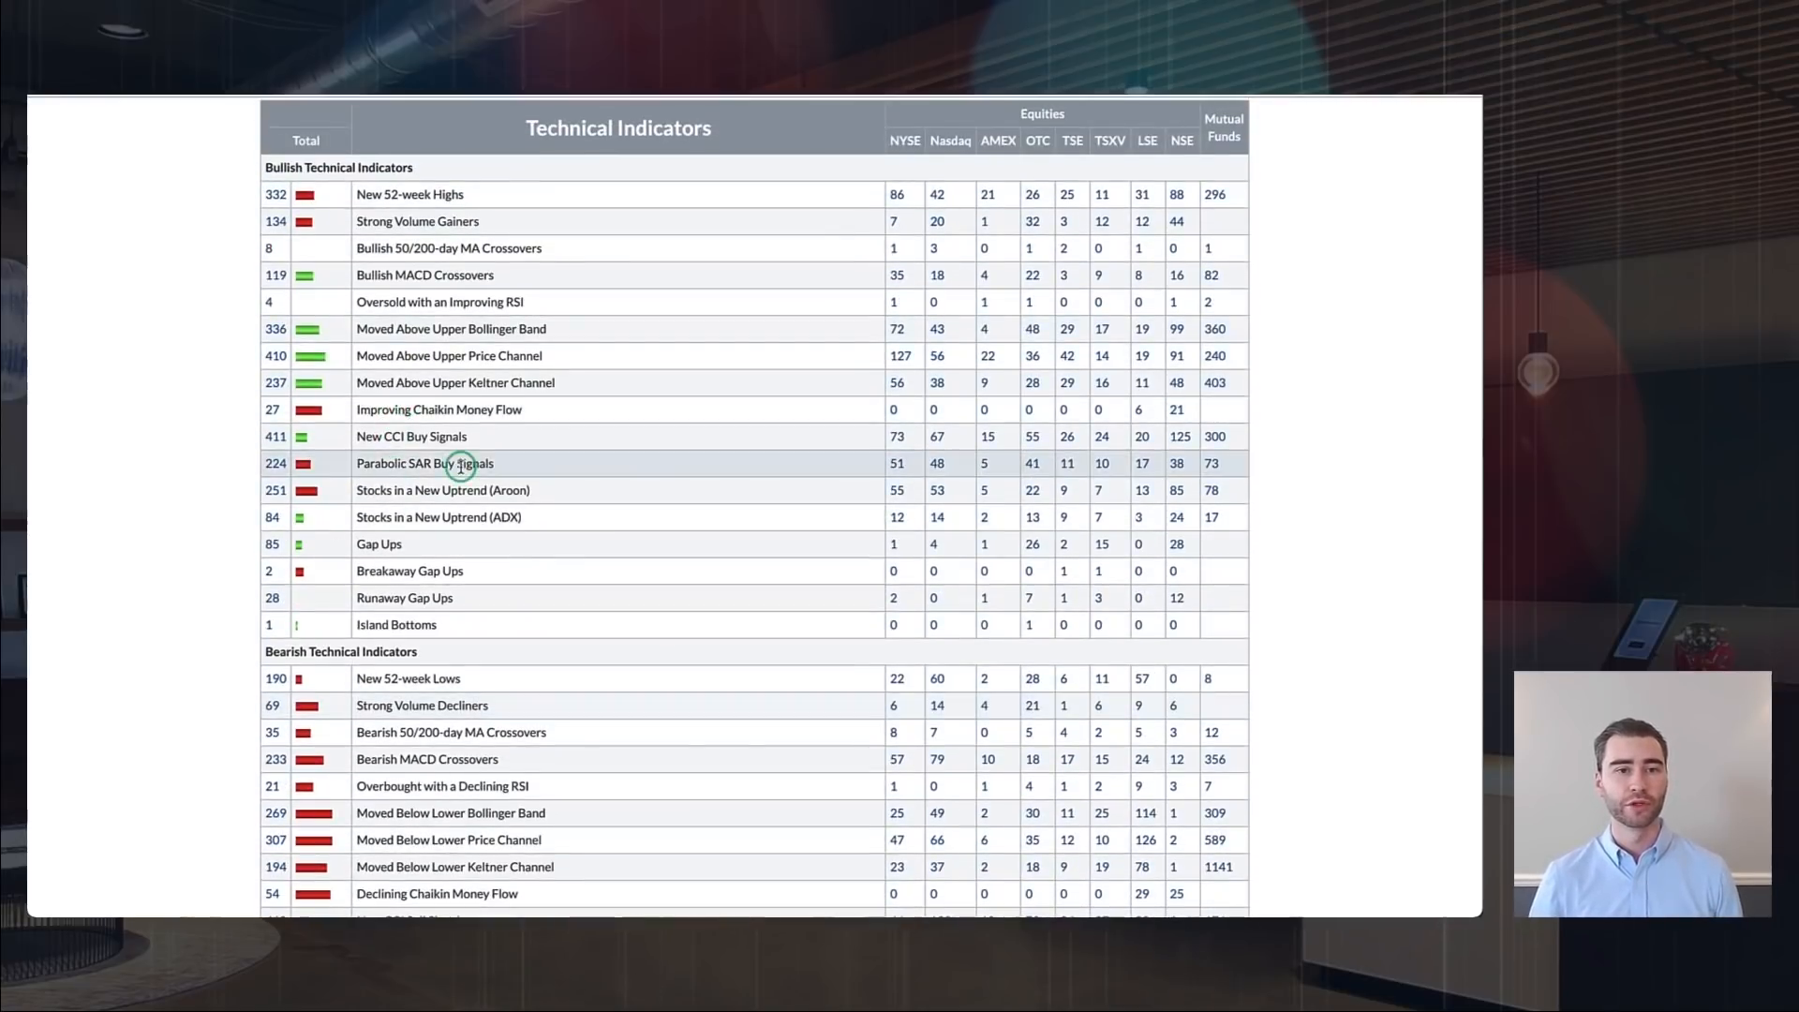
scroll(461, 465, down, 2)
scroll(461, 465, down, 3)
scroll(474, 490, up, 6)
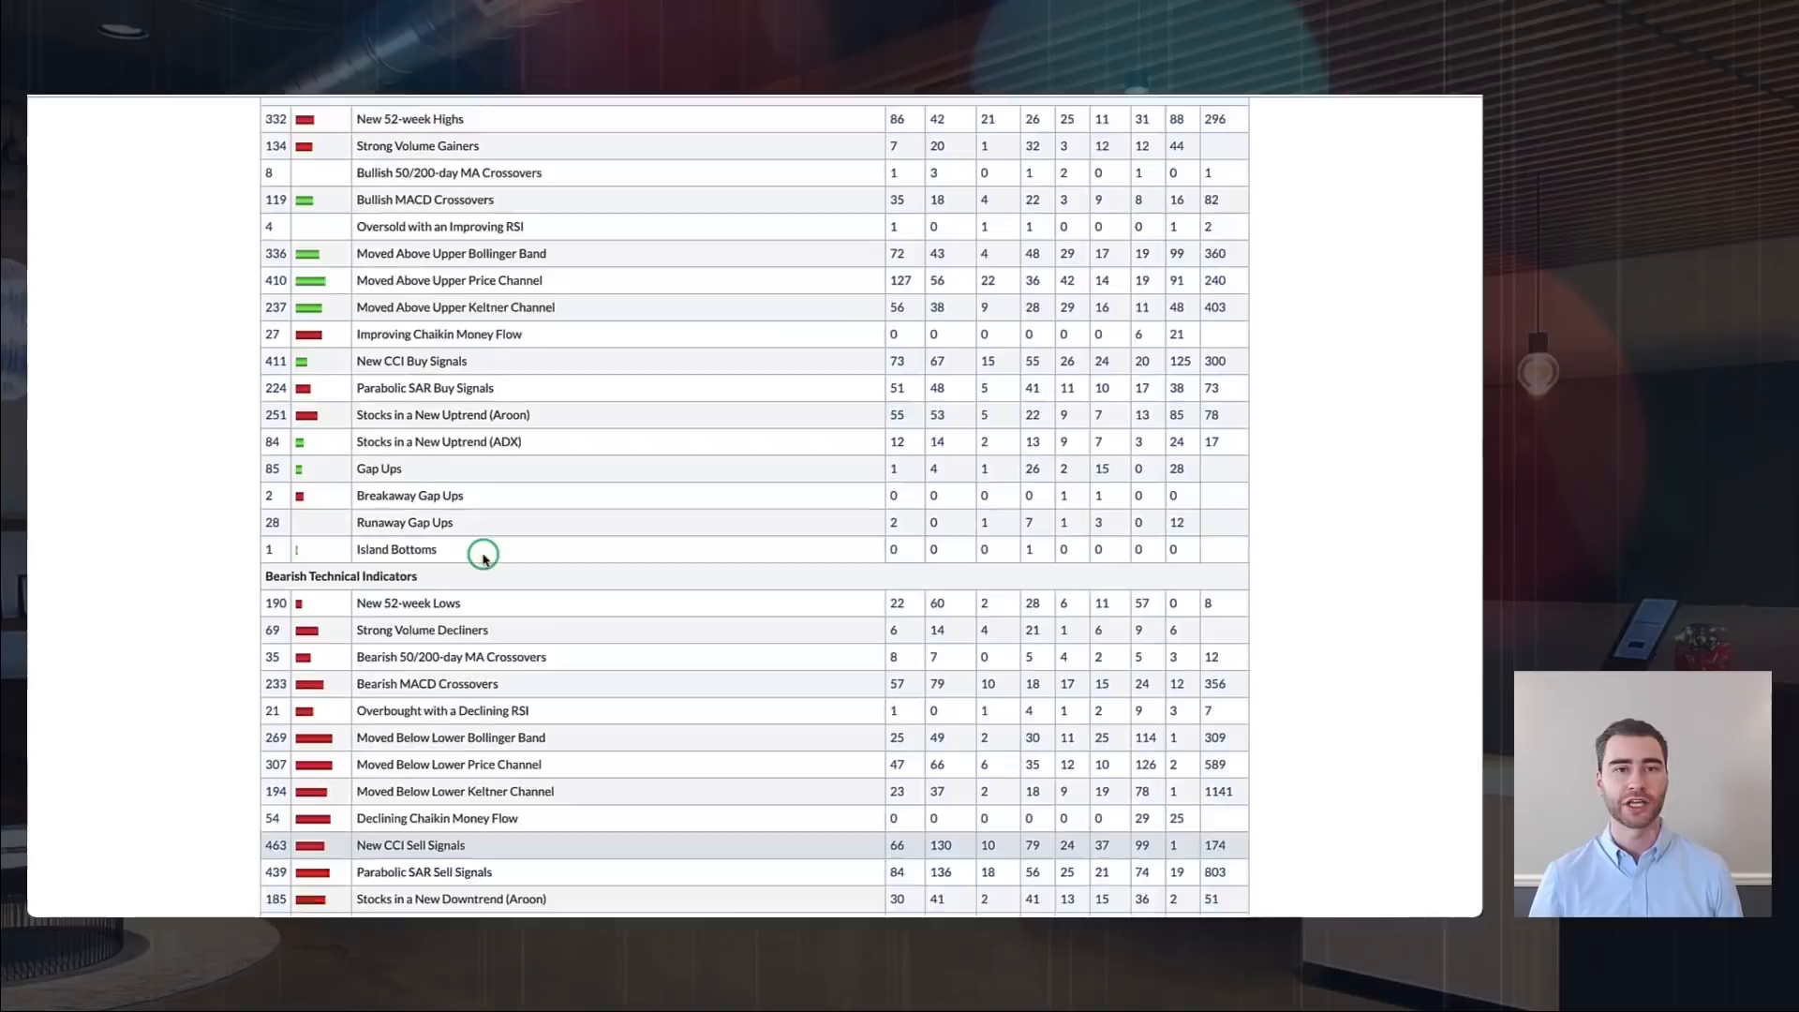
mouse_move(317, 257)
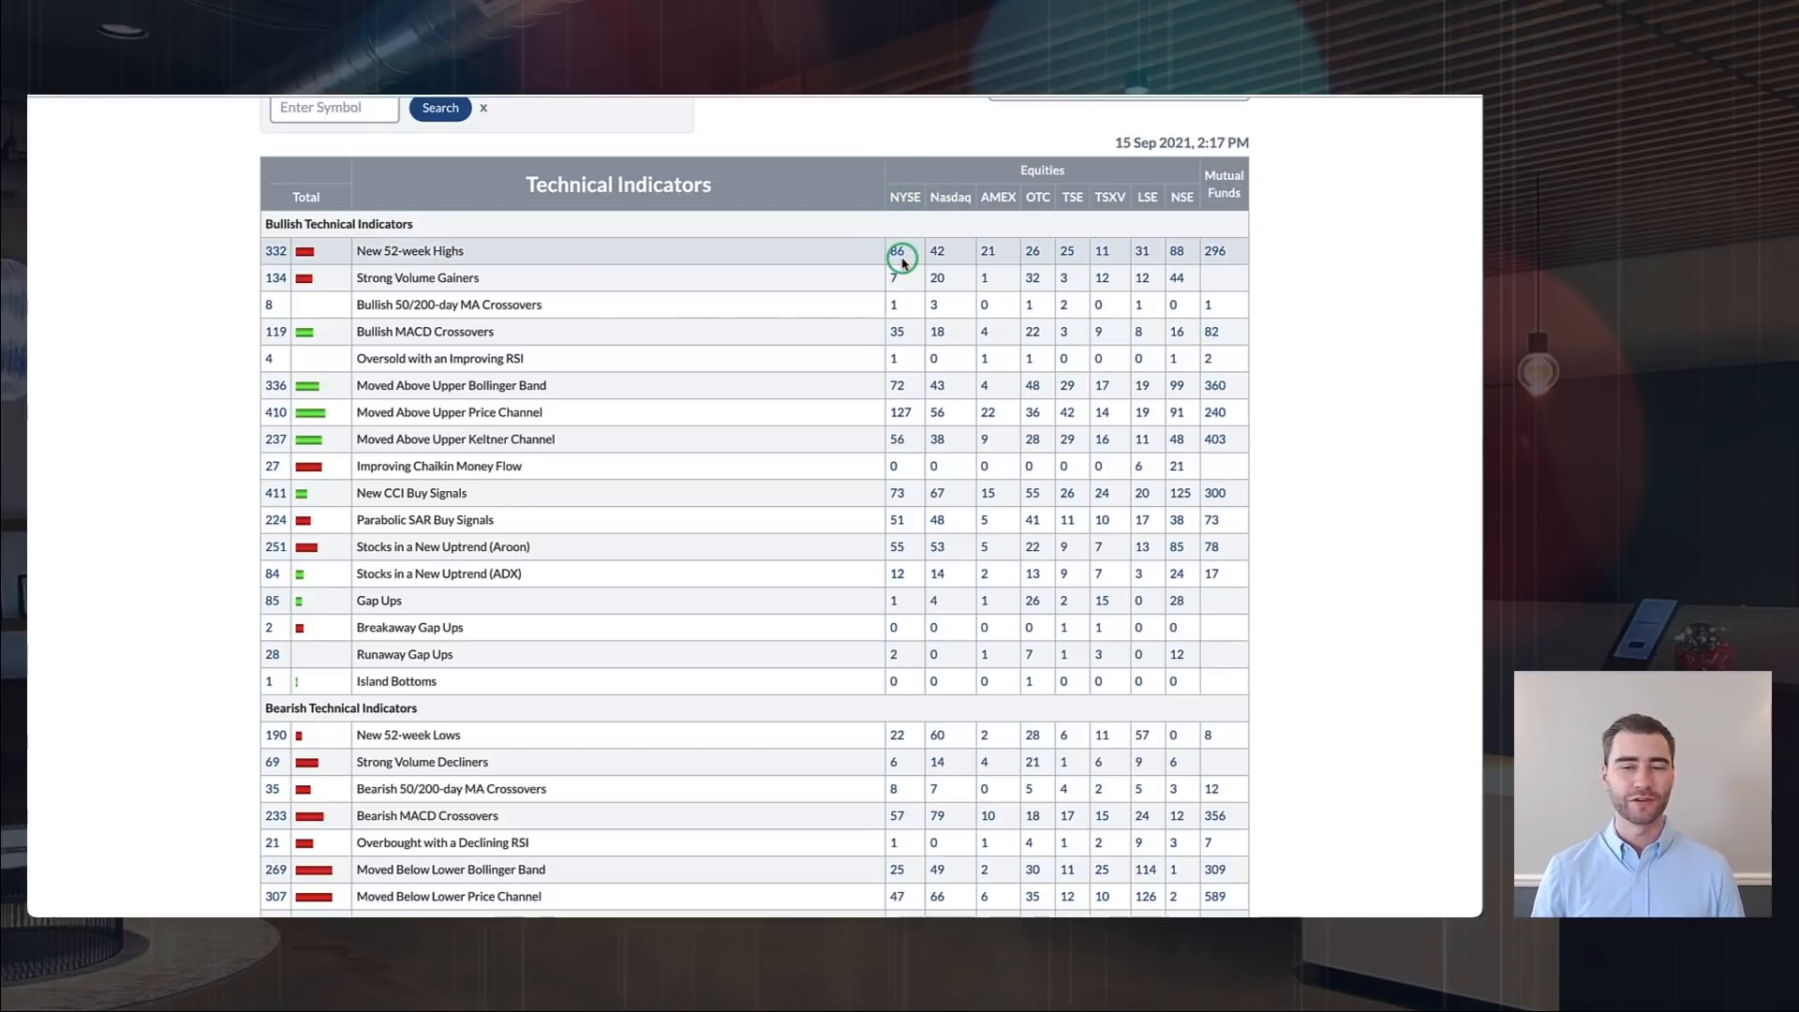
Look through the remaining scan sections, covering the candlestick patterns and the bullish and bearish P&F patterns.
scroll(900, 321, down, 4)
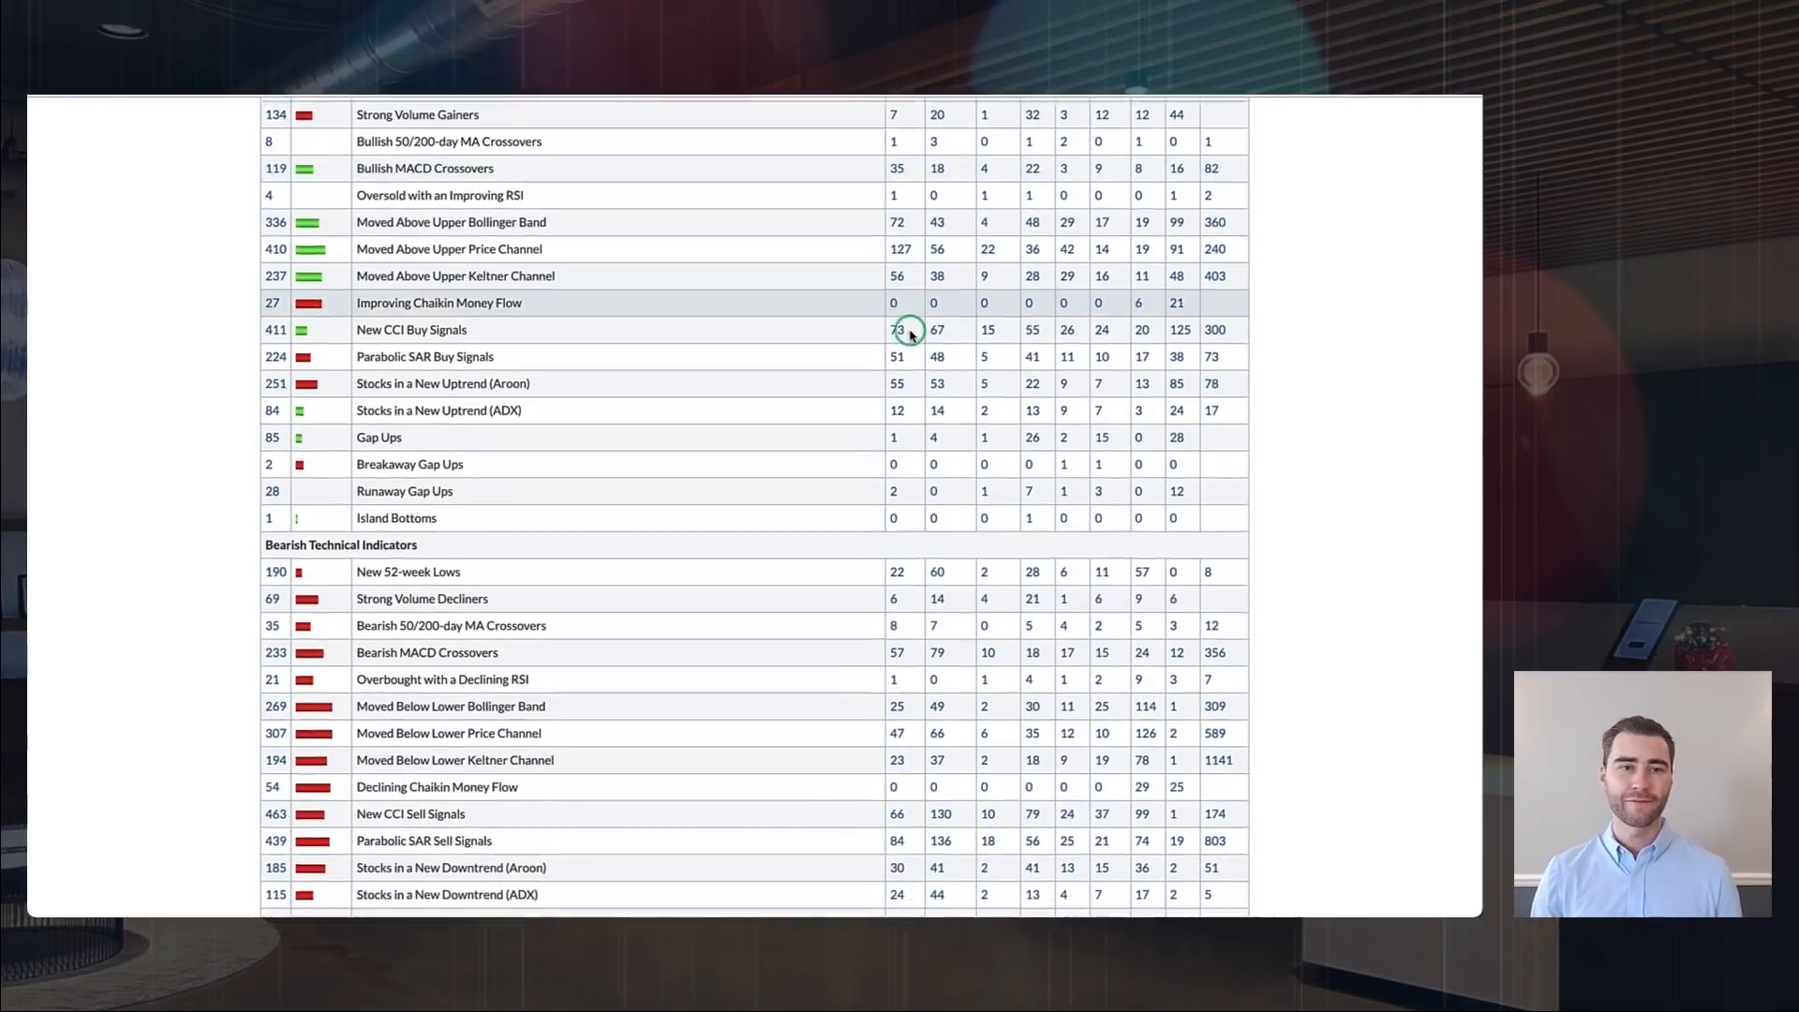
scroll(909, 333, down, 7)
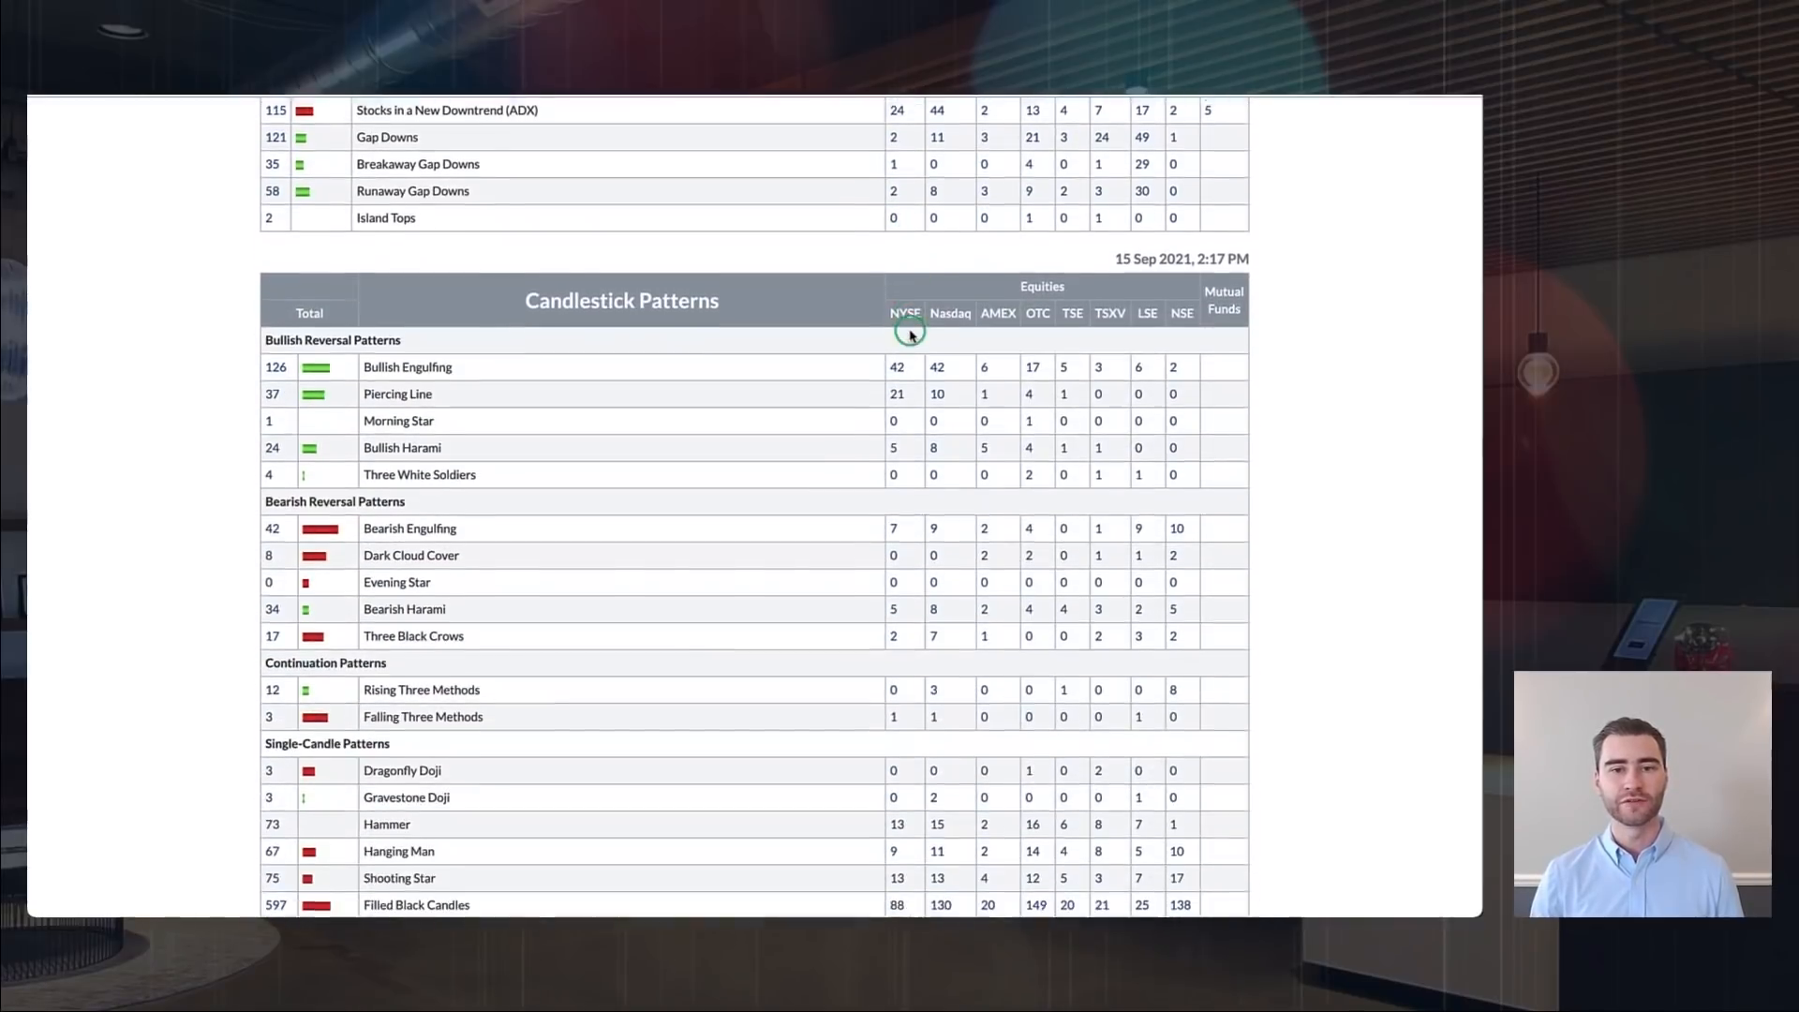
scroll(909, 333, down, 6)
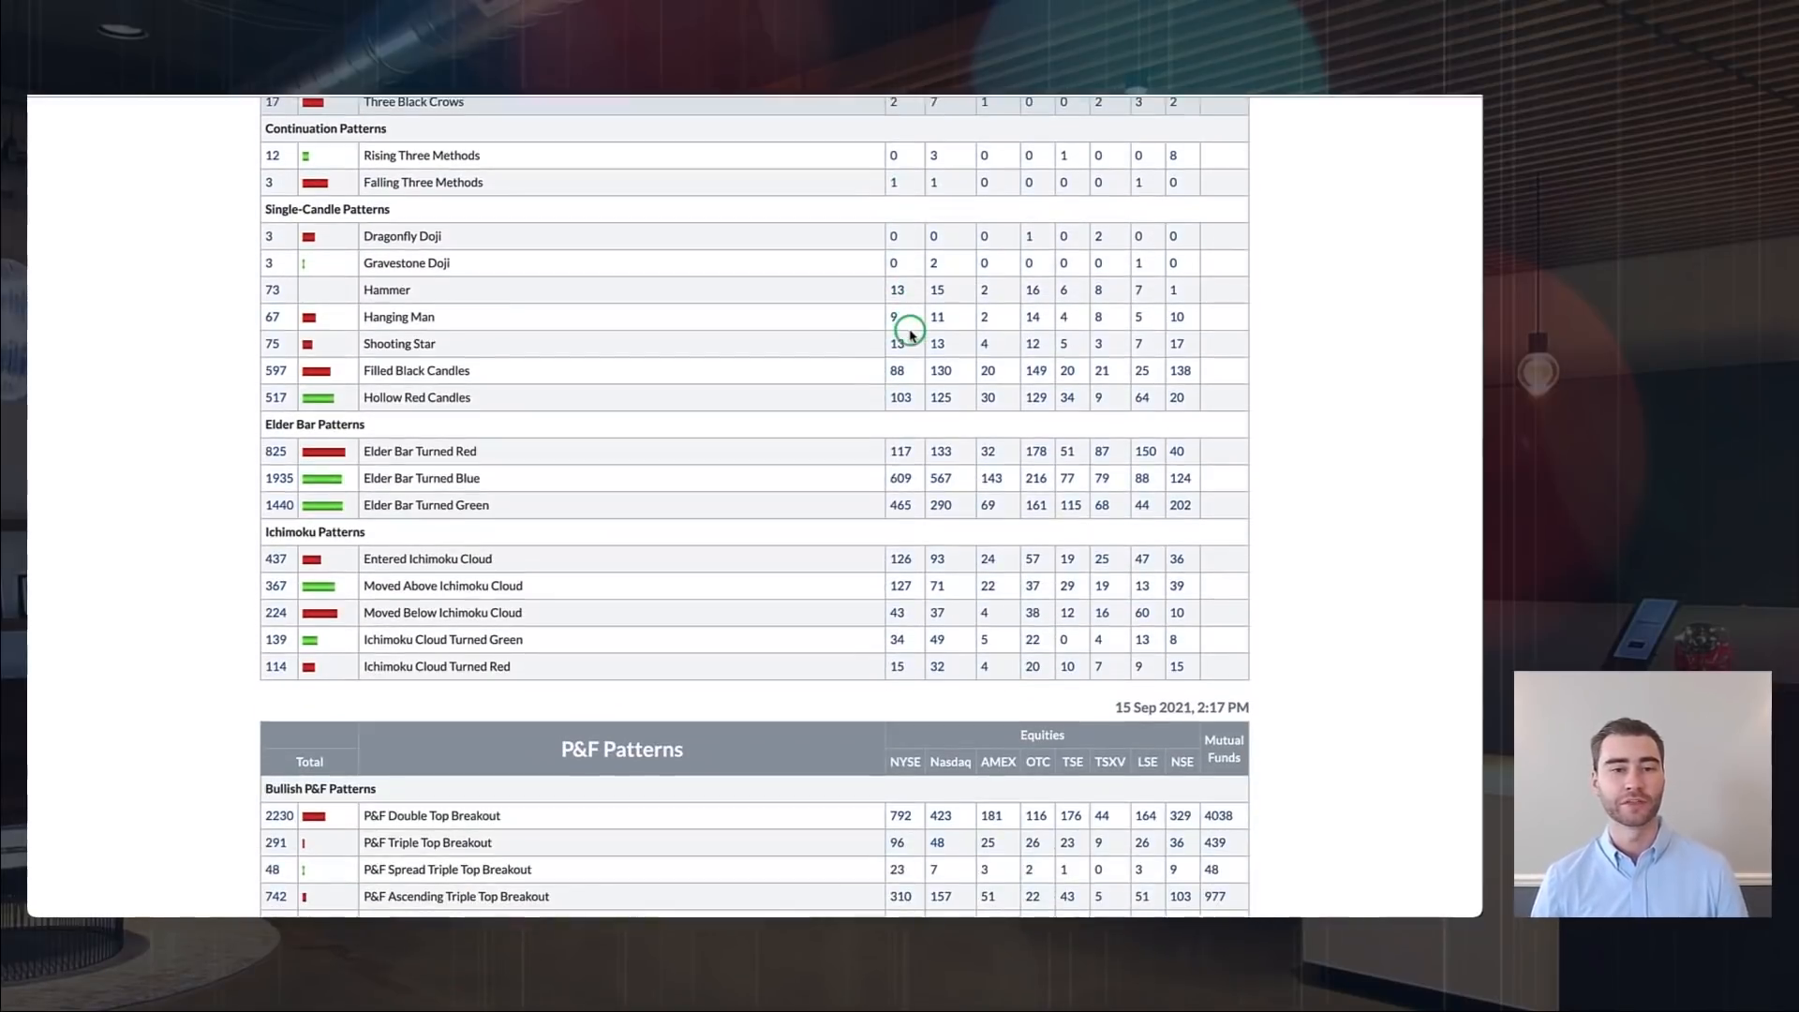
scroll(909, 333, down, 6)
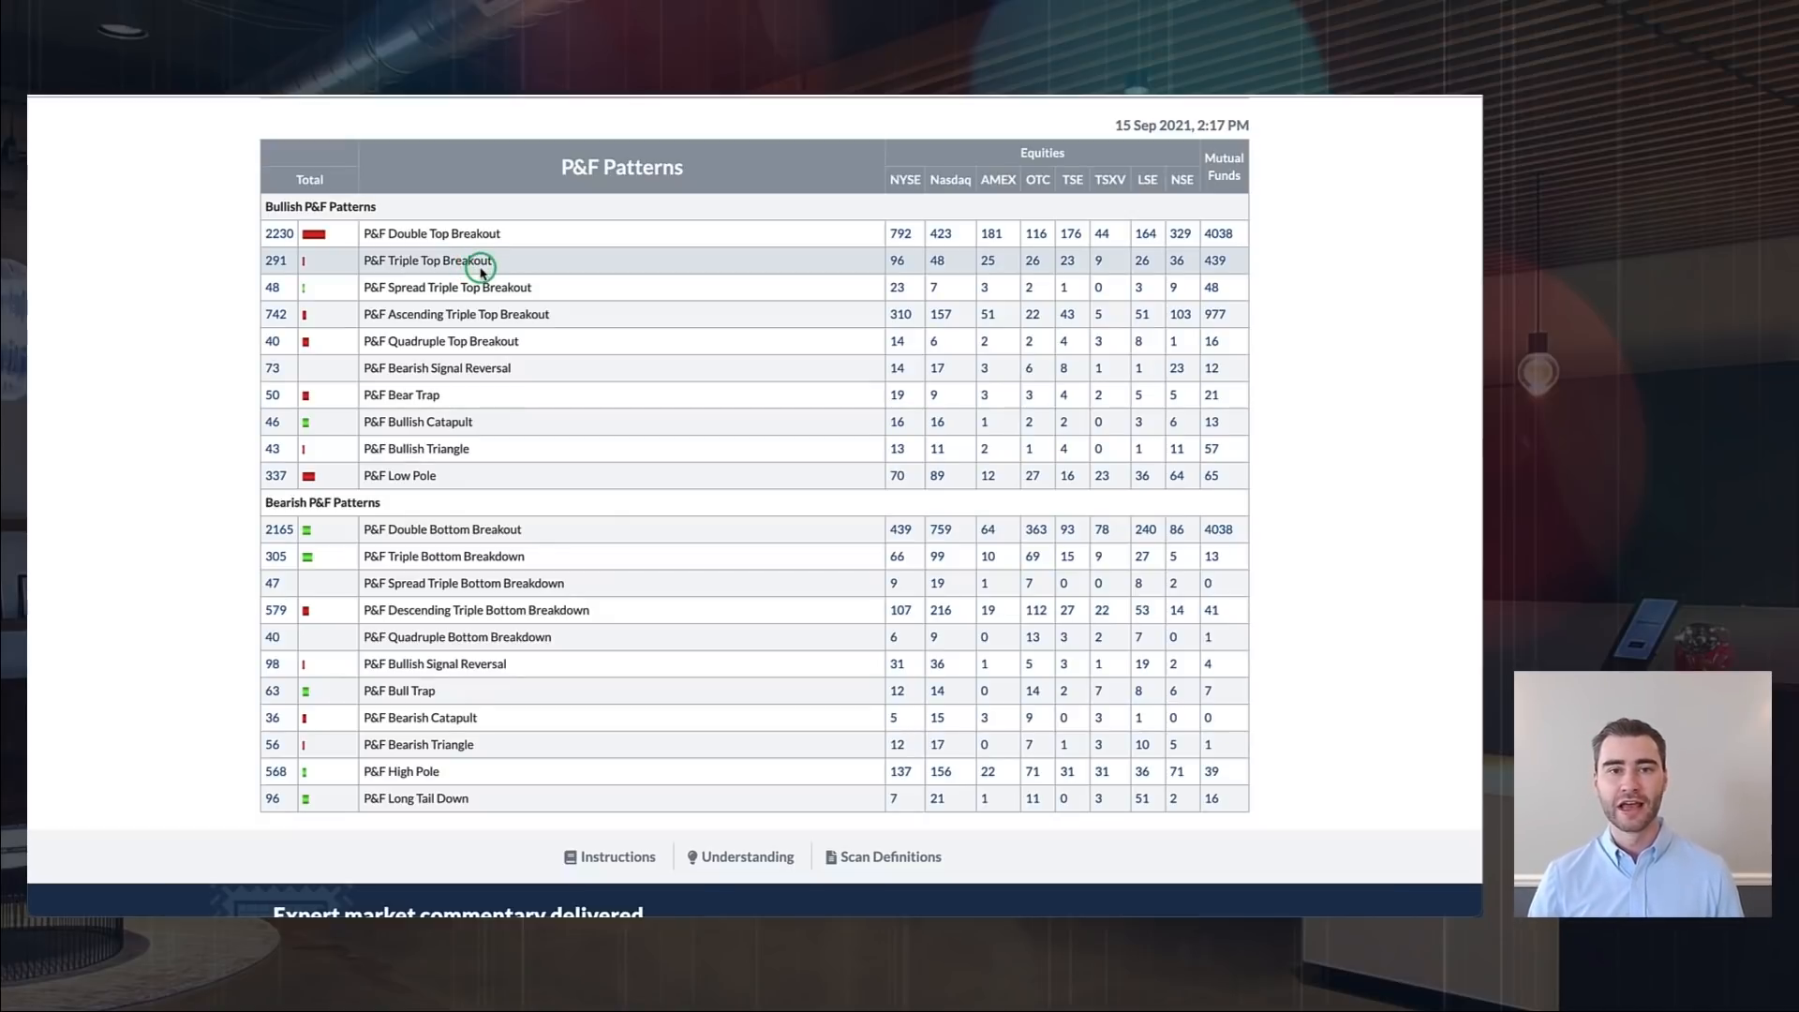
scroll(384, 260, up, 8)
scroll(378, 260, up, 12)
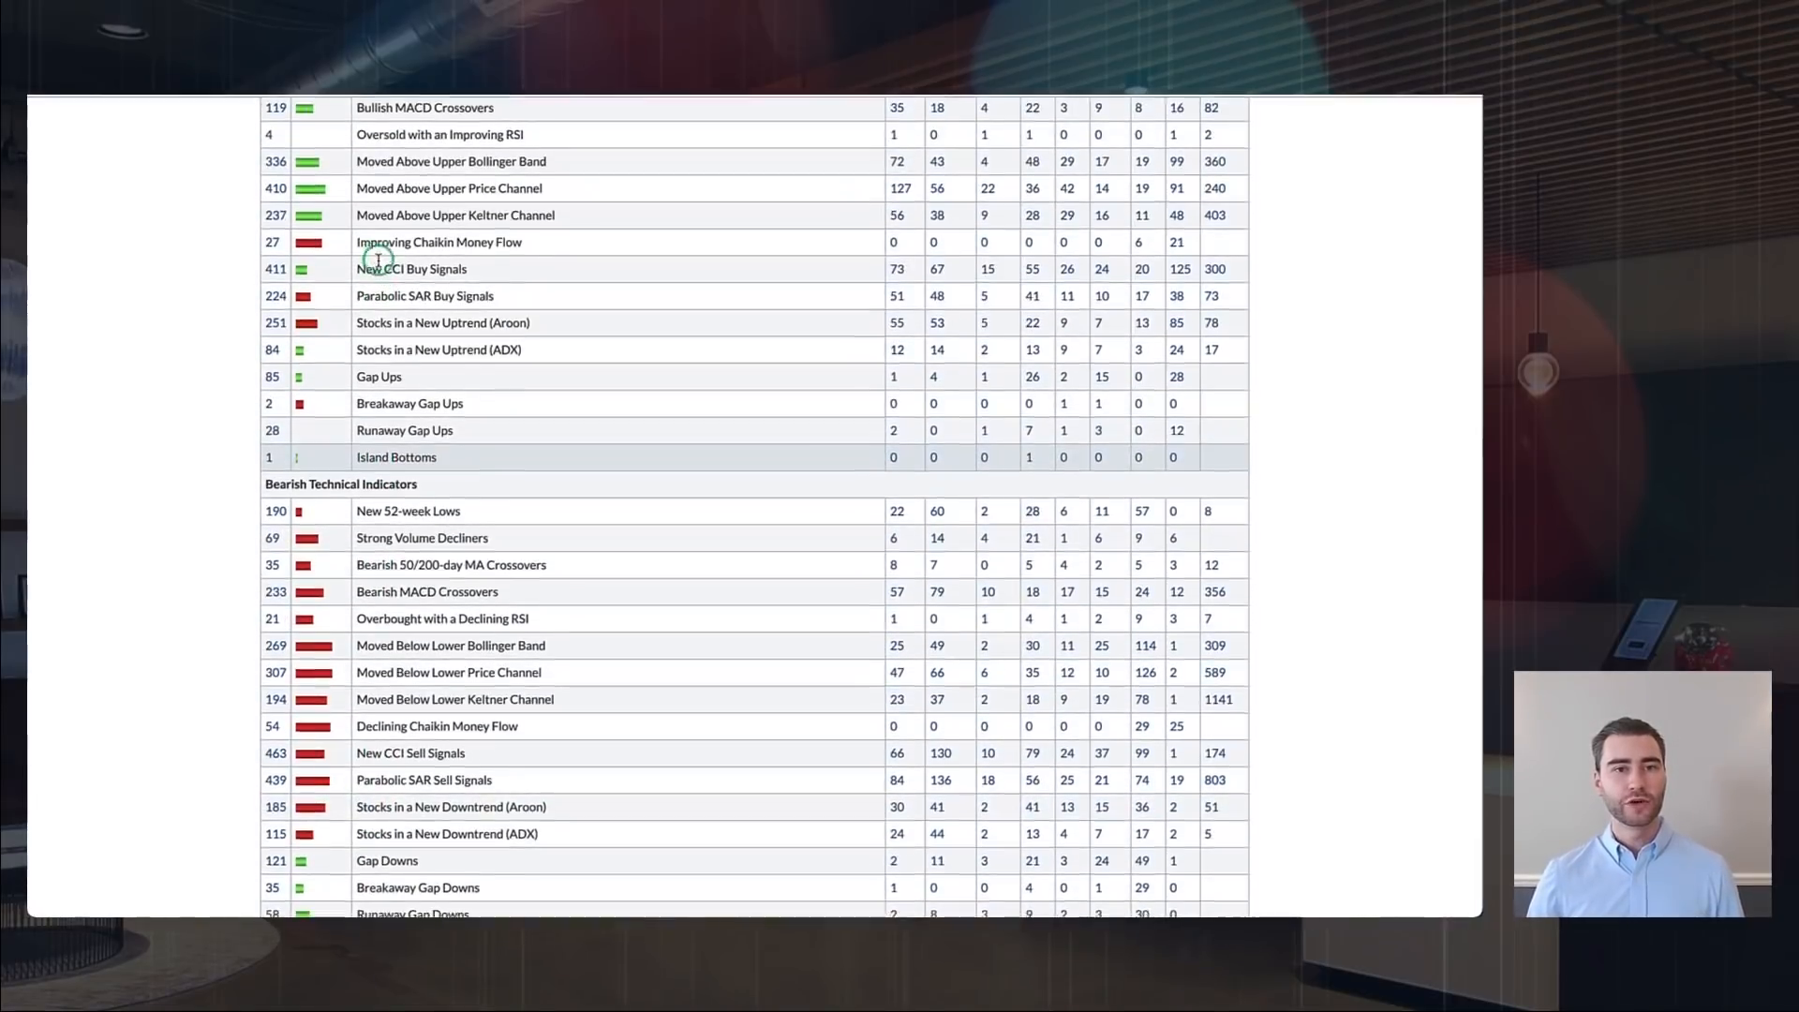
Open the Nasdaq results for the P&F Triple Top Breakout scan and look through the matching stocks.
scroll(378, 260, down, 18)
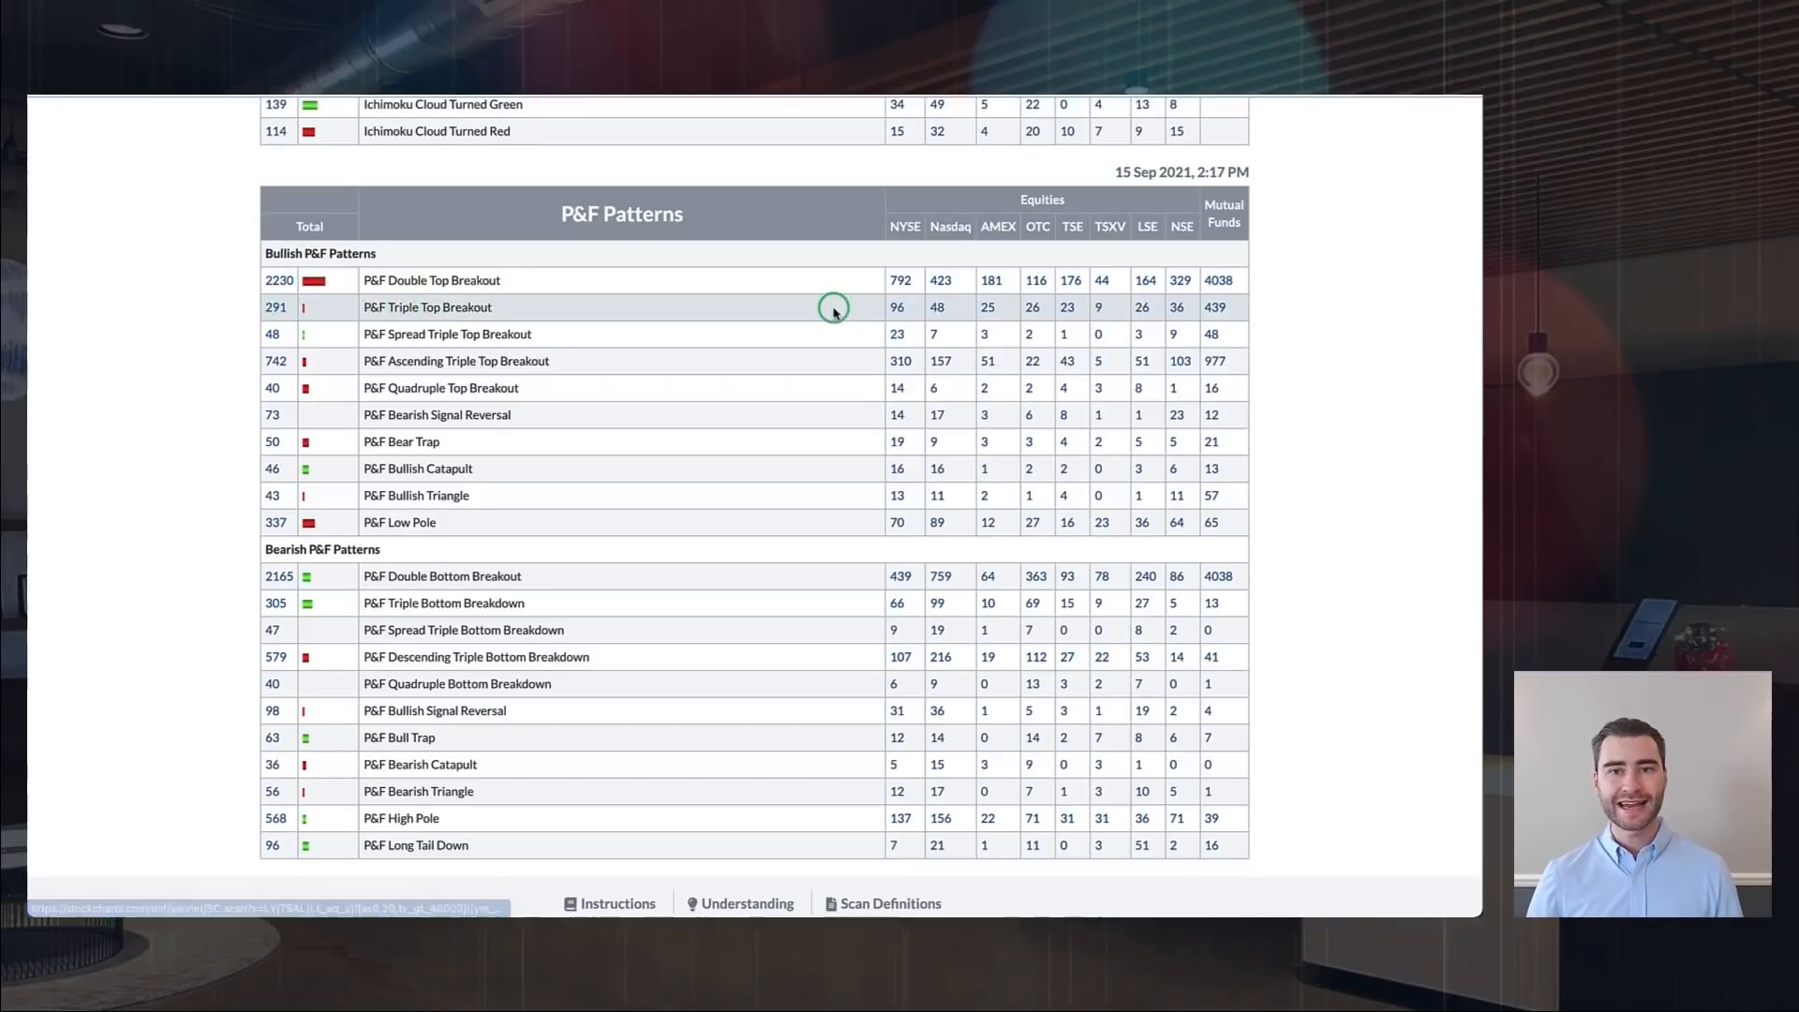
click(938, 308)
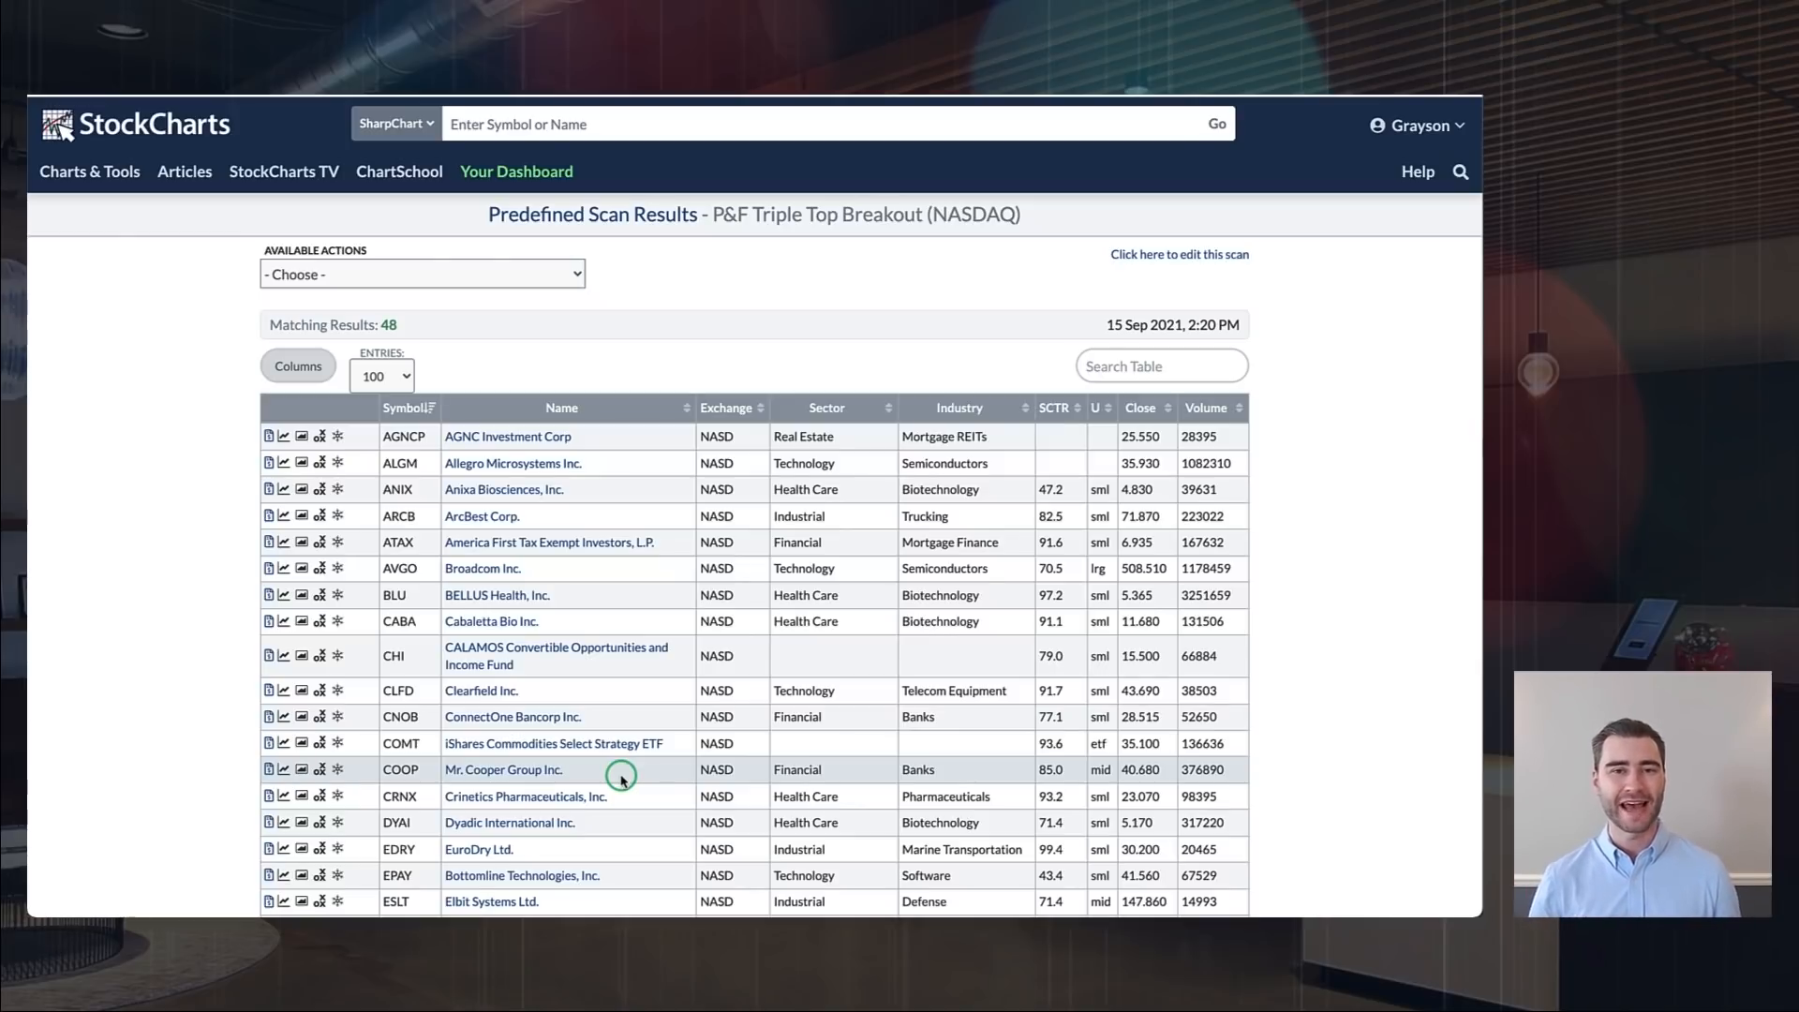
scroll(621, 778, down, 3)
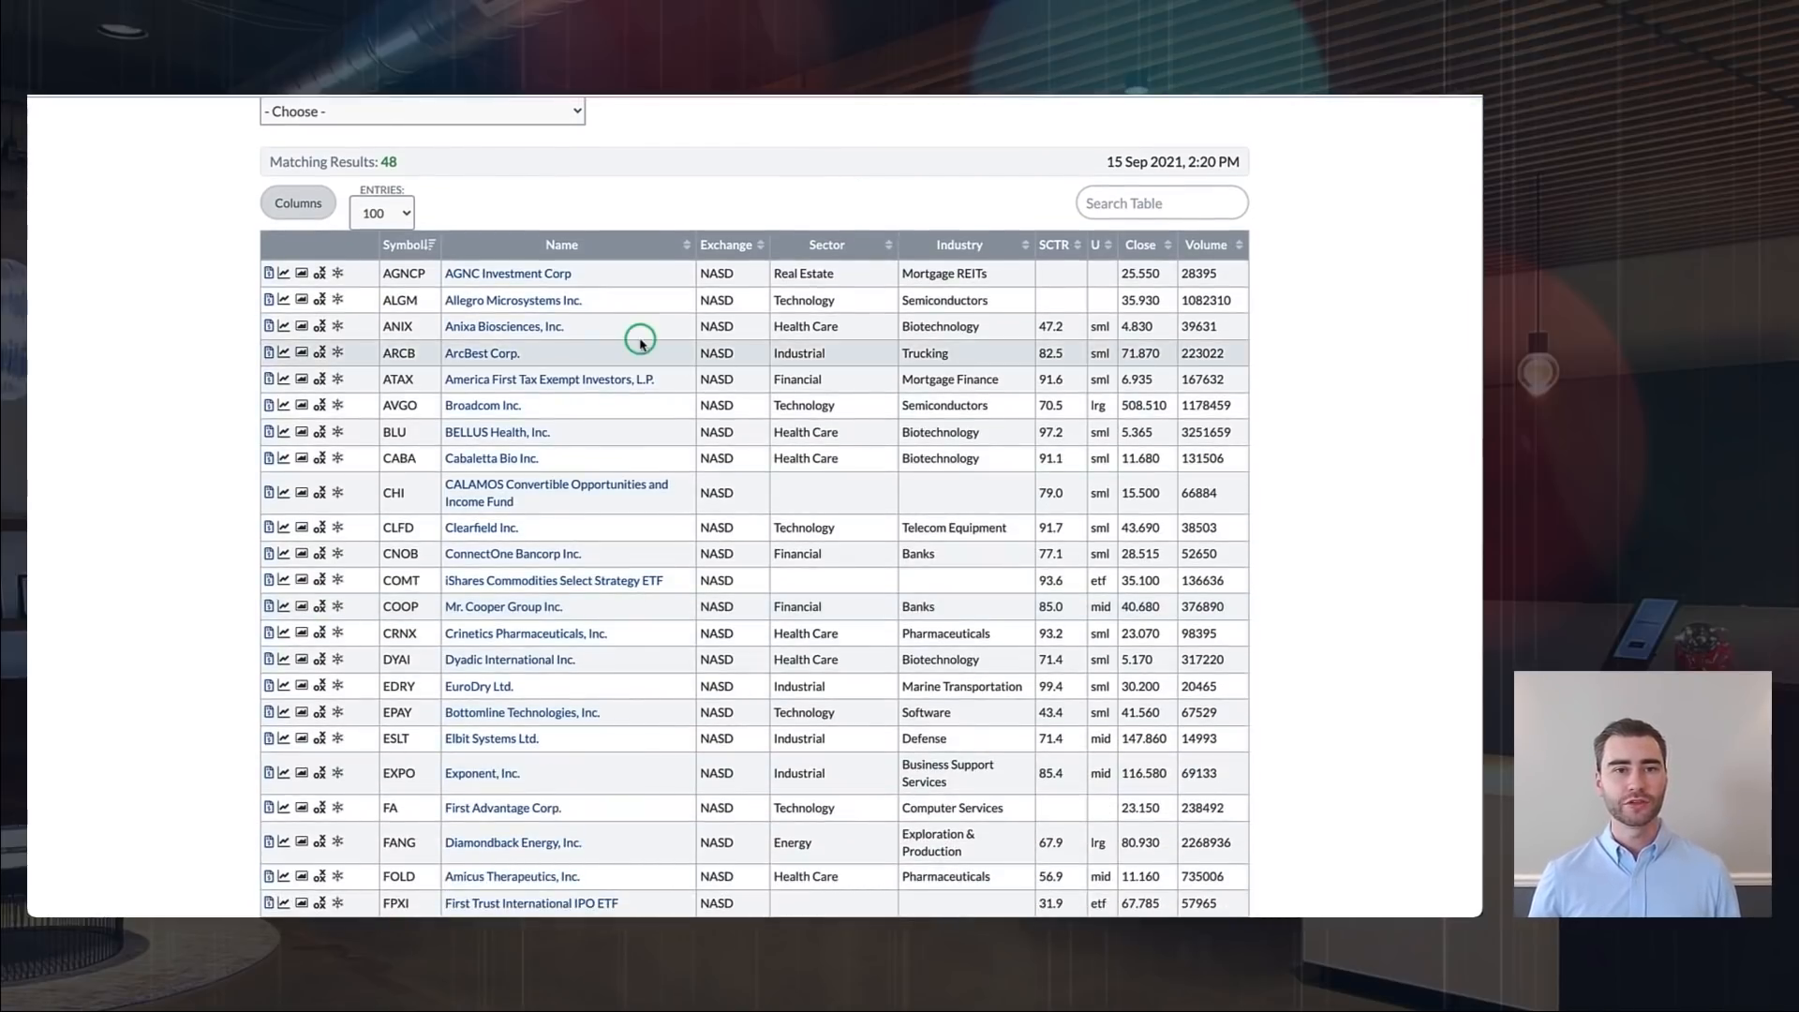
scroll(335, 620, up, 3)
Check the available actions for the P&F Triple Top Breakout results and open the scan for editing.
click(379, 273)
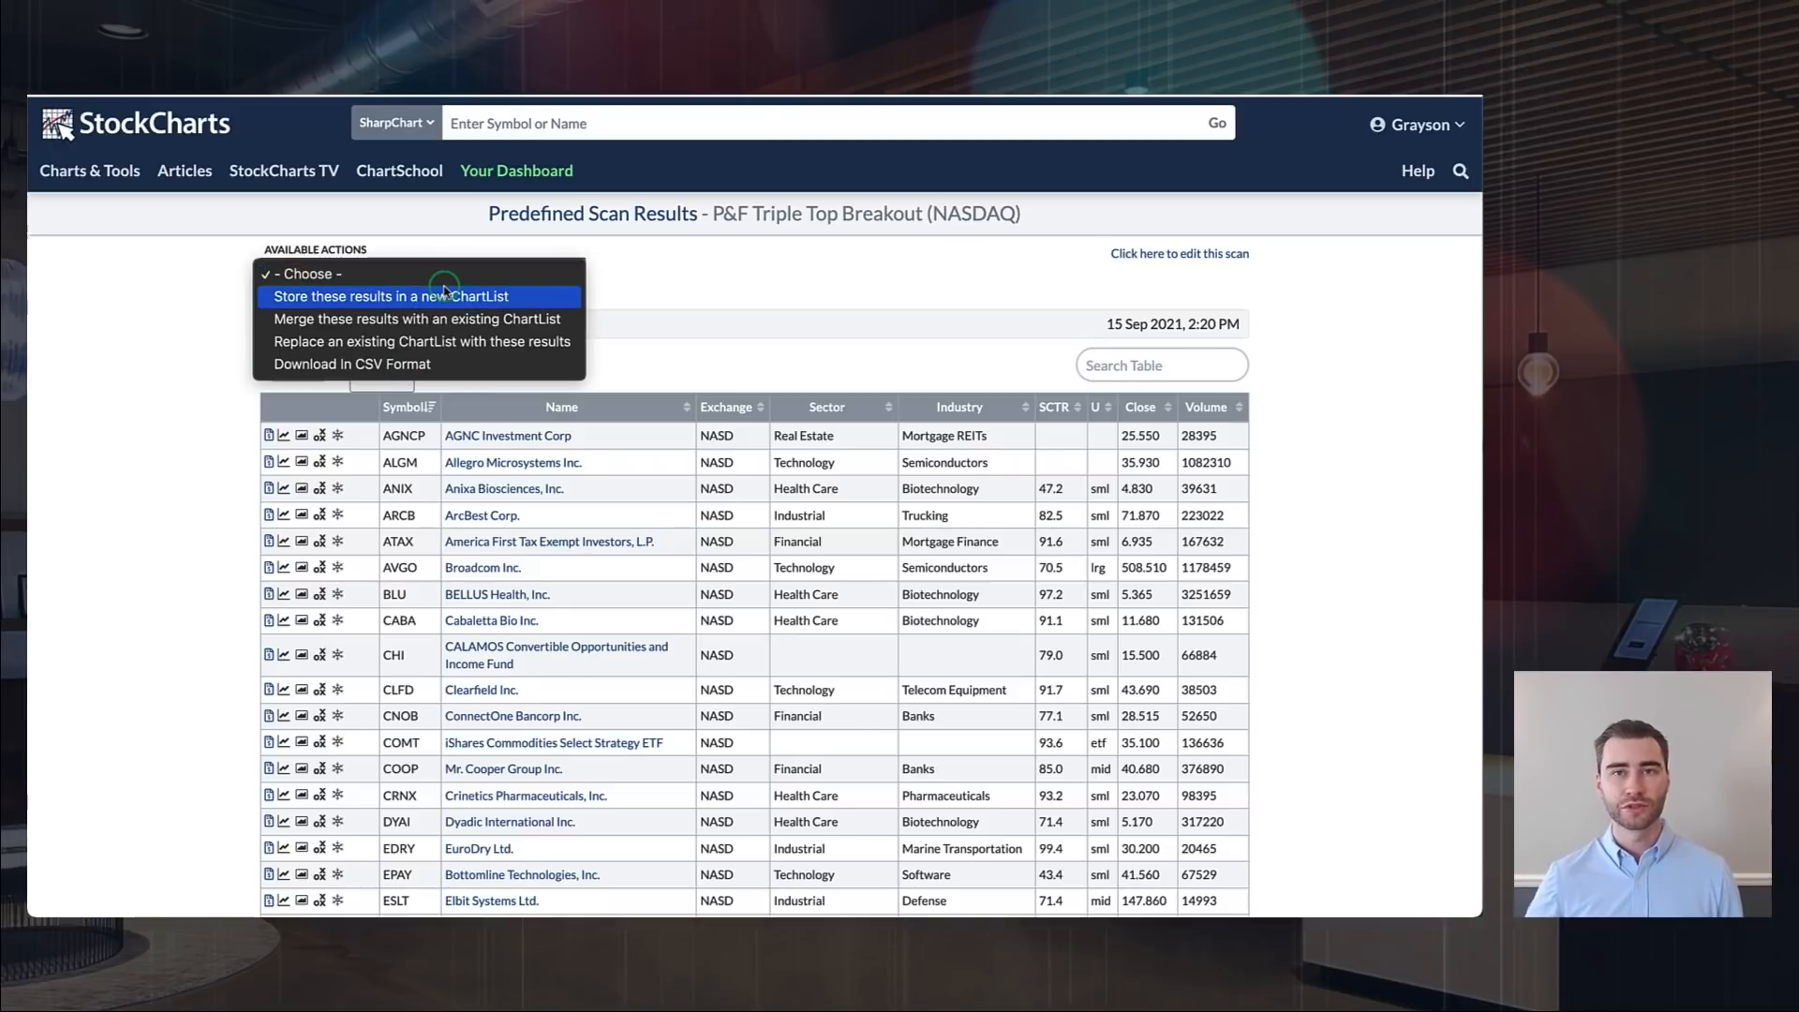
click(801, 287)
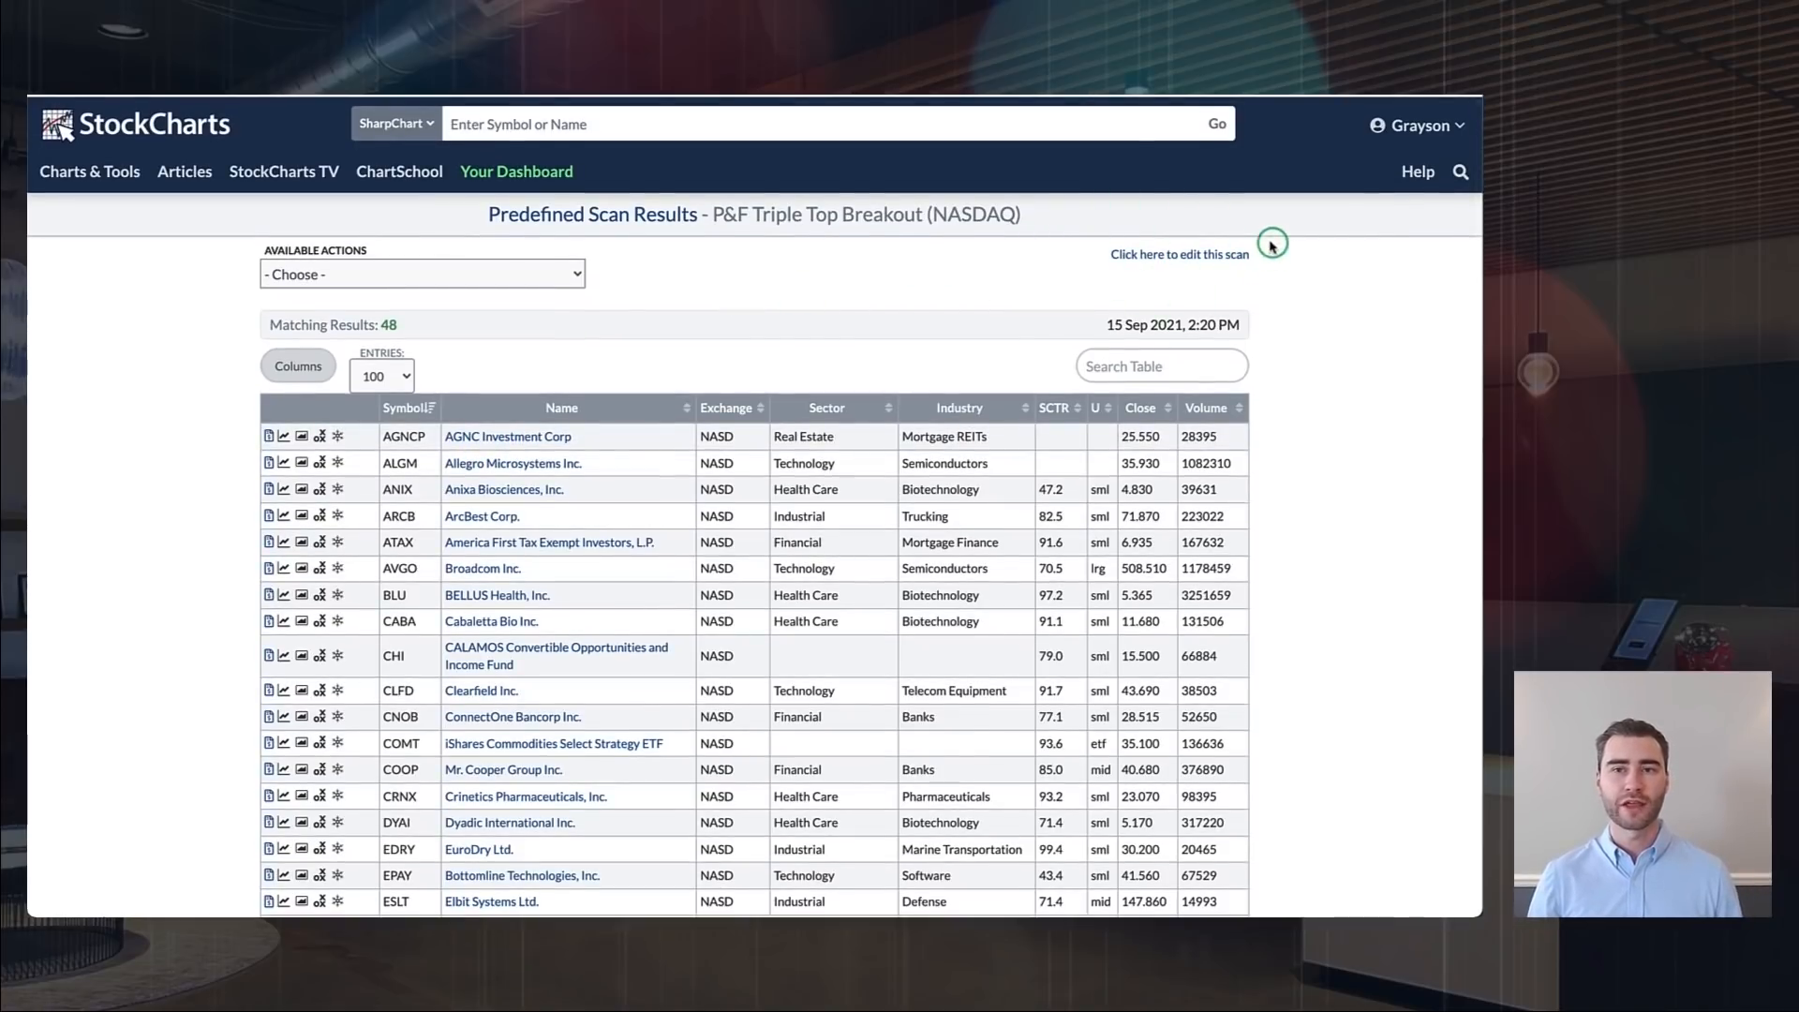
click(1140, 262)
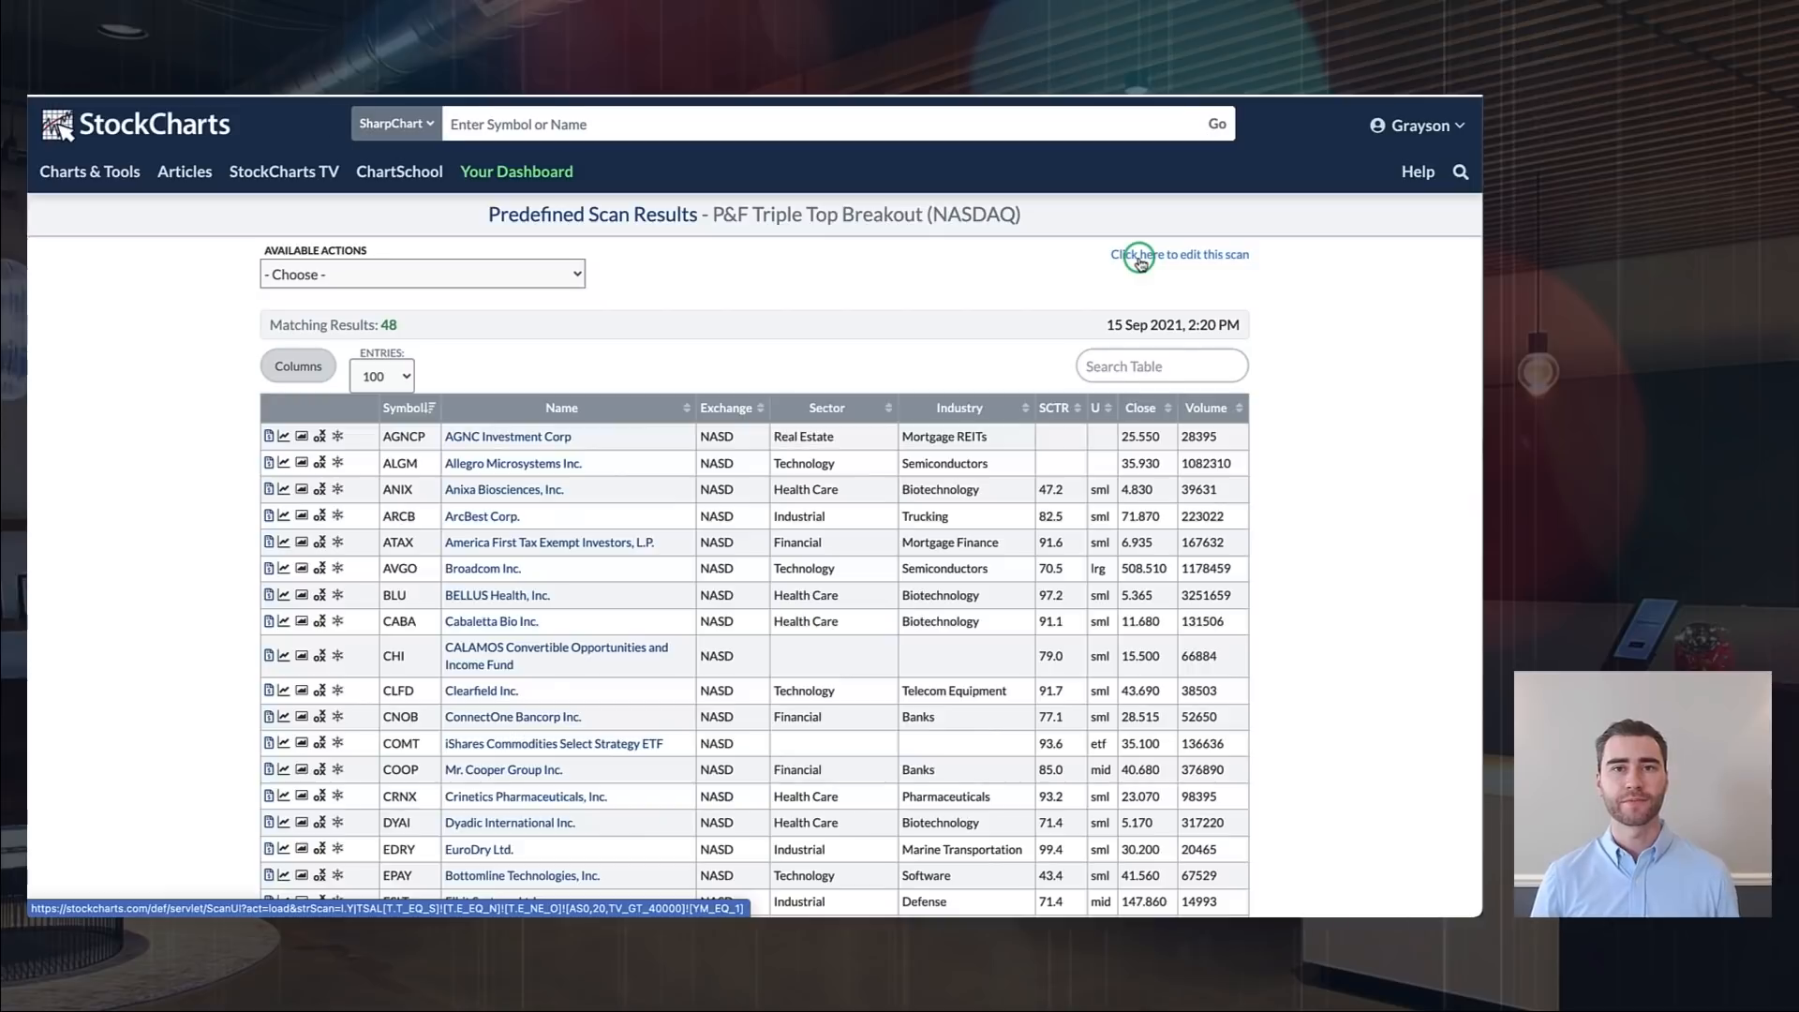
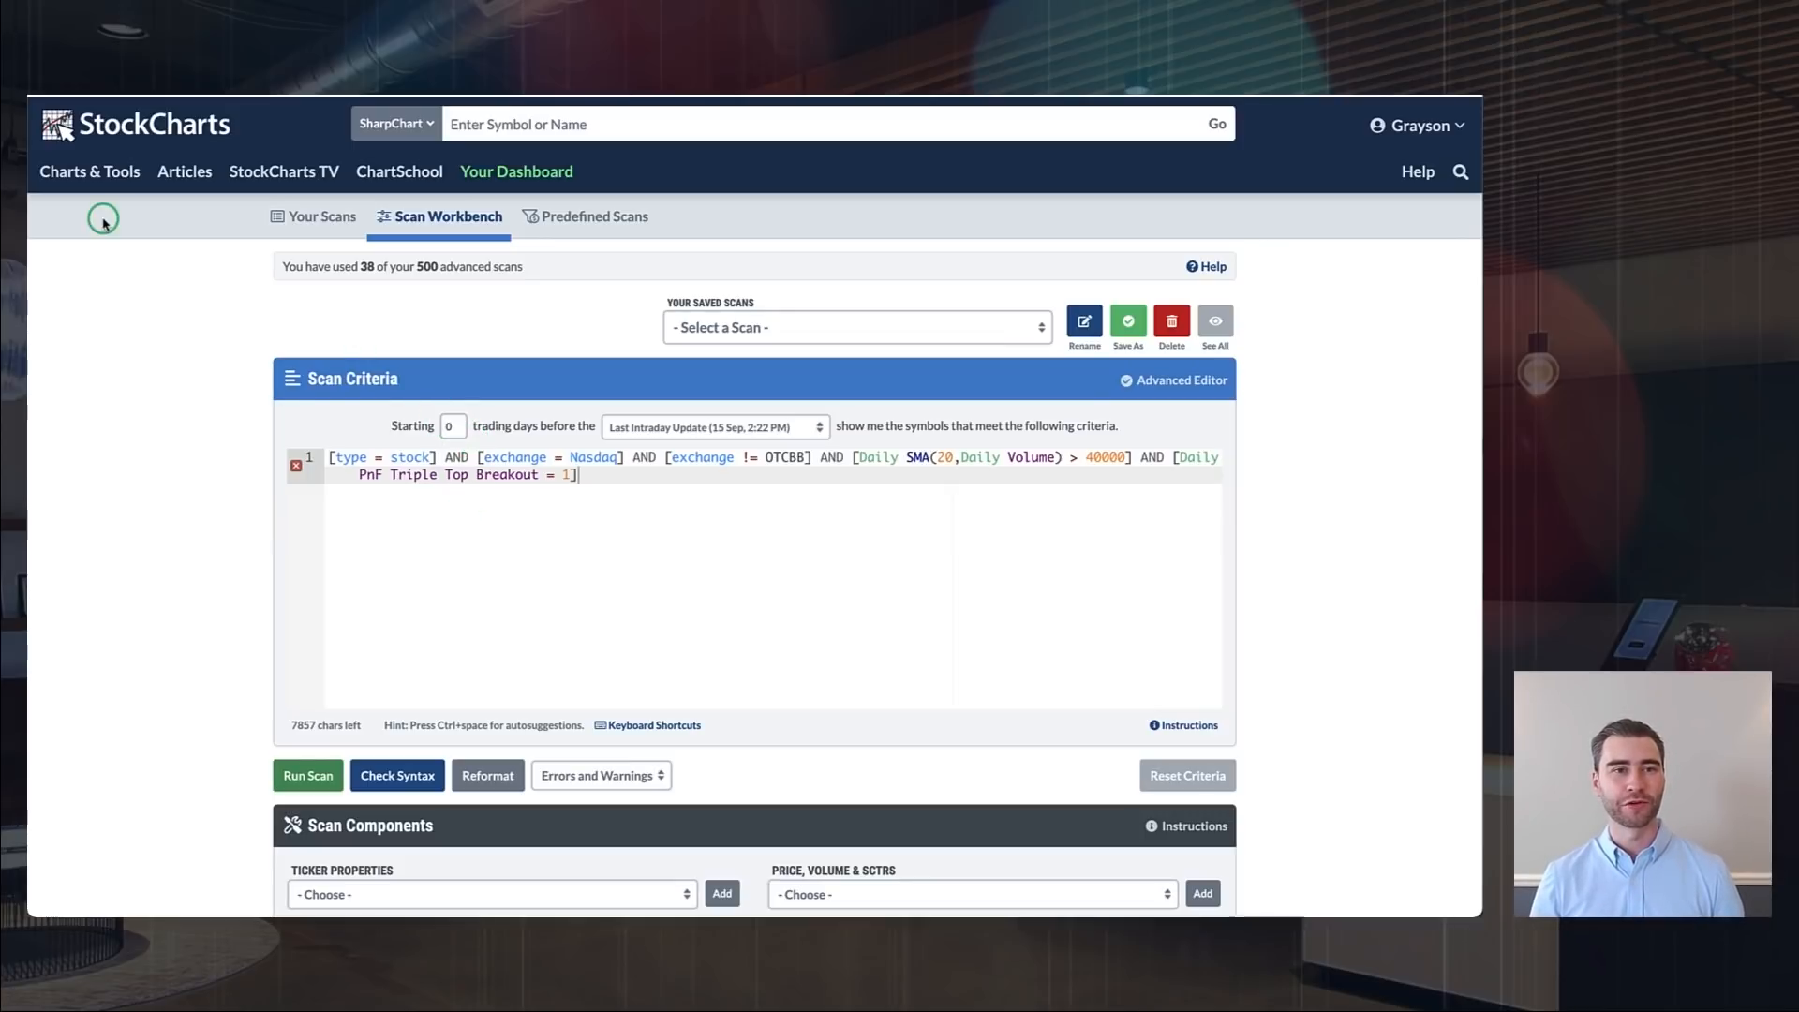
Go to Charts & Tools and launch the Ticker Cloud from the Reports & More section.
click(108, 172)
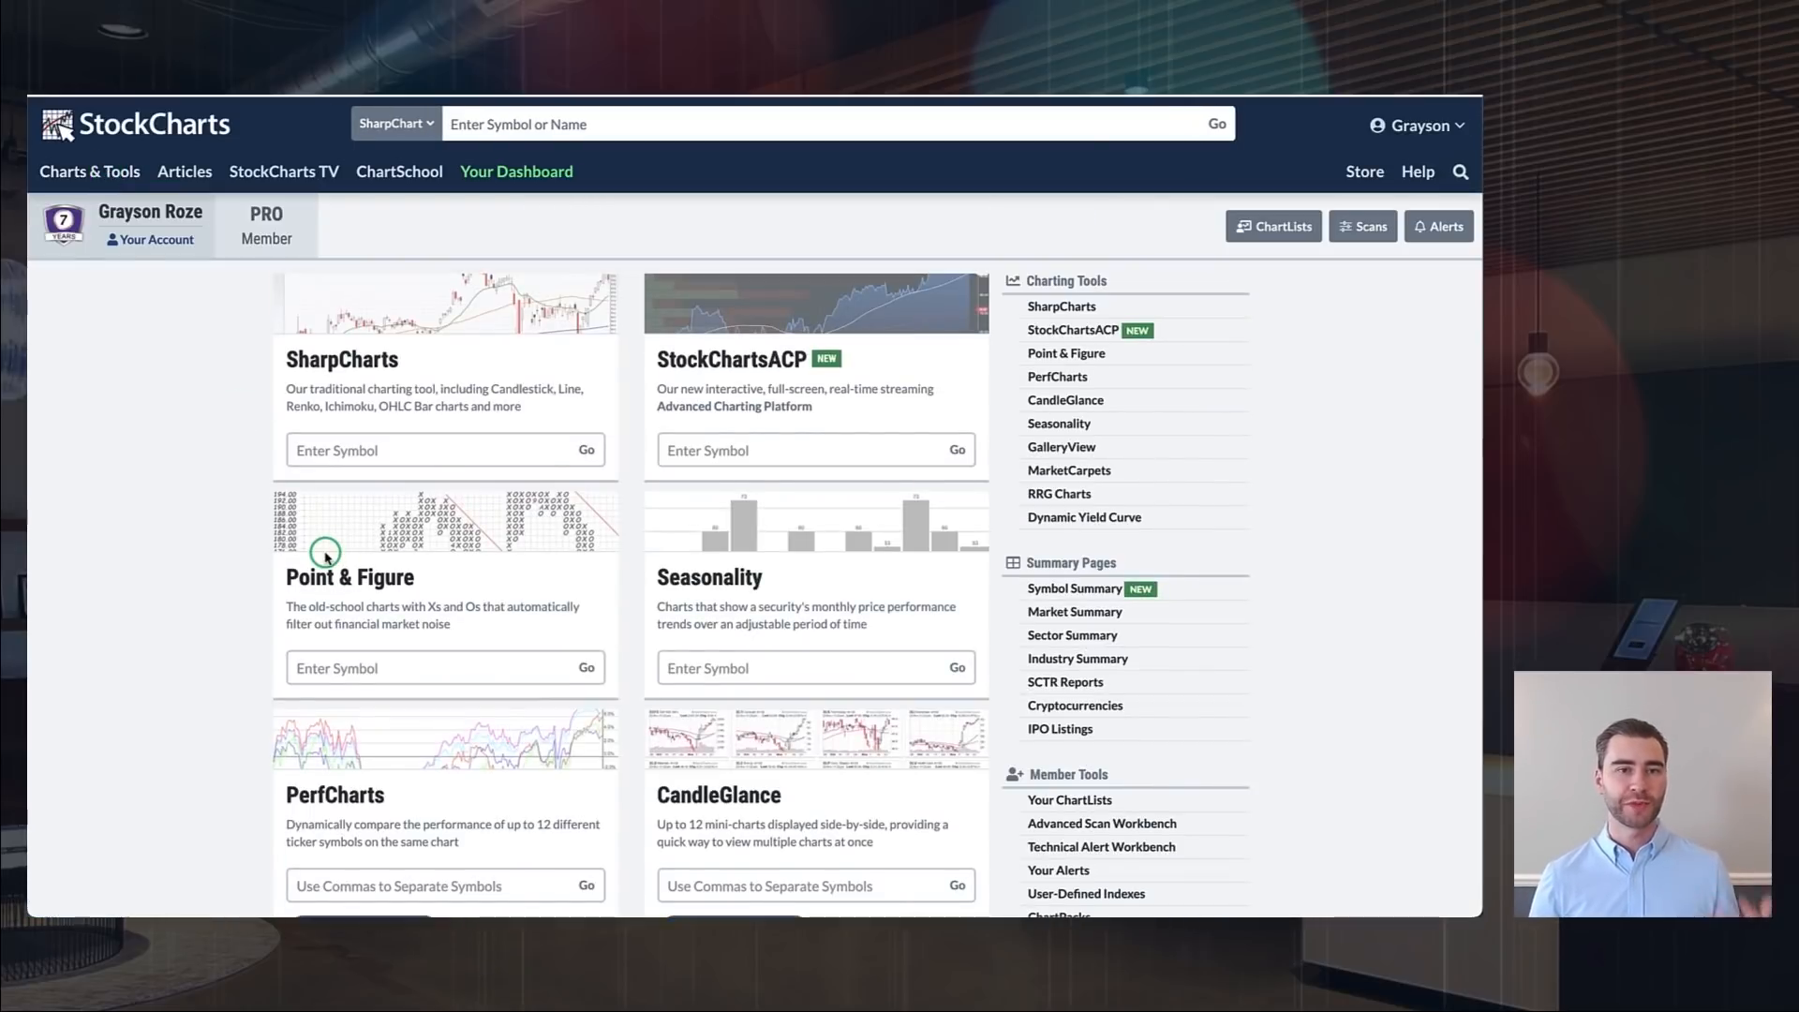
scroll(325, 556, down, 15)
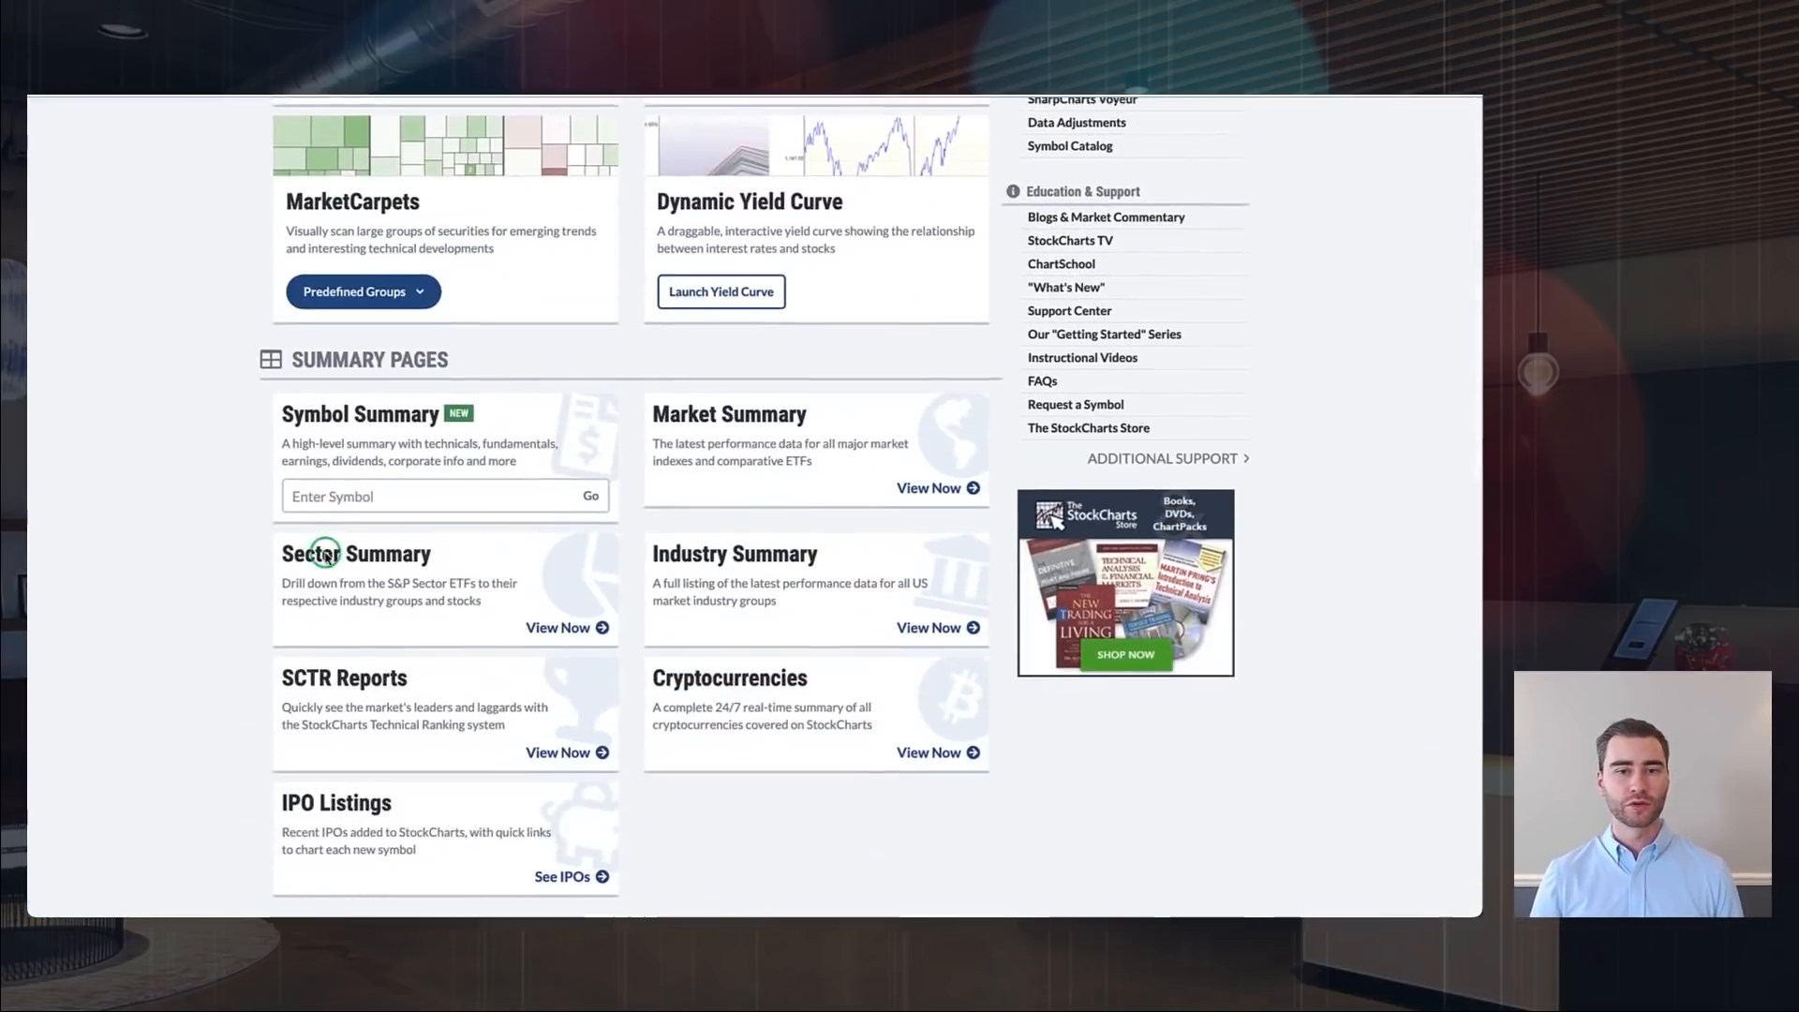
scroll(325, 555, down, 5)
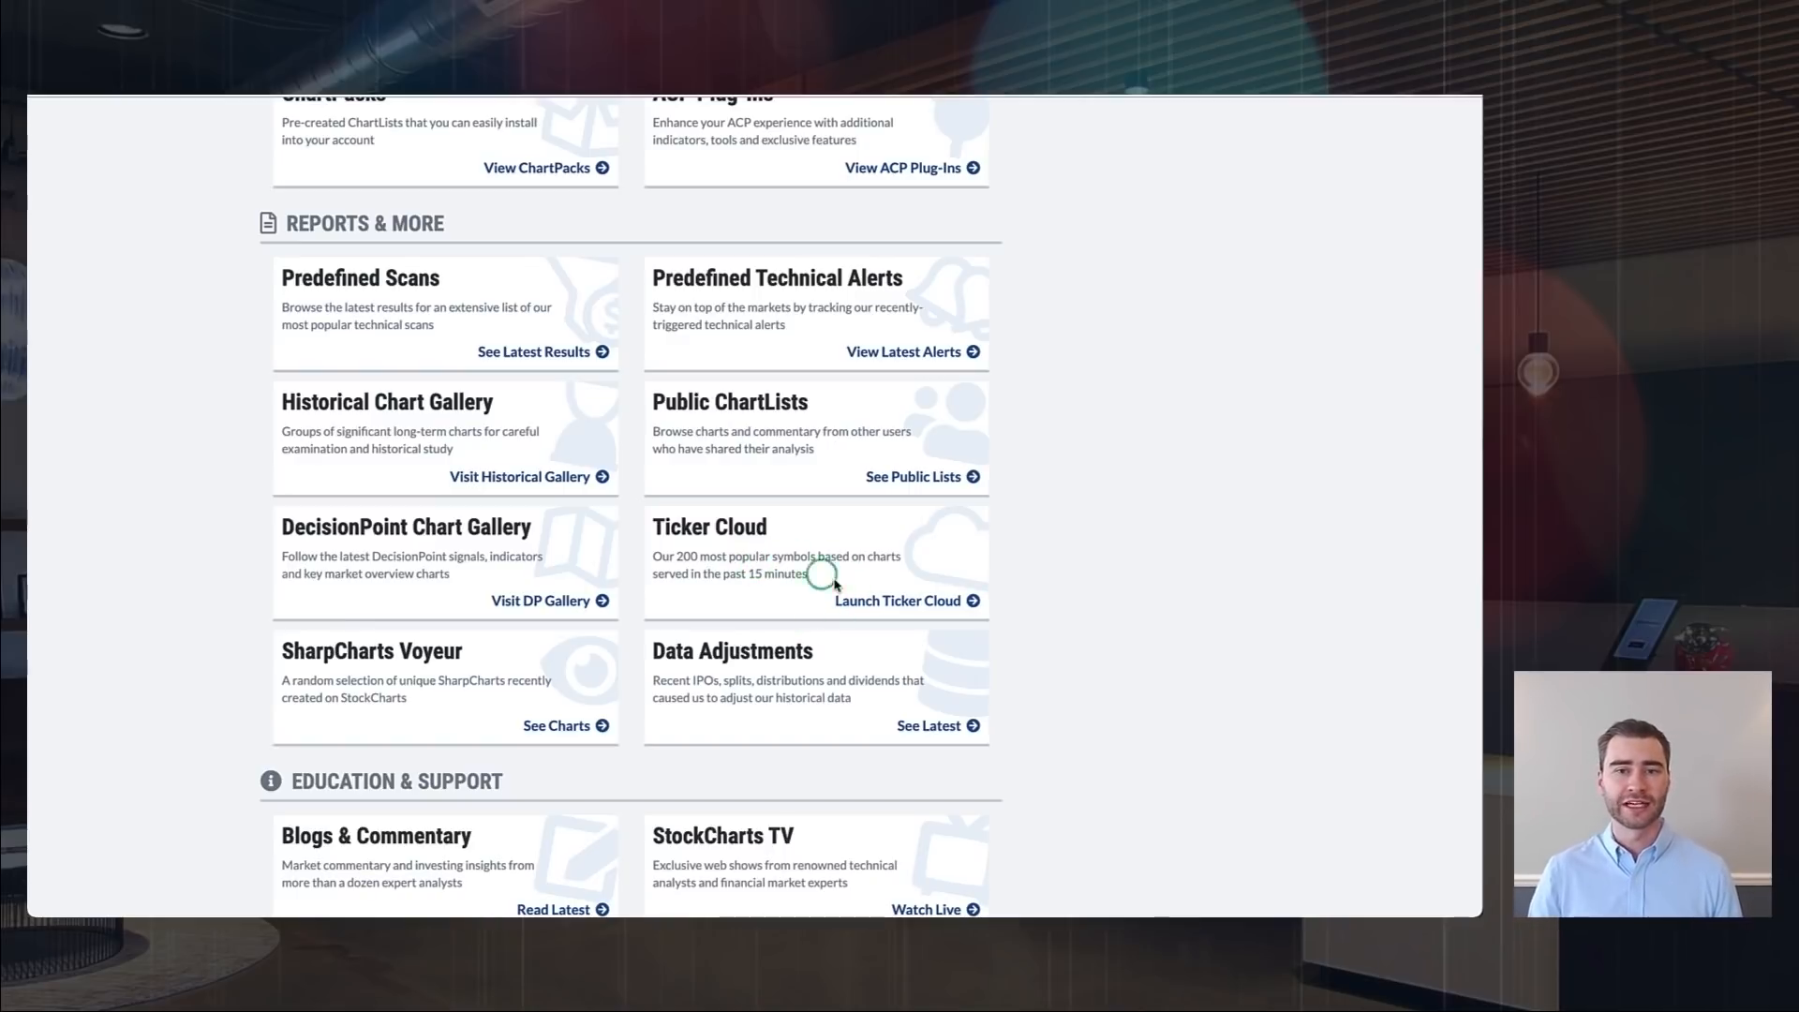
click(898, 601)
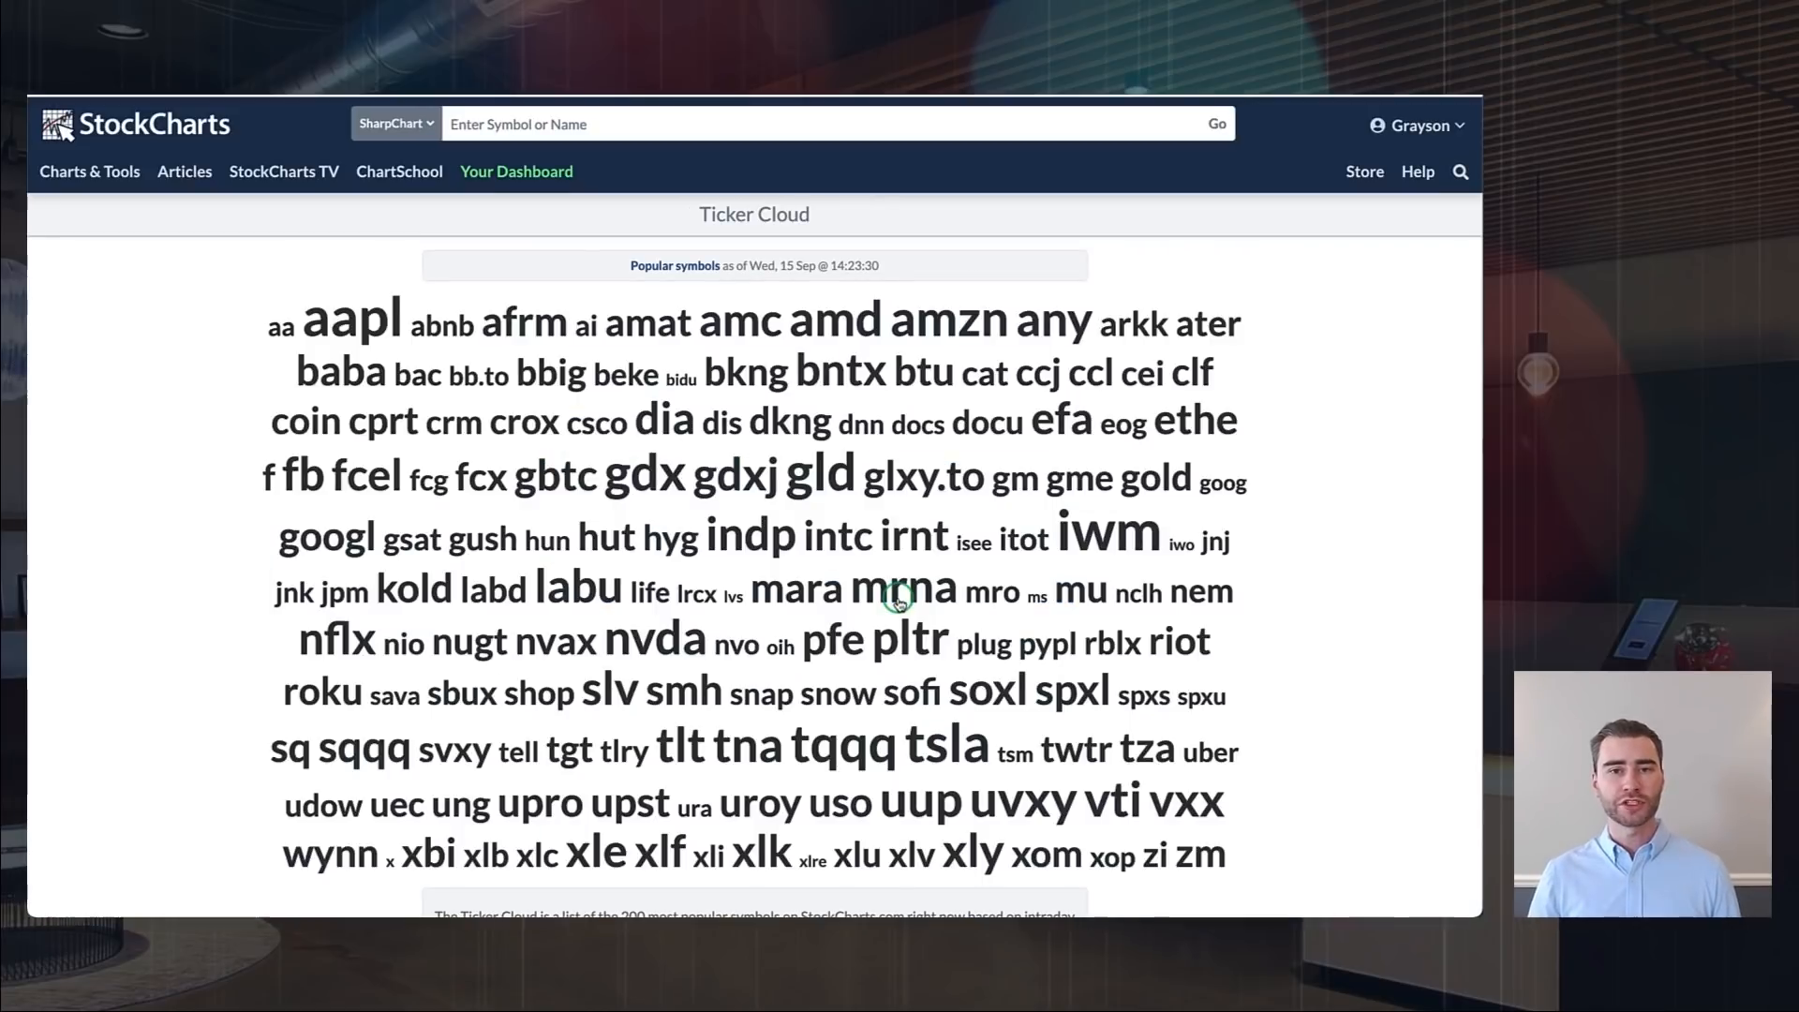
scroll(898, 601, down, 1)
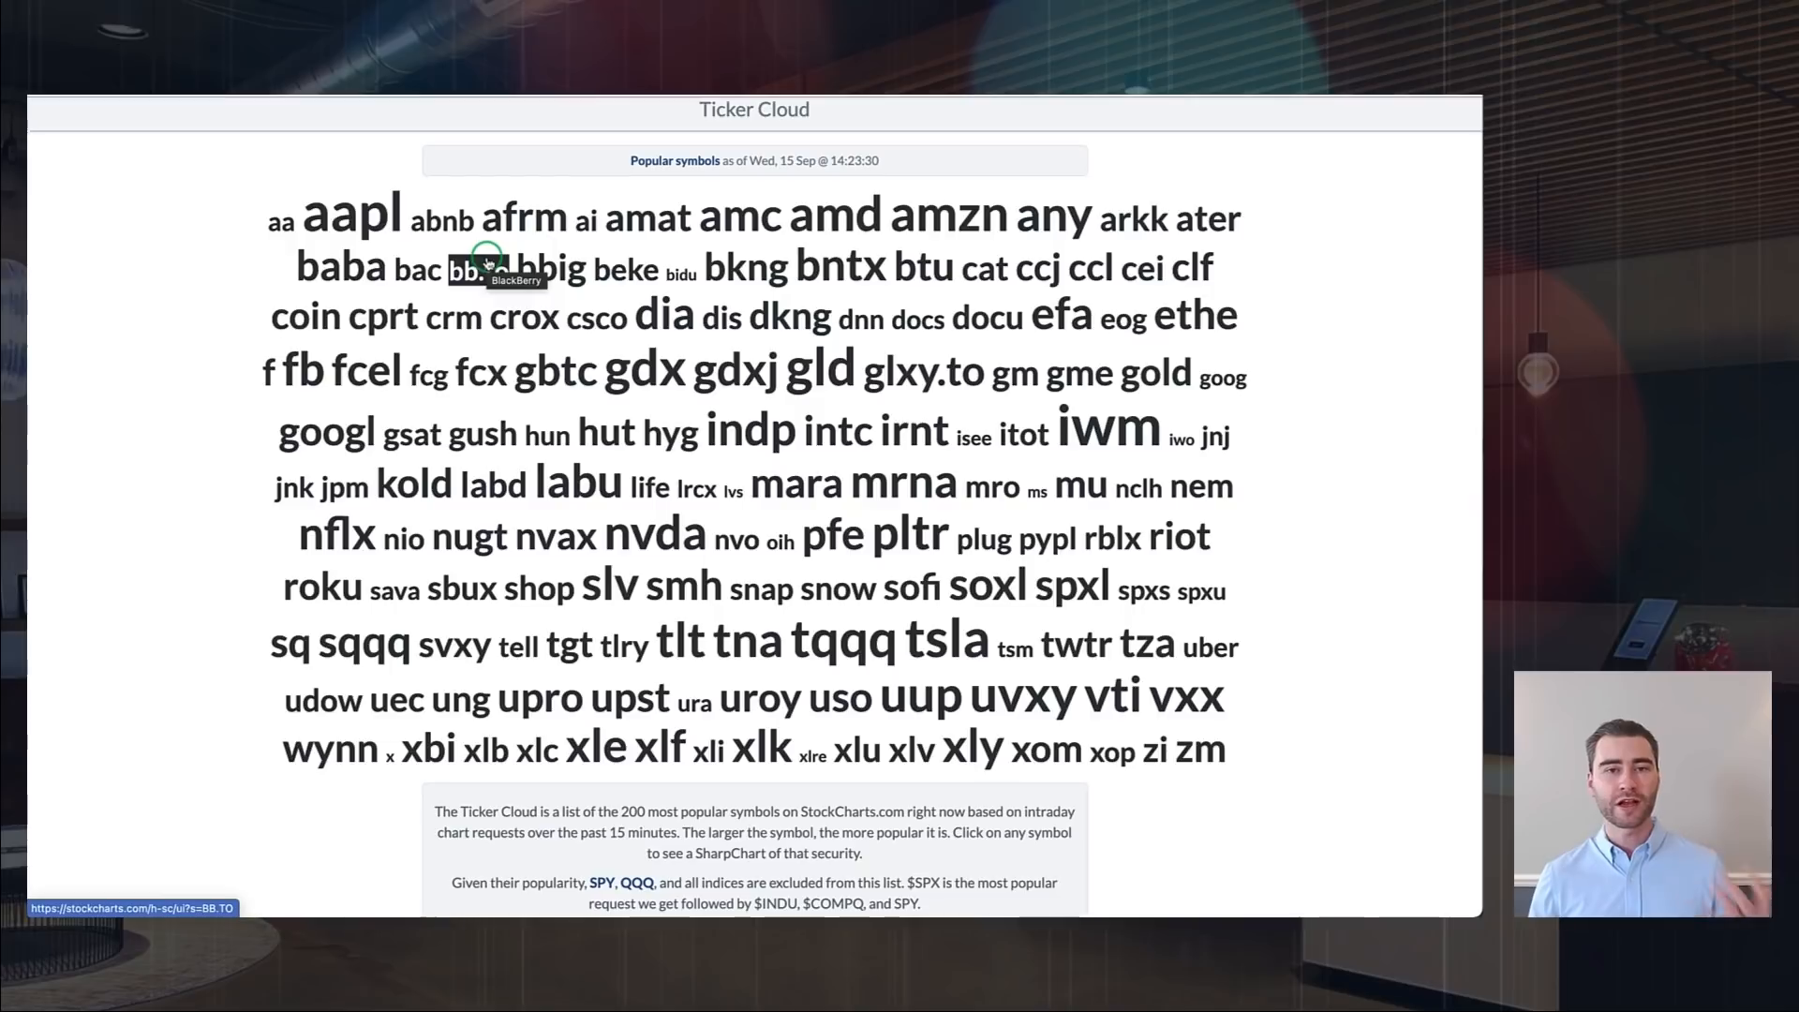
Open the CROX SharpChart from the Ticker Cloud and examine its relative performance and price trend.
click(526, 319)
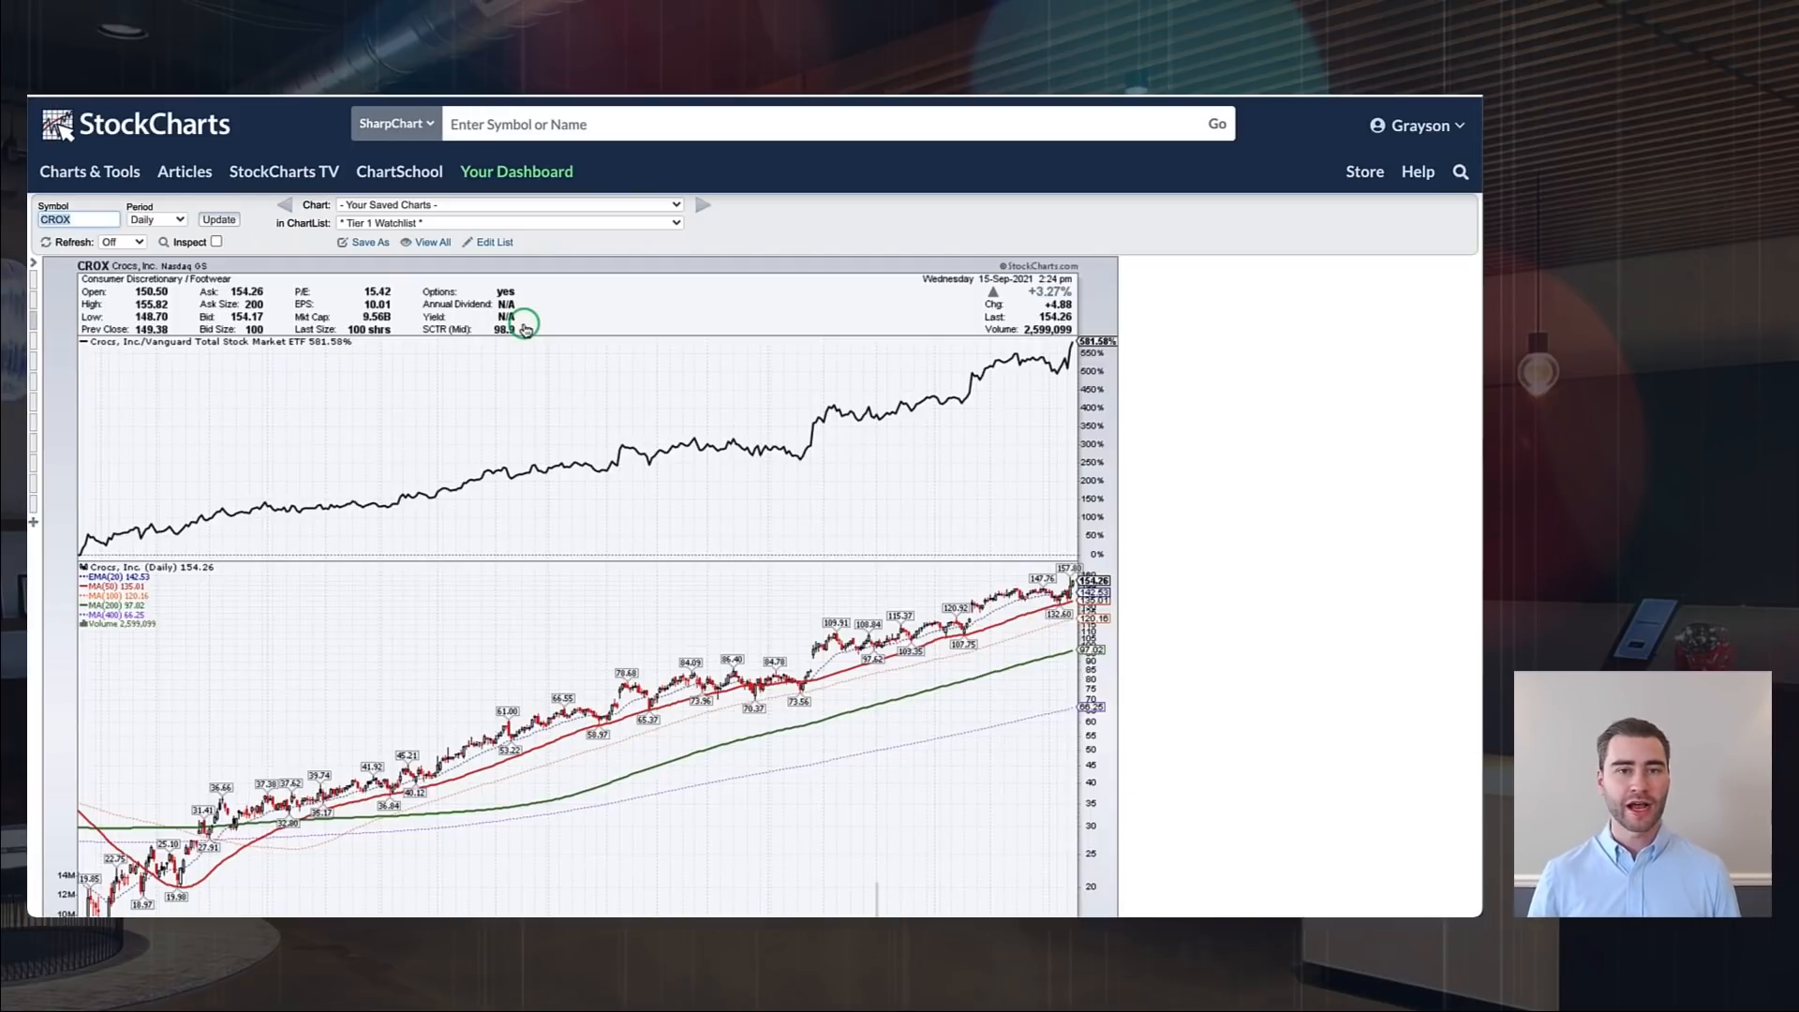
scroll(526, 326, down, 2)
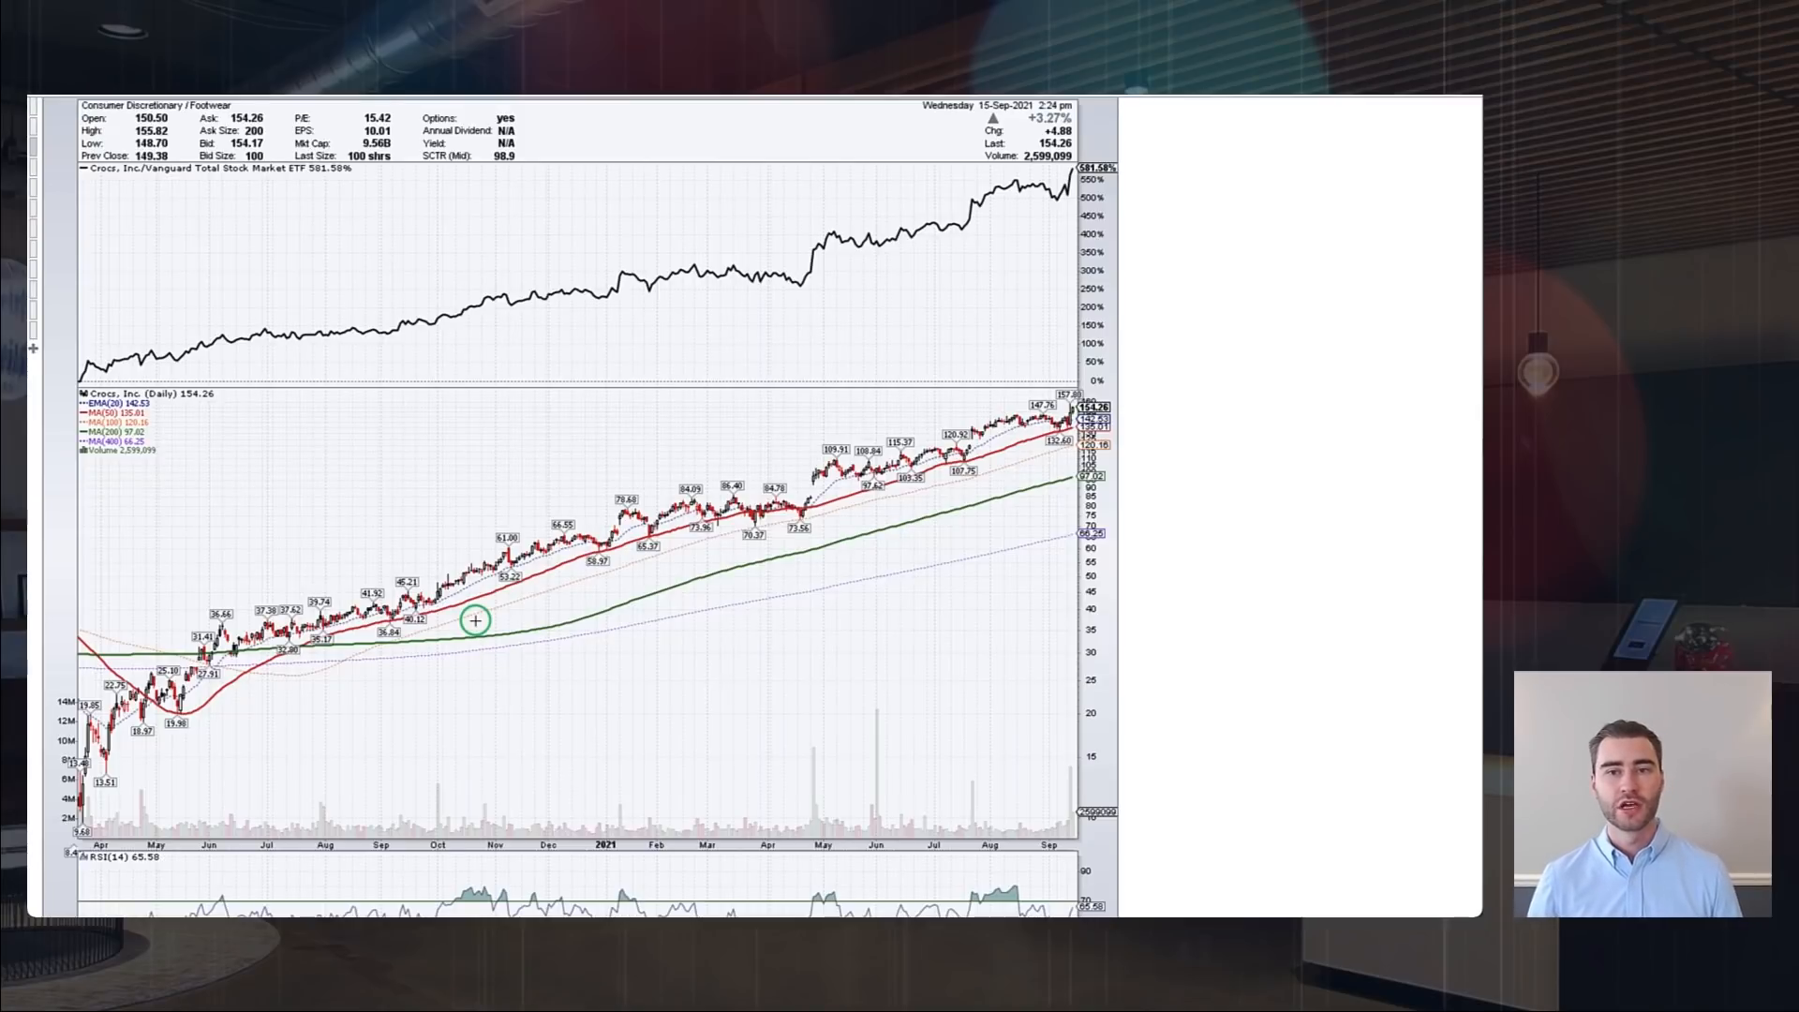
scroll(475, 620, up, 1)
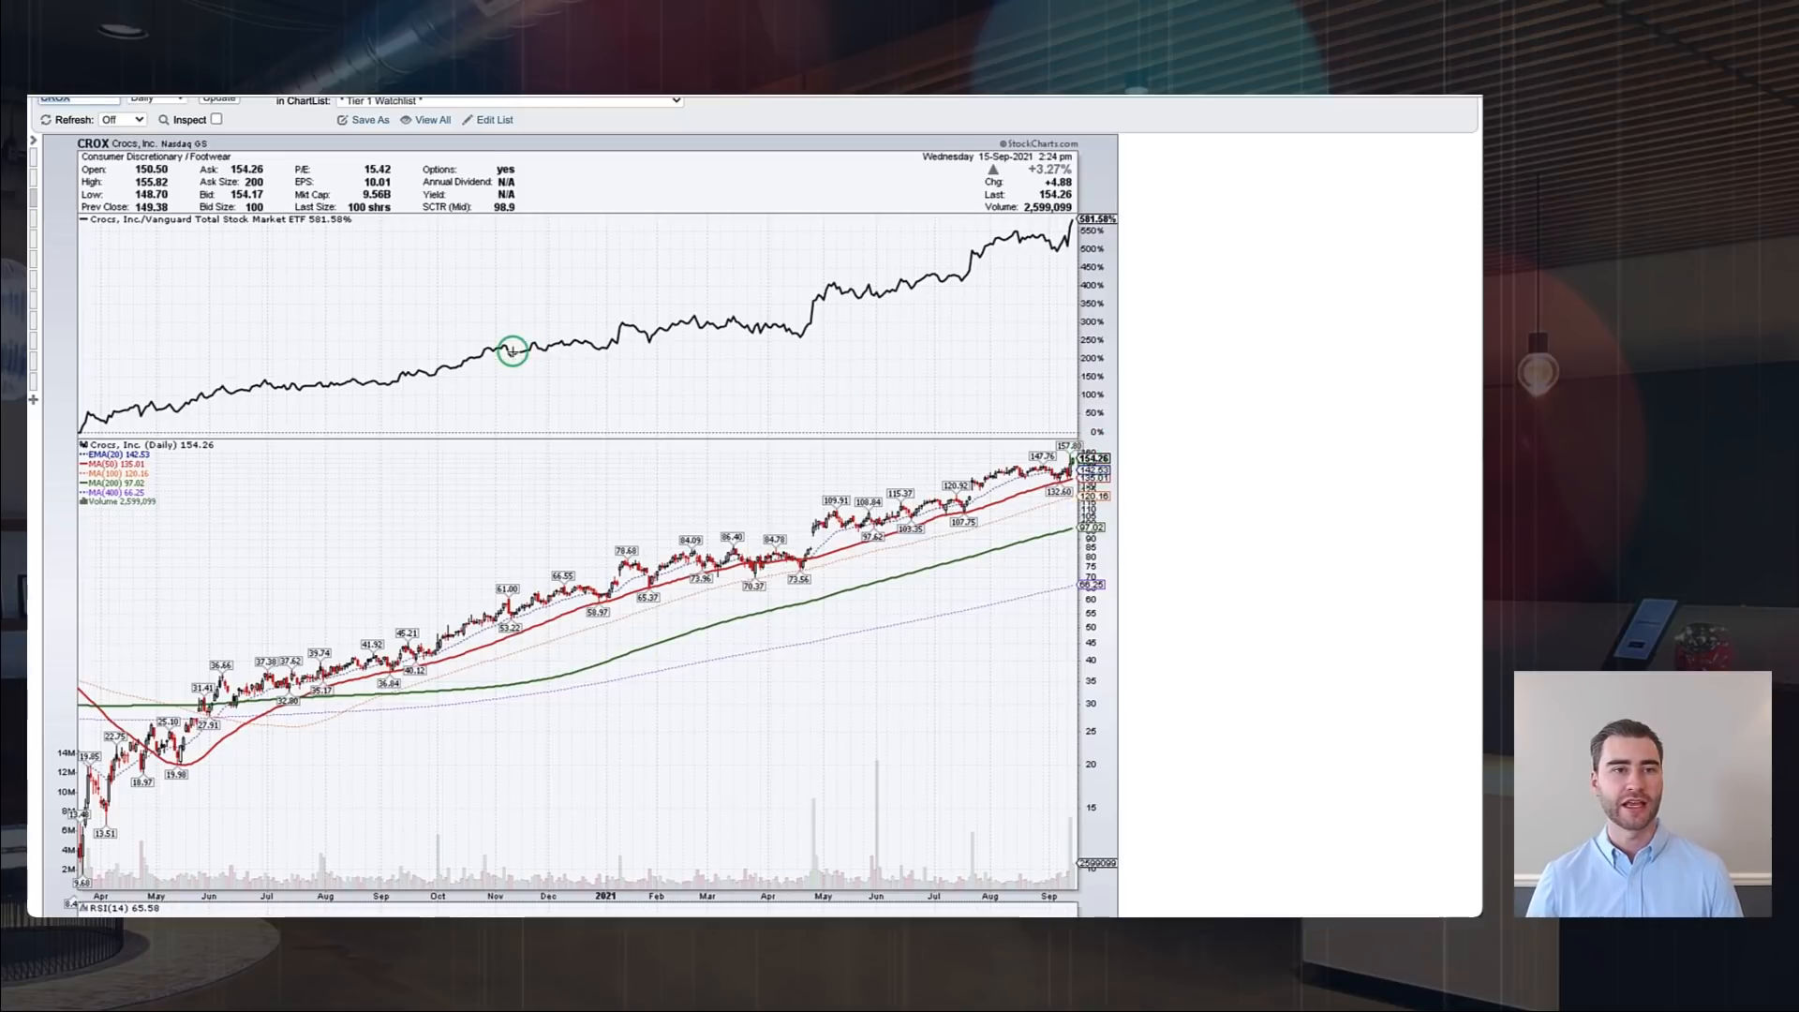
scroll(513, 351, up, 2)
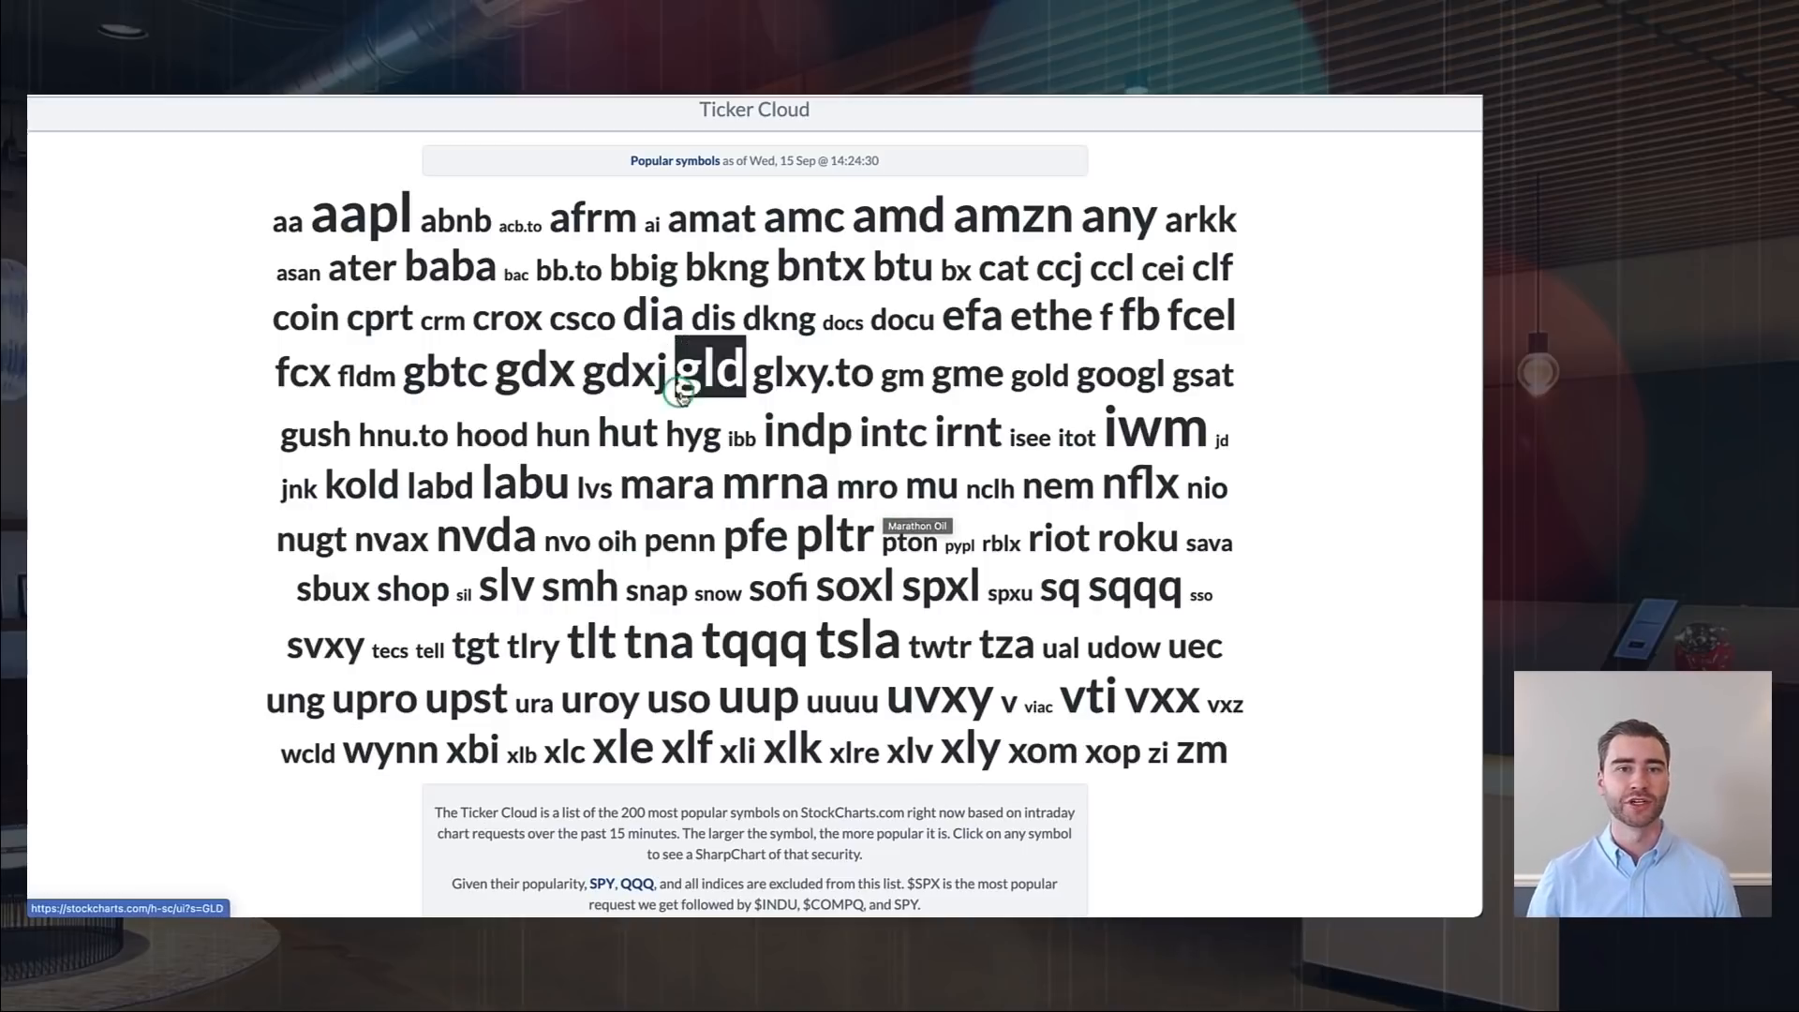
Open the AFRM SharpChart from the Ticker Cloud and examine its price history.
click(586, 219)
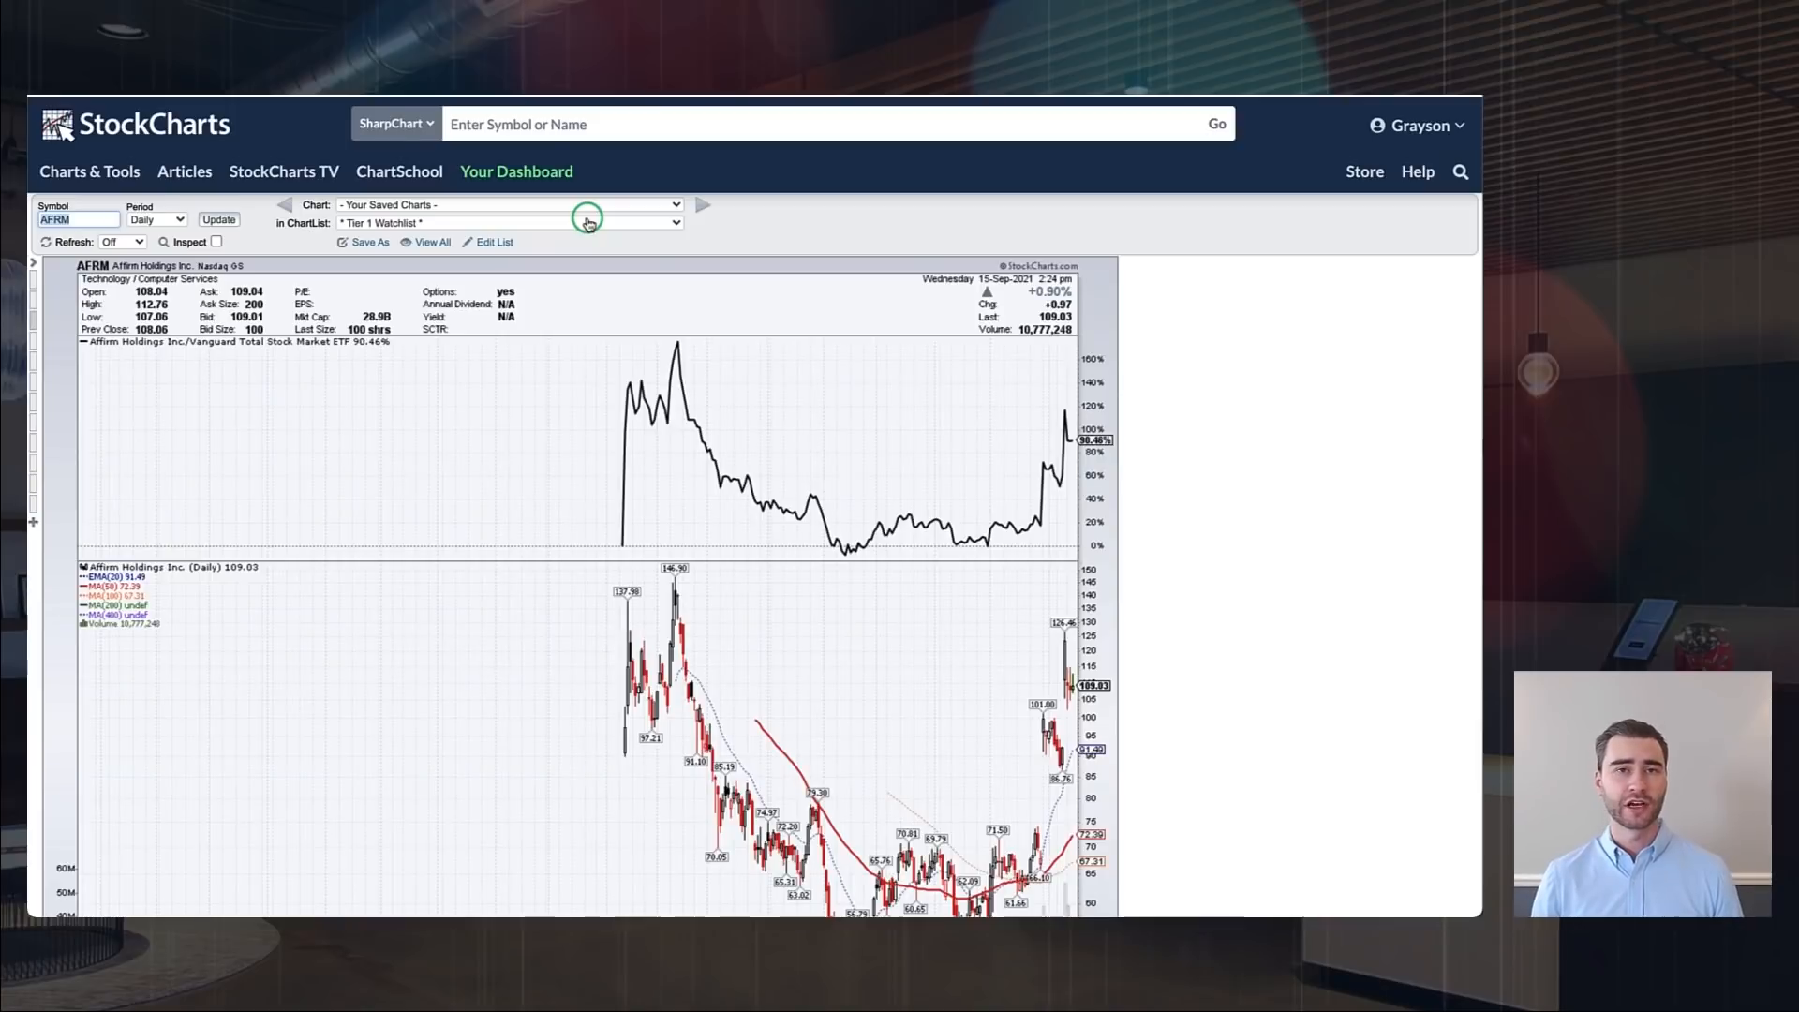
scroll(979, 432, down, 2)
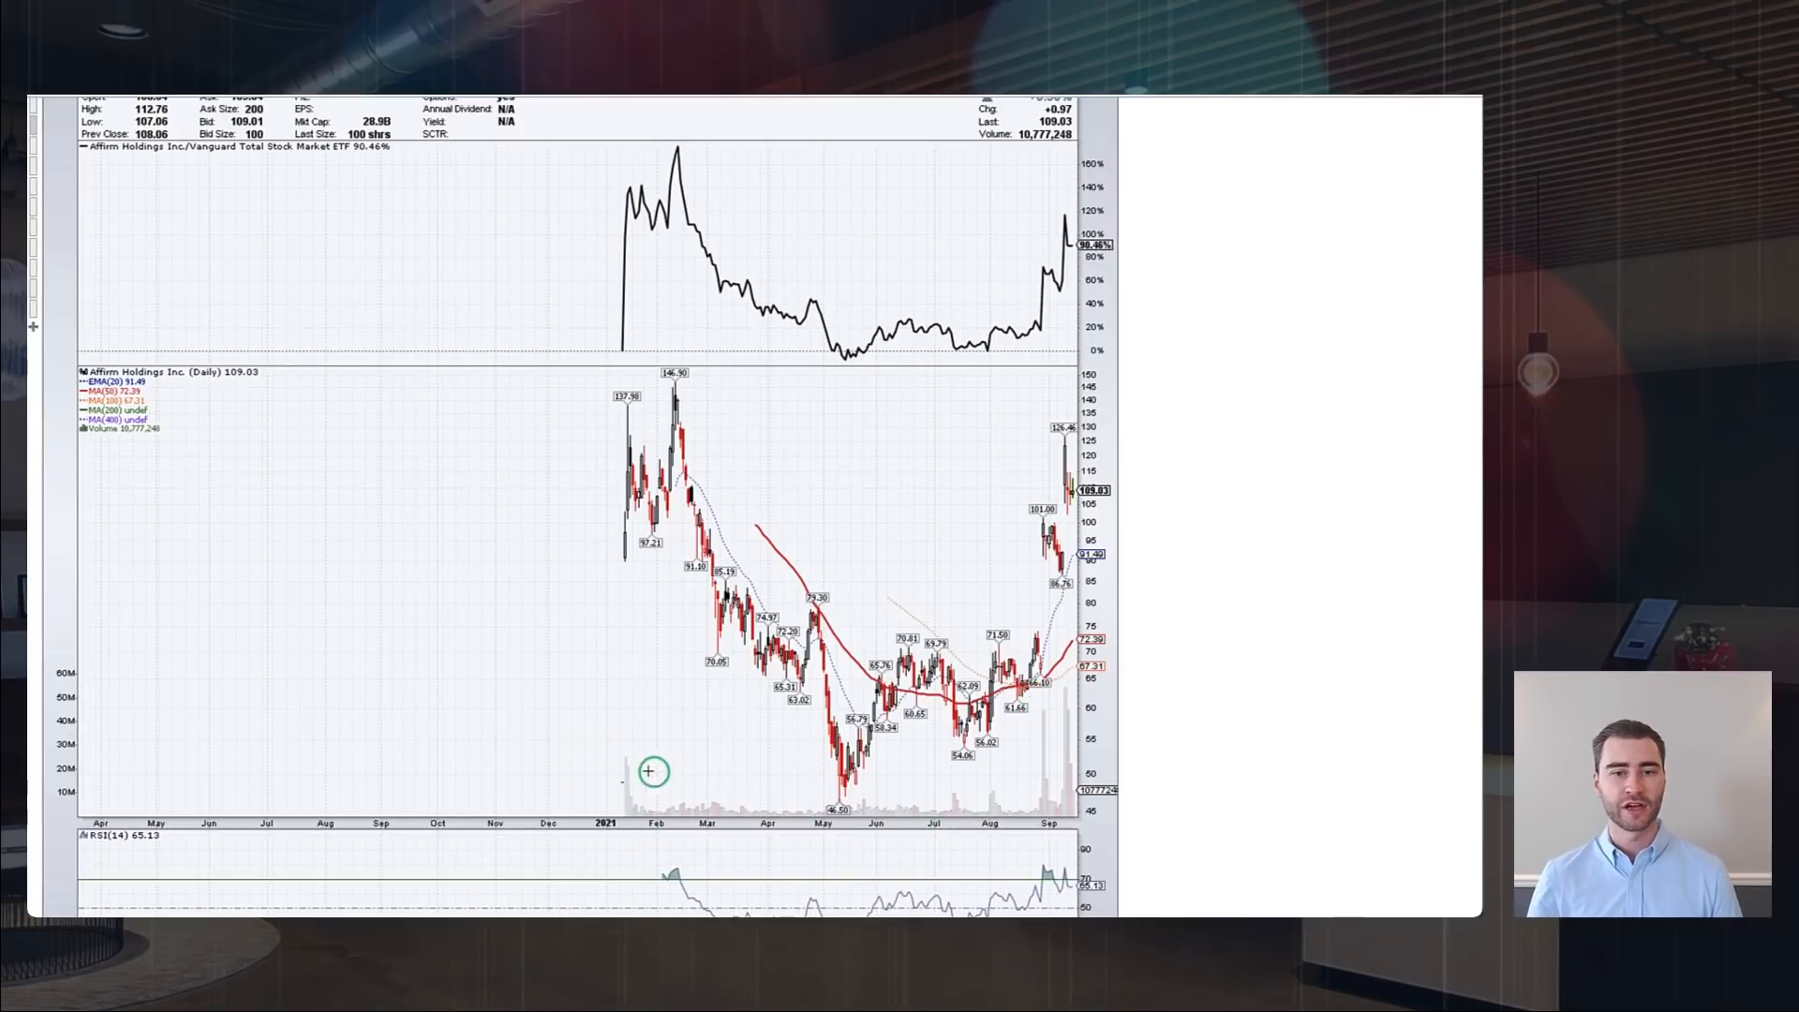
scroll(385, 425, up, 2)
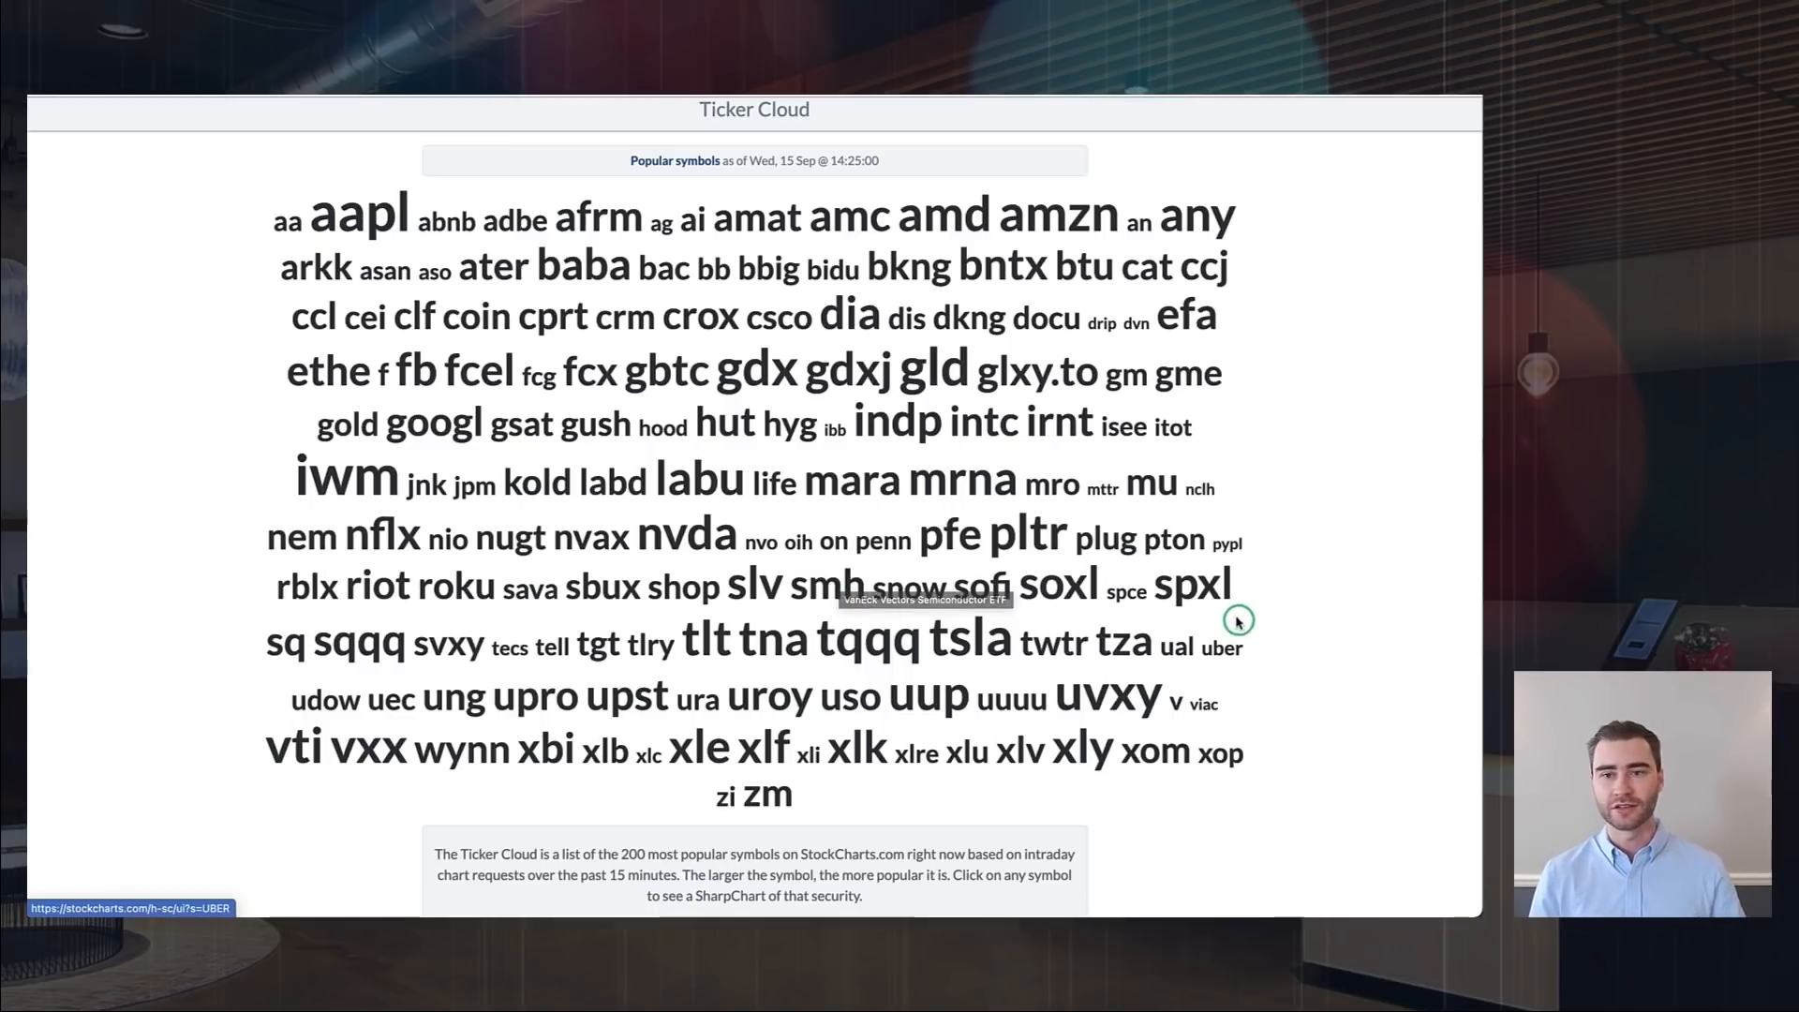
Open the PLTR symbol from the Ticker Cloud, then return to Your Dashboard.
click(1046, 532)
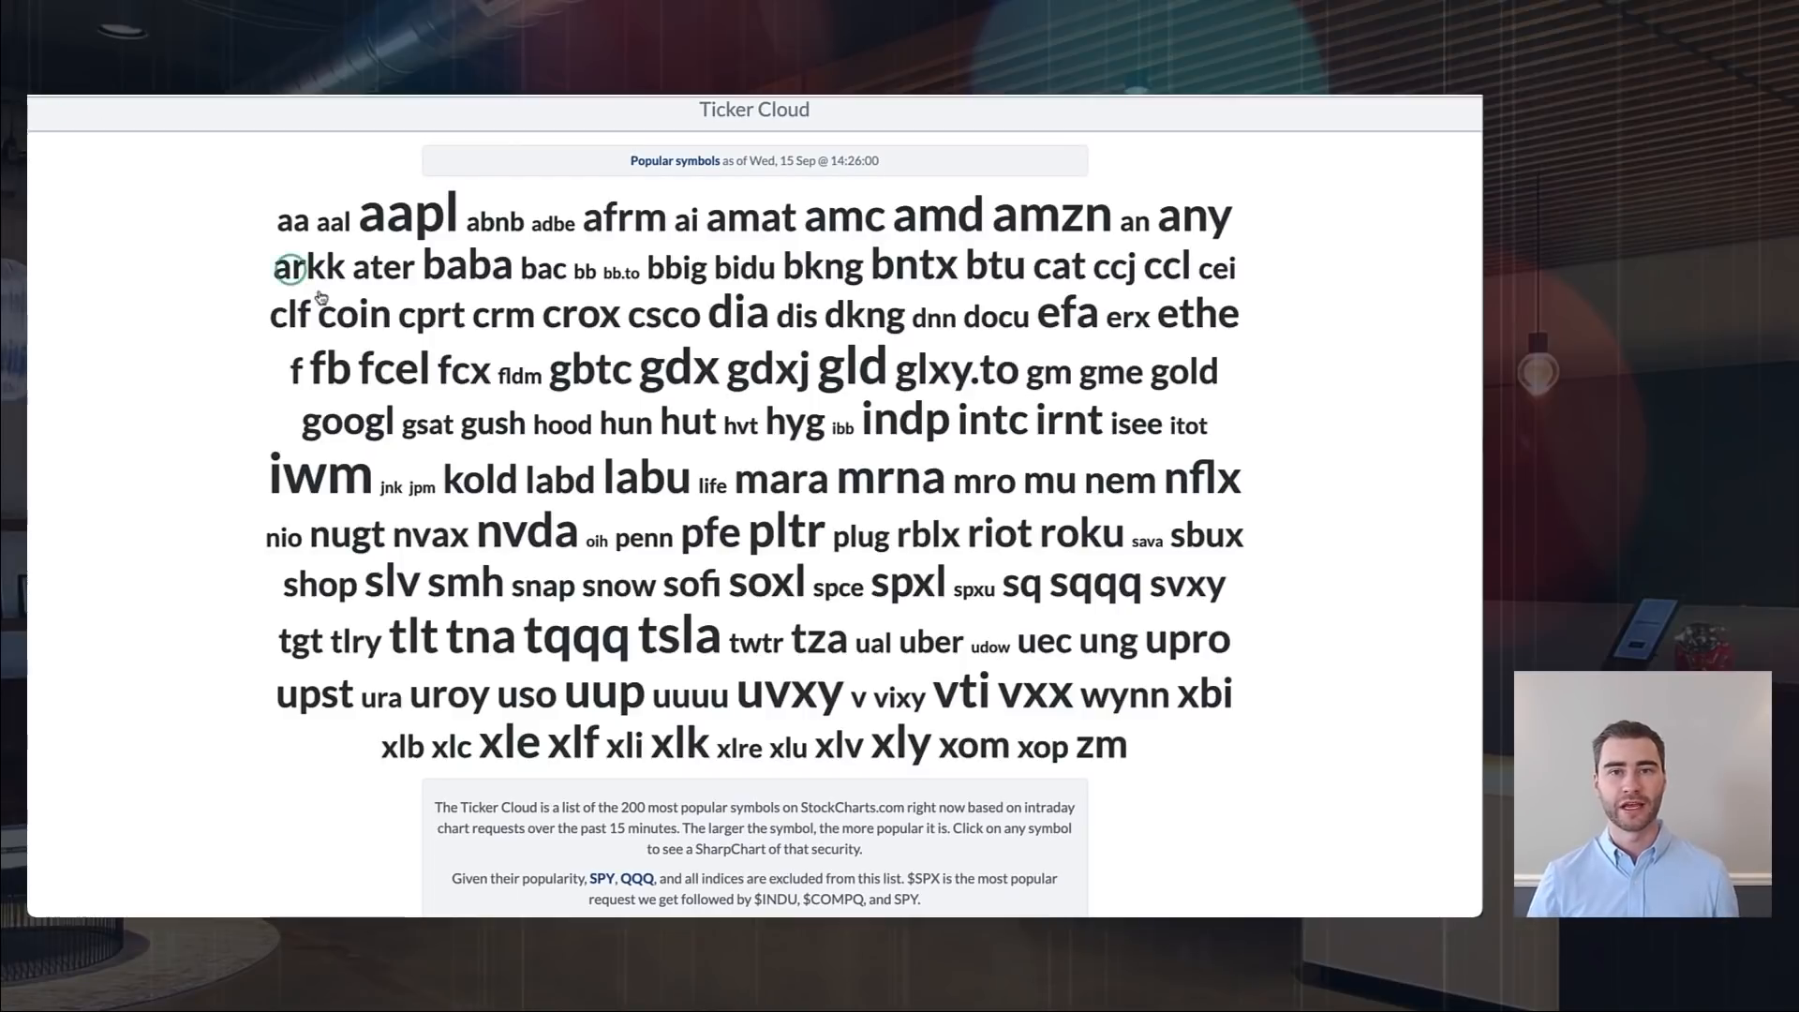
scroll(465, 380, up, 2)
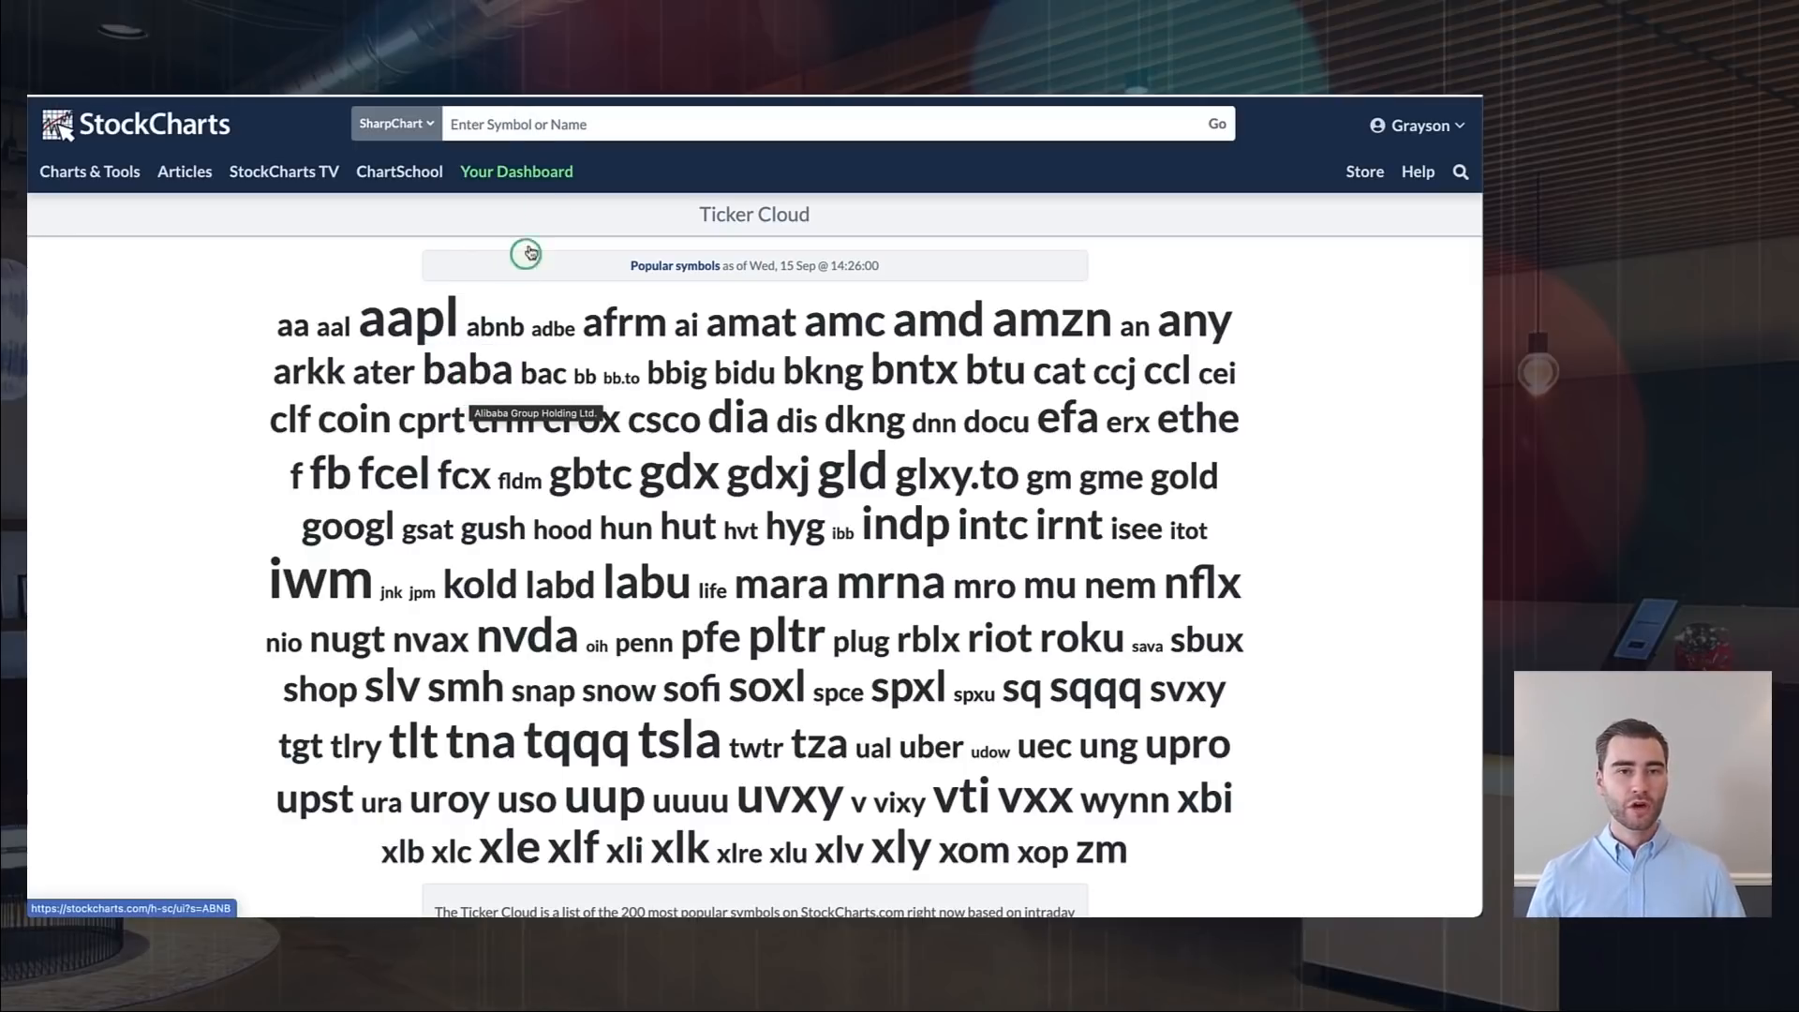
click(516, 174)
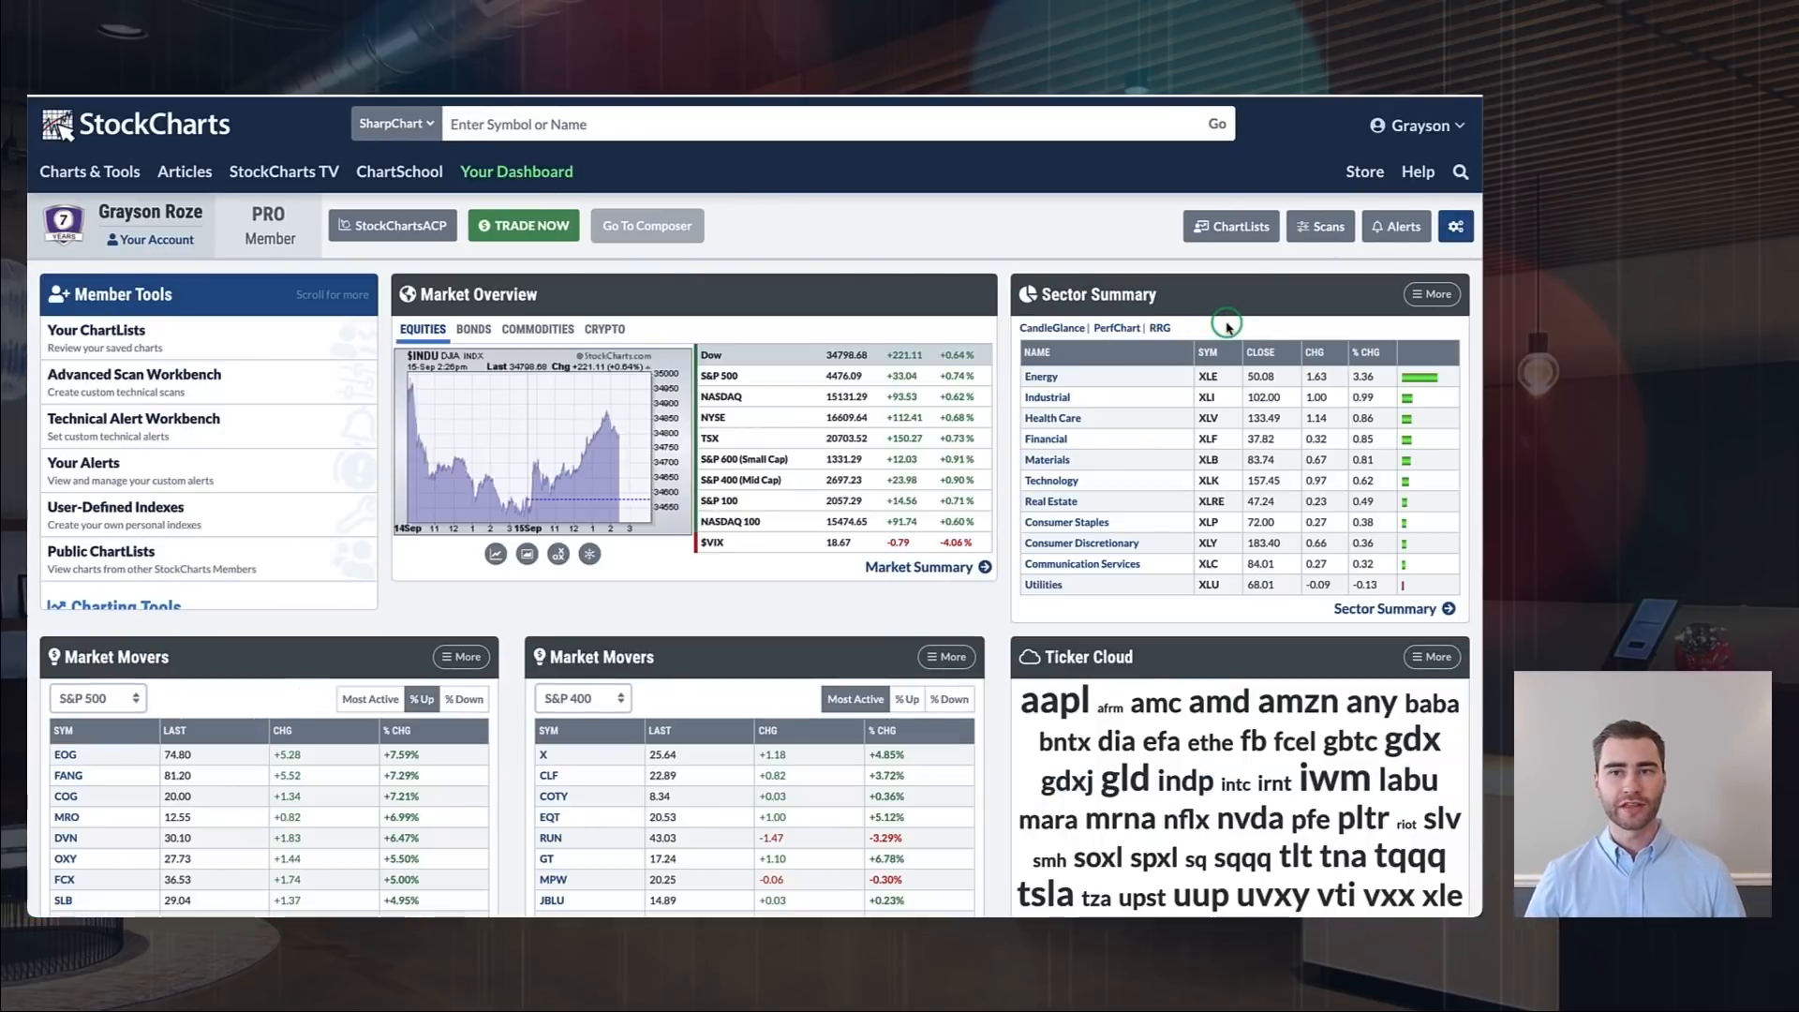
Examine the dashboard's Ticker Cloud and the list of related market reports it offers.
scroll(1228, 326, down, 2)
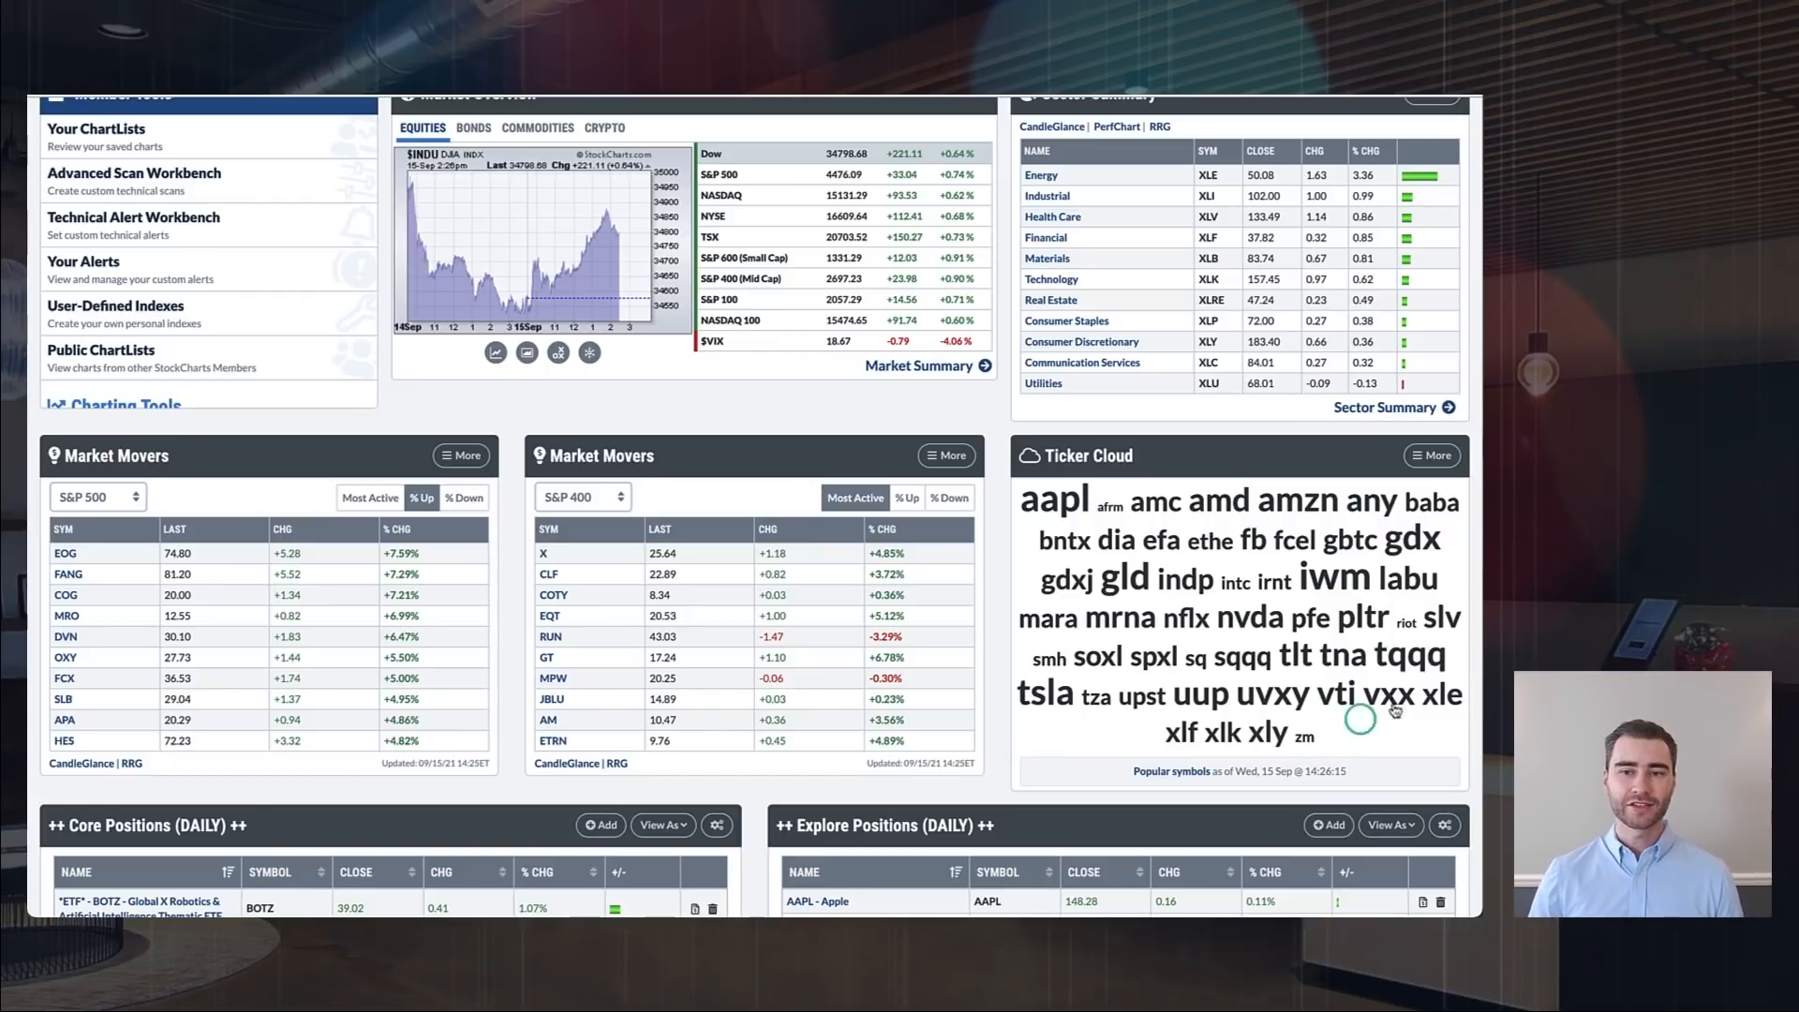
scroll(1251, 666, up, 1)
scroll(1251, 666, down, 1)
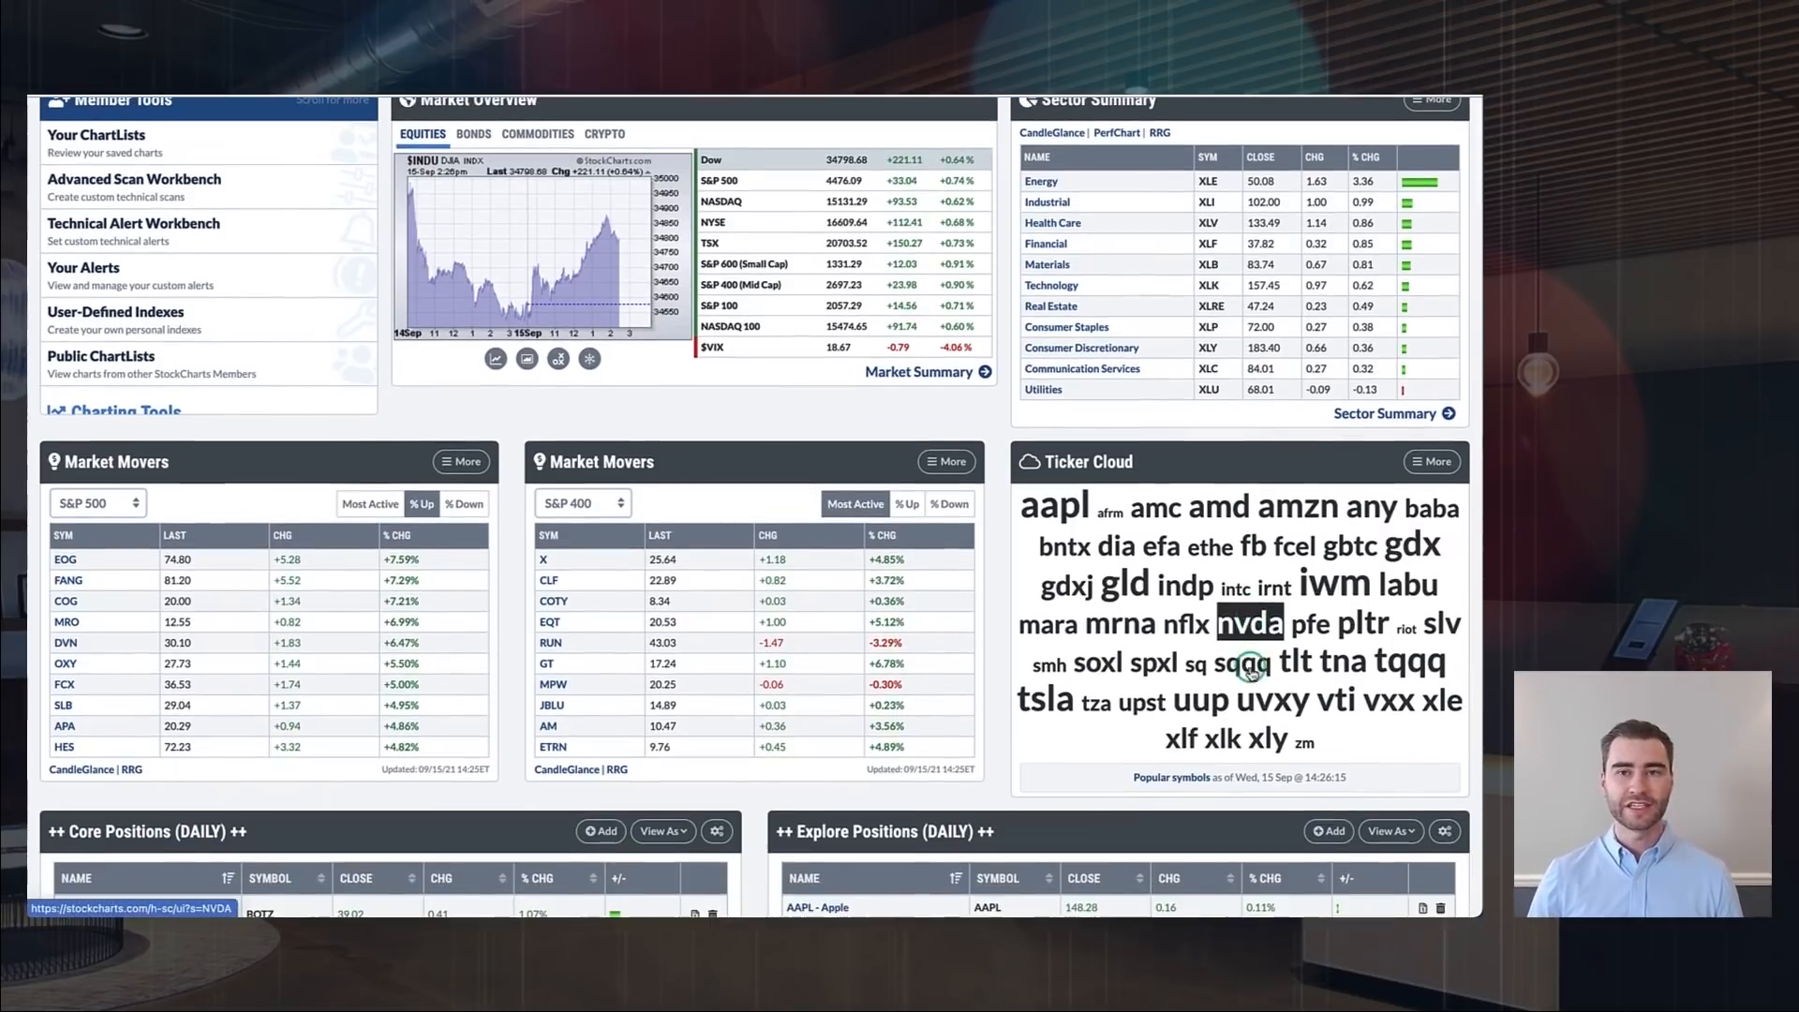
click(1432, 461)
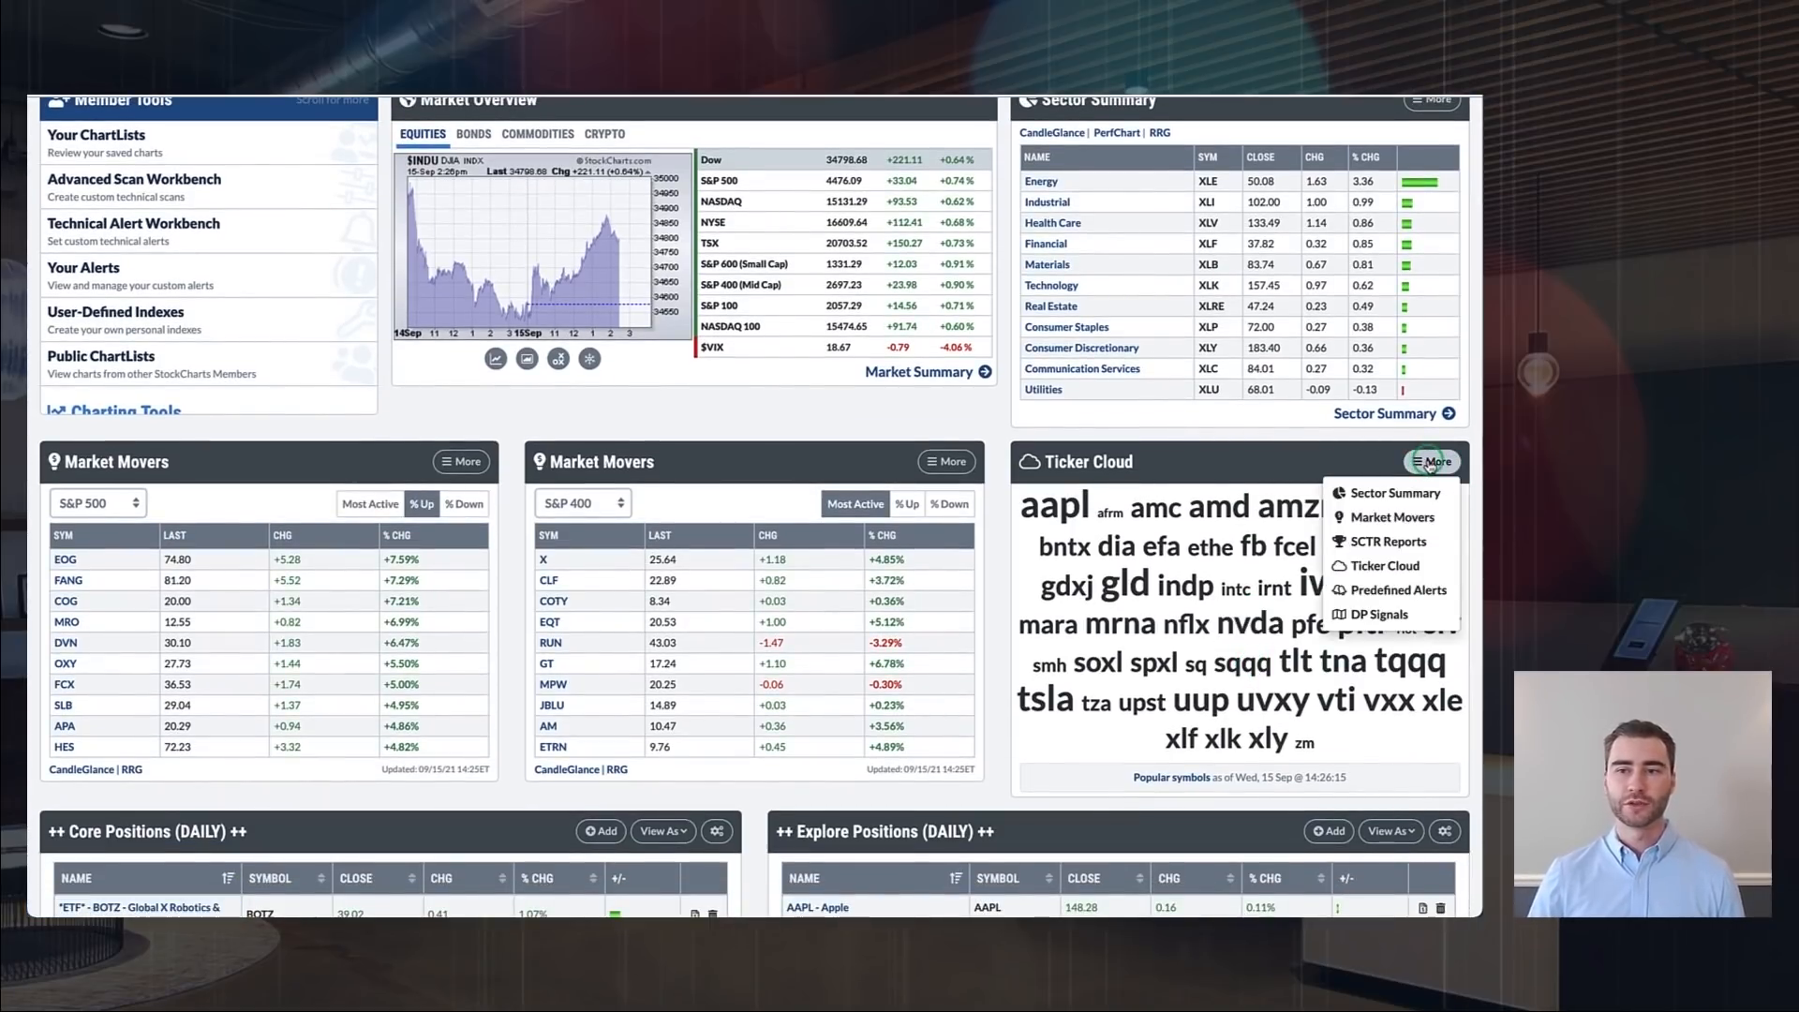
click(1383, 567)
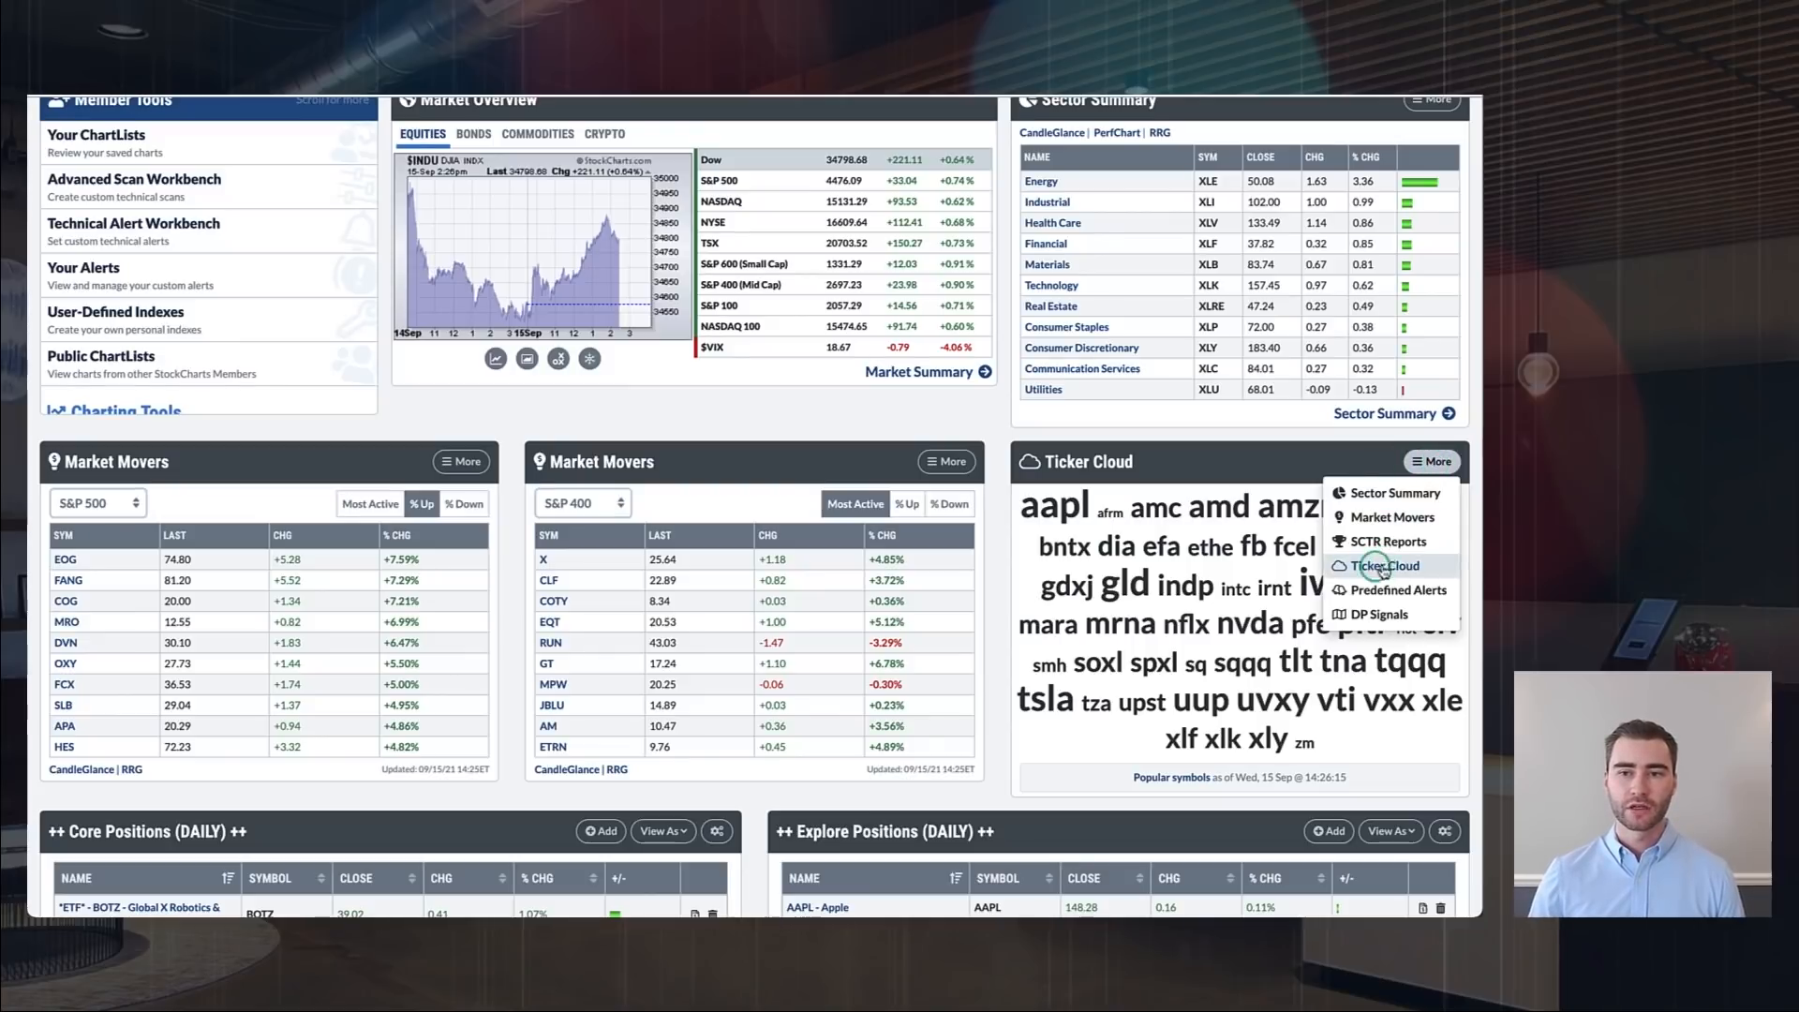
click(1239, 471)
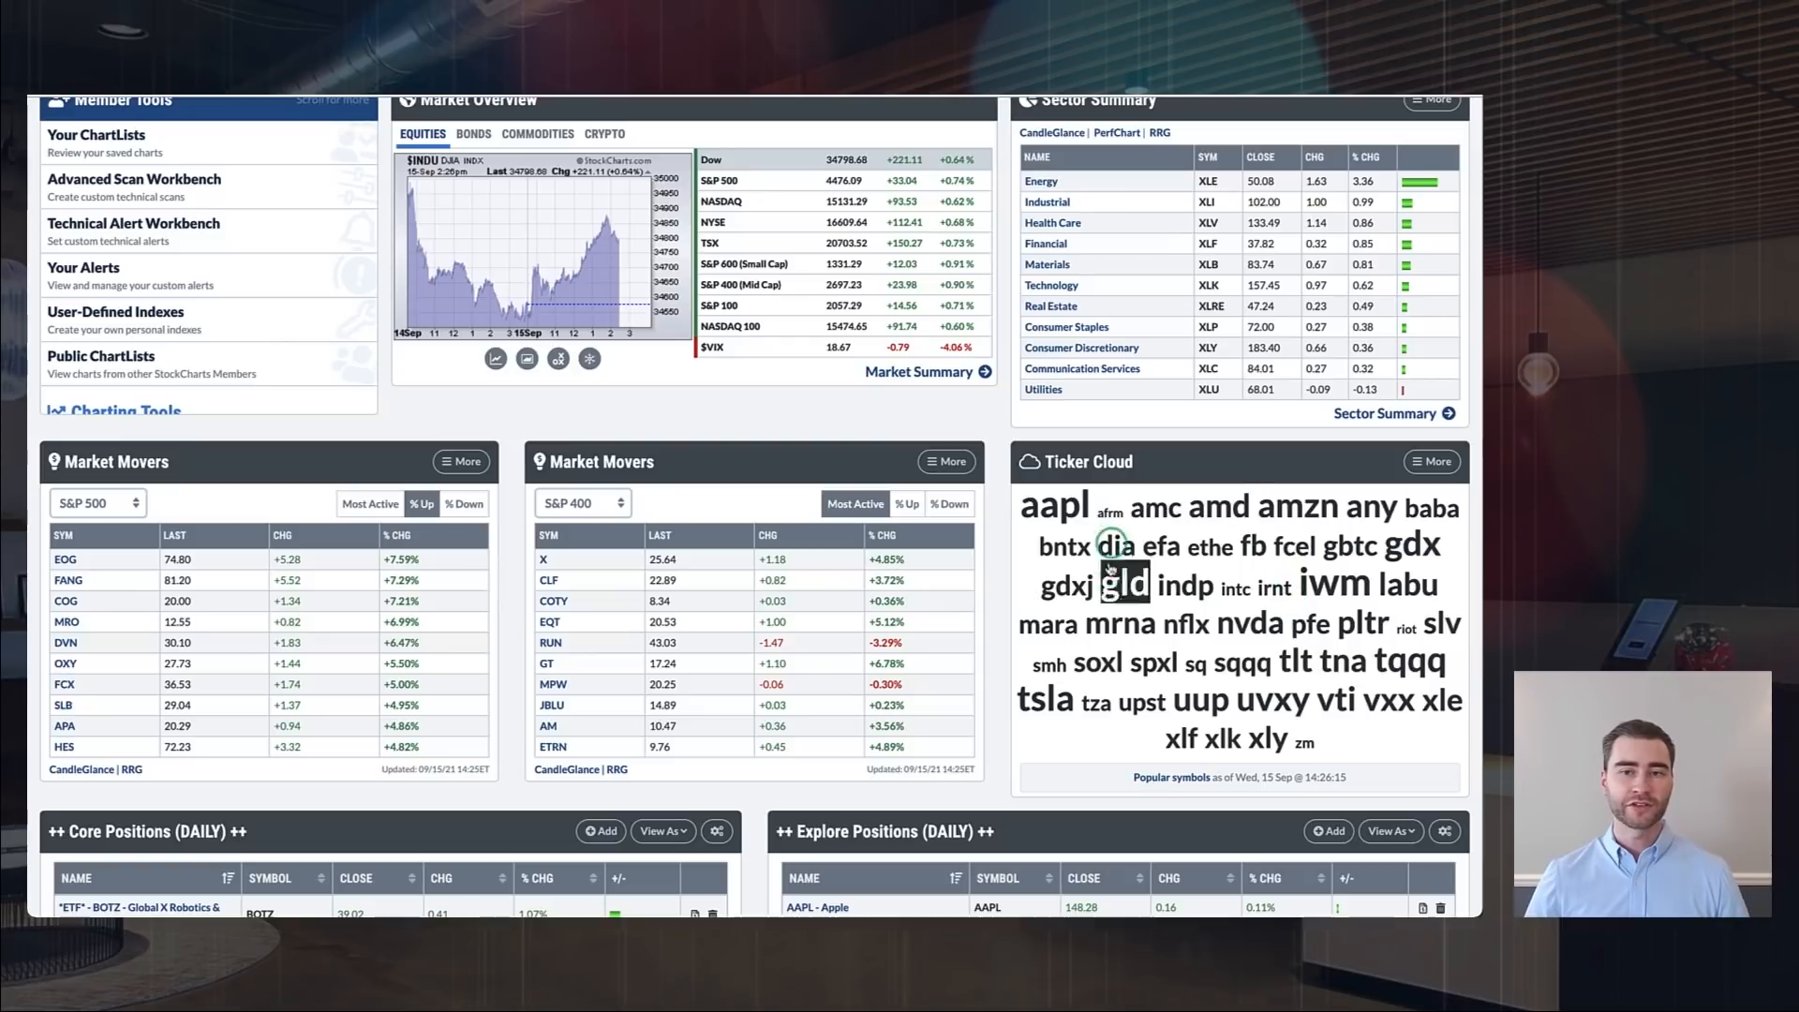
Launch StockChartsACP from Your Dashboard and show its Scans tool beside the AAPL chart.
scroll(904, 394, up, 1)
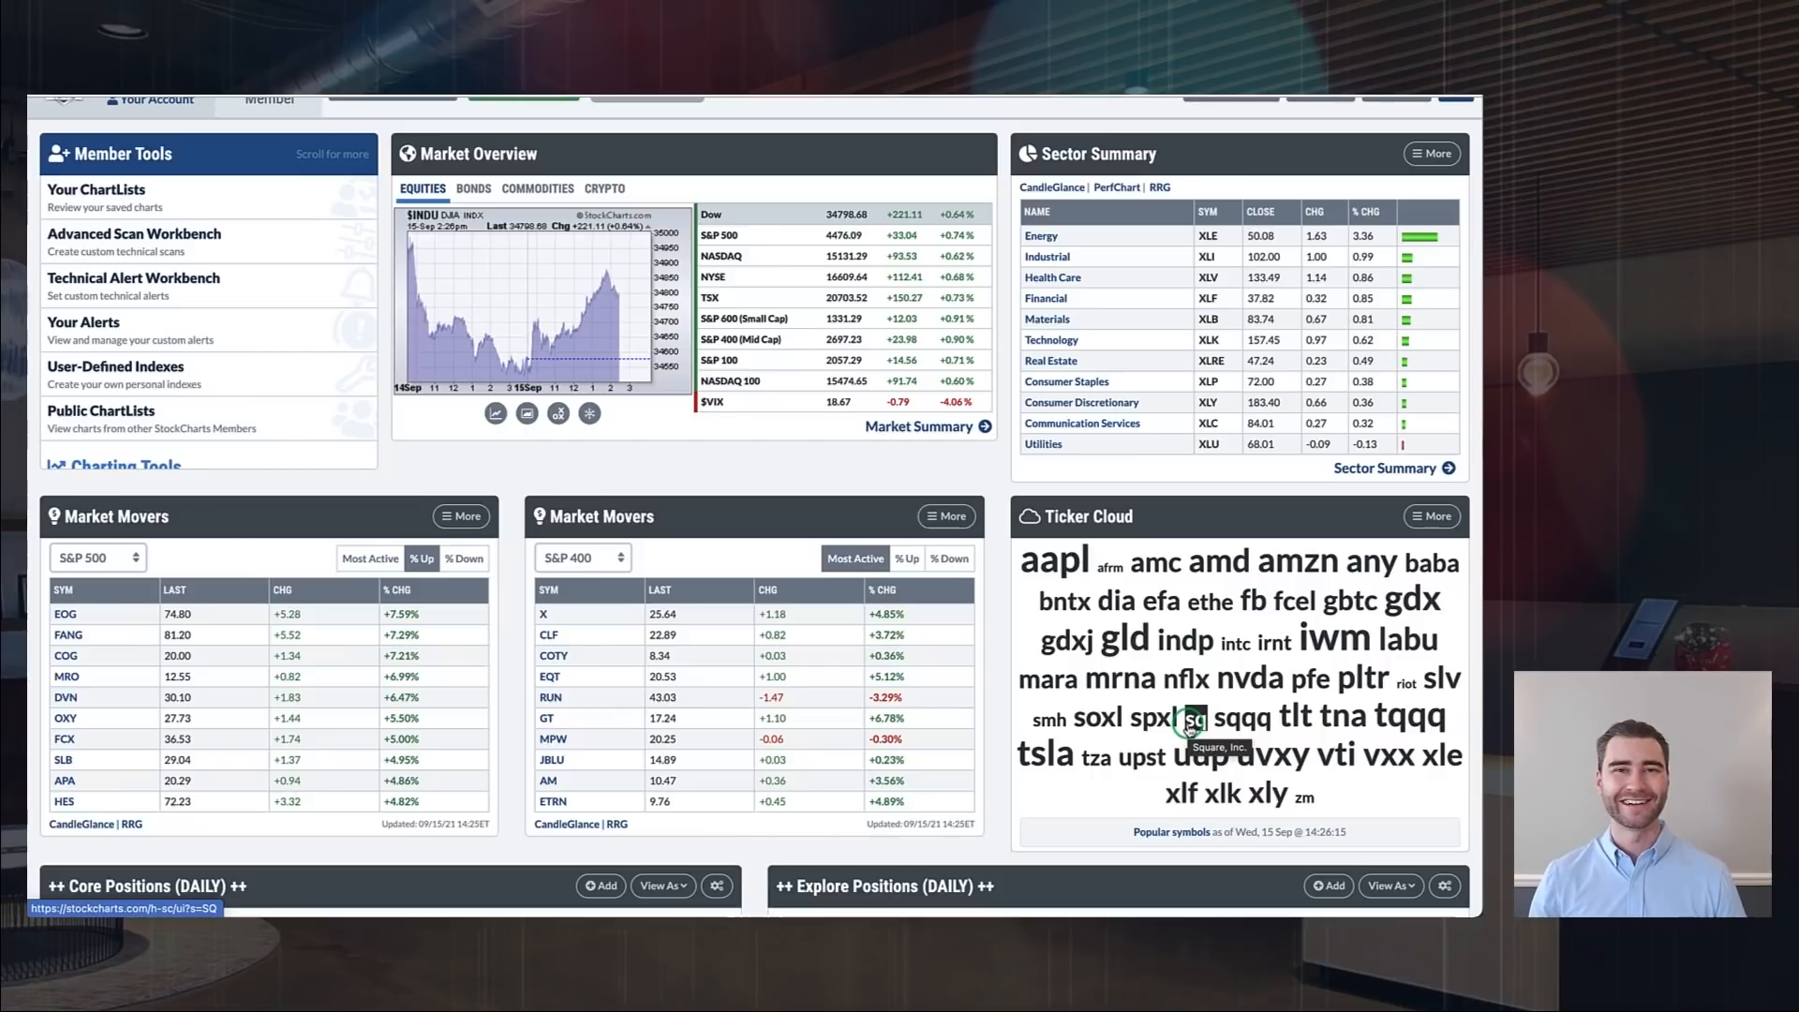
scroll(1191, 722, up, 2)
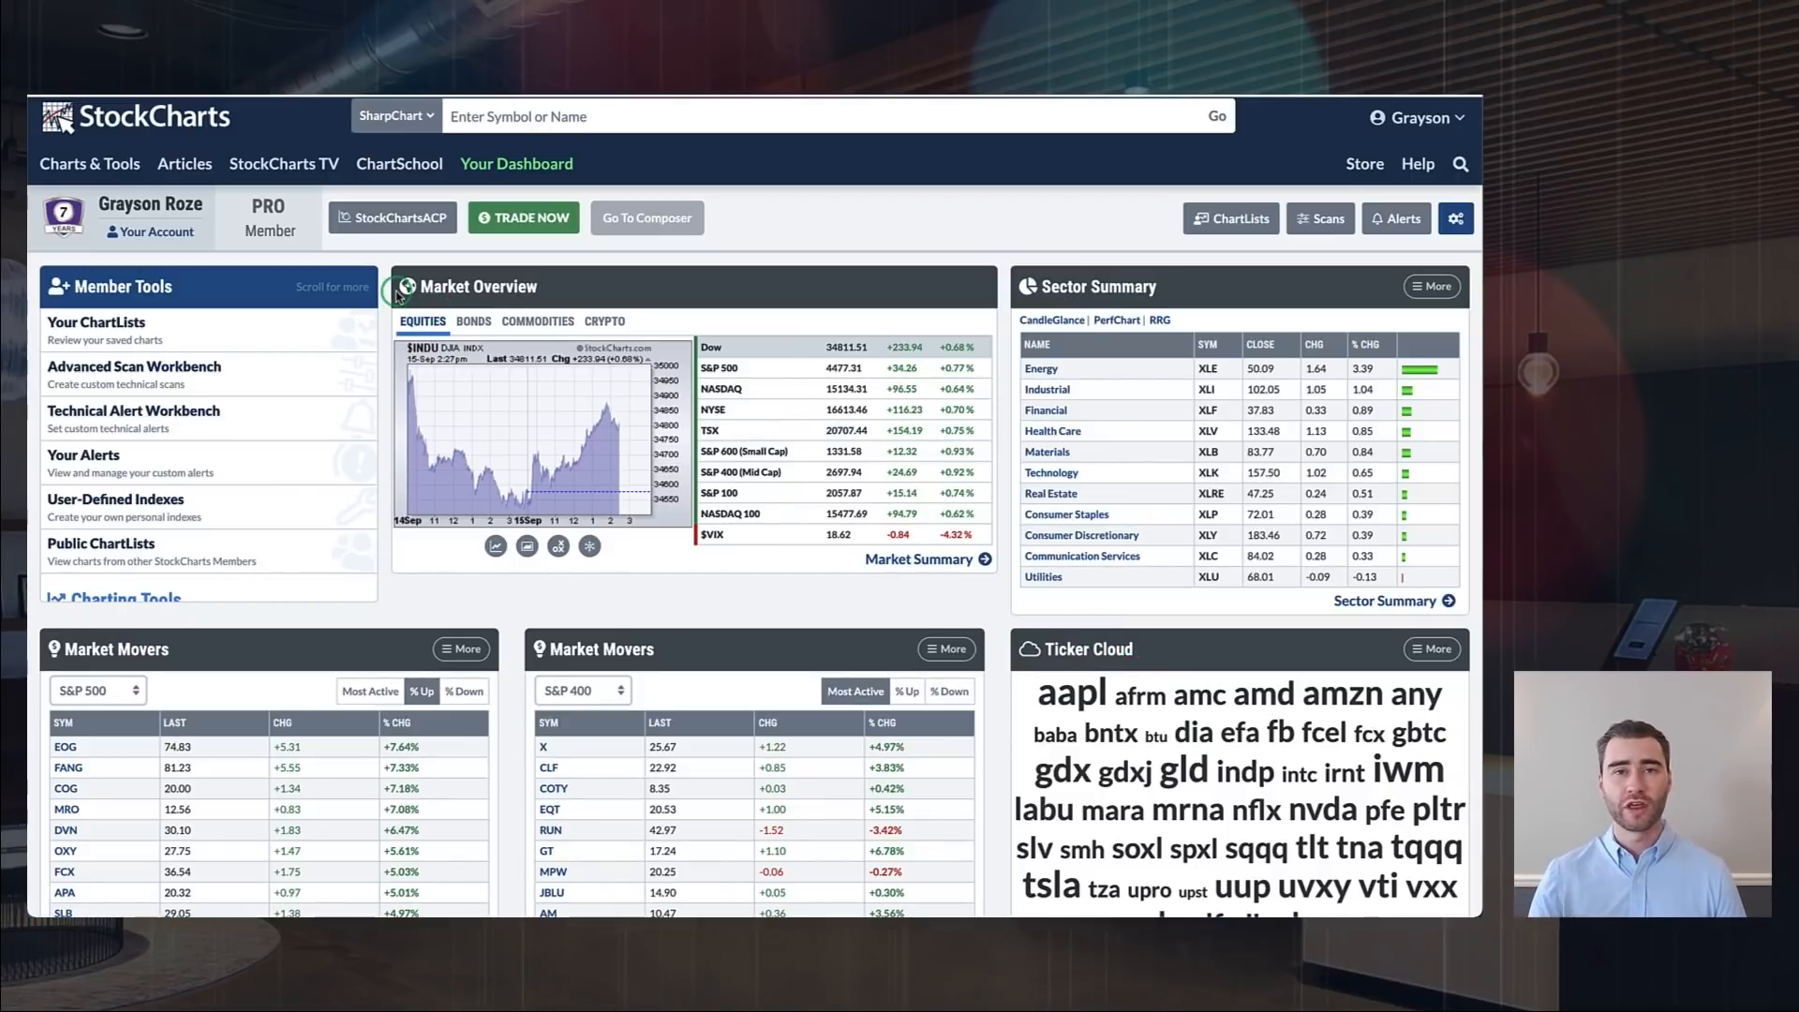
click(388, 234)
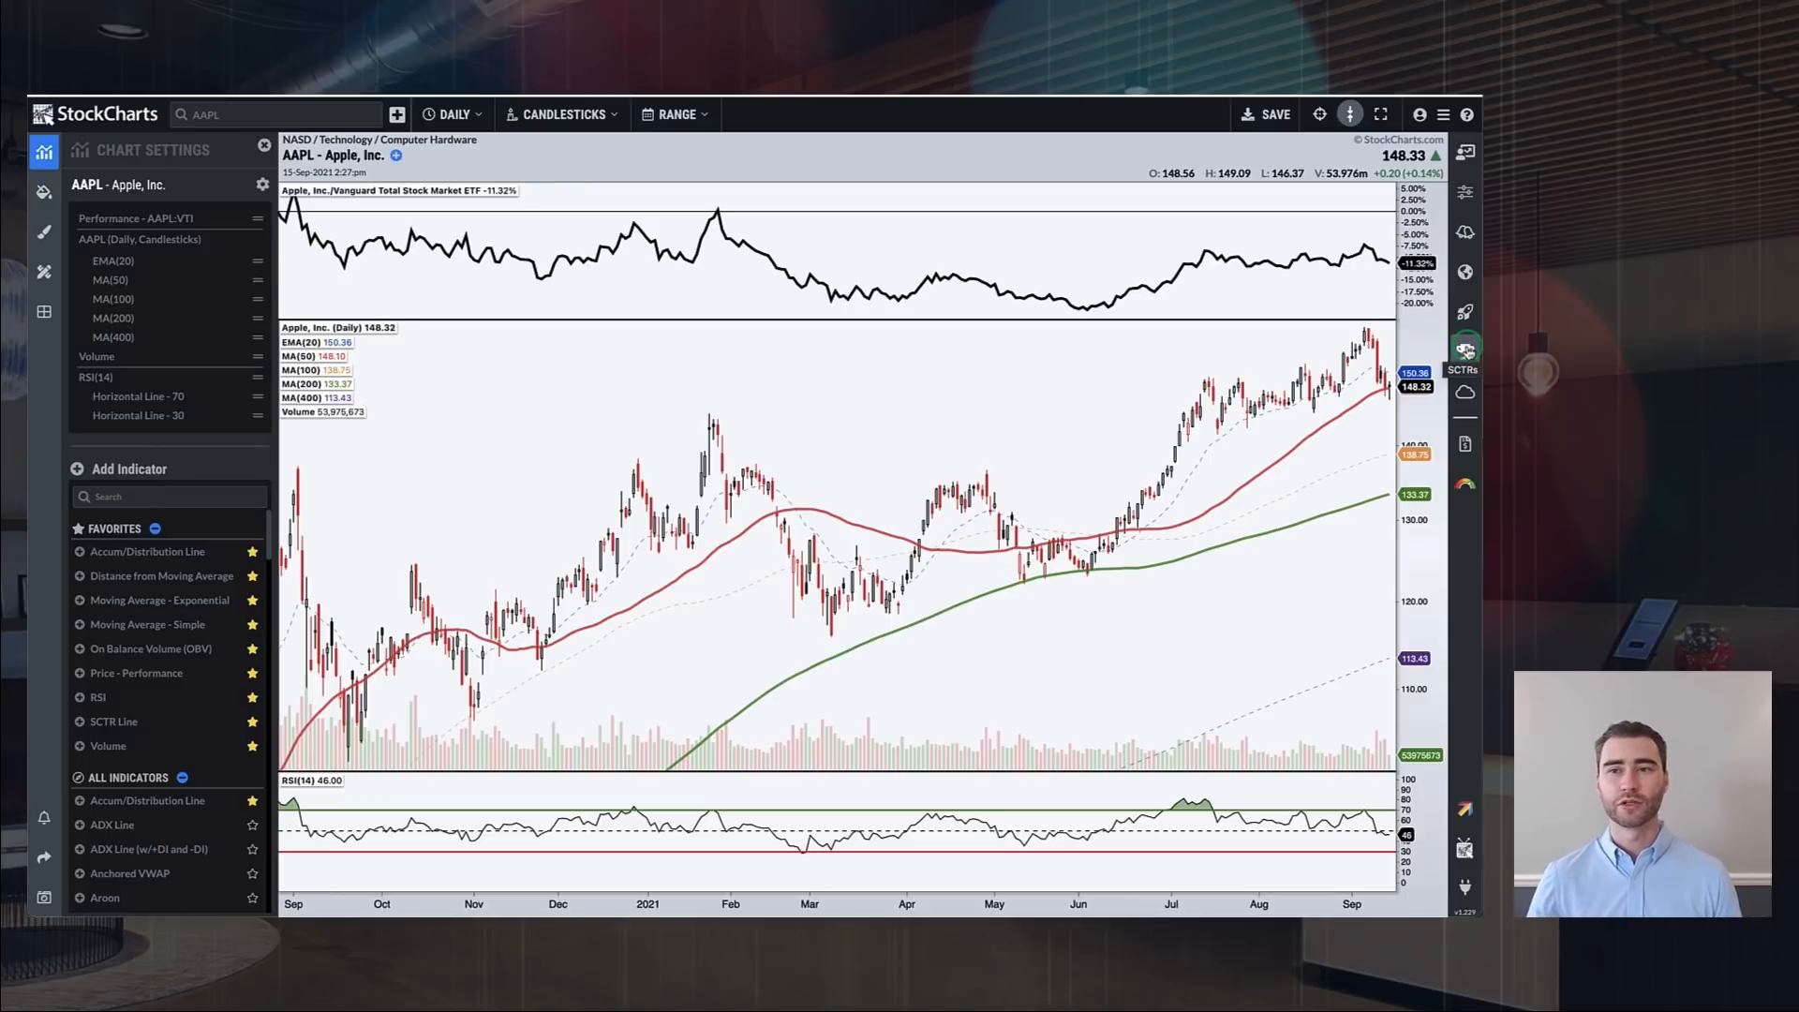
click(1465, 195)
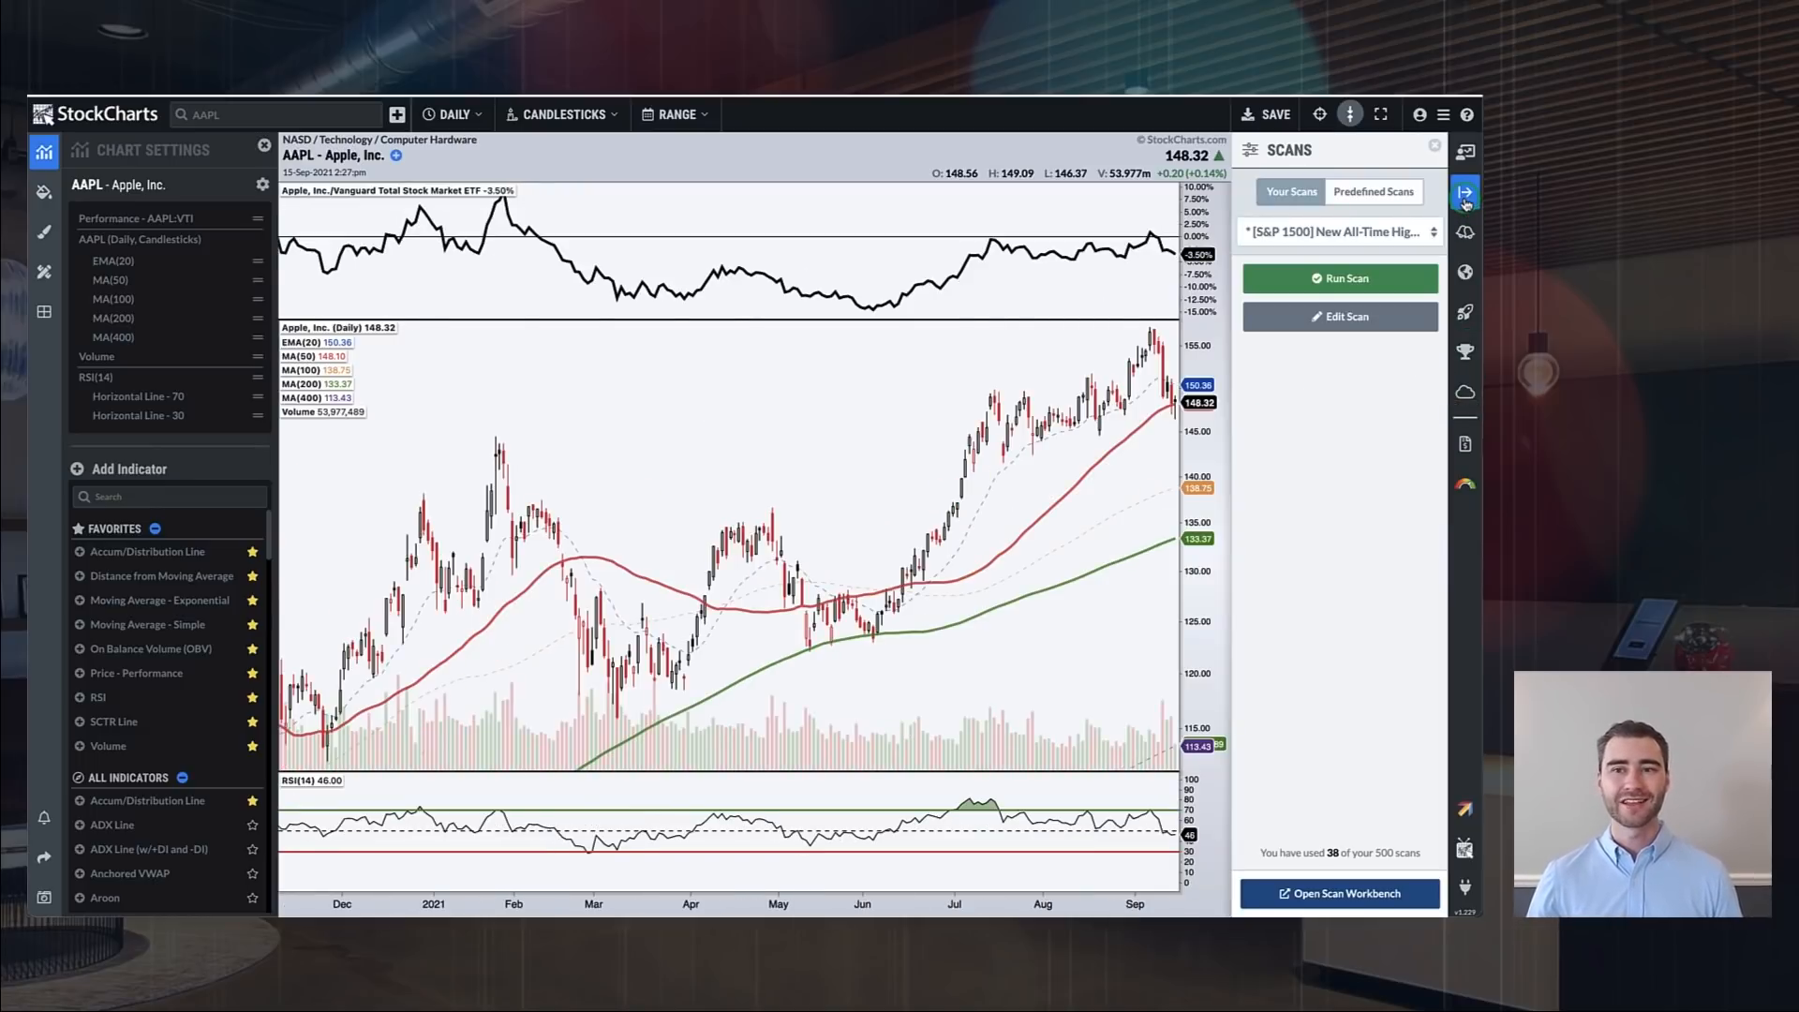
Switch the Scans tool to Predefined Scans and browse the available bullish and bearish scans, keeping New 52-Week Highs.
click(1370, 192)
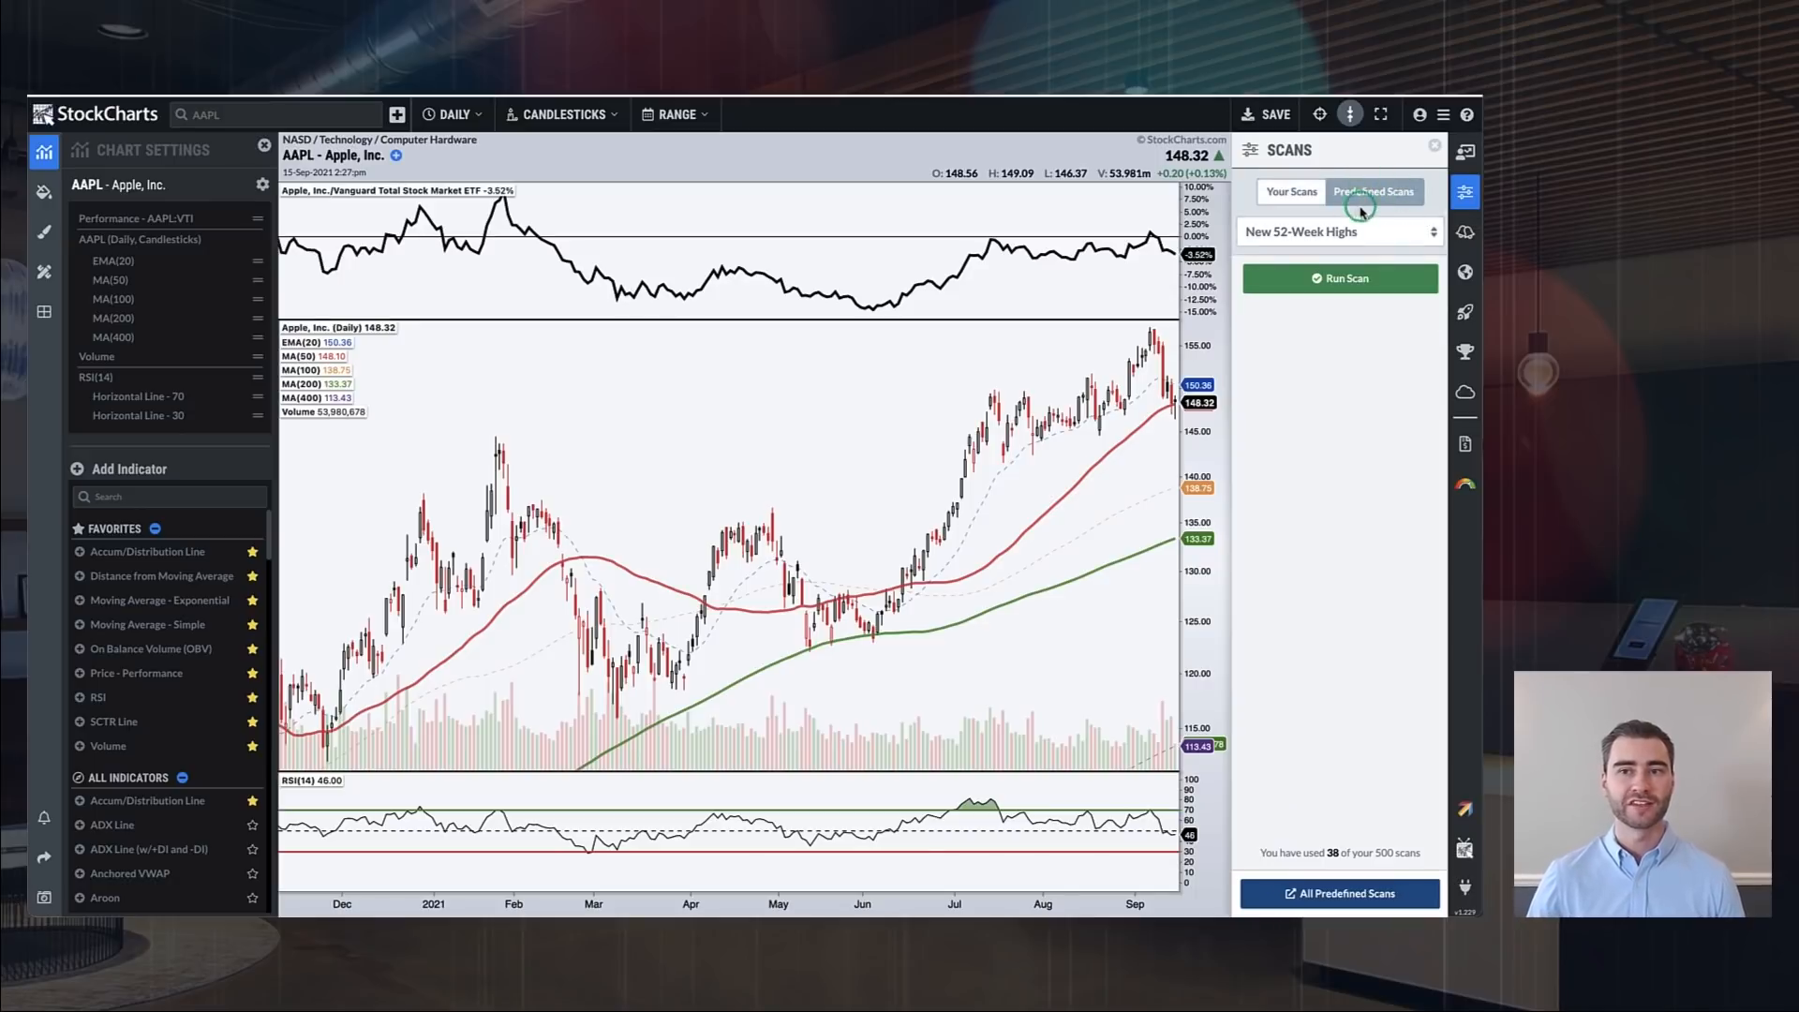
click(1312, 232)
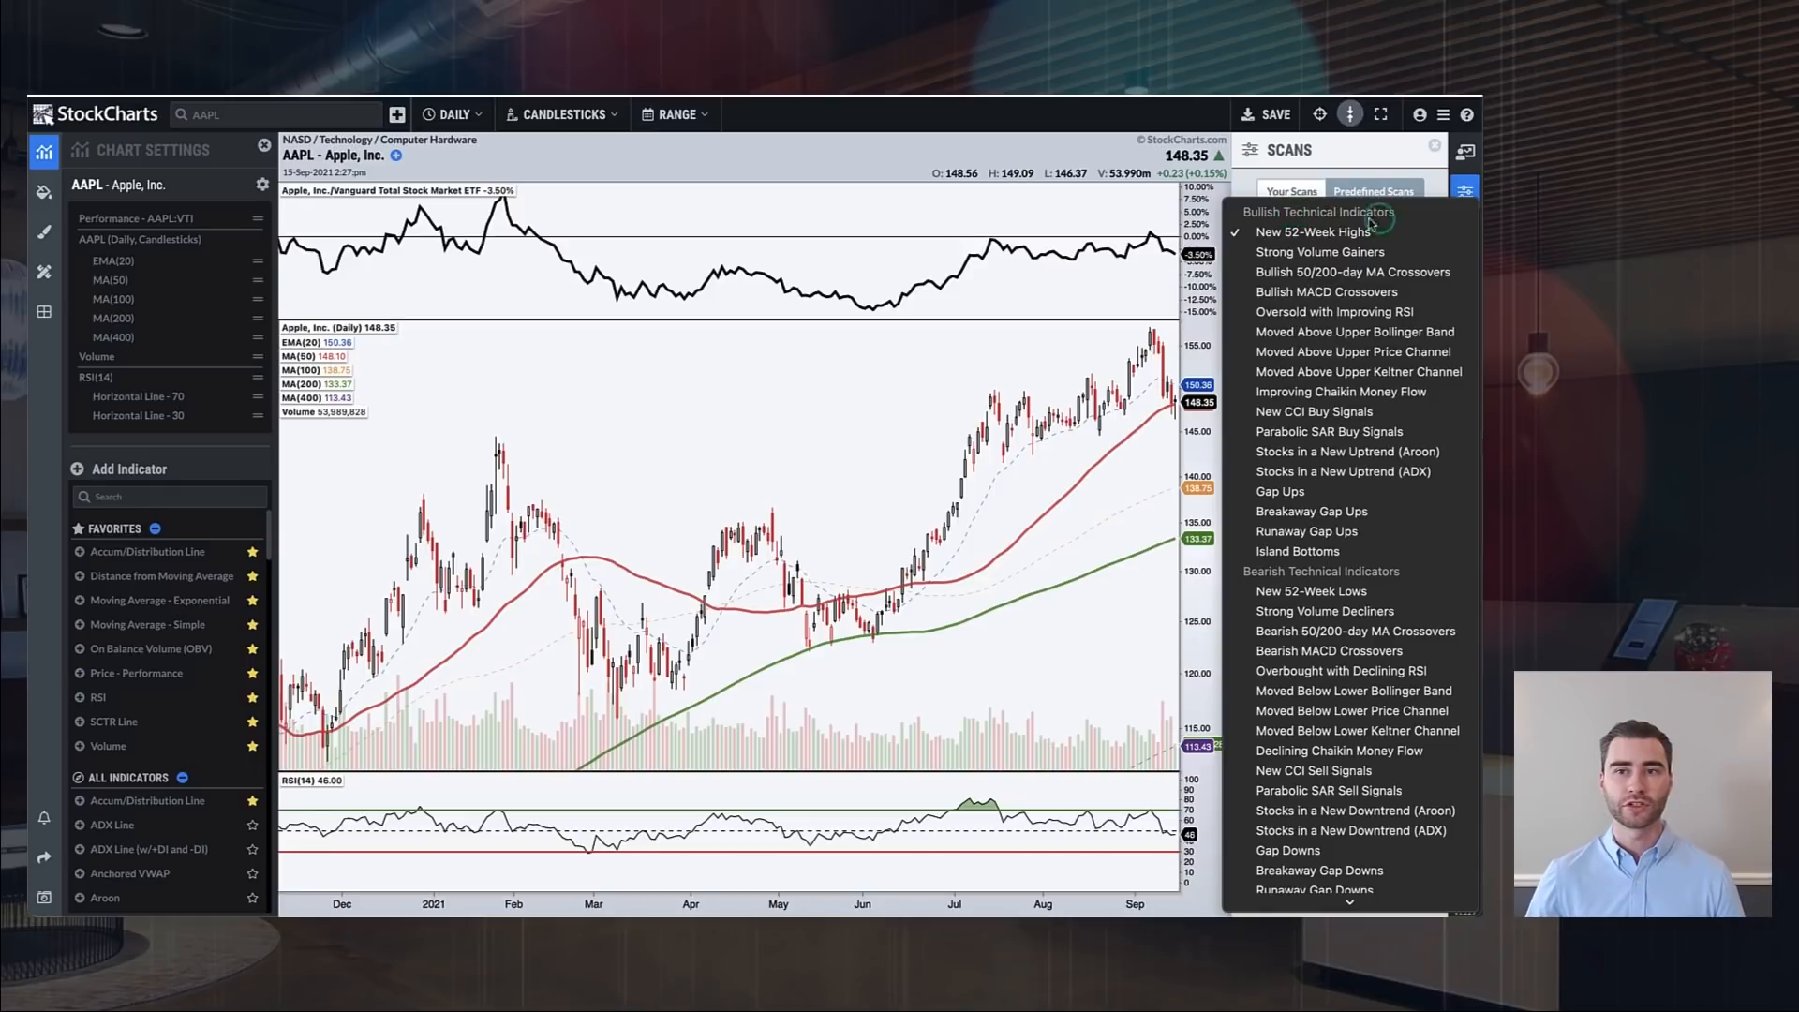
scroll(1326, 384, down, 5)
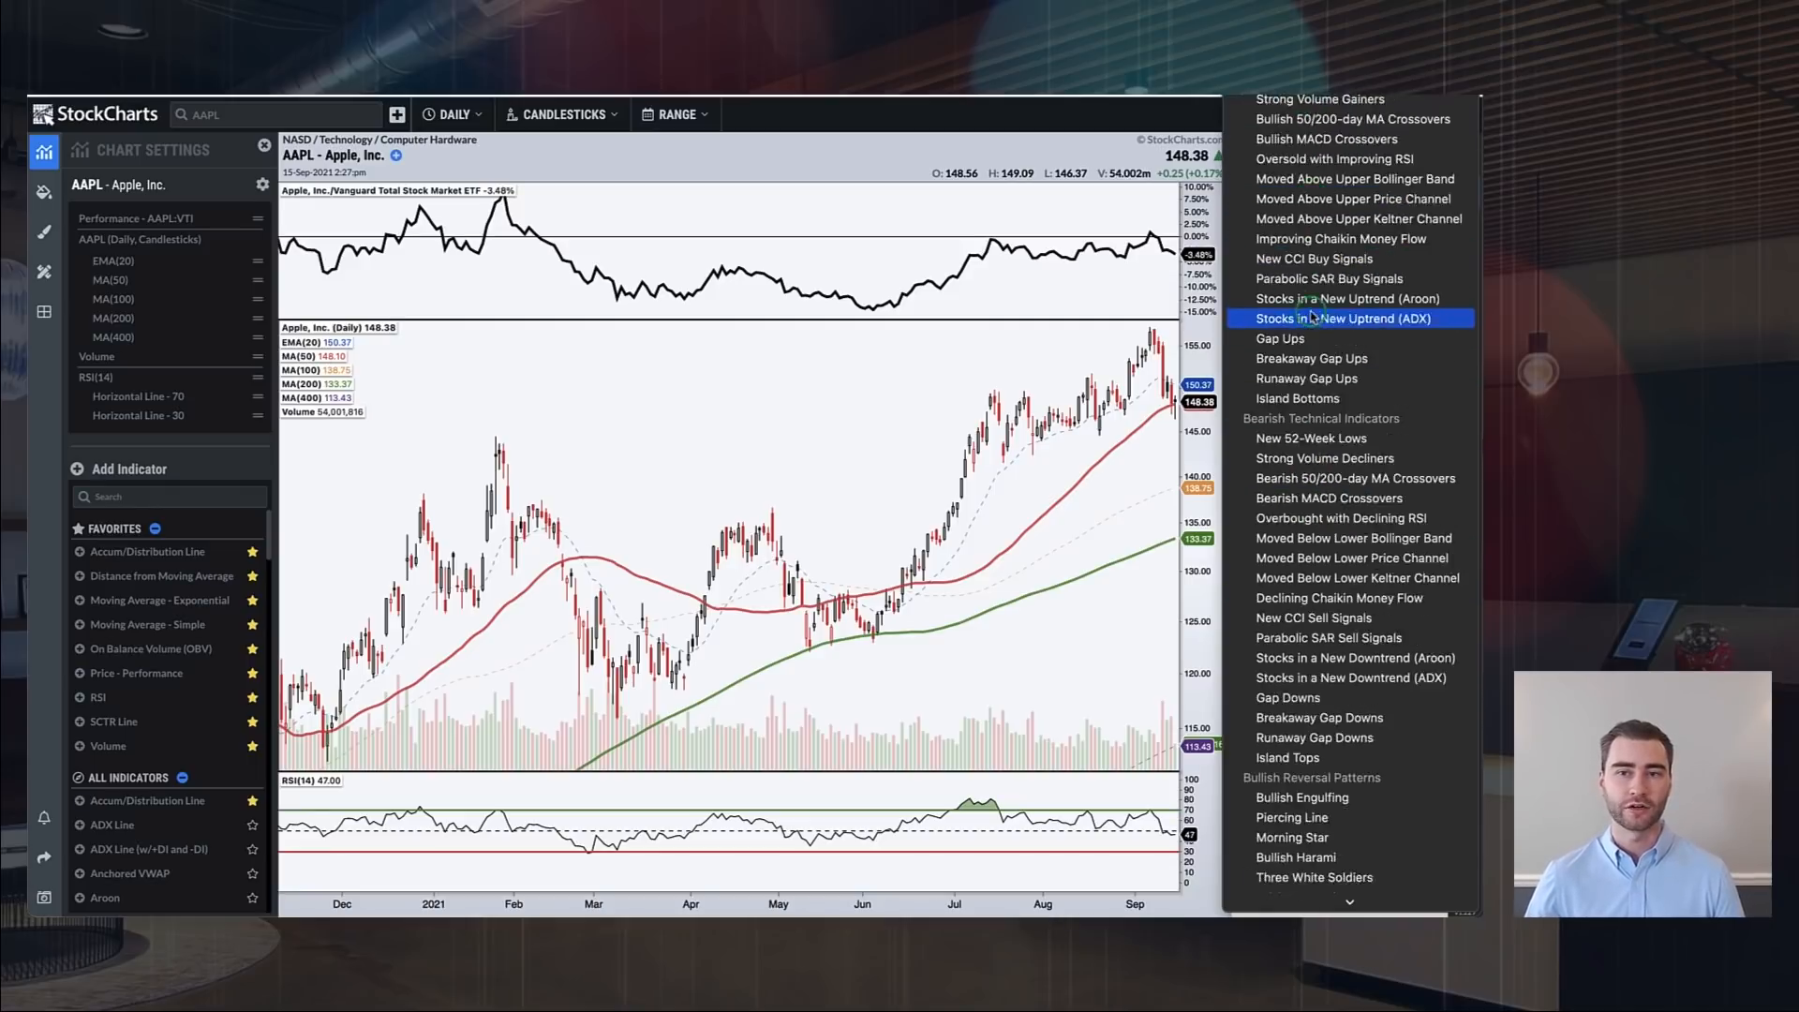
scroll(1327, 384, up, 3)
click(1158, 120)
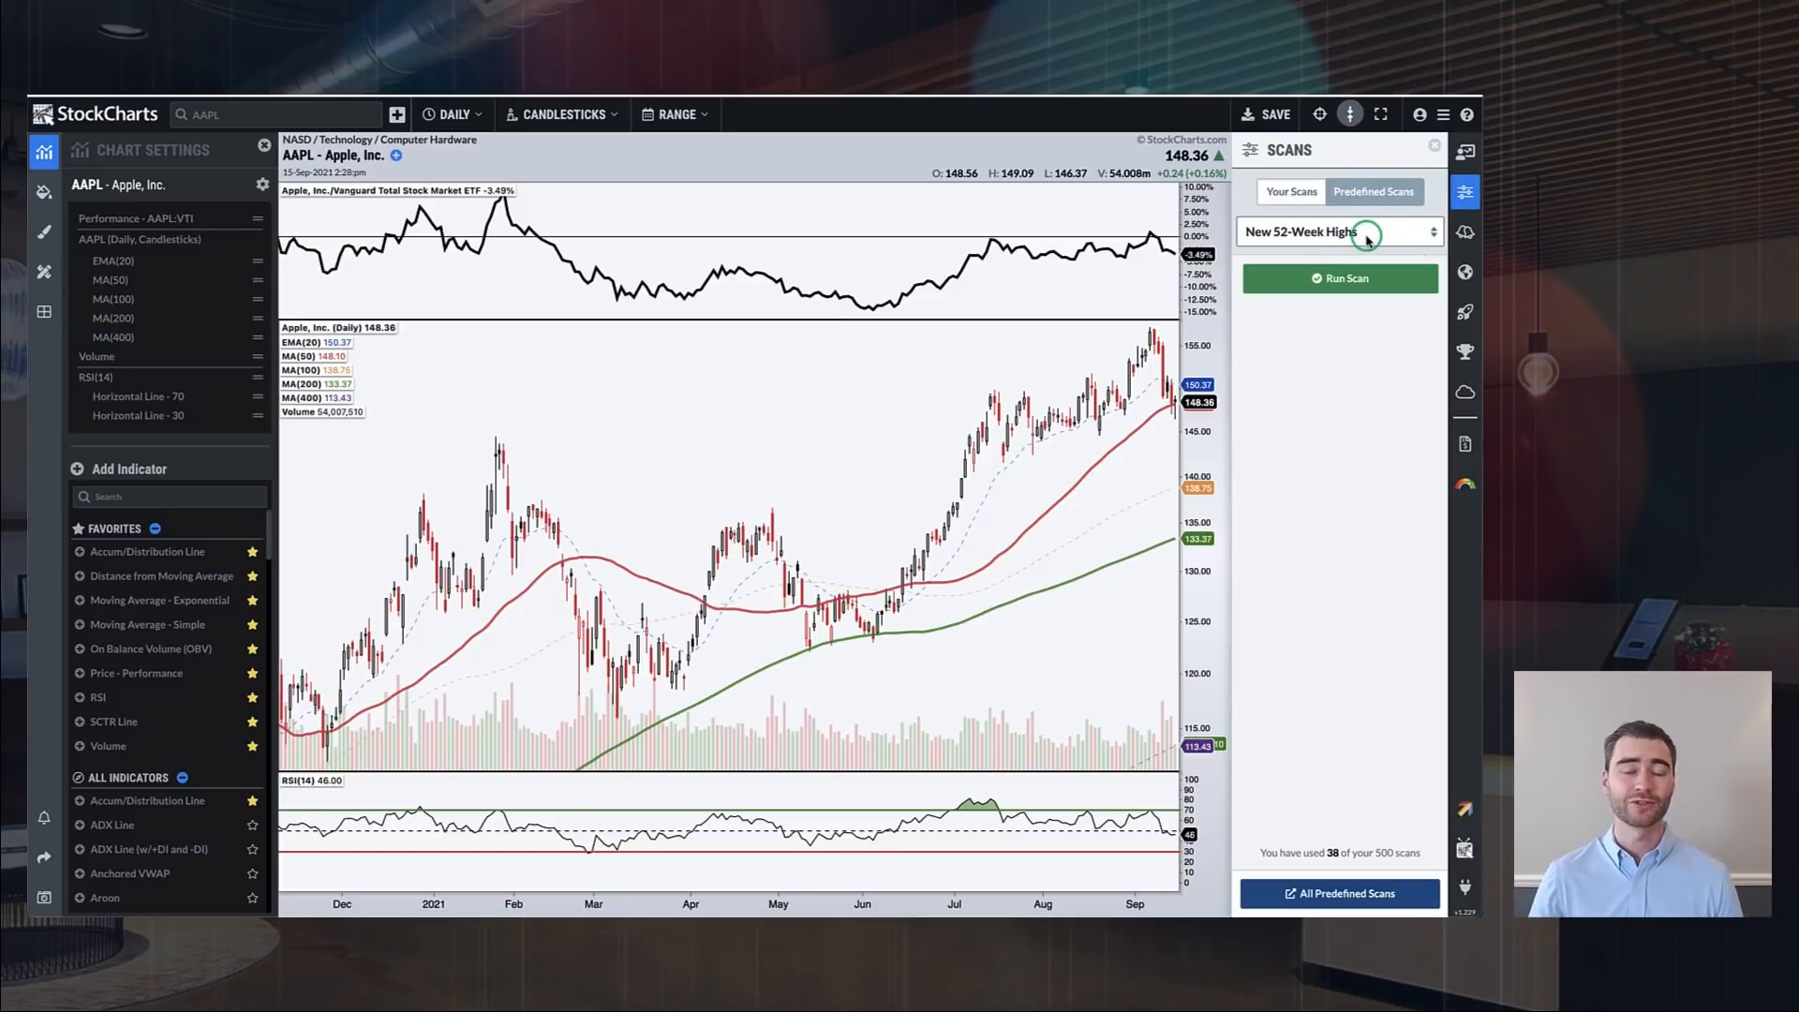
Look through the alerts, Market Summary, Market Movers and SCTRs tools, ending on the Ticker Cloud.
click(1465, 231)
click(1466, 273)
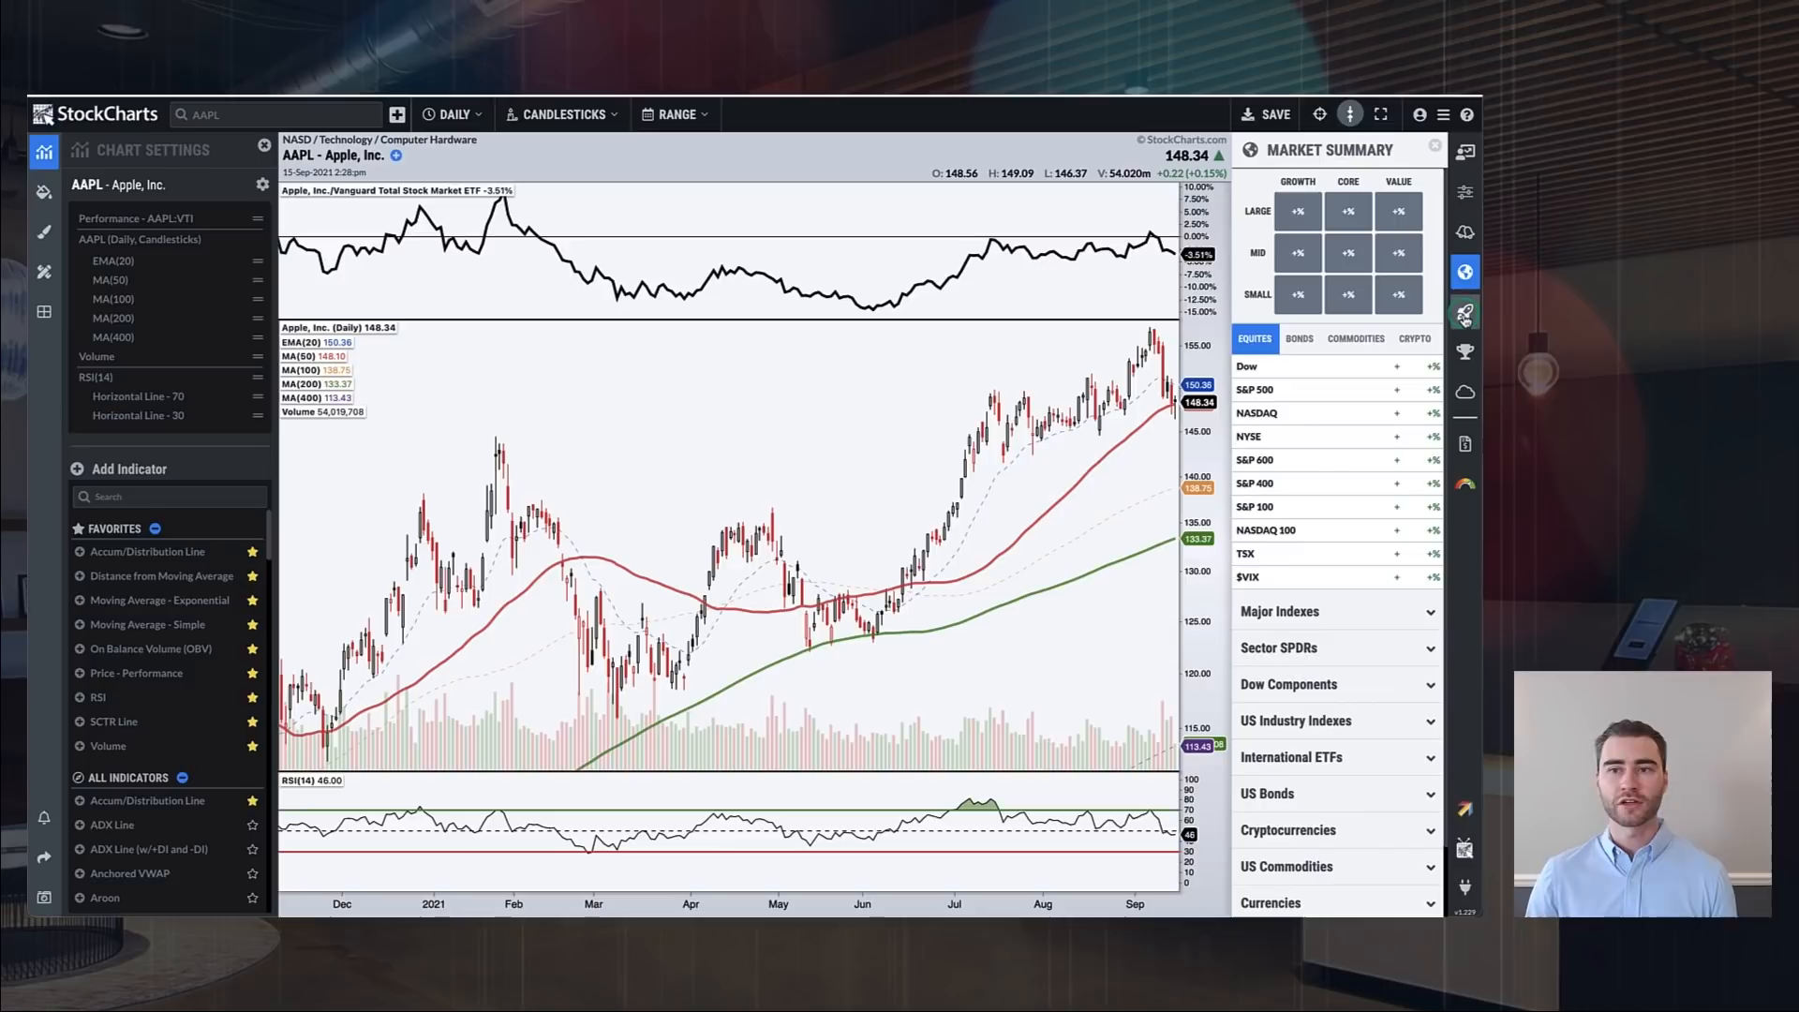
click(1465, 315)
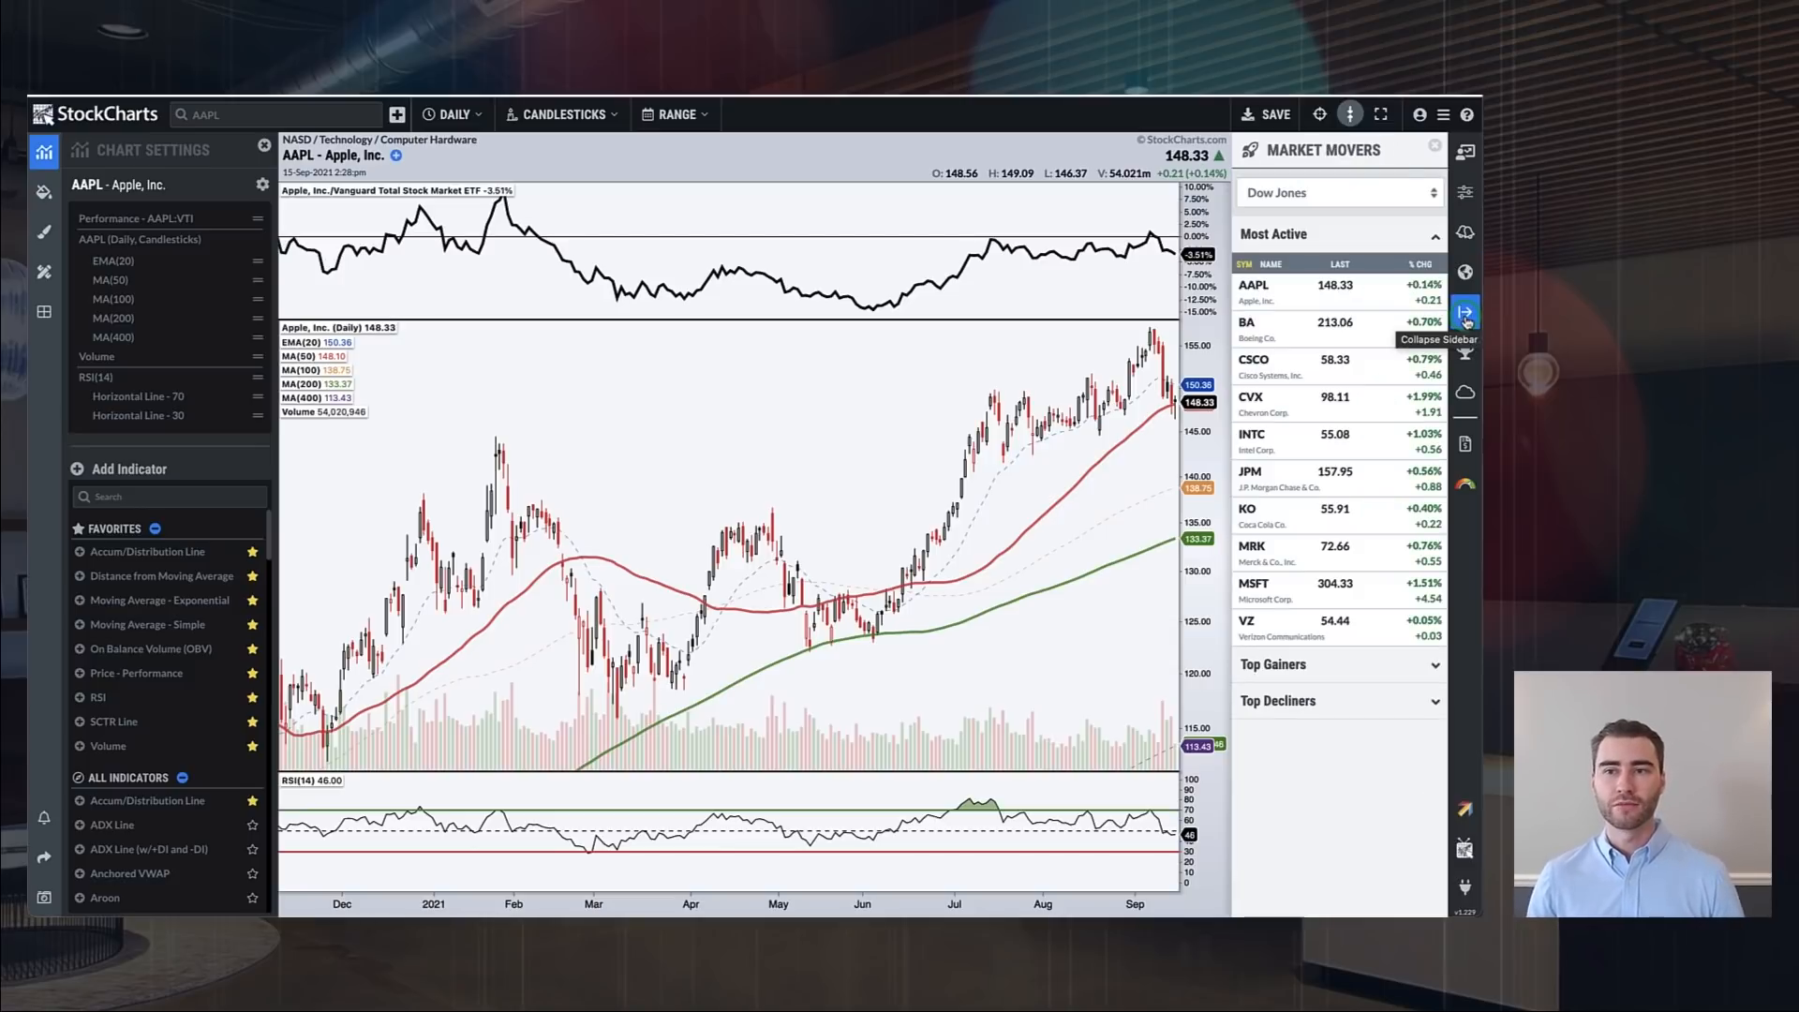
click(1466, 352)
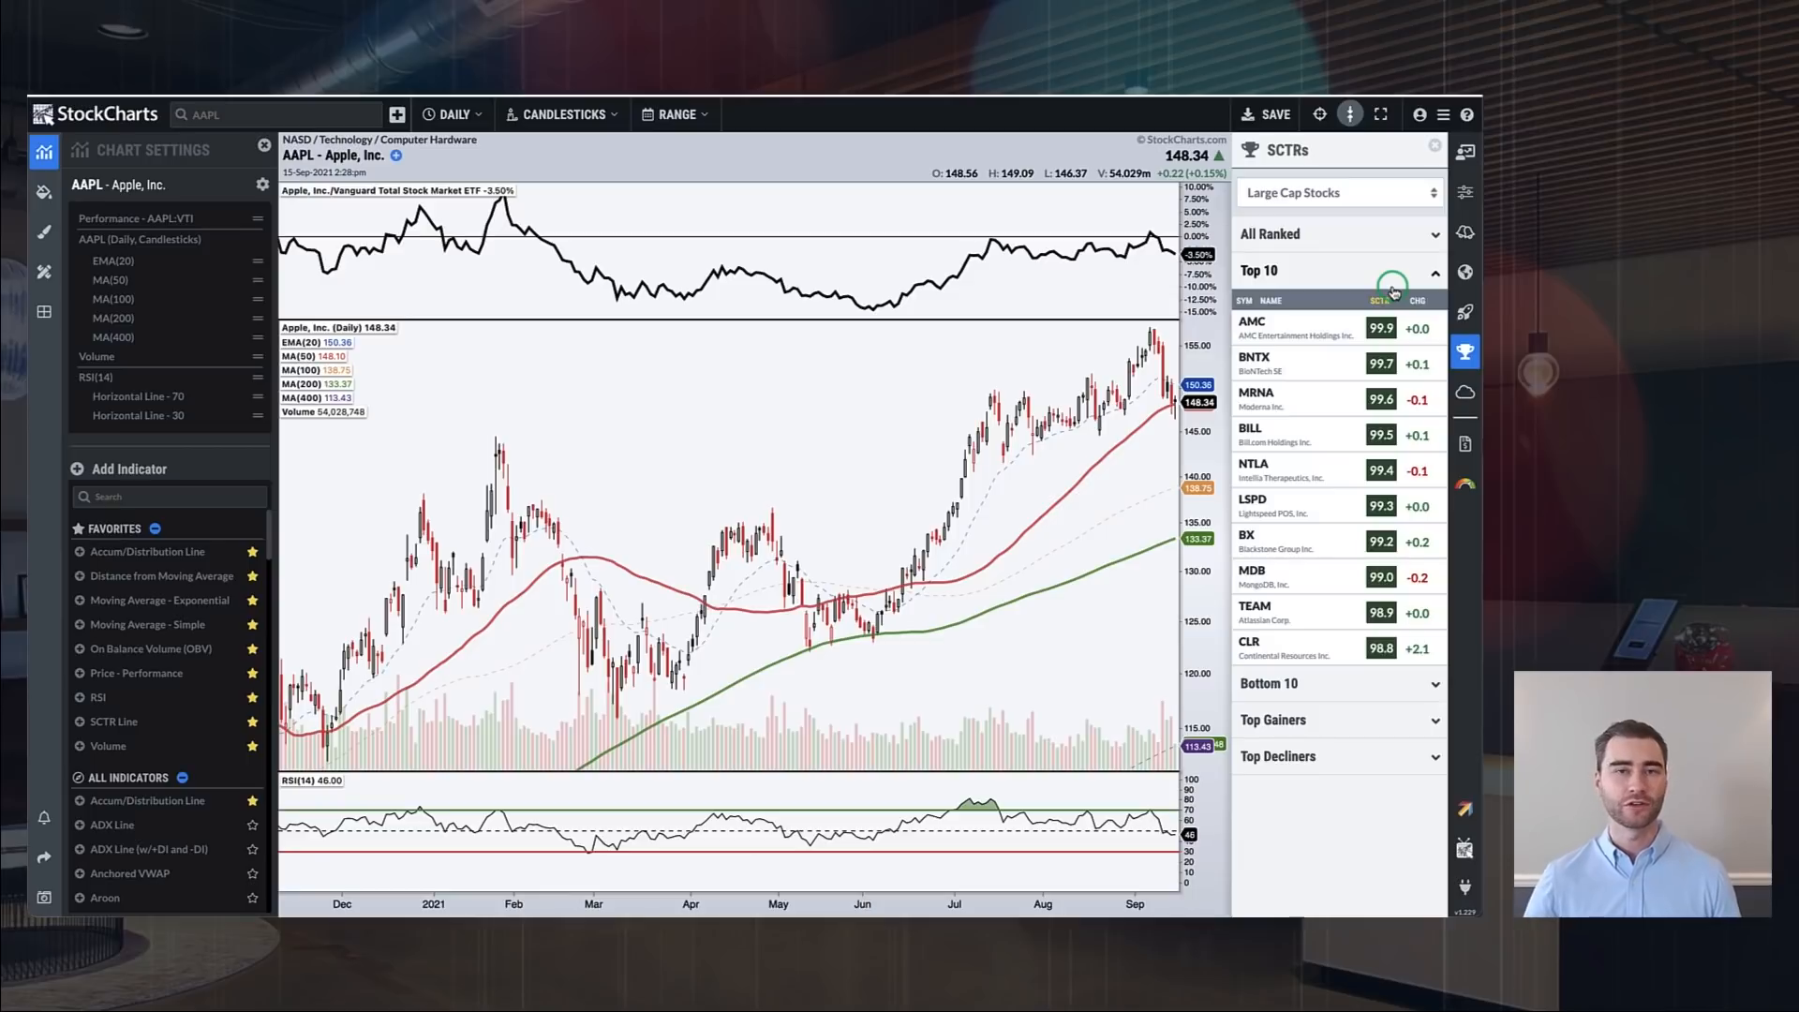
click(1467, 393)
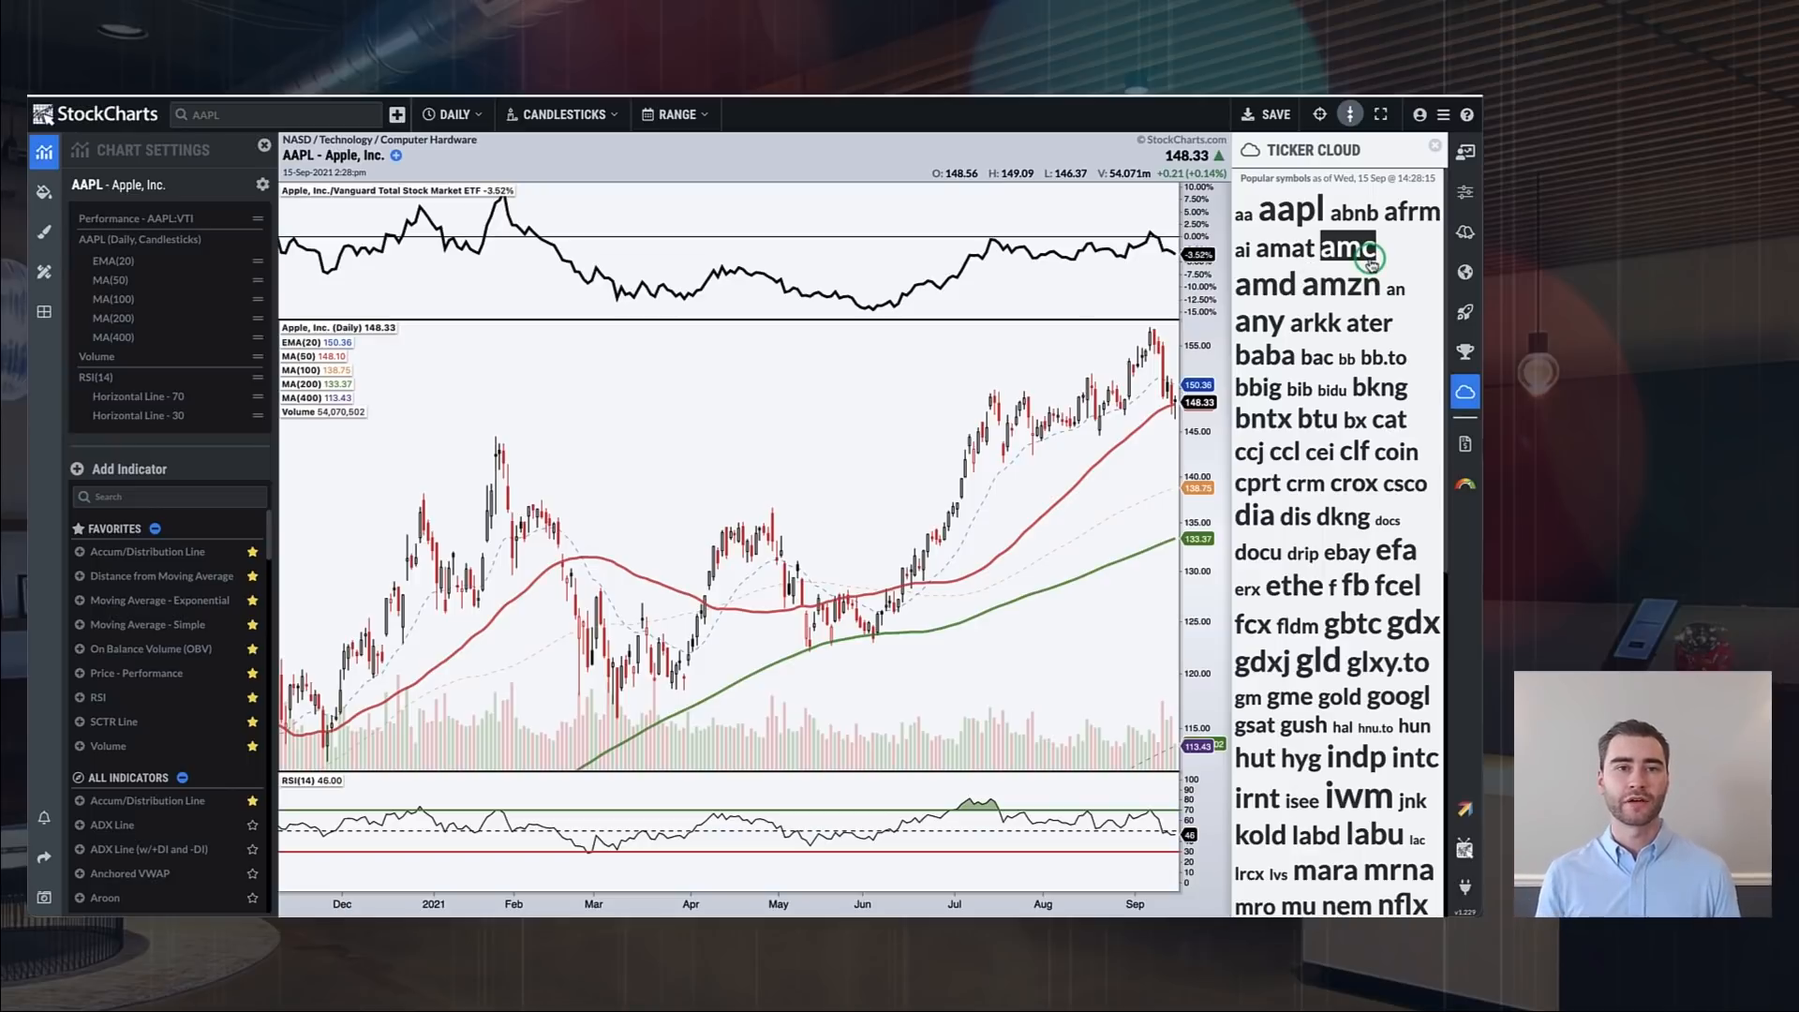
Load the AFRM and CROX charts from the Ticker Cloud and examine CROX's recent and longer-term price trend.
click(1412, 217)
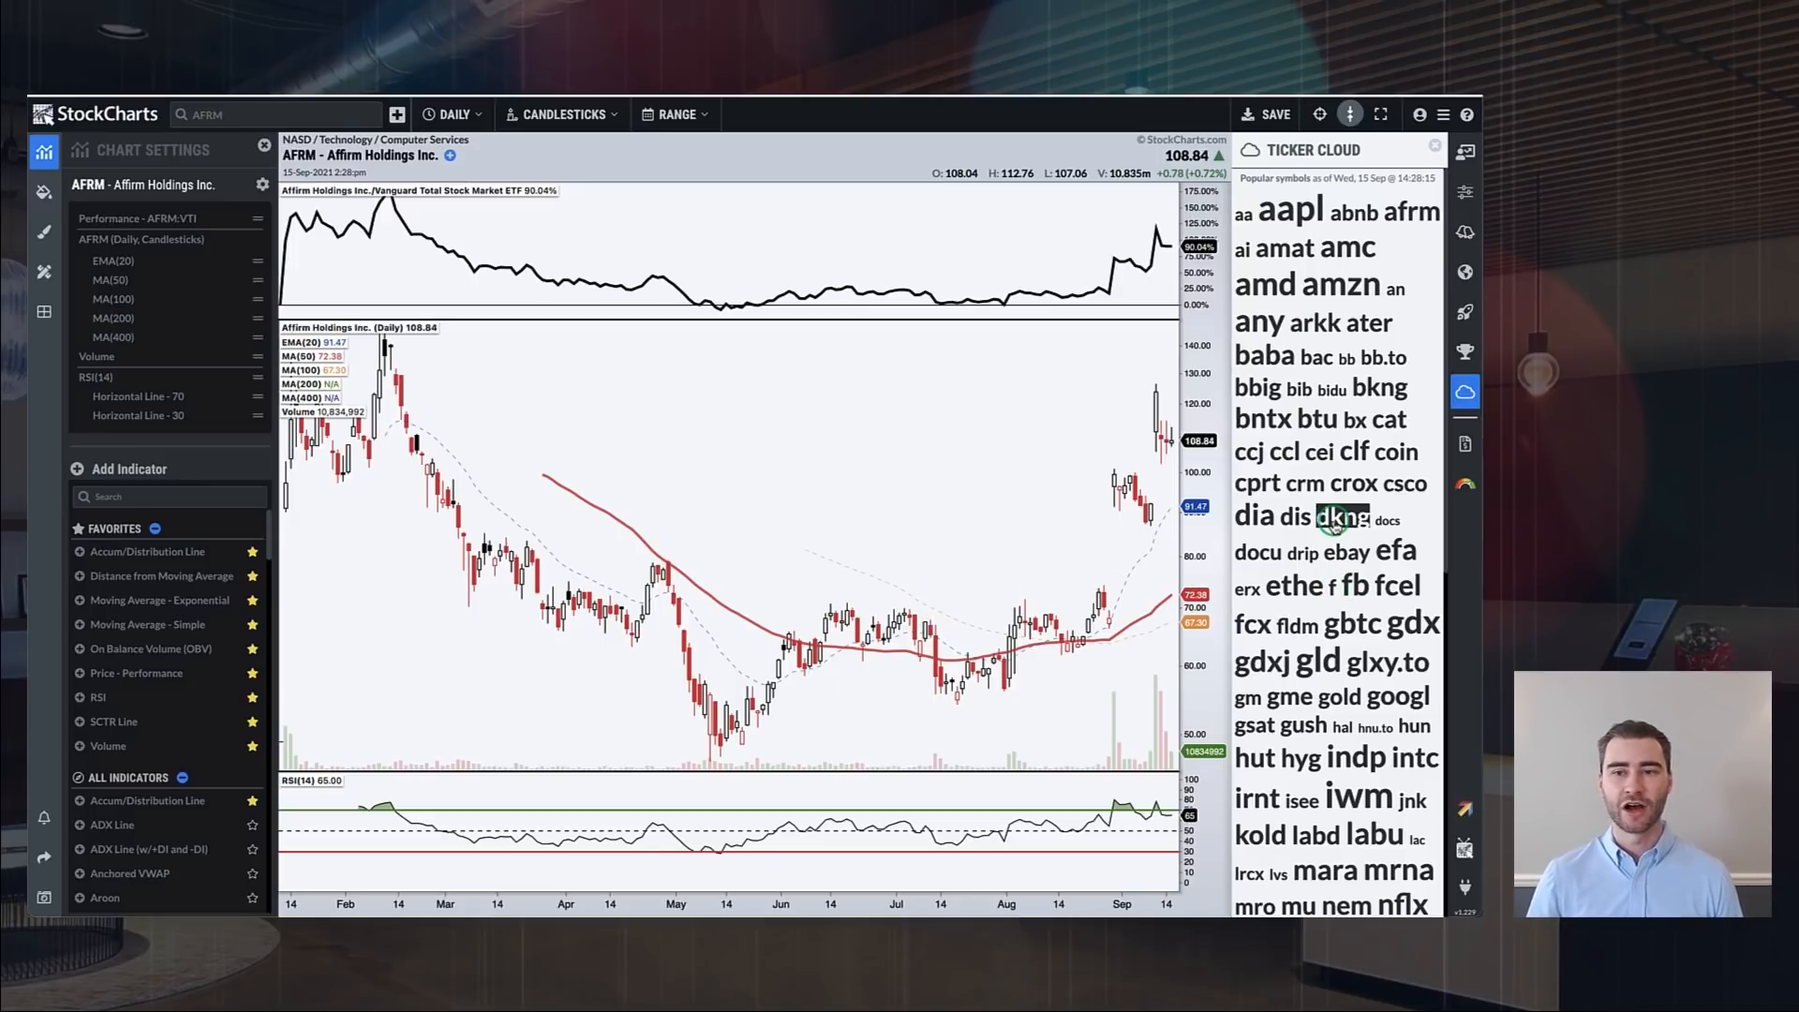
click(1361, 494)
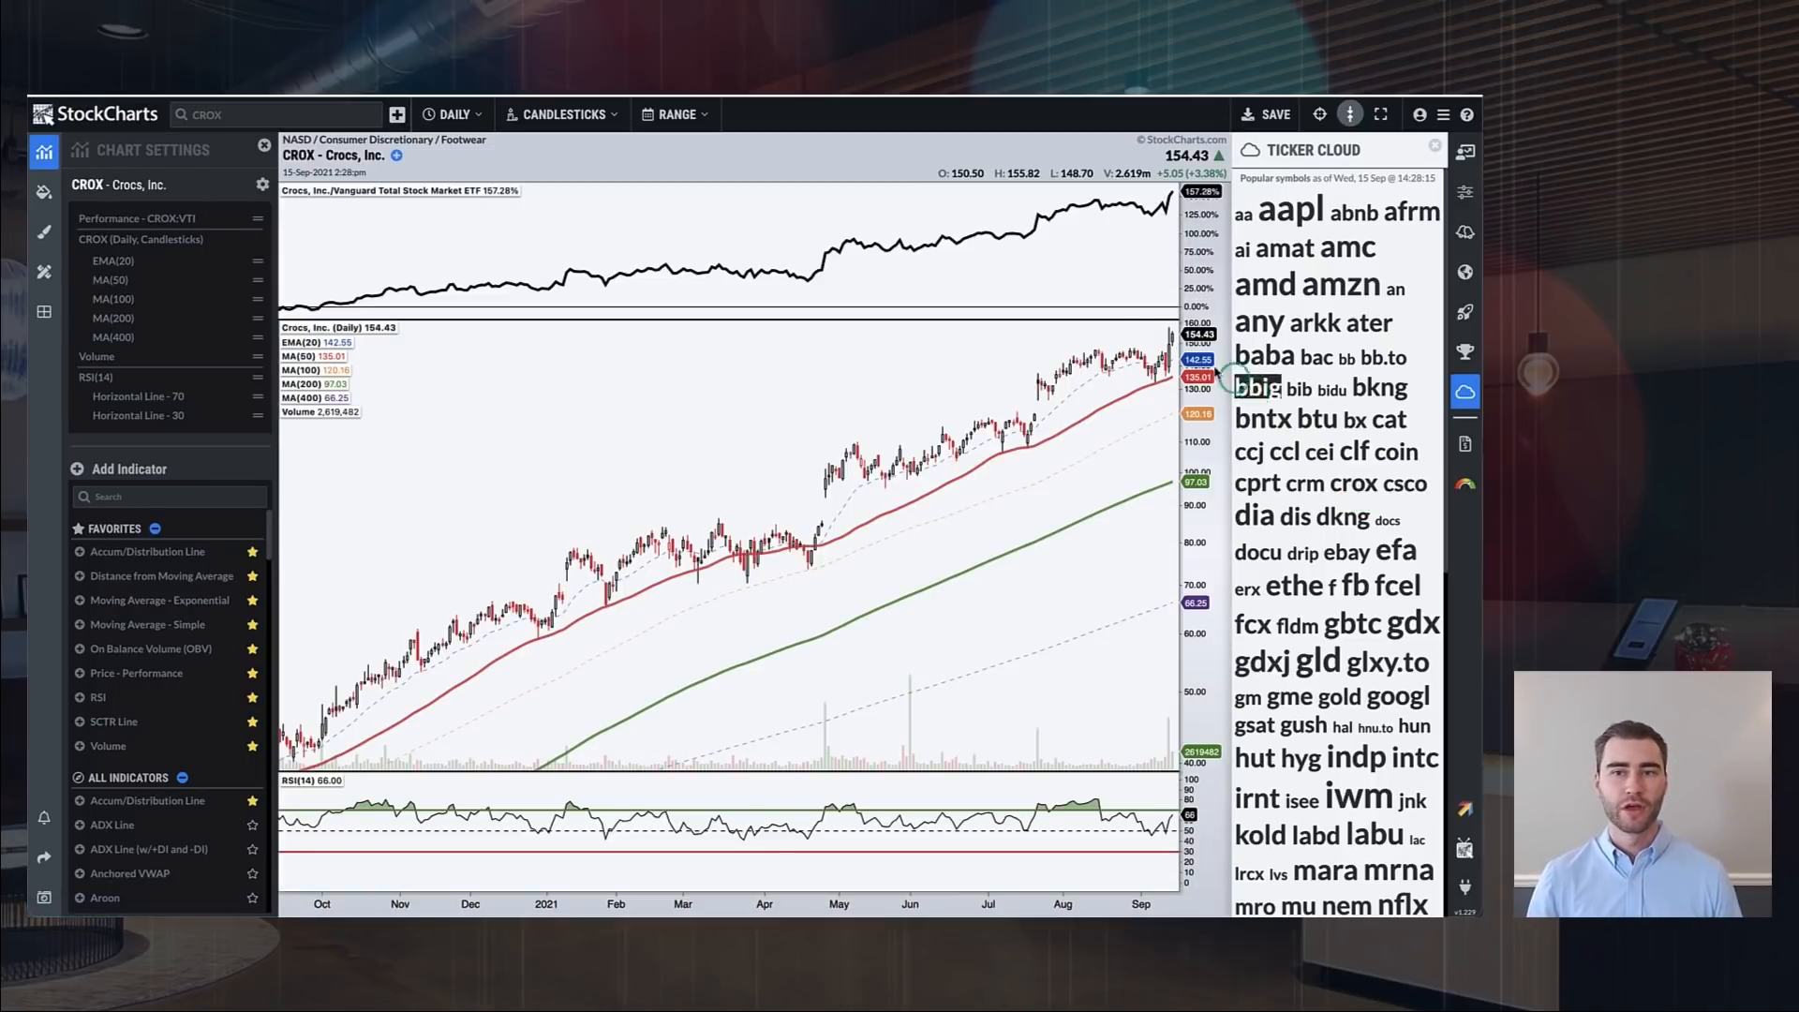
scroll(1185, 372, up, 8)
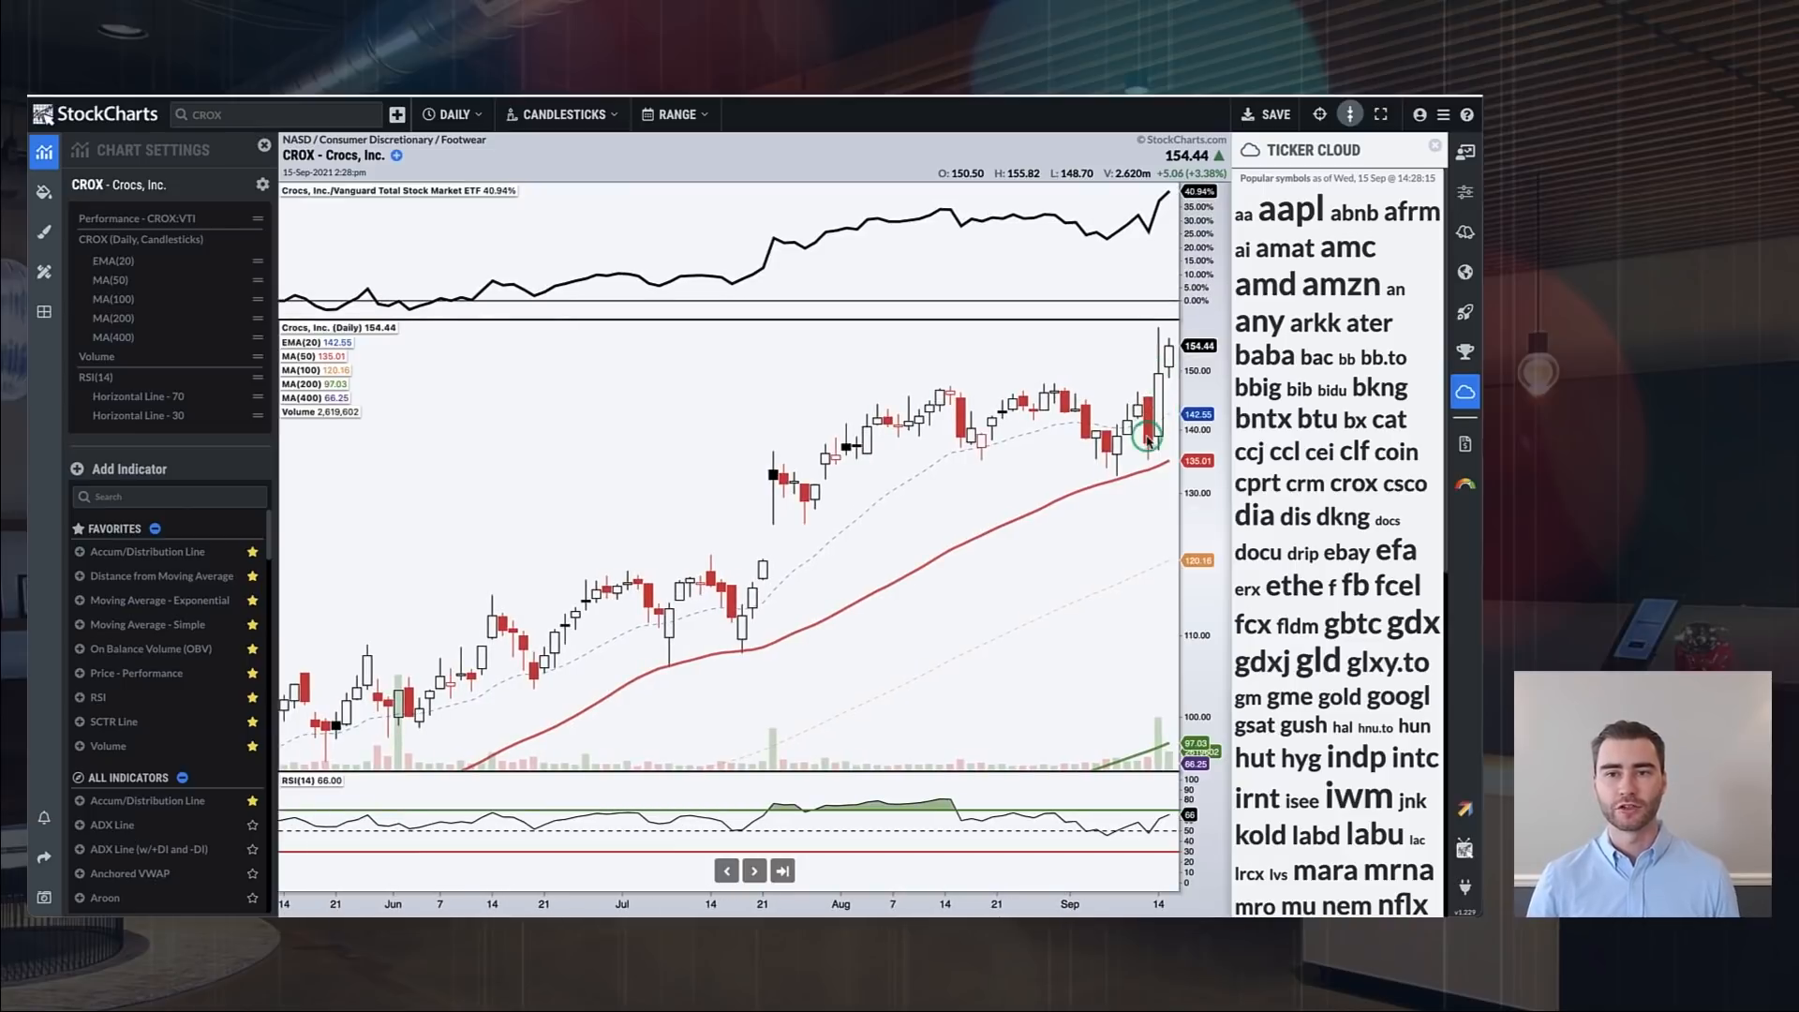
scroll(1115, 414, down, 3)
scroll(1112, 414, down, 4)
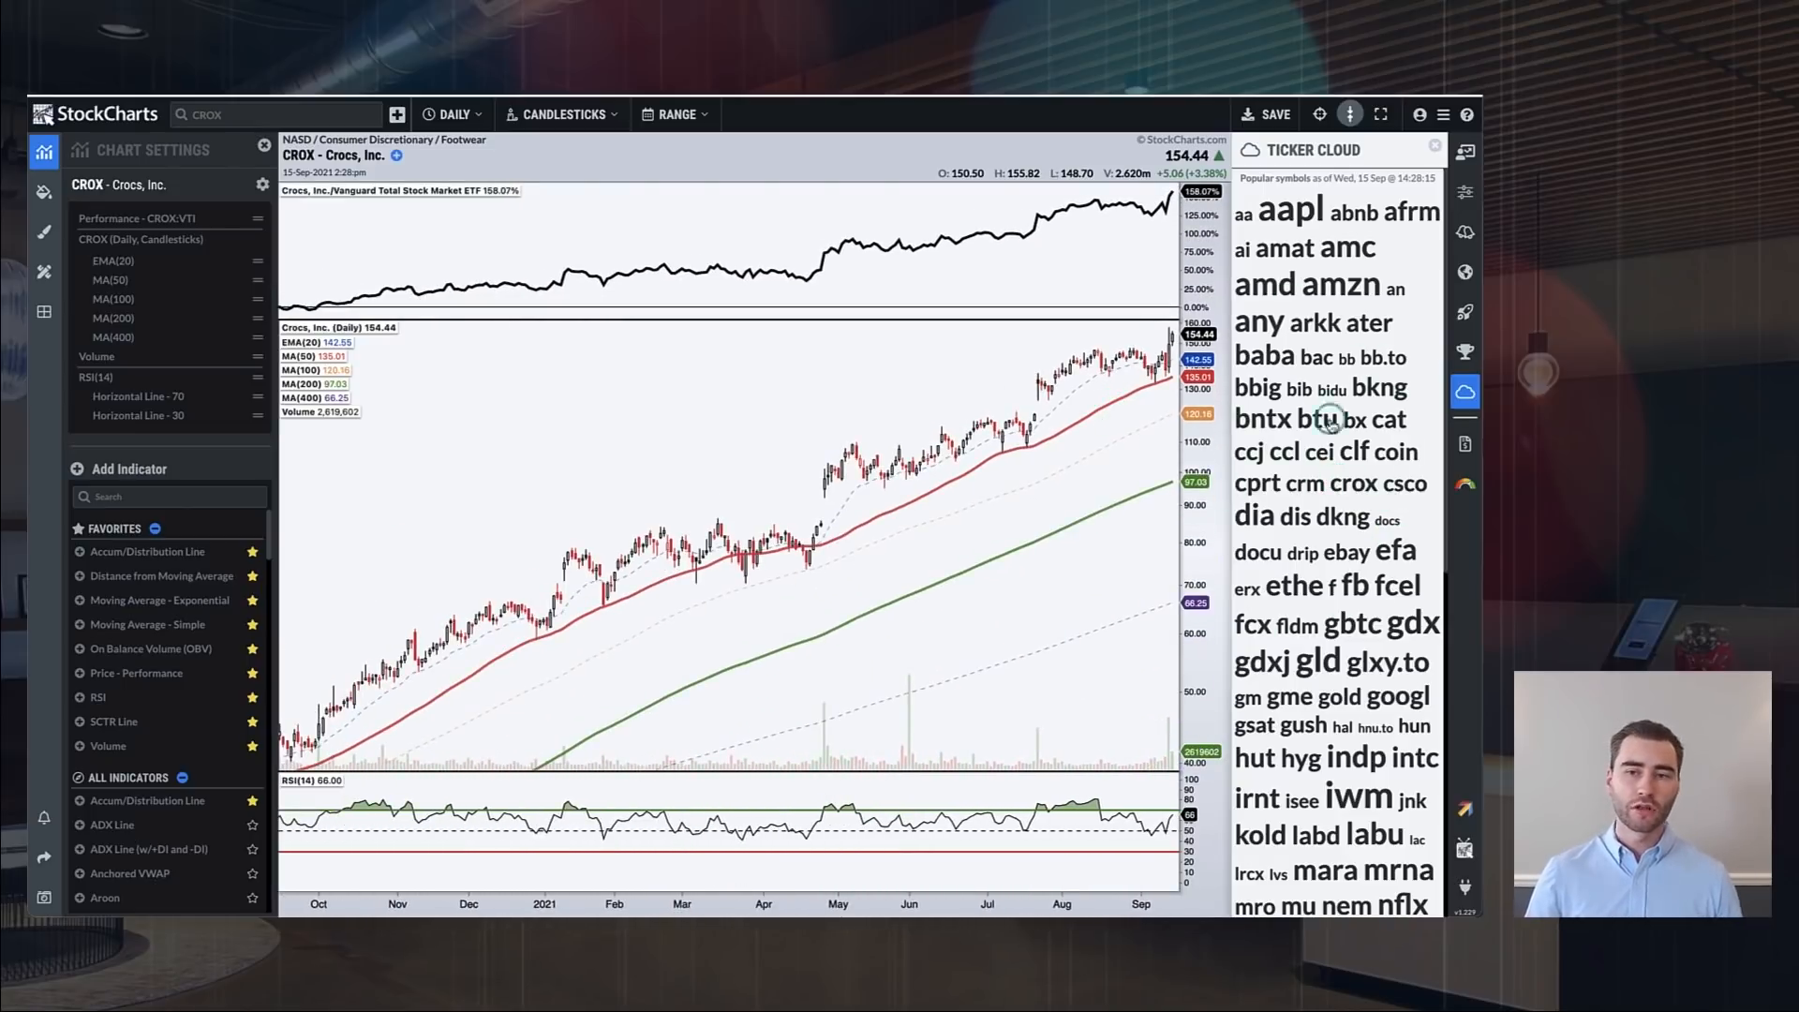
Browse further through the Ticker Cloud and load the SHOP chart, followed by the PLTR chart.
scroll(1364, 530, down, 3)
scroll(1364, 531, down, 1)
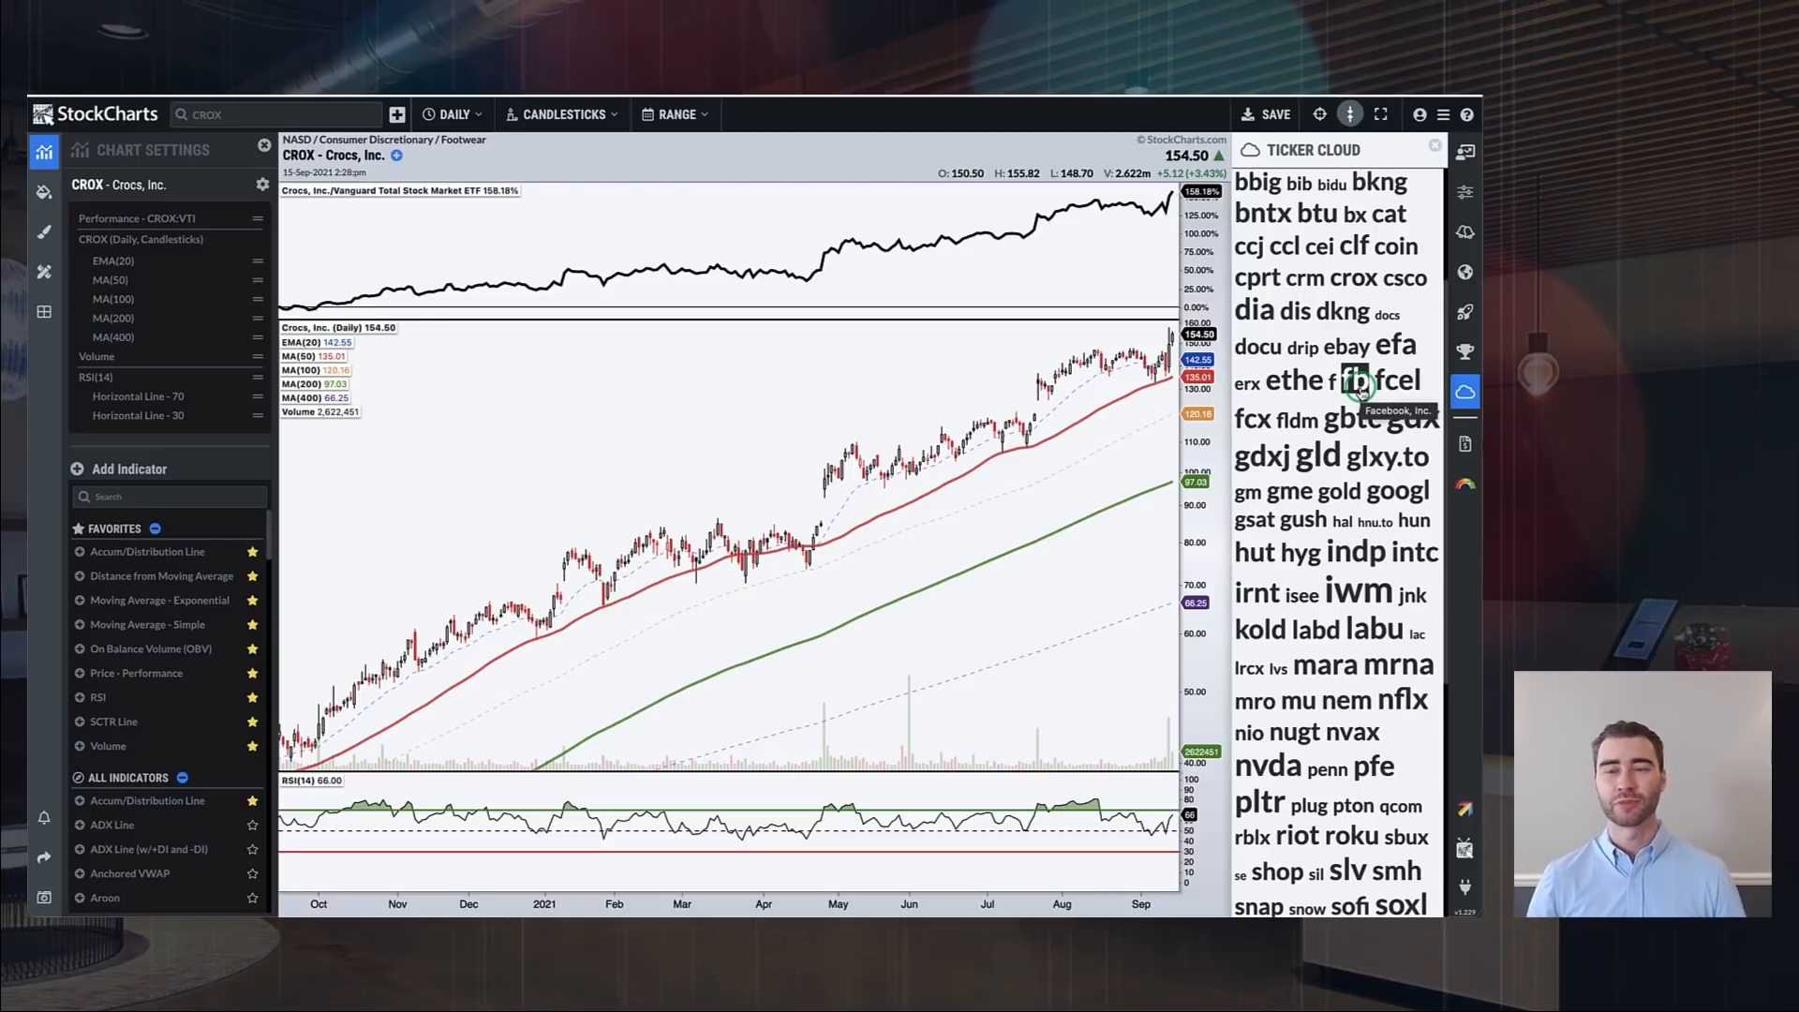
scroll(1359, 384, down, 3)
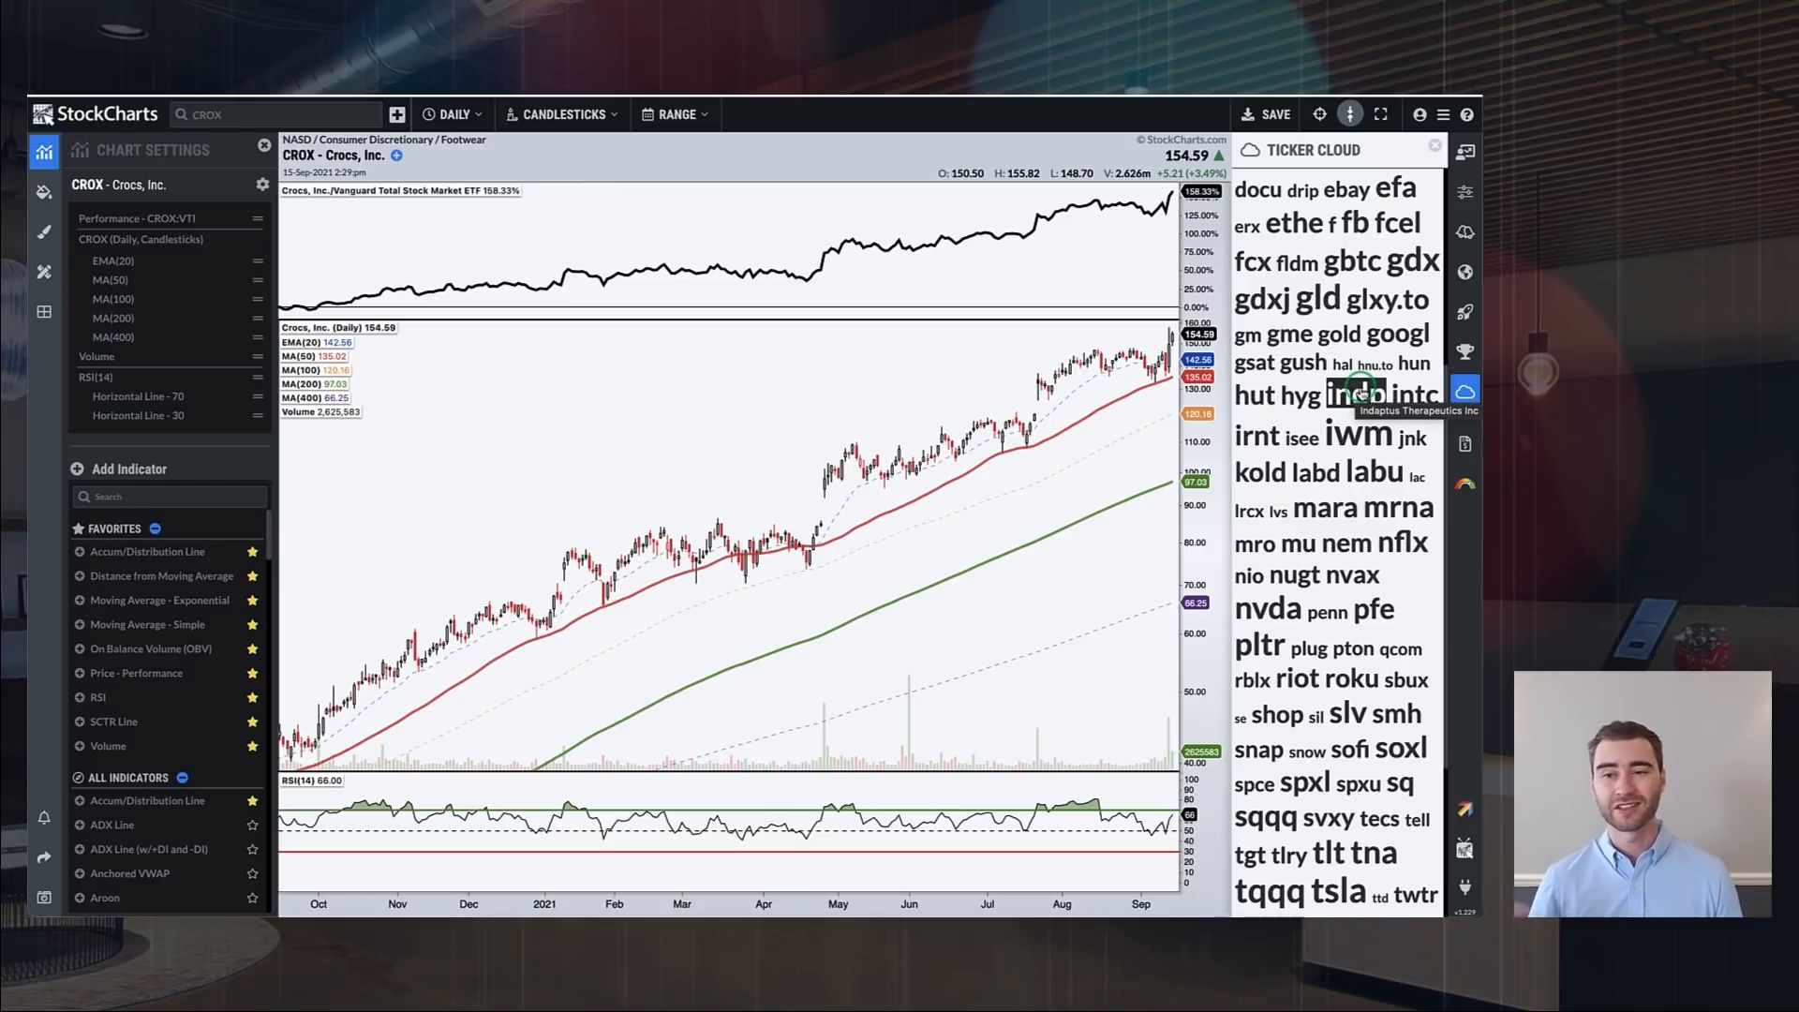
scroll(1359, 394, down, 2)
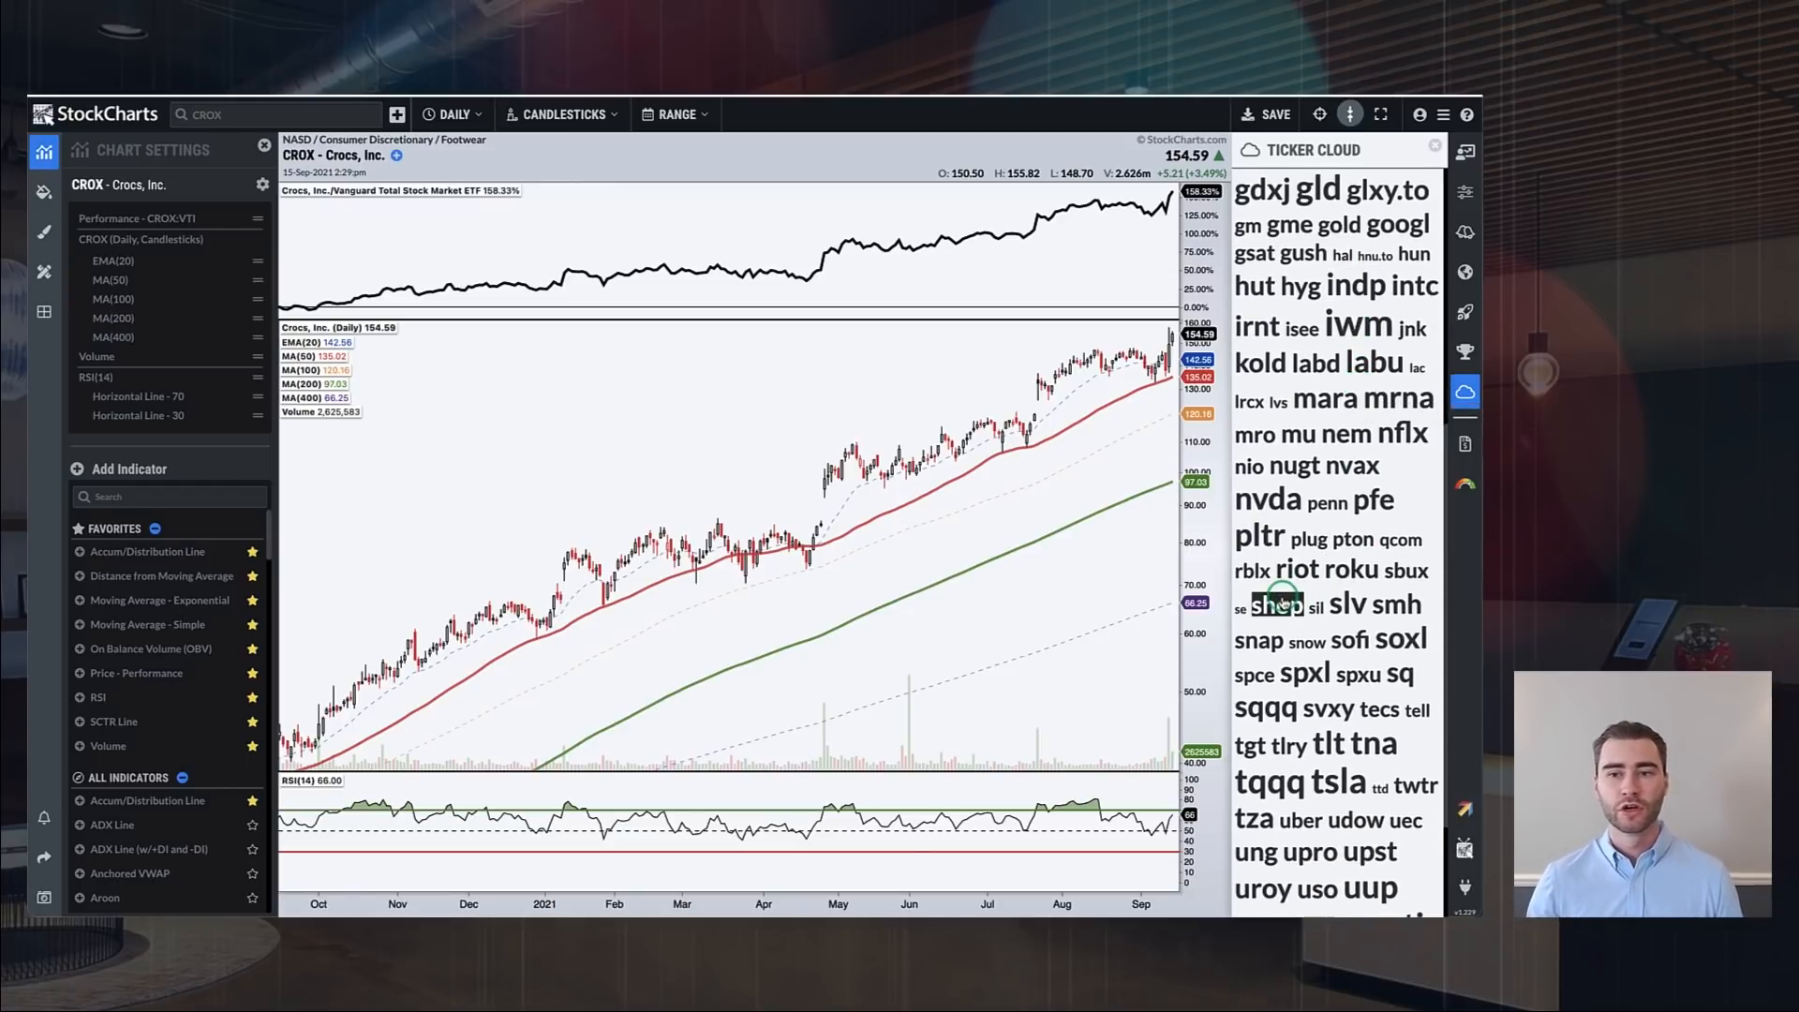
click(1278, 604)
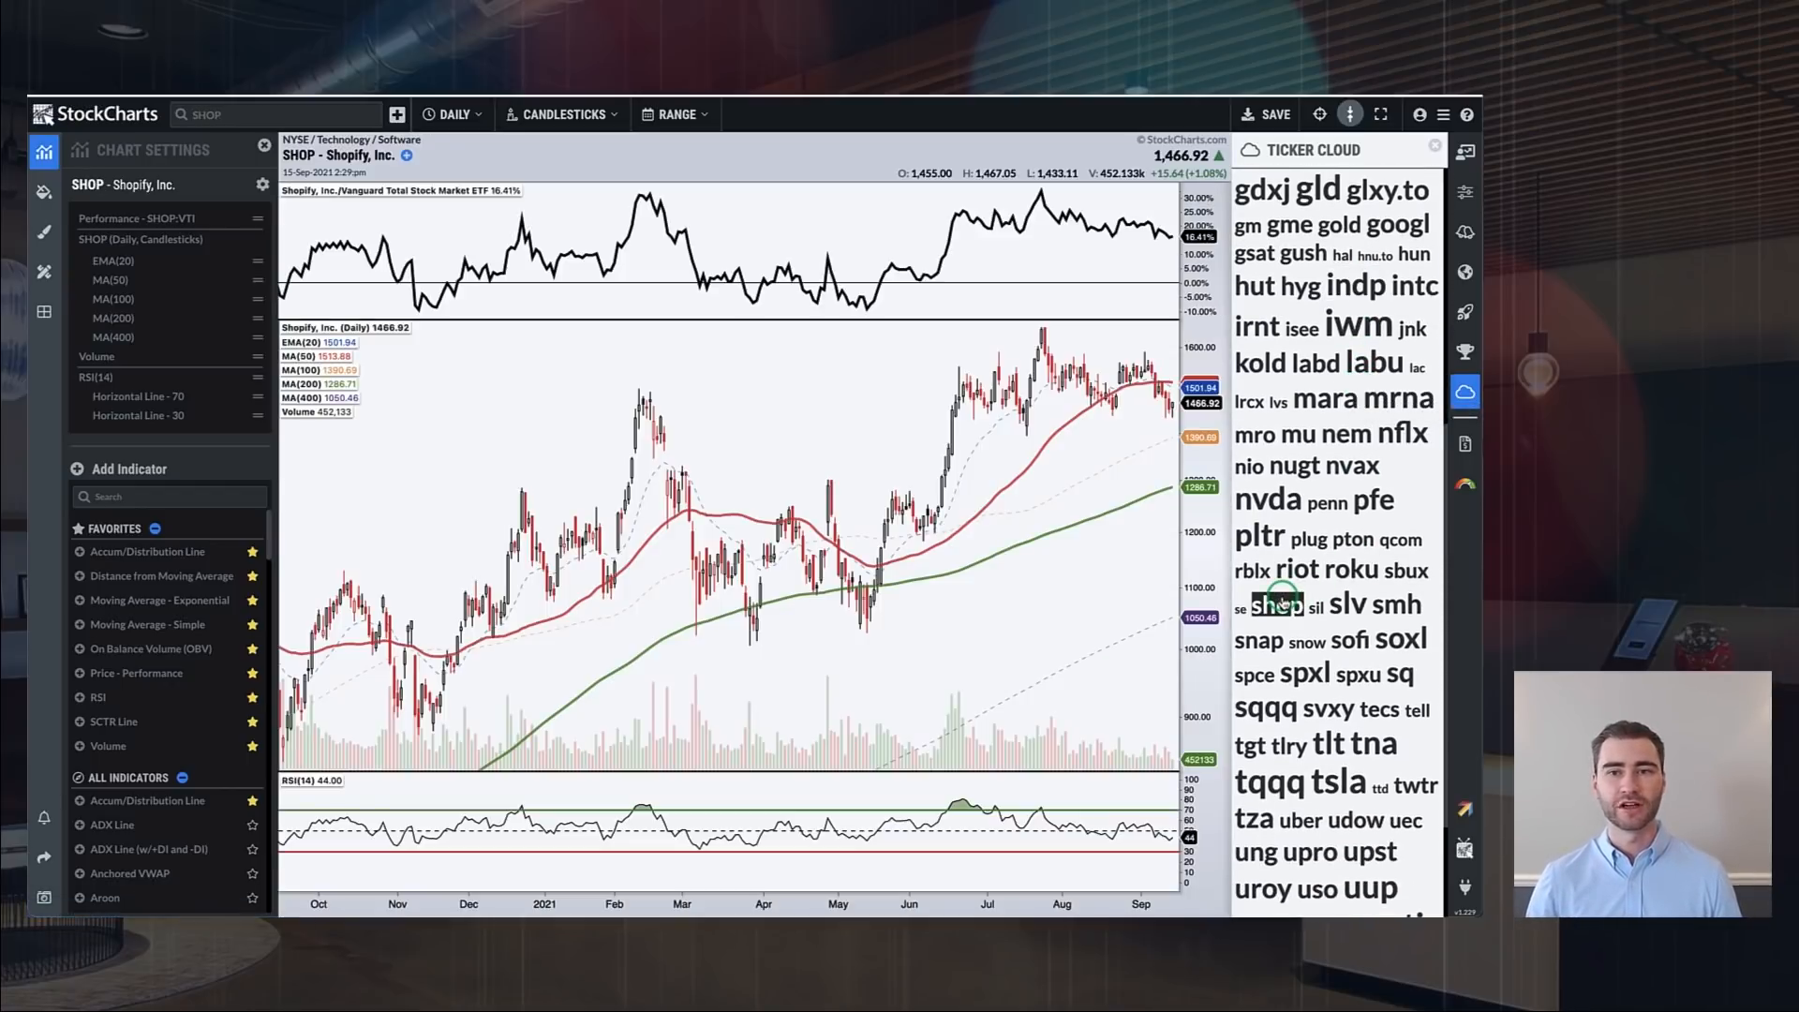
click(1262, 538)
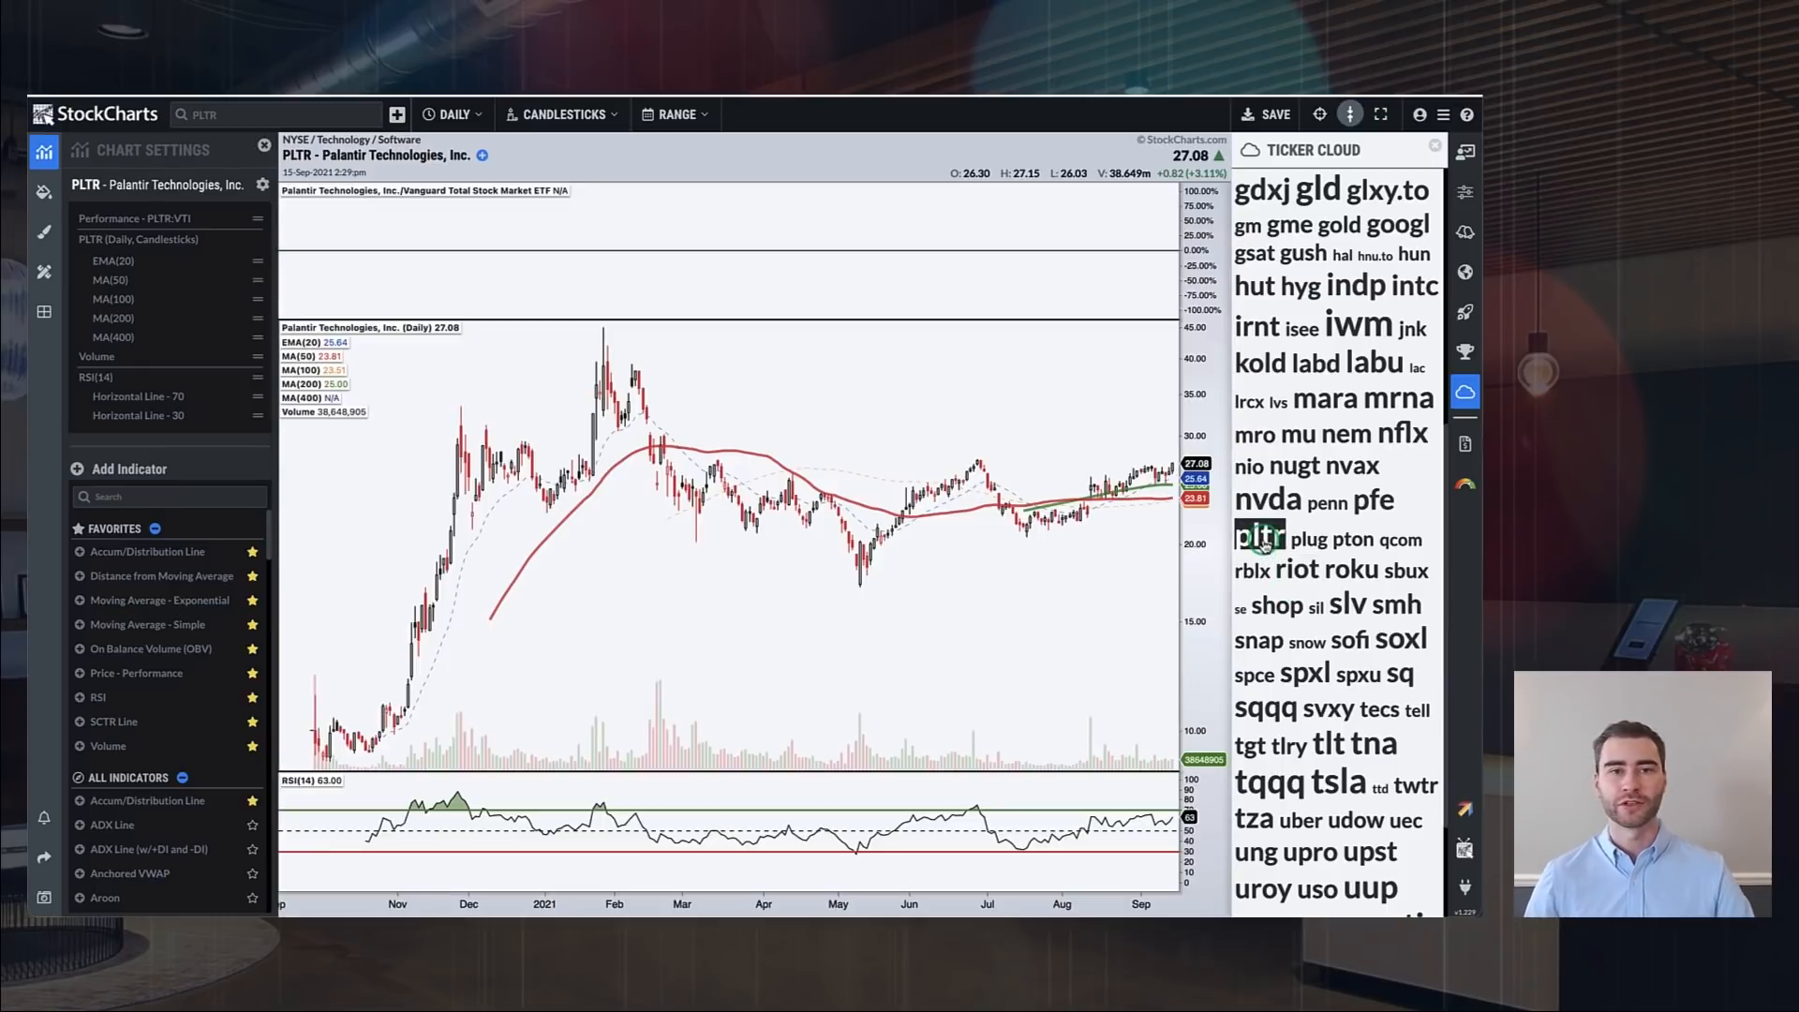